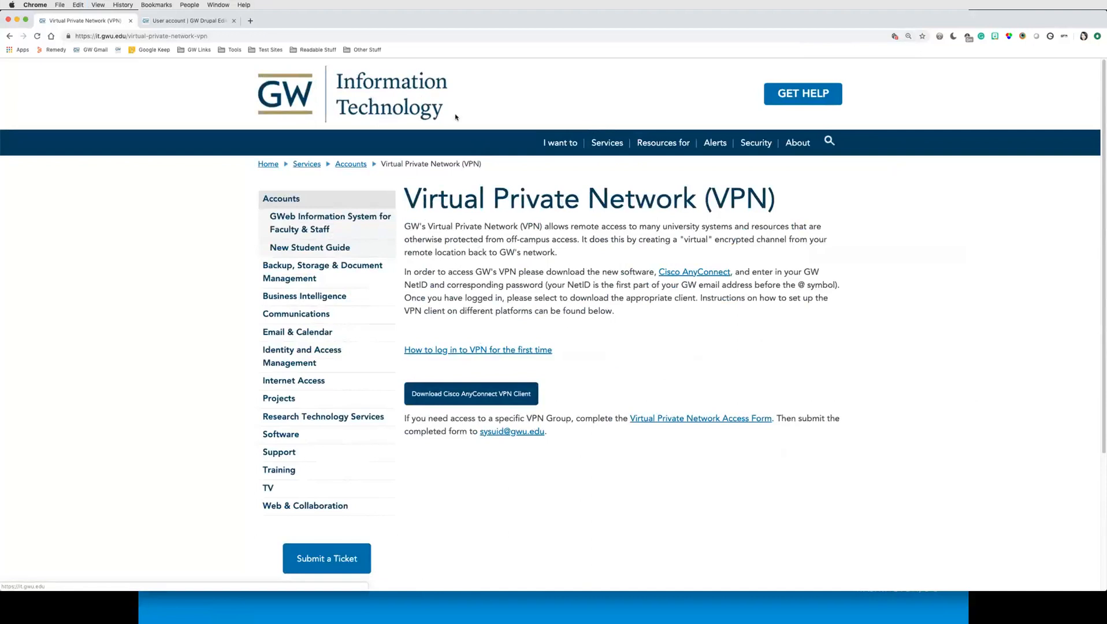
Step: Switch to the Drupal training site tab and log in with the prefilled NetID credentials
{"action": "mouse_move", "coordinate": [605, 150]}
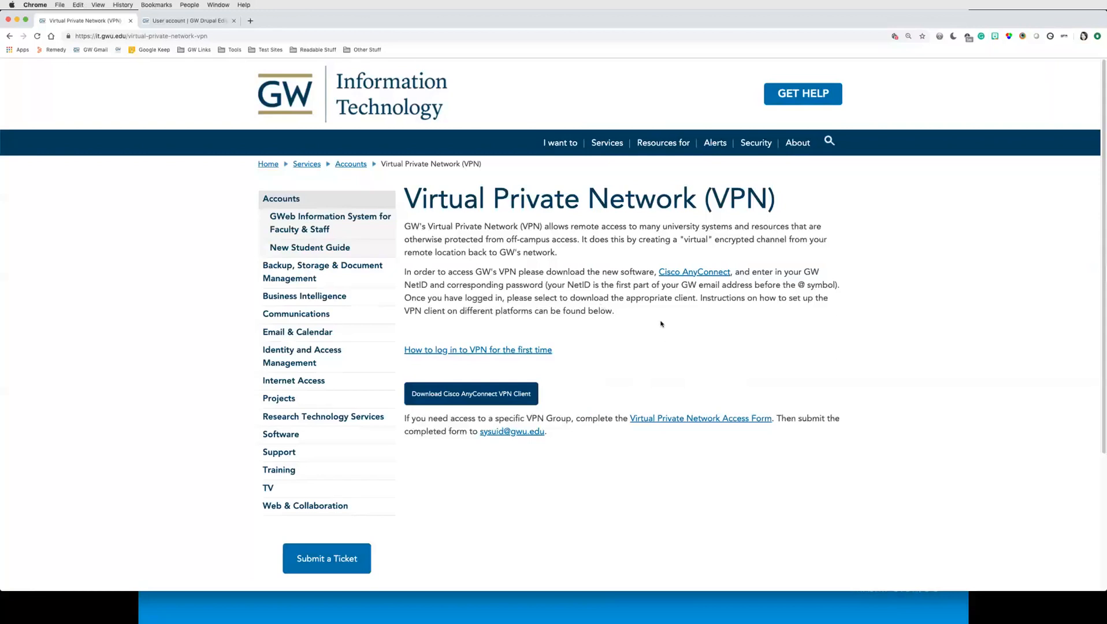
{"action": "left_click", "coordinate": [213, 24]}
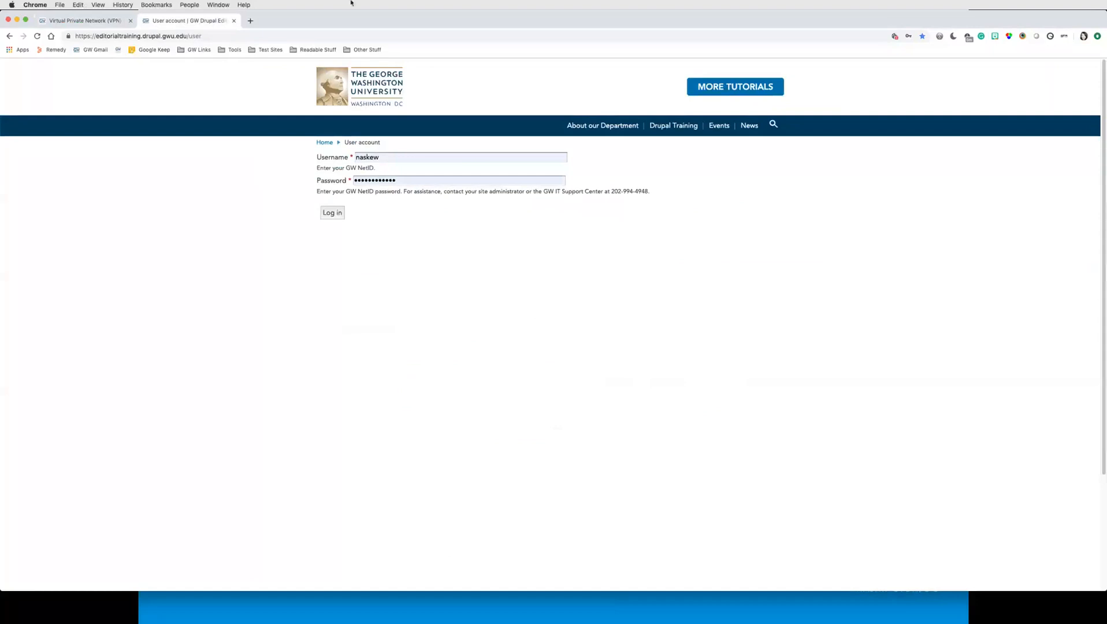
{"action": "left_click", "coordinate": [334, 214]}
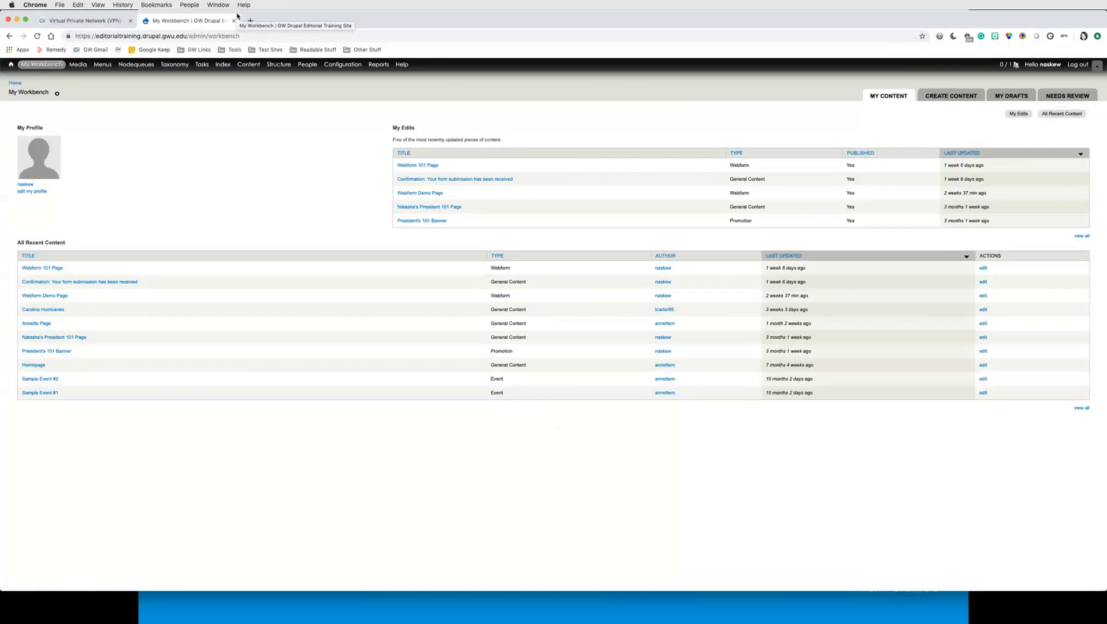
Step: Open the Create content list from My Workbench and start a new General Content item
{"action": "key", "text": "super+equal"}
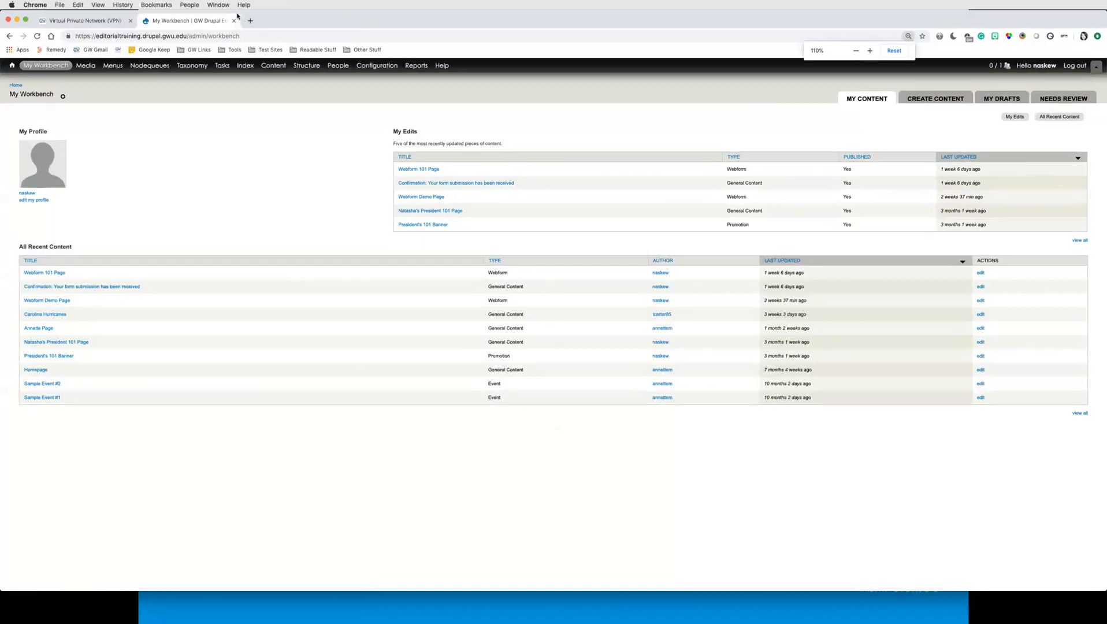
{"action": "key", "text": "super+equal"}
{"action": "key", "text": "super+equal"}
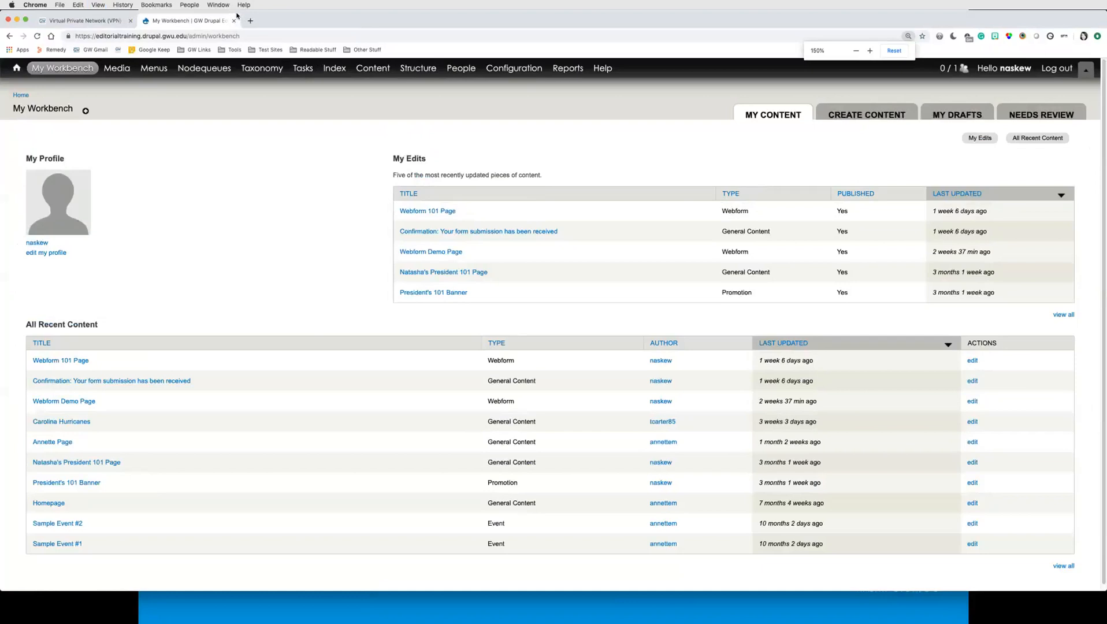
{"action": "key", "text": "super+minus"}
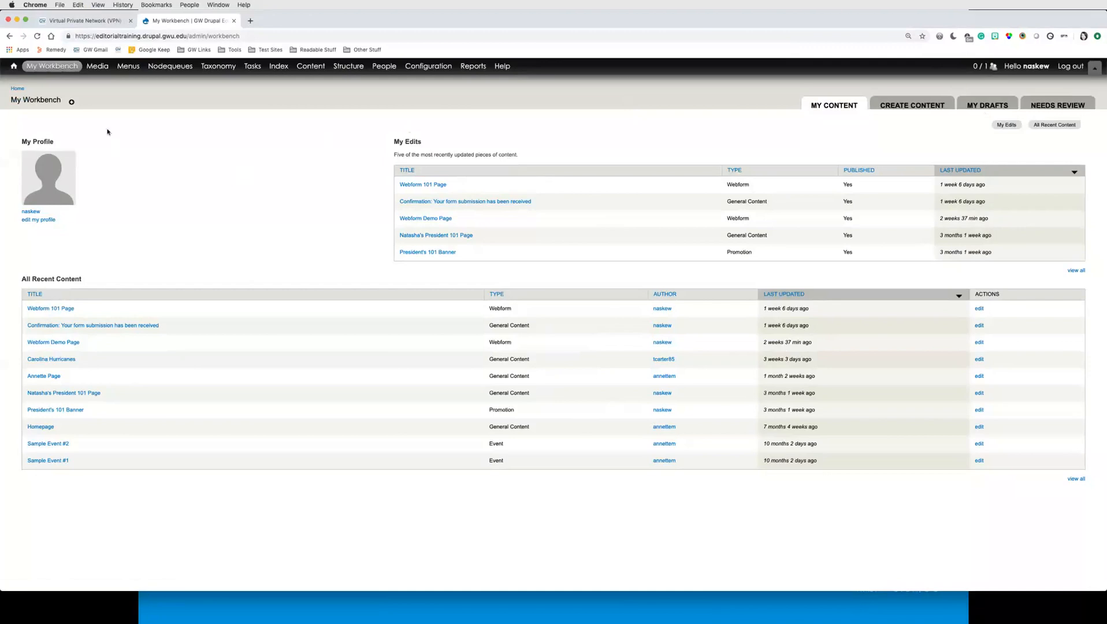
{"action": "mouse_move", "coordinate": [64, 69]}
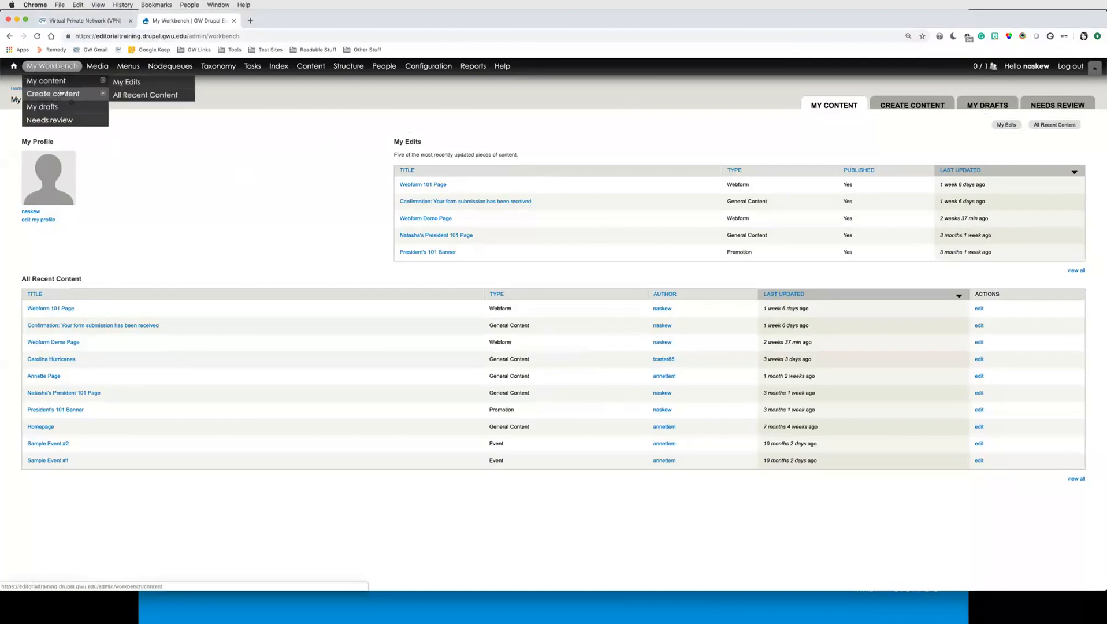
{"action": "left_click", "coordinate": [59, 96]}
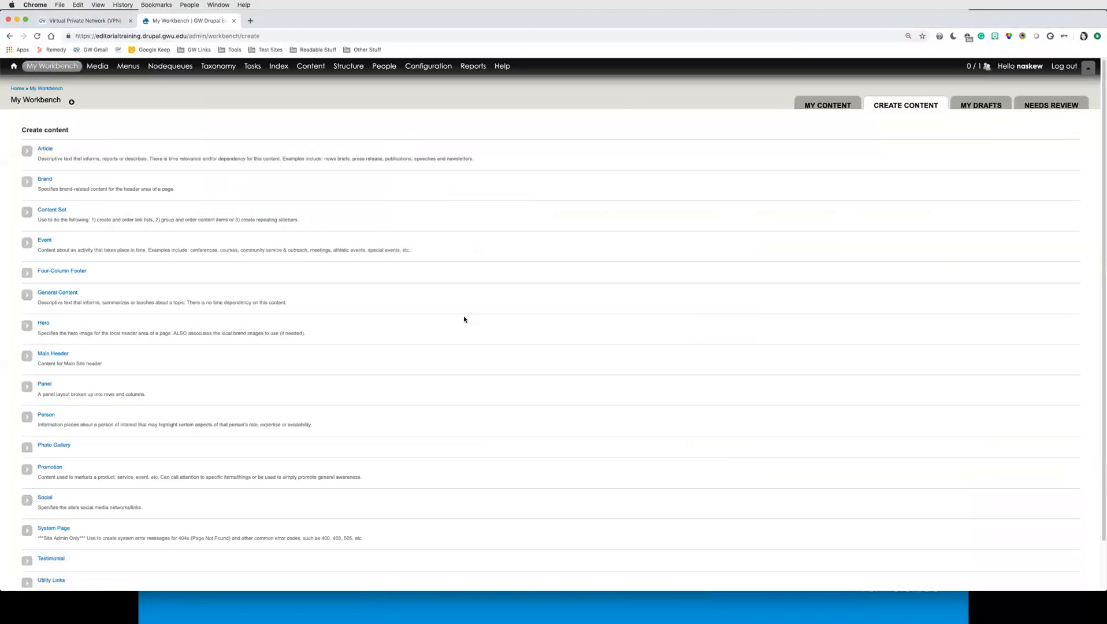
{"action": "scroll", "coordinate": [198, 370], "scroll_direction": "down", "scroll_amount": 2}
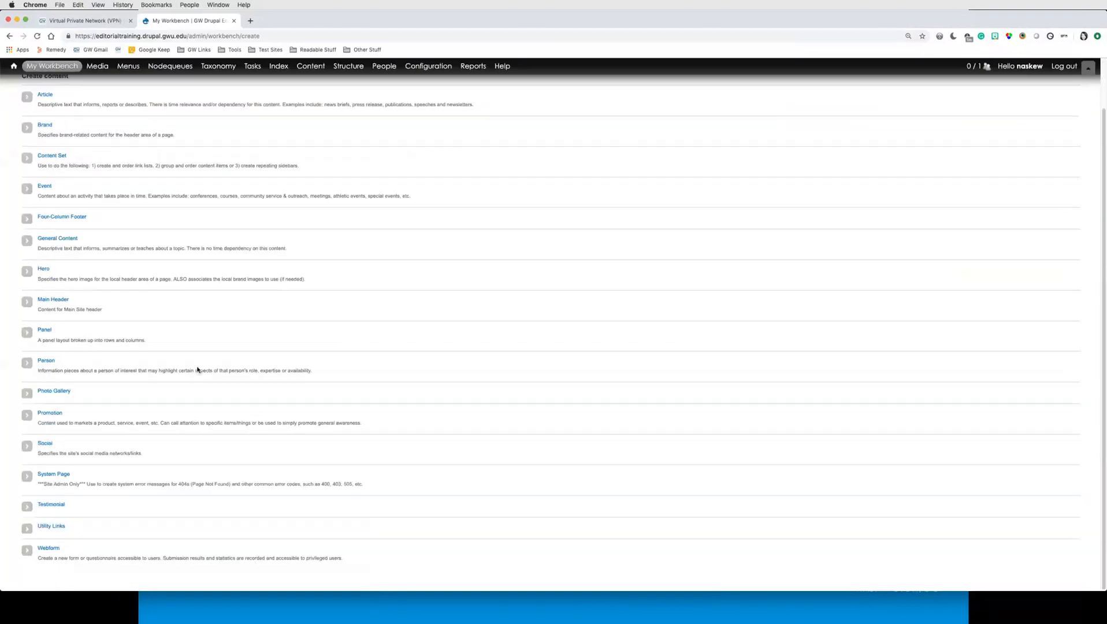
{"action": "scroll", "coordinate": [198, 370], "scroll_direction": "up", "scroll_amount": 2}
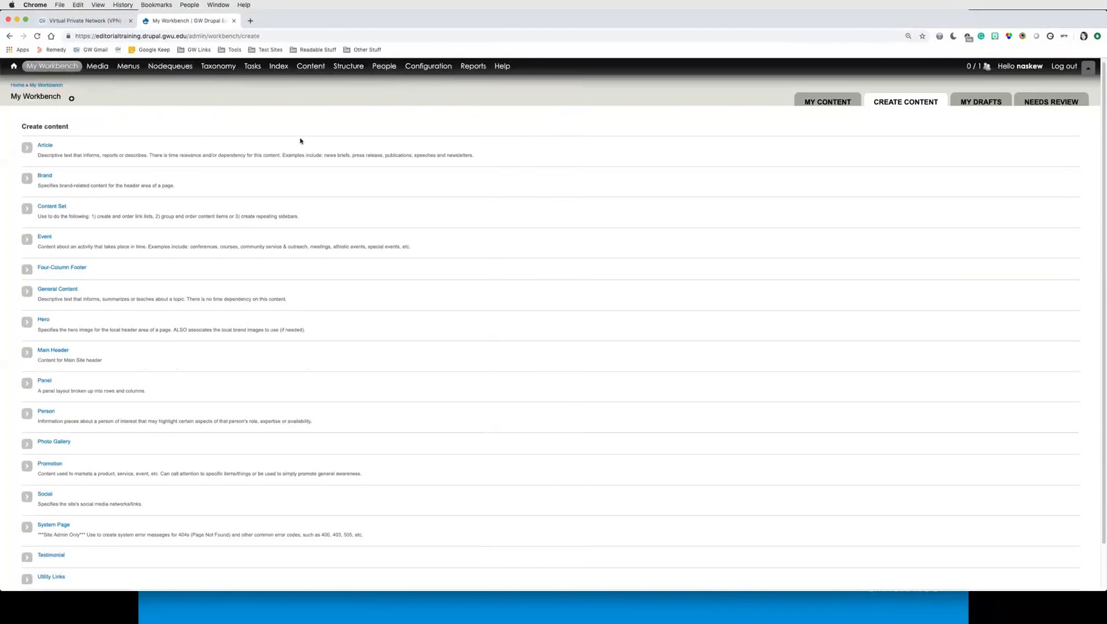
{"action": "scroll", "coordinate": [169, 345], "scroll_direction": "down", "scroll_amount": 2}
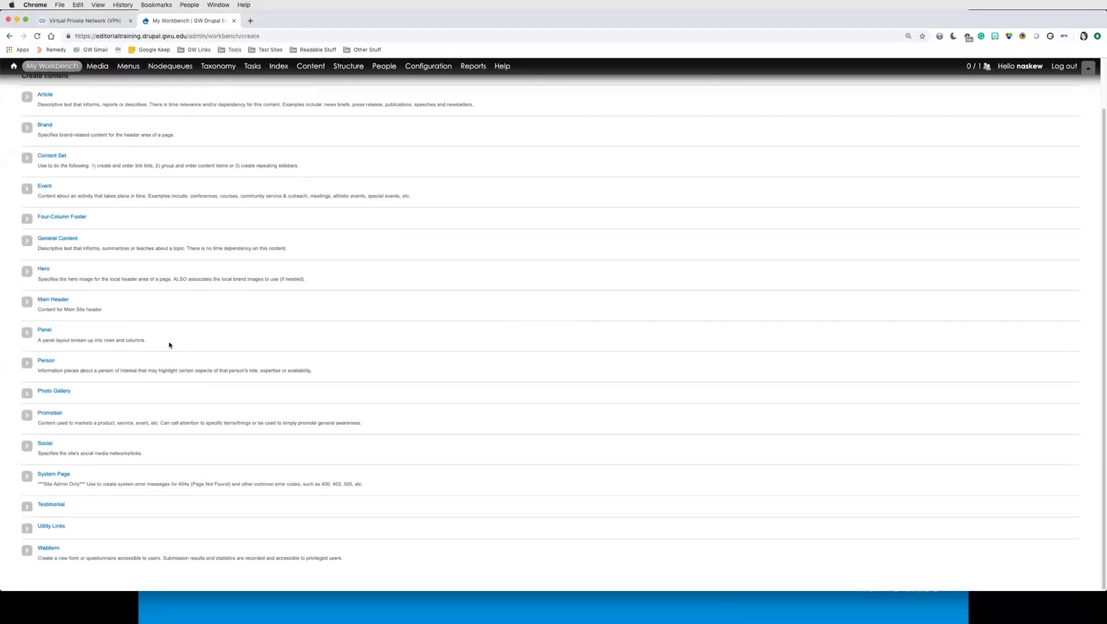
{"action": "scroll", "coordinate": [170, 345], "scroll_direction": "up", "scroll_amount": 2}
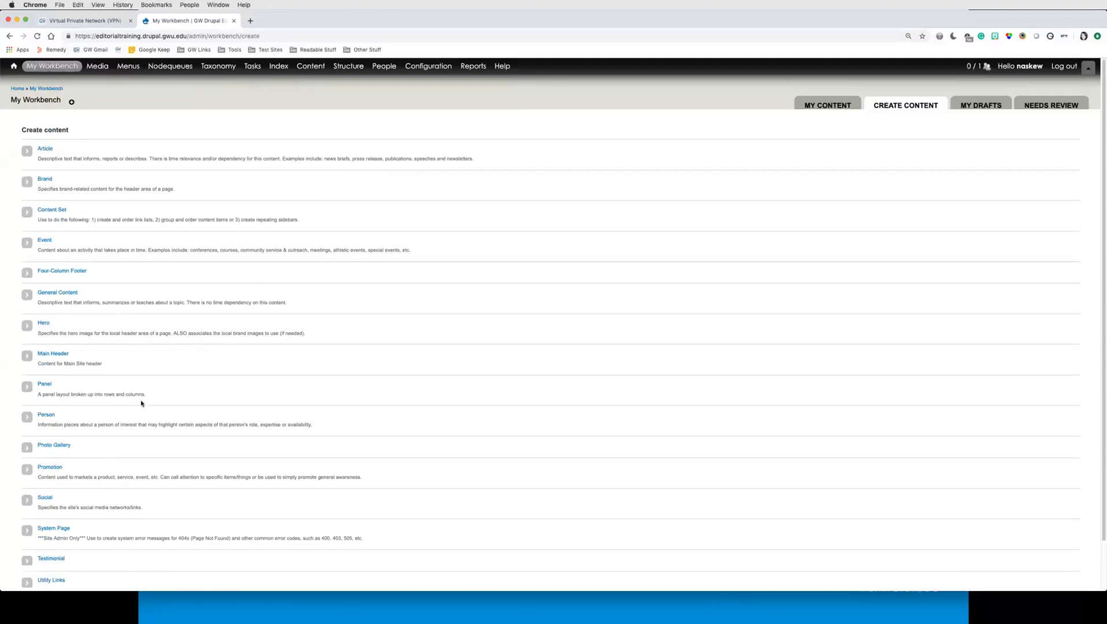
{"action": "scroll", "coordinate": [141, 402], "scroll_direction": "down", "scroll_amount": 2}
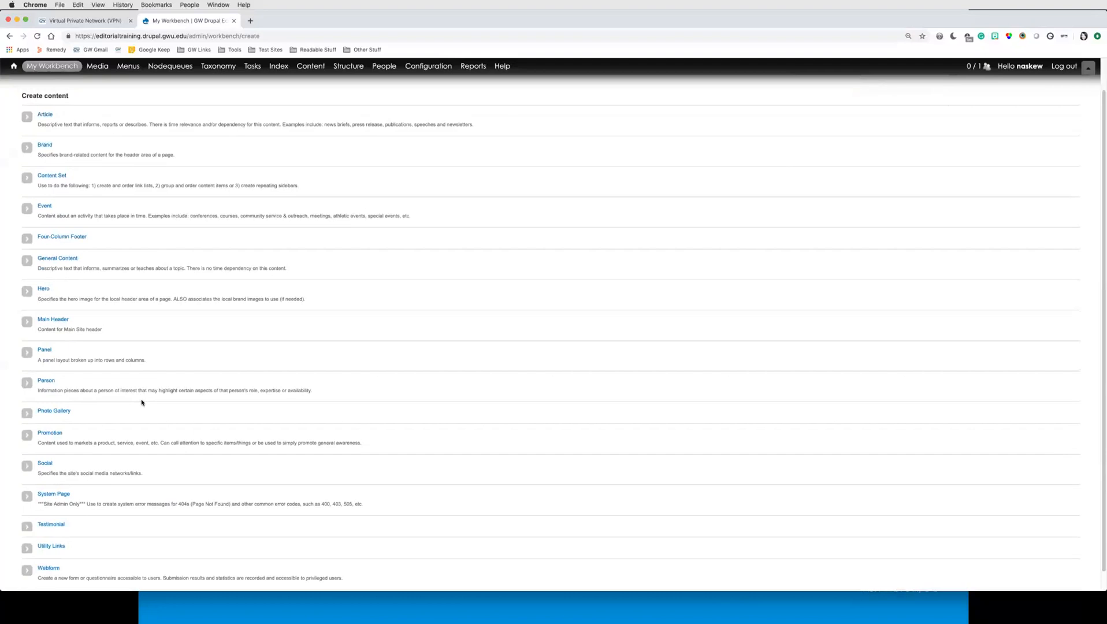
{"action": "scroll", "coordinate": [142, 403], "scroll_direction": "up", "scroll_amount": 1}
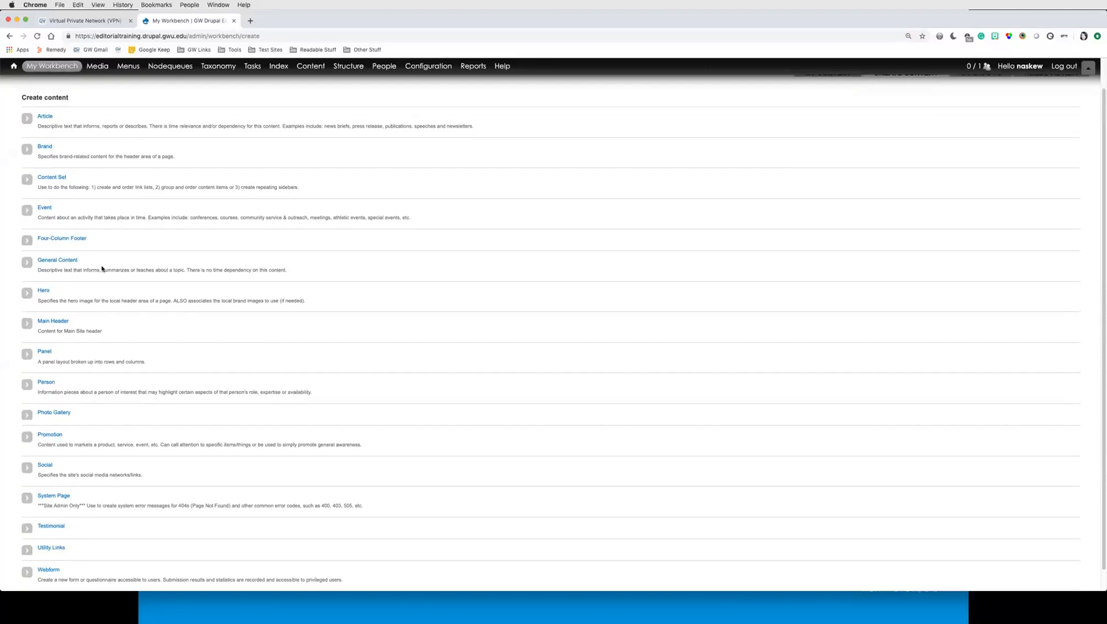
{"action": "left_click", "coordinate": [59, 264]}
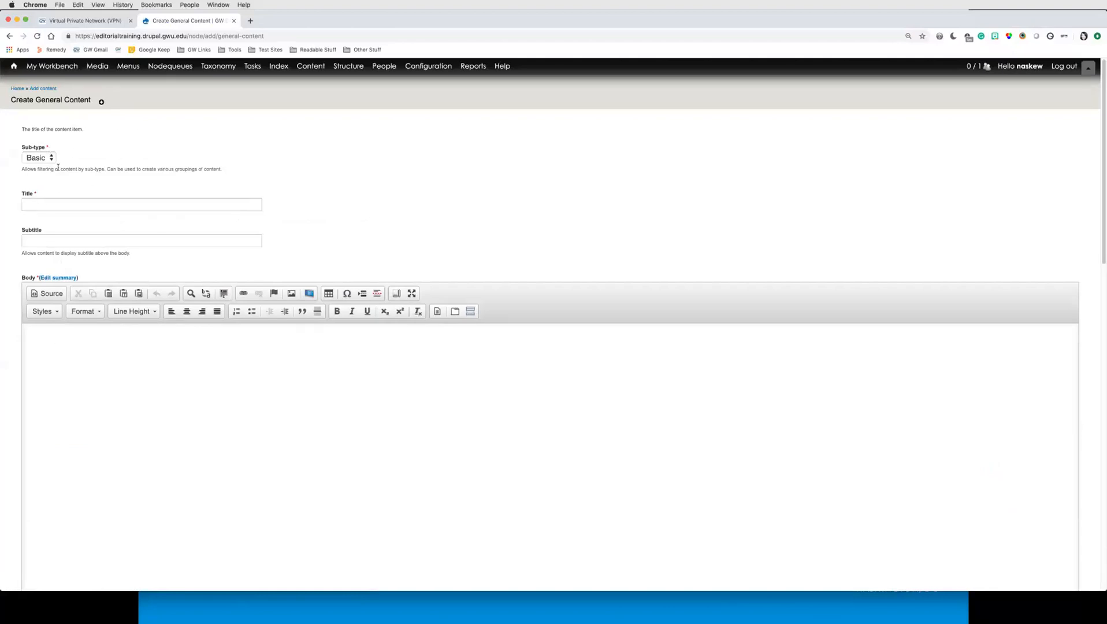
Step: Enter a title made of the author's first name followed by 's Editorial 101 Page
{"action": "left_click", "coordinate": [74, 204]}
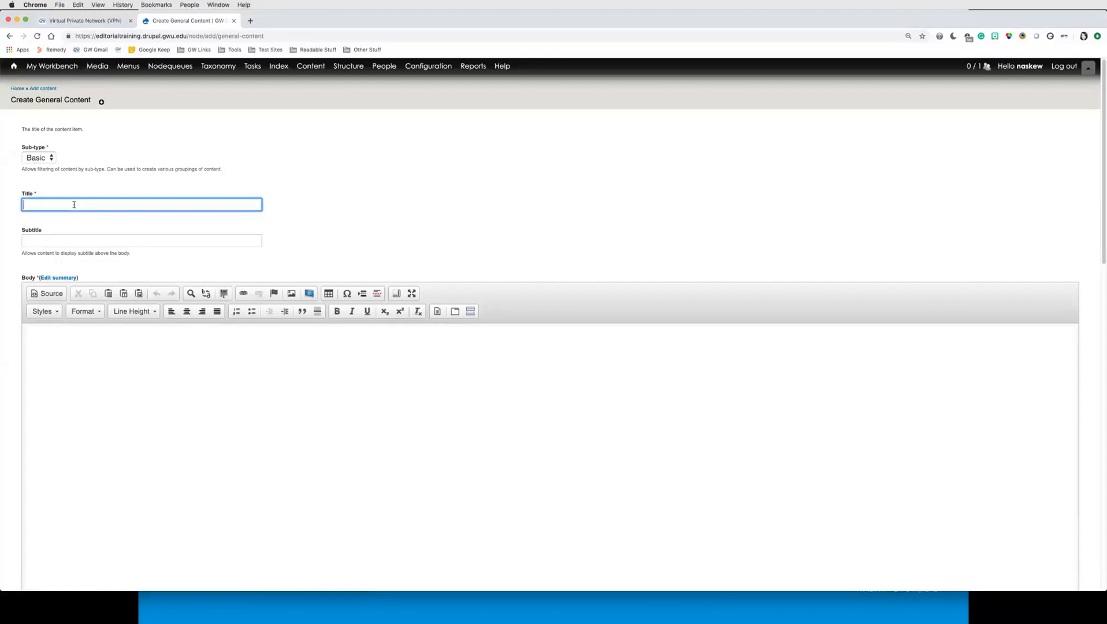
{"action": "type", "text": "Natasha's Editorial 101 Page"}
{"action": "left_click_drag", "start_coordinate": [121, 205], "coordinate": [4, 210]}
{"action": "left_click", "coordinate": [69, 203]}
{"action": "scroll", "coordinate": [16, 275], "scroll_direction": "down", "scroll_amount": 1}
{"action": "scroll", "coordinate": [15, 276], "scroll_direction": "down", "scroll_amount": 1}
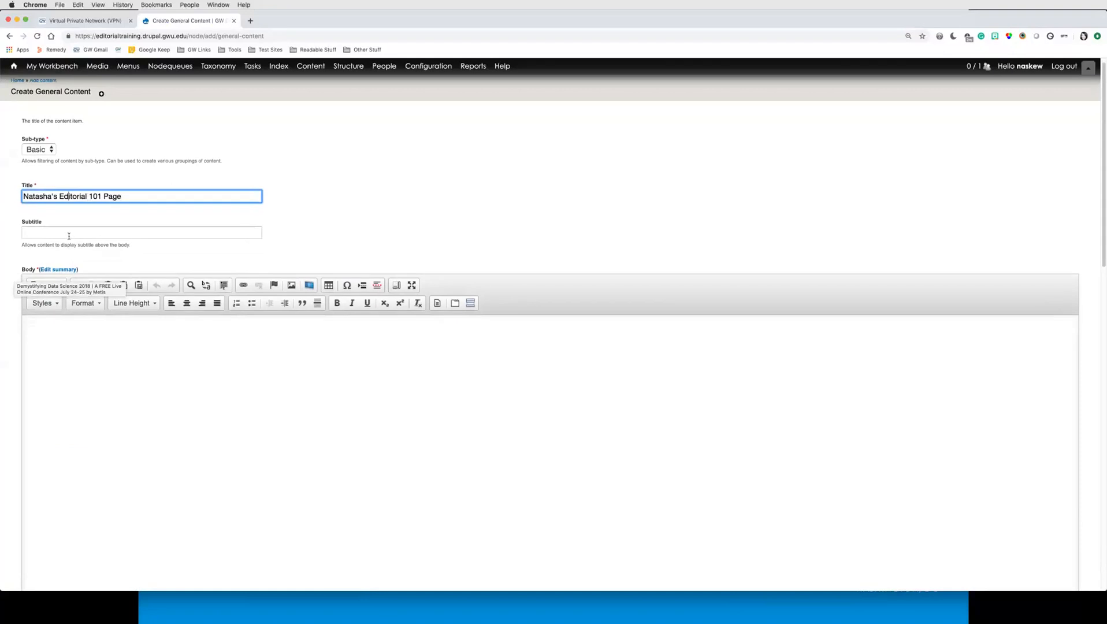
{"action": "scroll", "coordinate": [10, 260], "scroll_direction": "down", "scroll_amount": 5}
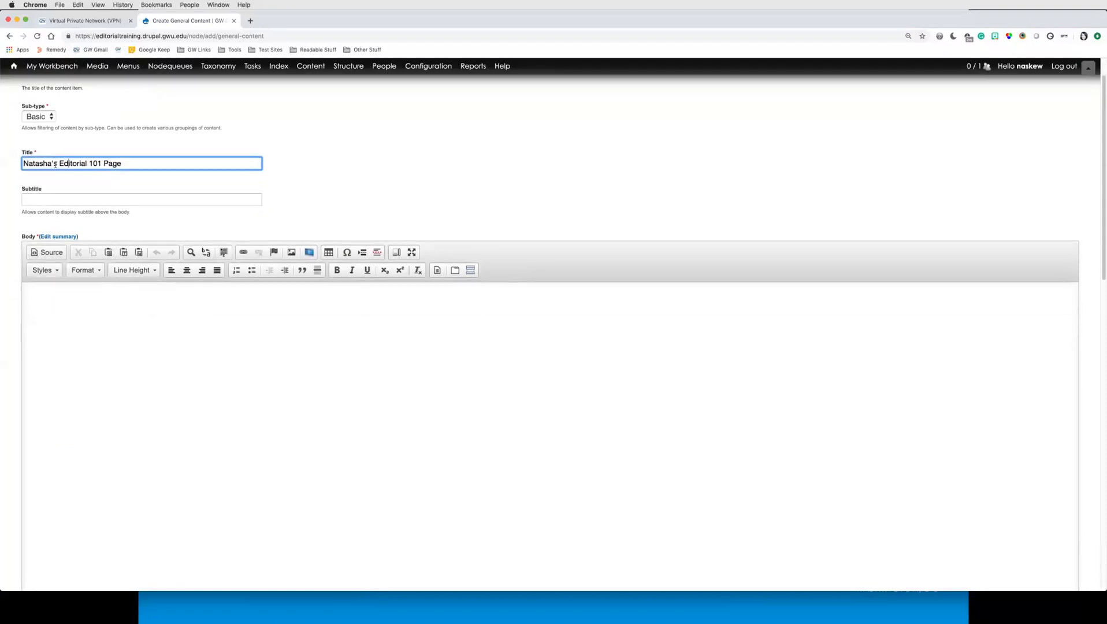
{"action": "left_click", "coordinate": [56, 237]}
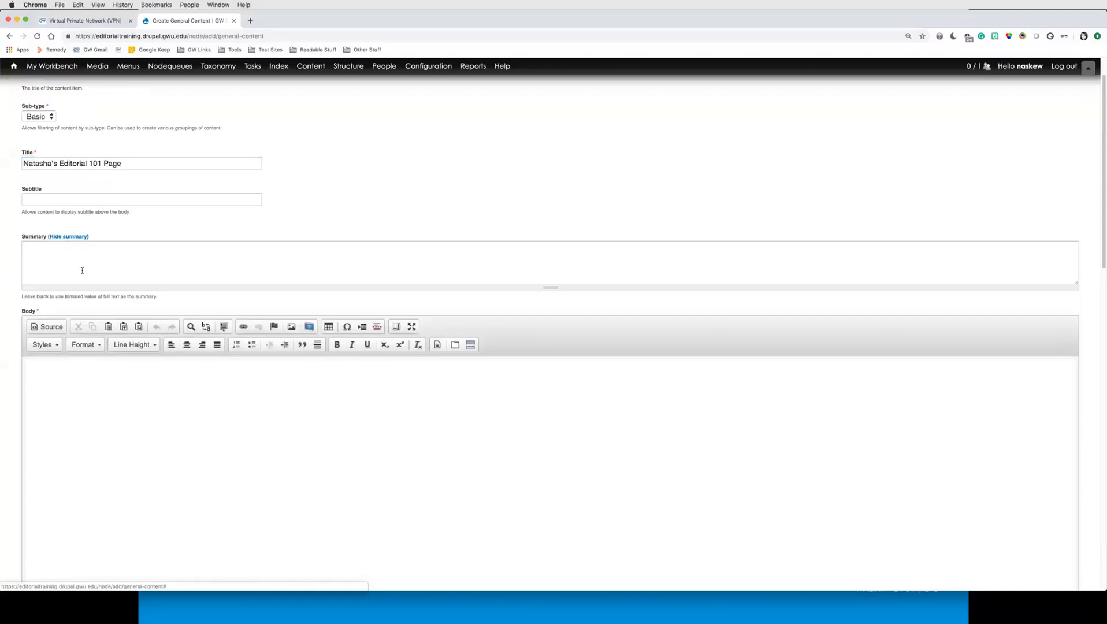
{"action": "left_click", "coordinate": [80, 266]}
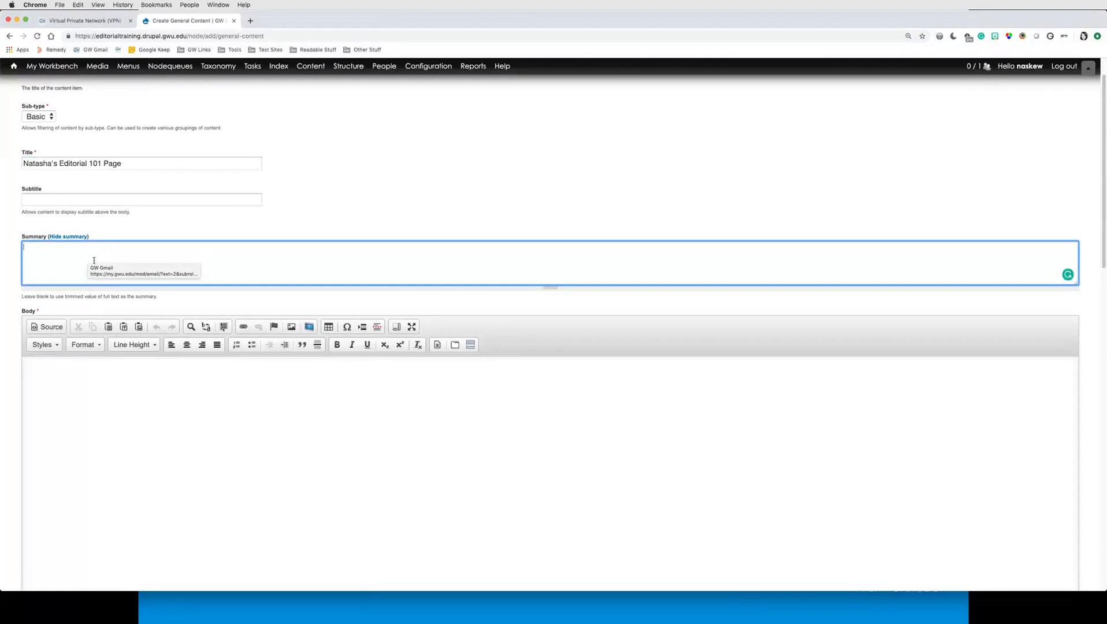
{"action": "left_click", "coordinate": [66, 238]}
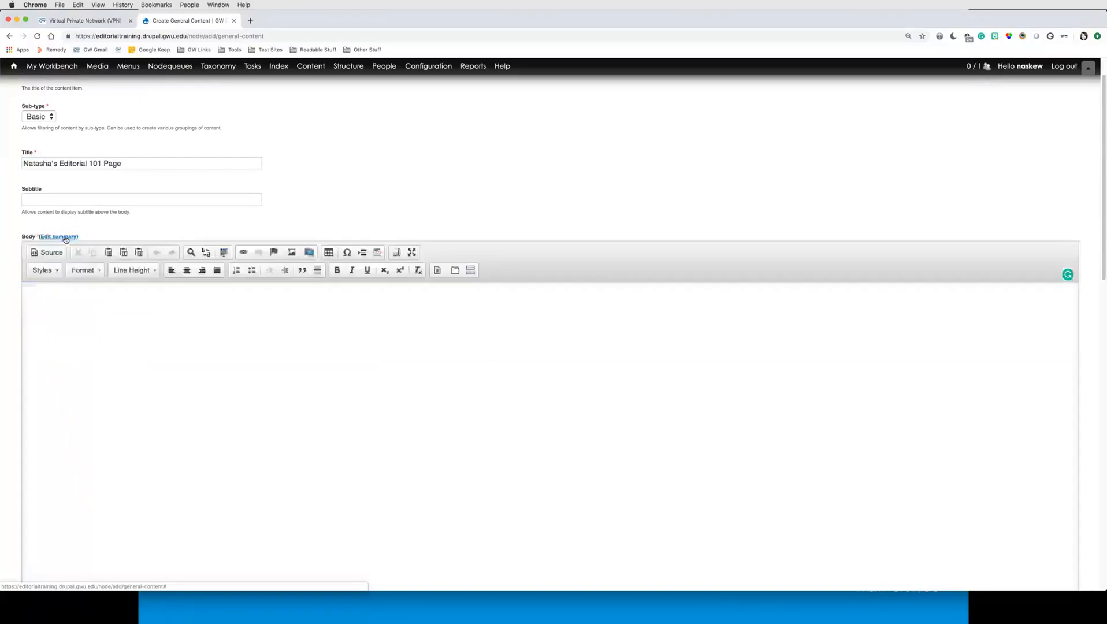
{"action": "left_click", "coordinate": [63, 297]}
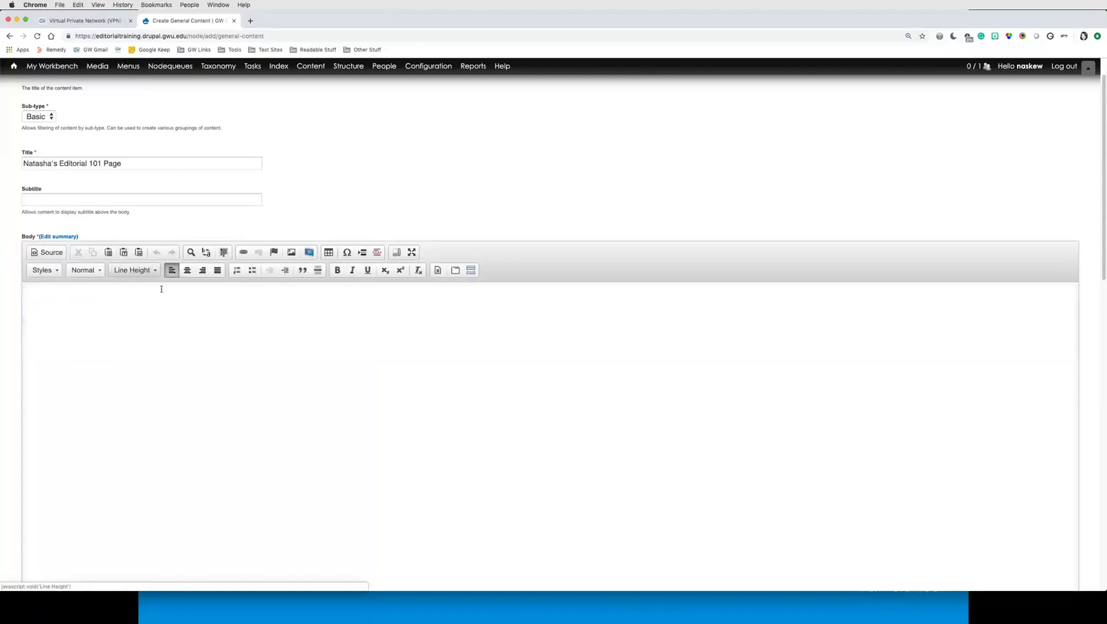
{"action": "left_click", "coordinate": [250, 21]}
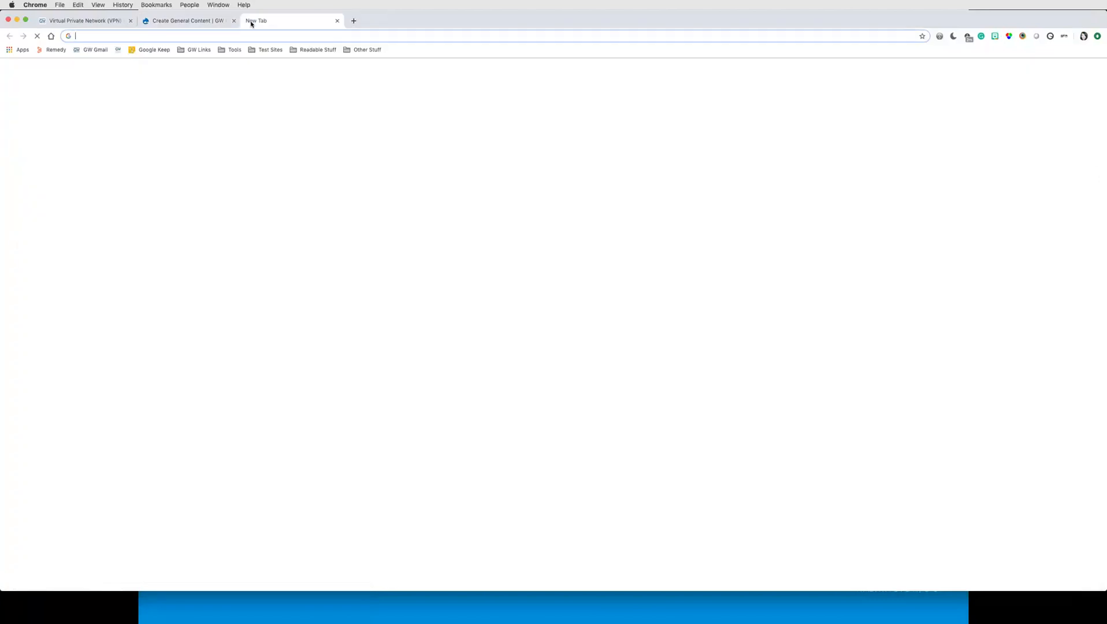
{"action": "key", "text": "Right"}
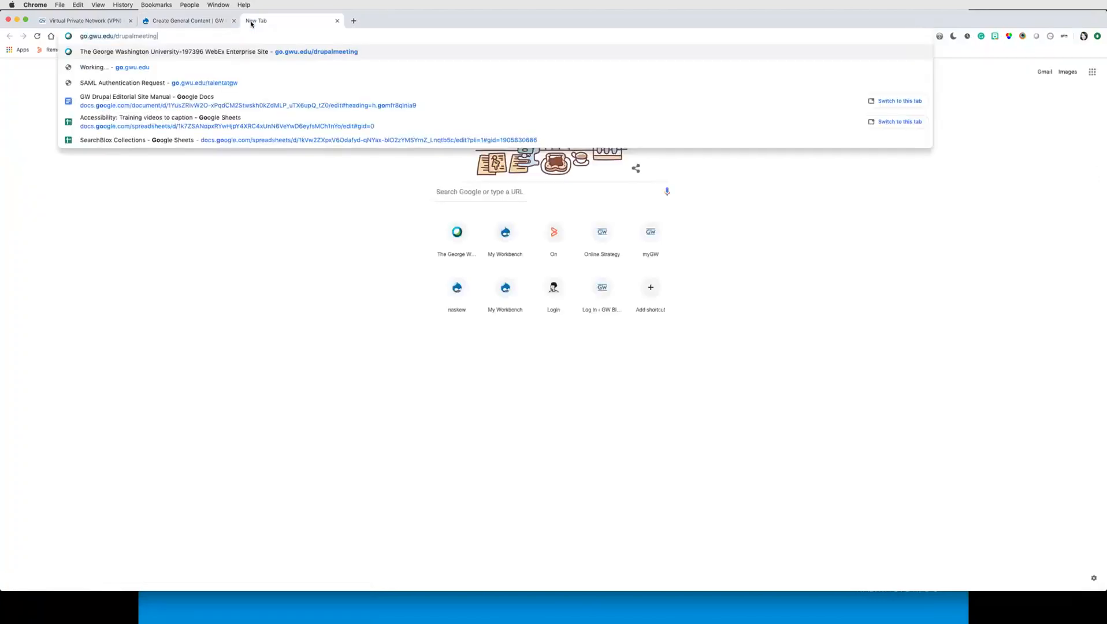
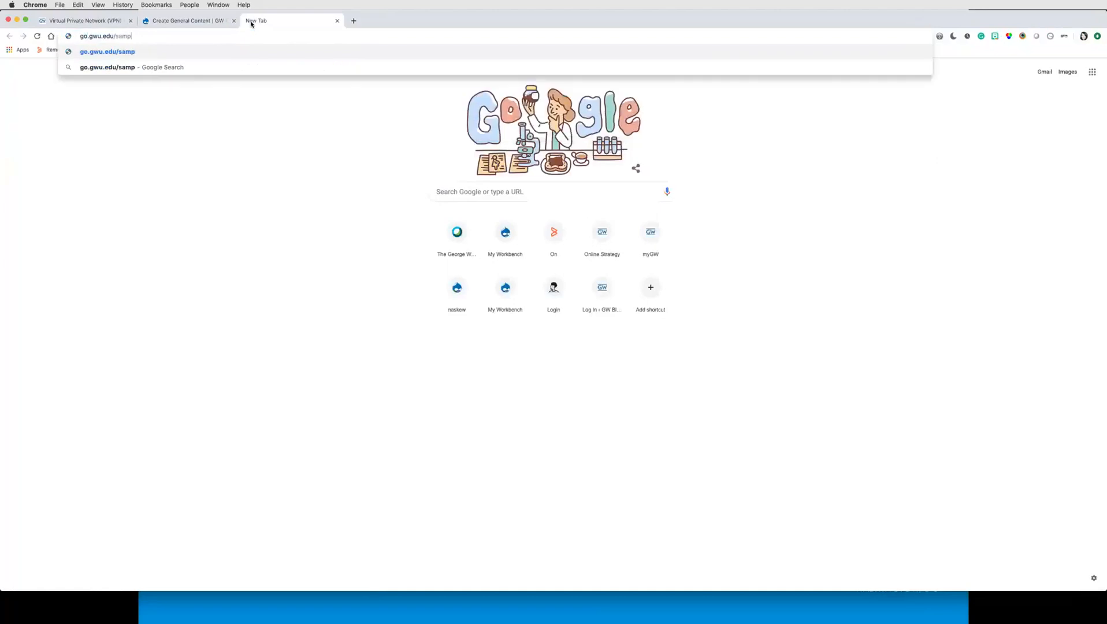
{"action": "key", "text": "Return"}
Step: Edit the short link in the address bar to open the WYSIWYG Sample Text document
{"action": "left_click", "coordinate": [174, 36]}
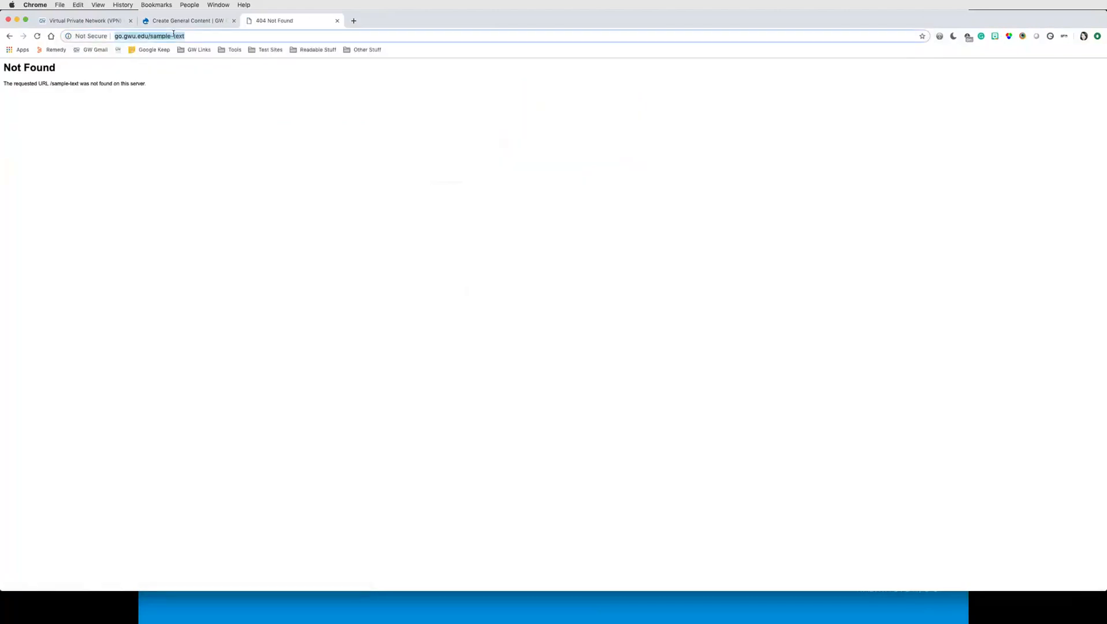
{"action": "left_click", "coordinate": [176, 35]}
{"action": "key", "text": "BackSpace"}
{"action": "key", "text": "Return"}
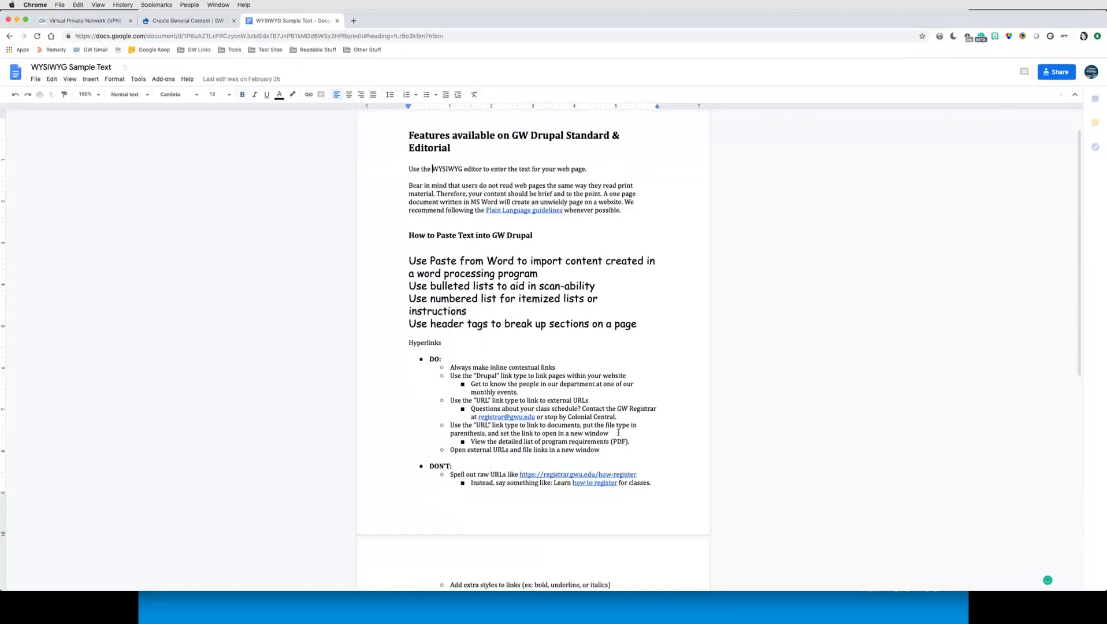
Step: Select all the text in the WYSIWYG Sample Text document for copying
{"action": "scroll", "coordinate": [608, 423], "scroll_direction": "down", "scroll_amount": 2}
{"action": "scroll", "coordinate": [609, 423], "scroll_direction": "down", "scroll_amount": 9}
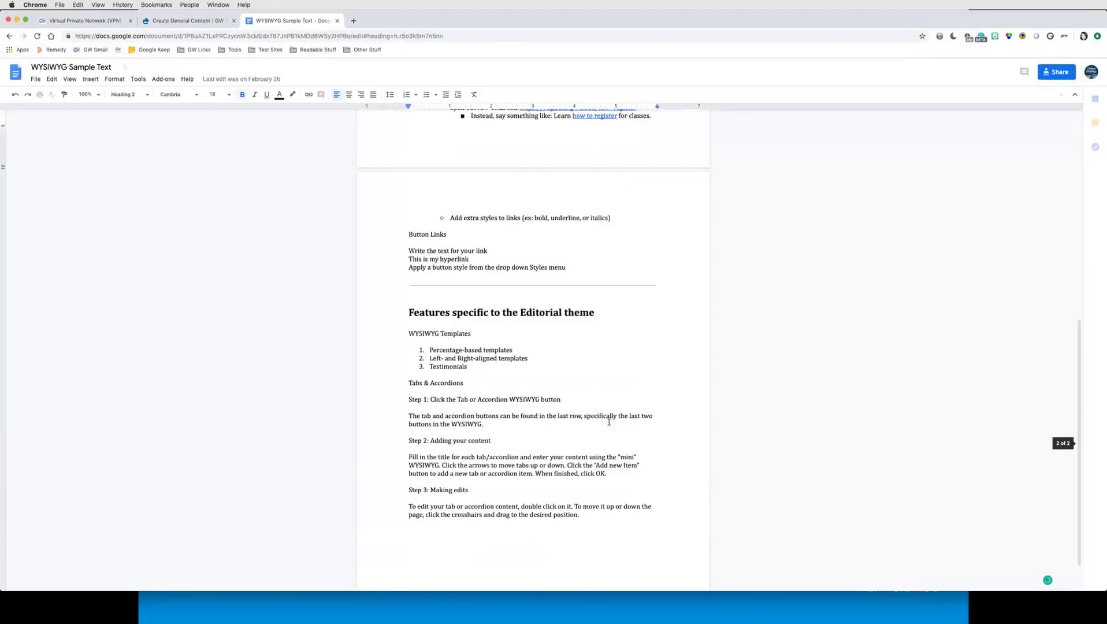
{"action": "scroll", "coordinate": [593, 517], "scroll_direction": "down", "scroll_amount": 2}
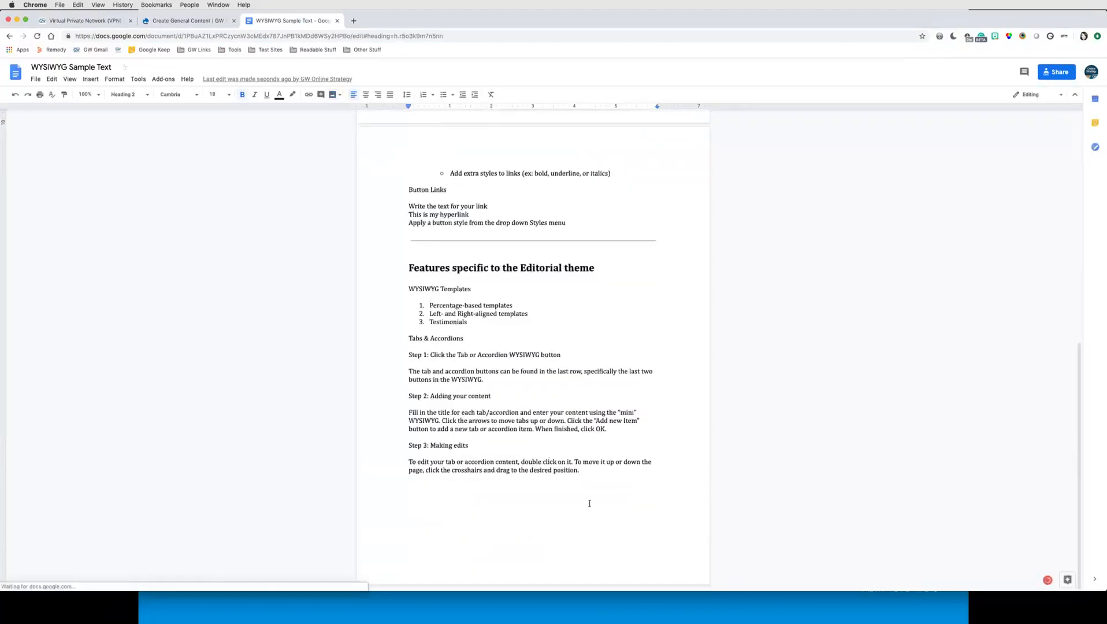
{"action": "key", "text": "super+a"}
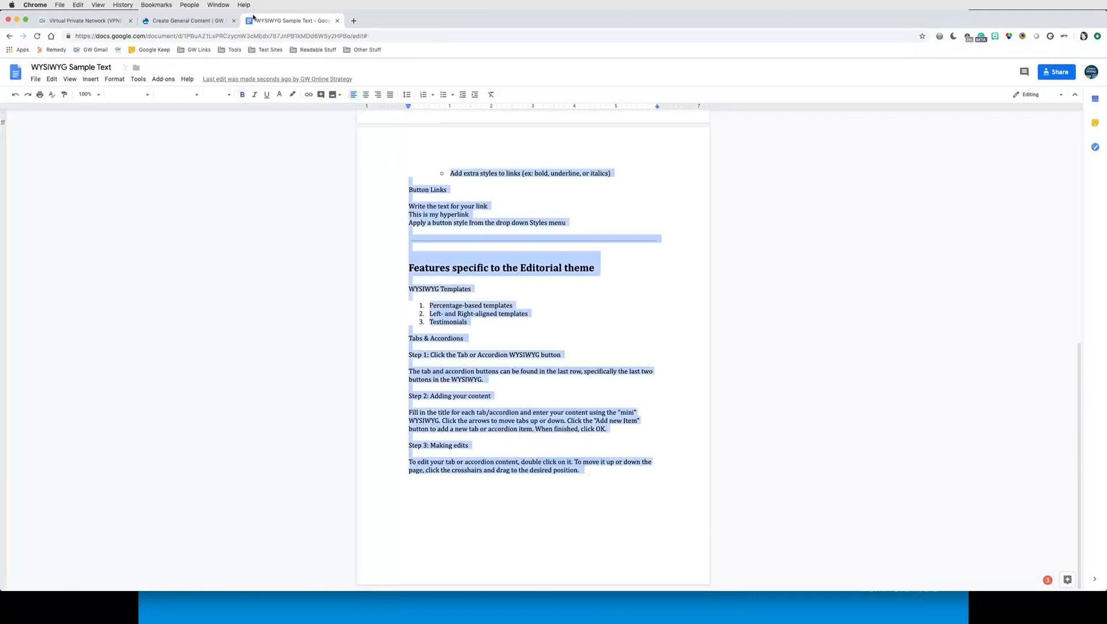
Step: Paste the copied sample text into the page body, then undo the paste
{"action": "left_click", "coordinate": [145, 22]}
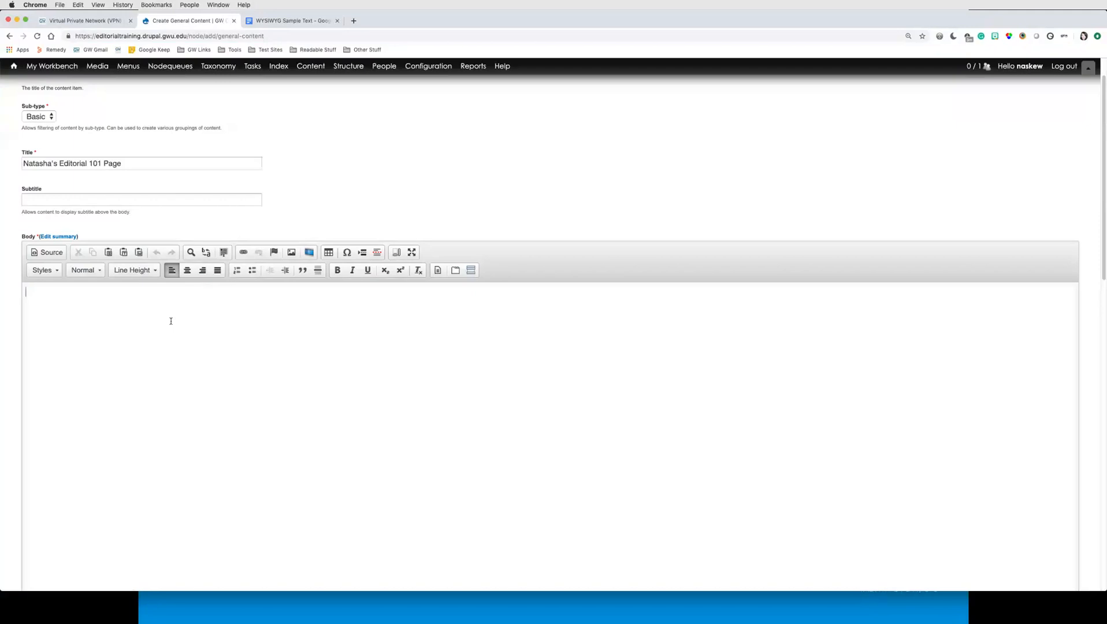
{"action": "key", "text": "super+v"}
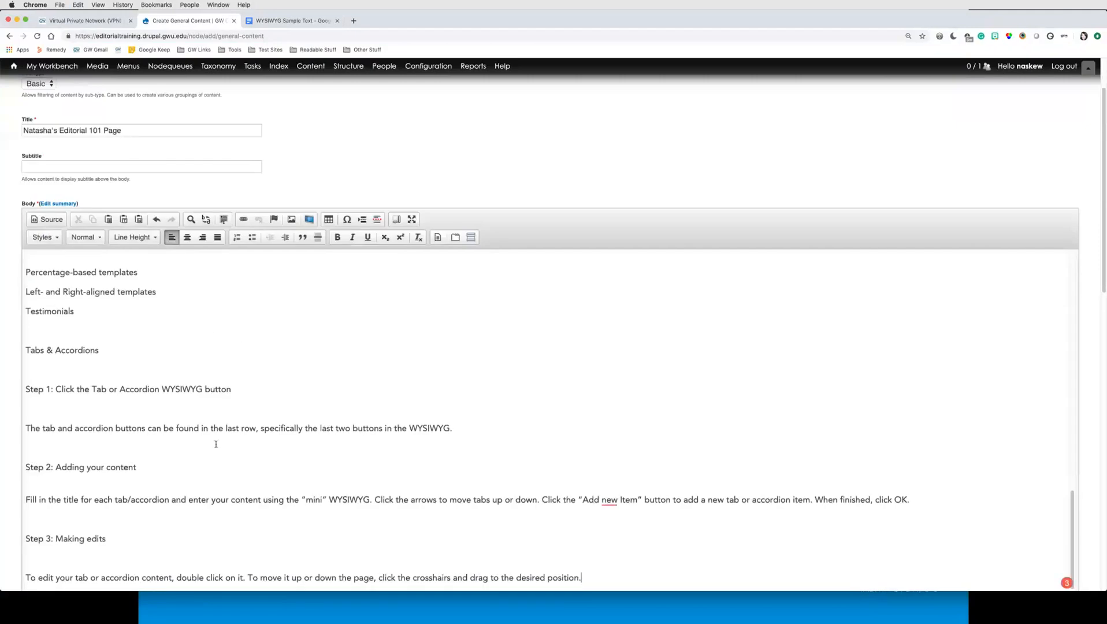
{"action": "scroll", "coordinate": [217, 446], "scroll_direction": "up", "scroll_amount": 10}
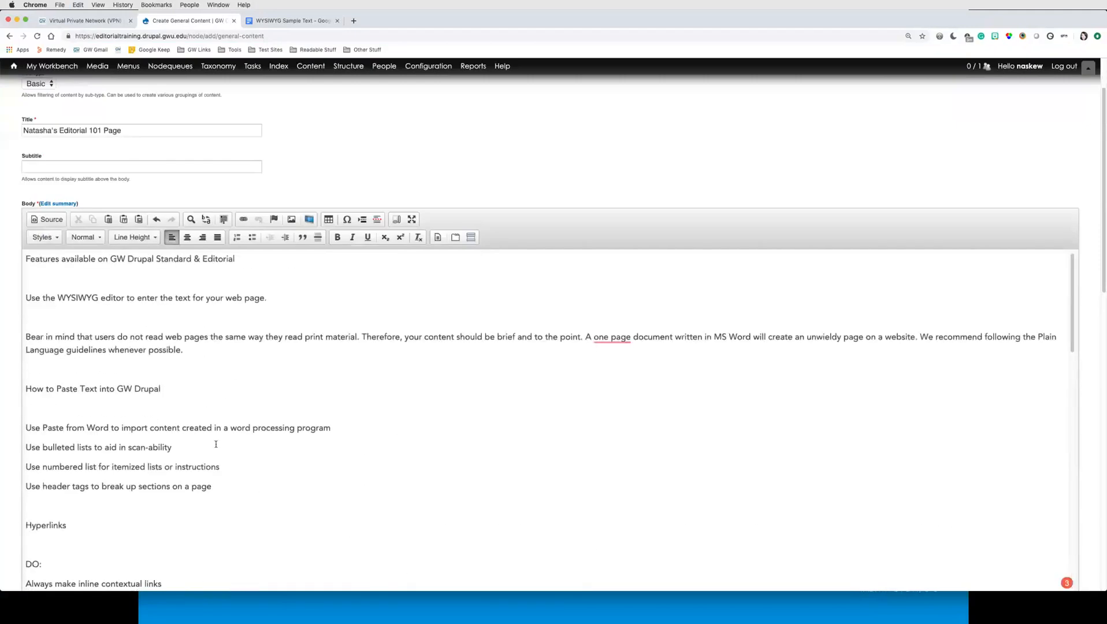
{"action": "key", "text": "super+z"}
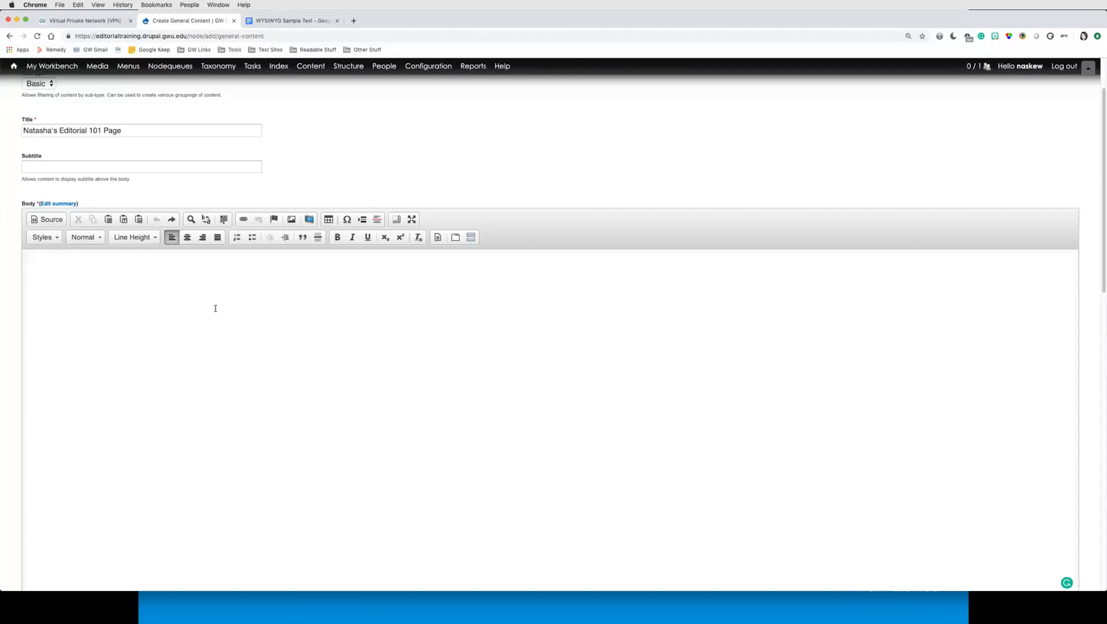
Step: Paste the copied sample text into the page body through the Paste from Word dialog
{"action": "left_click", "coordinate": [138, 220]}
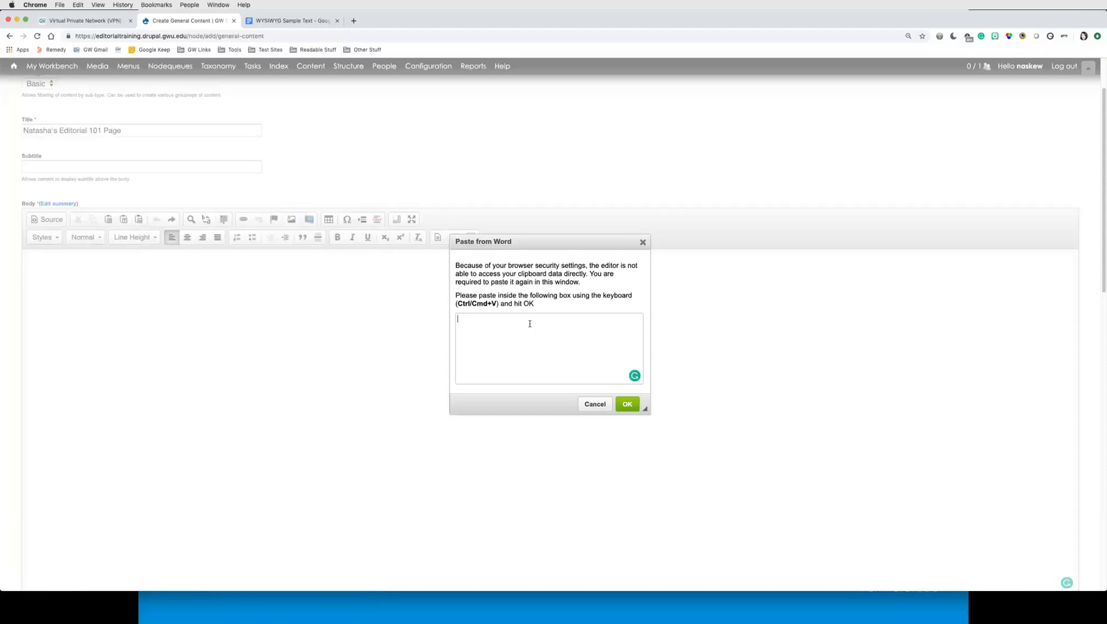
{"action": "key", "text": "super+v"}
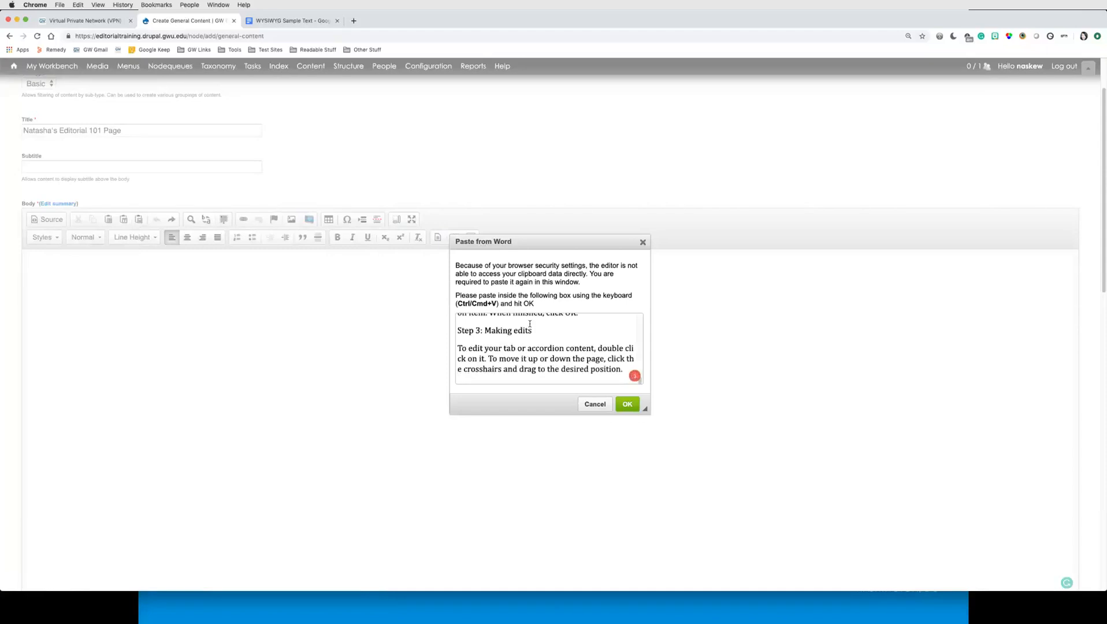
{"action": "scroll", "coordinate": [530, 324], "scroll_direction": "up", "scroll_amount": 1}
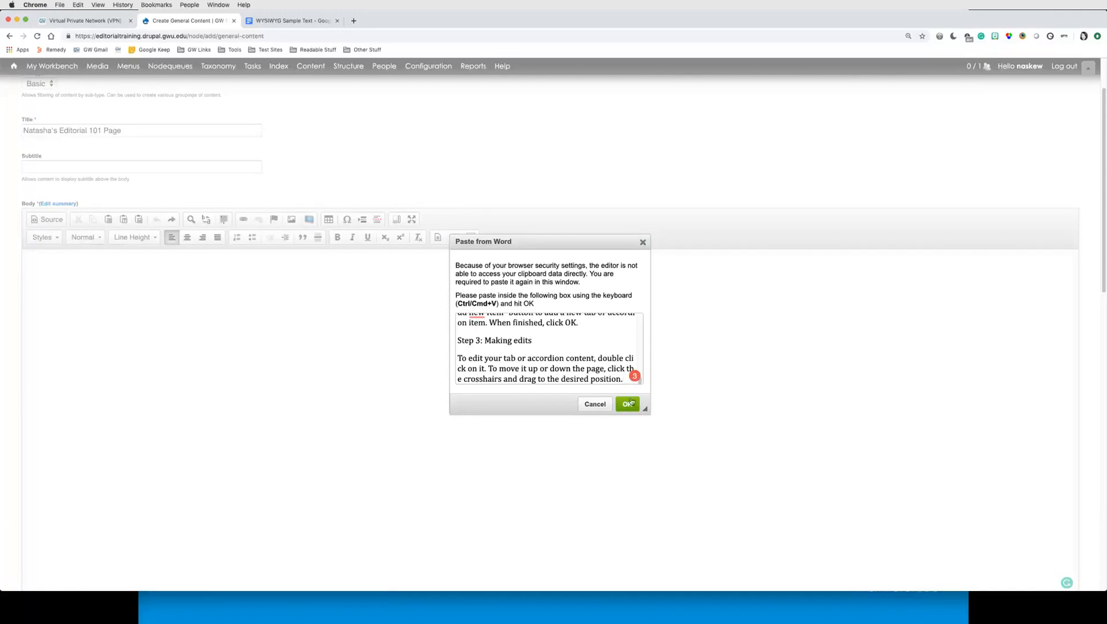
{"action": "left_click", "coordinate": [627, 404]}
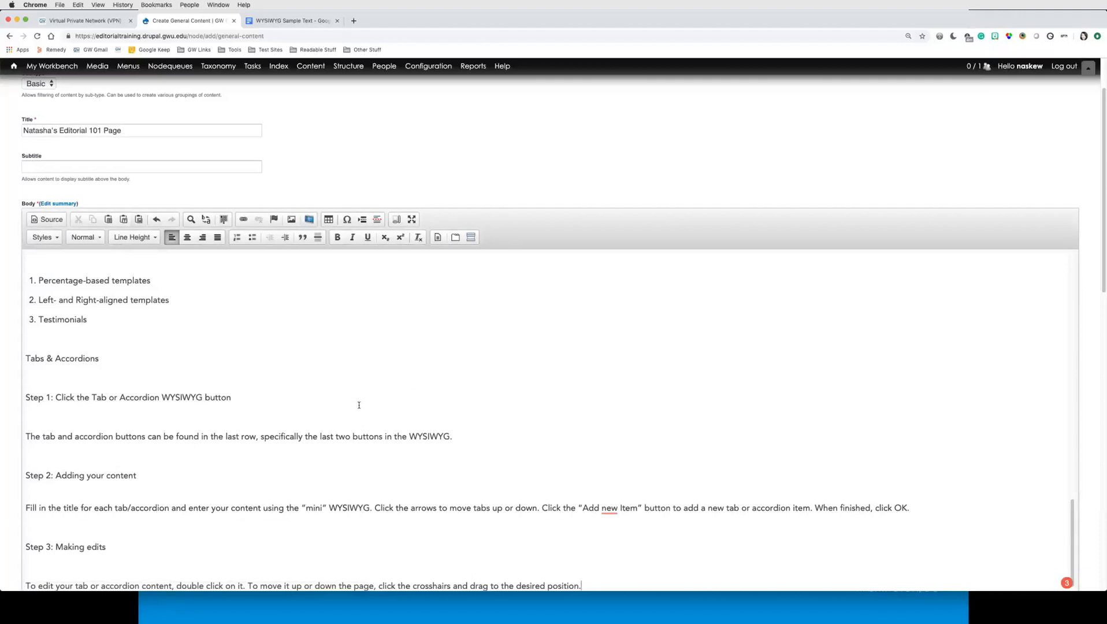
Step: Review the pasted headings and expand the body editor to full screen
{"action": "scroll", "coordinate": [359, 406], "scroll_direction": "up", "scroll_amount": 9}
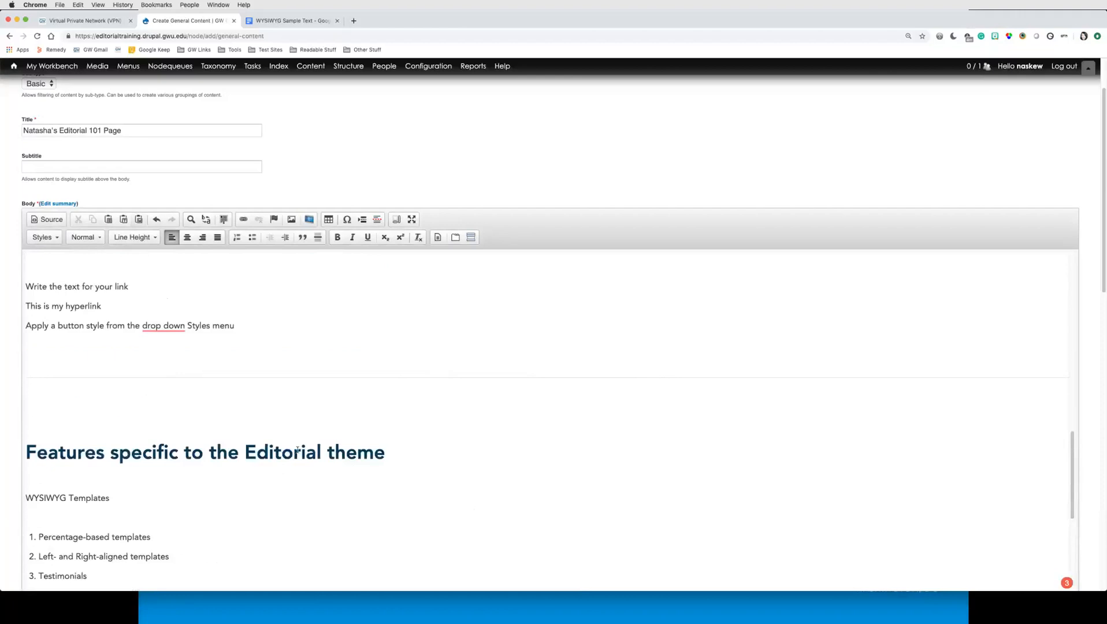
{"action": "left_click_drag", "start_coordinate": [58, 451], "coordinate": [335, 460]}
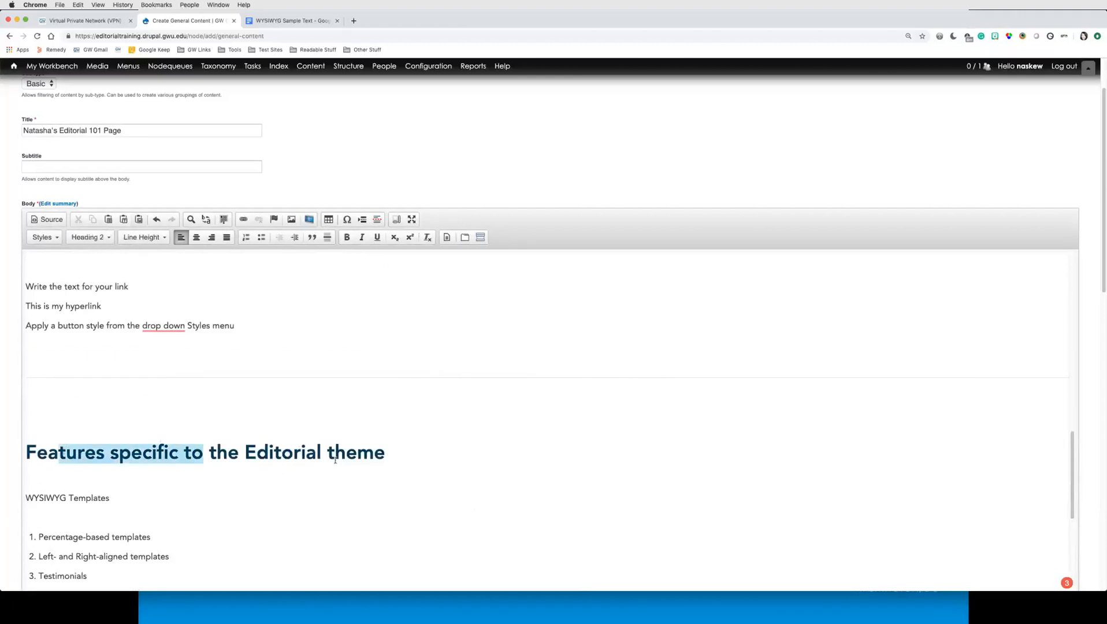
{"action": "left_click", "coordinate": [317, 455]}
{"action": "scroll", "coordinate": [311, 454], "scroll_direction": "up", "scroll_amount": 5}
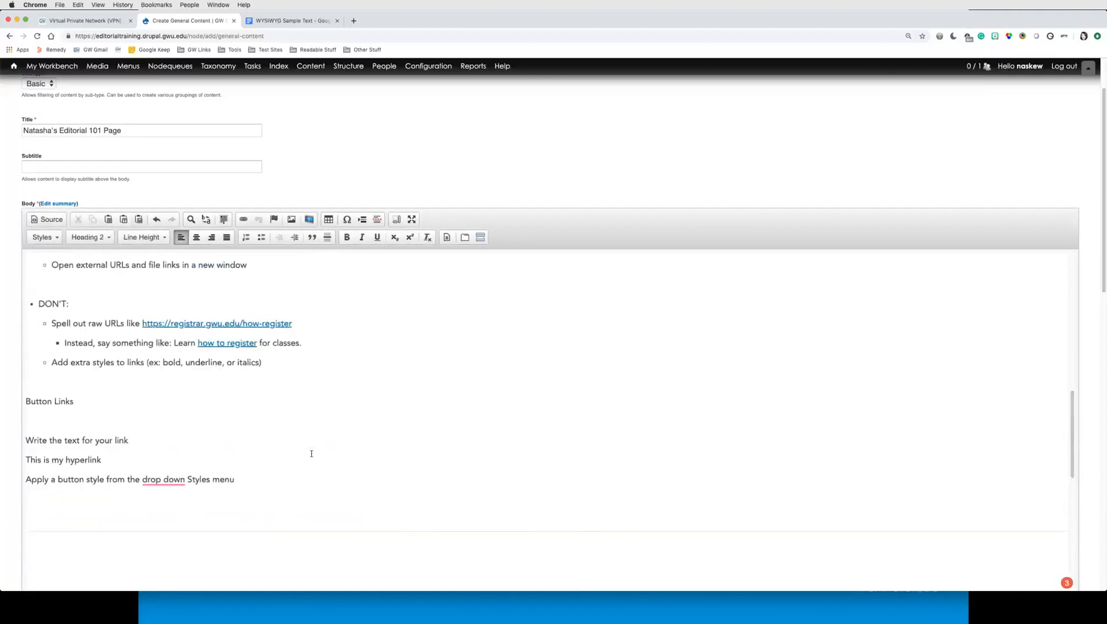
{"action": "scroll", "coordinate": [312, 454], "scroll_direction": "up", "scroll_amount": 10}
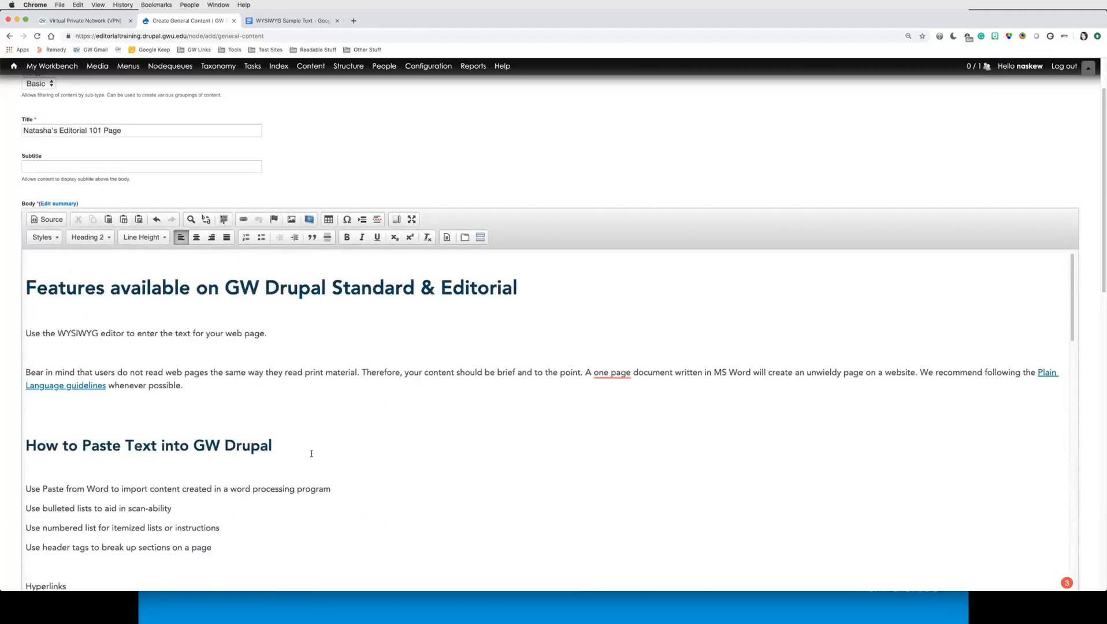
{"action": "left_click", "coordinate": [386, 288]}
{"action": "left_click", "coordinate": [538, 289]}
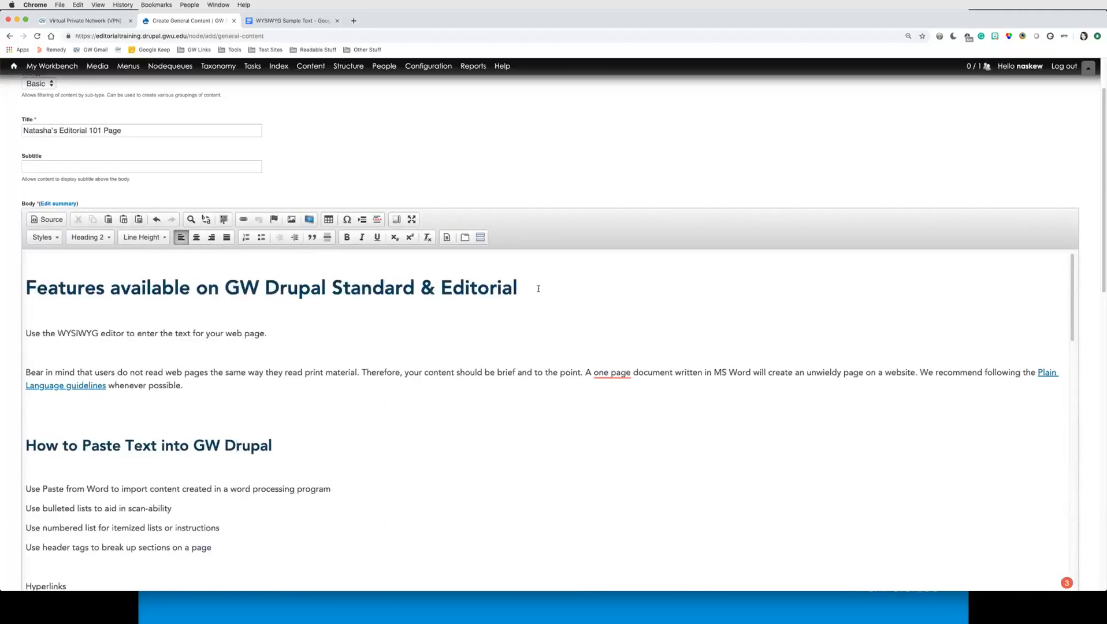
{"action": "left_click", "coordinate": [412, 219]}
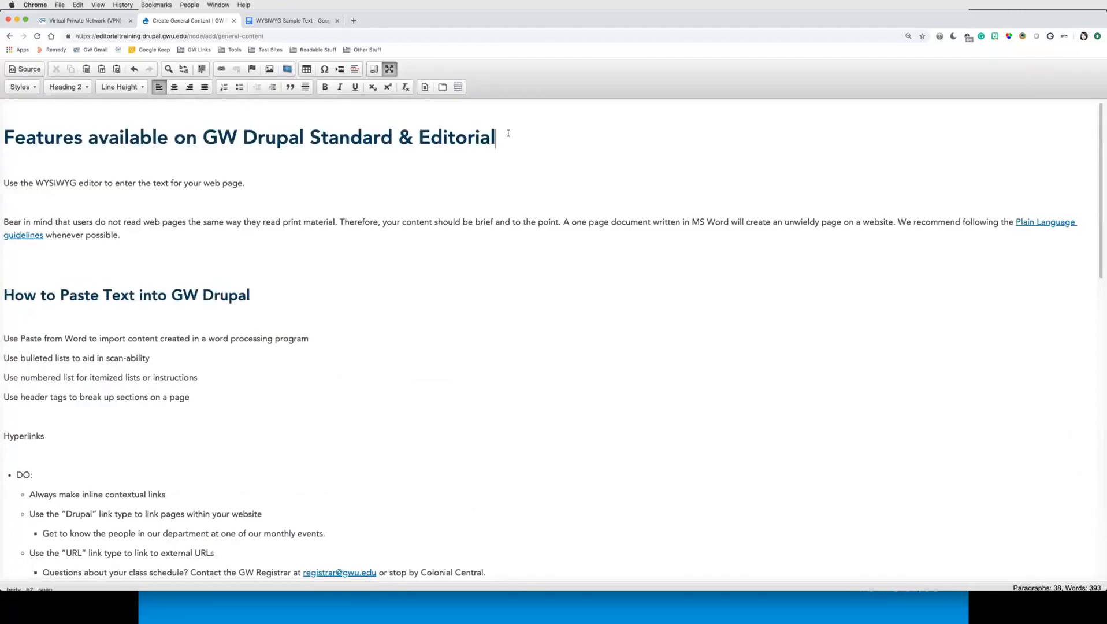
Step: Inspect the paragraph format of the pasted headings throughout the body text
{"action": "left_click", "coordinate": [480, 139]}
{"action": "left_click", "coordinate": [142, 296]}
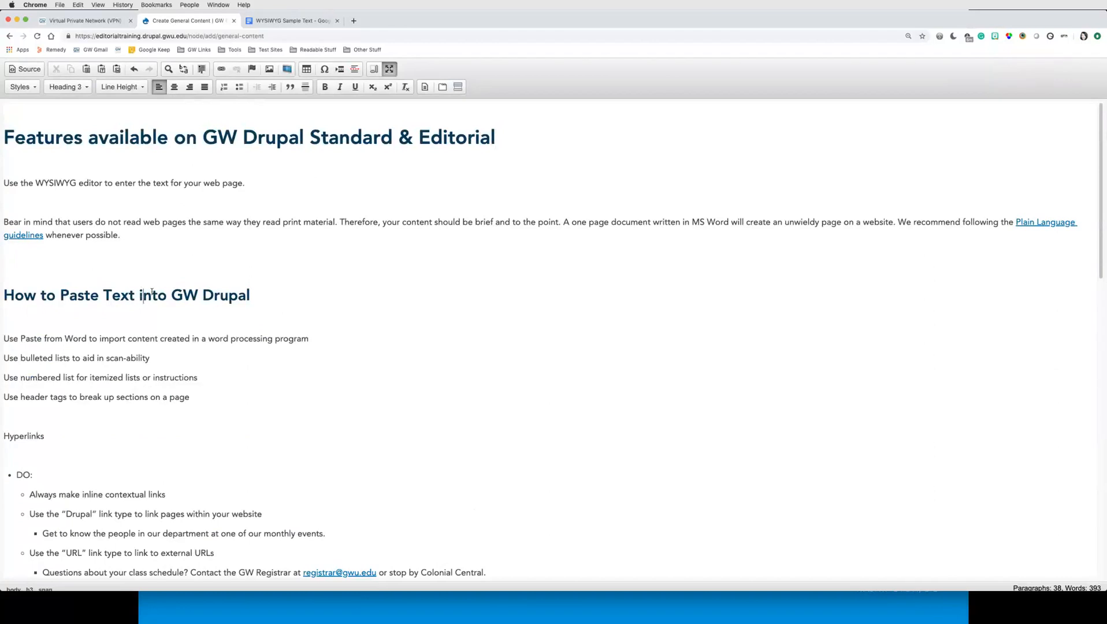
{"action": "left_click", "coordinate": [219, 138]}
{"action": "left_click_drag", "start_coordinate": [498, 141], "coordinate": [20, 118]}
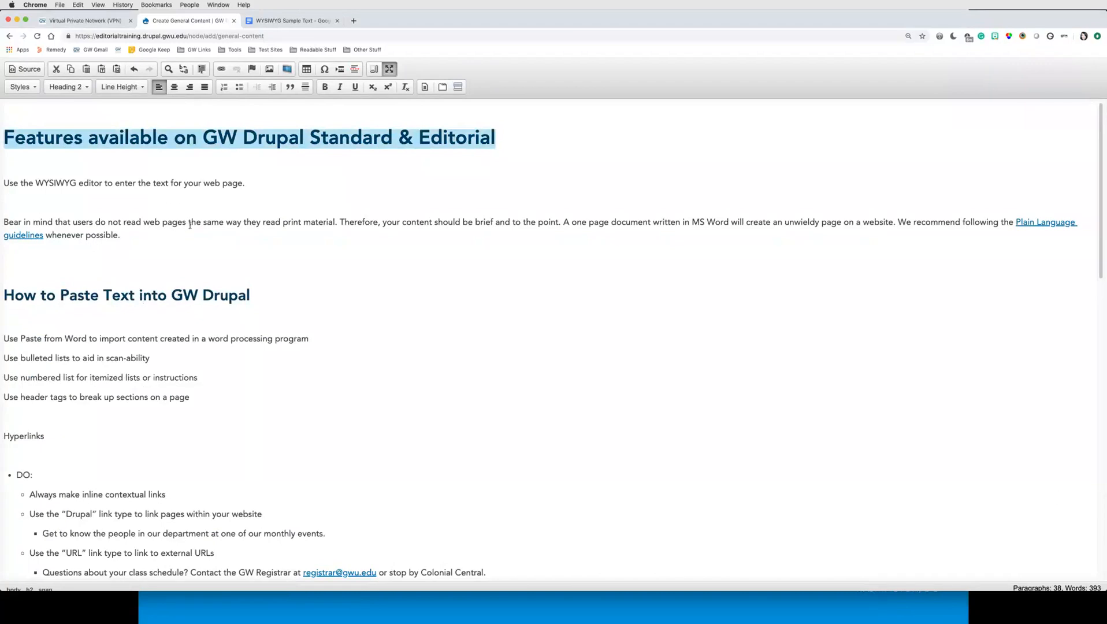
{"action": "left_click_drag", "start_coordinate": [241, 137], "coordinate": [351, 139]}
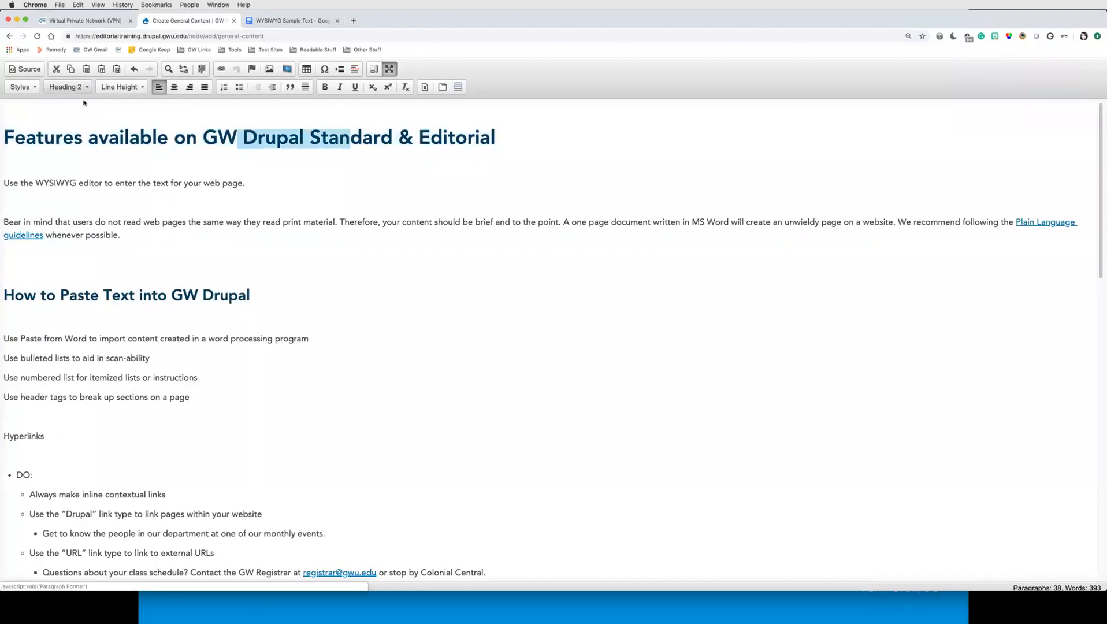
{"action": "left_click", "coordinate": [109, 139]}
{"action": "scroll", "coordinate": [190, 296], "scroll_direction": "down", "scroll_amount": 1}
{"action": "left_click", "coordinate": [189, 293]}
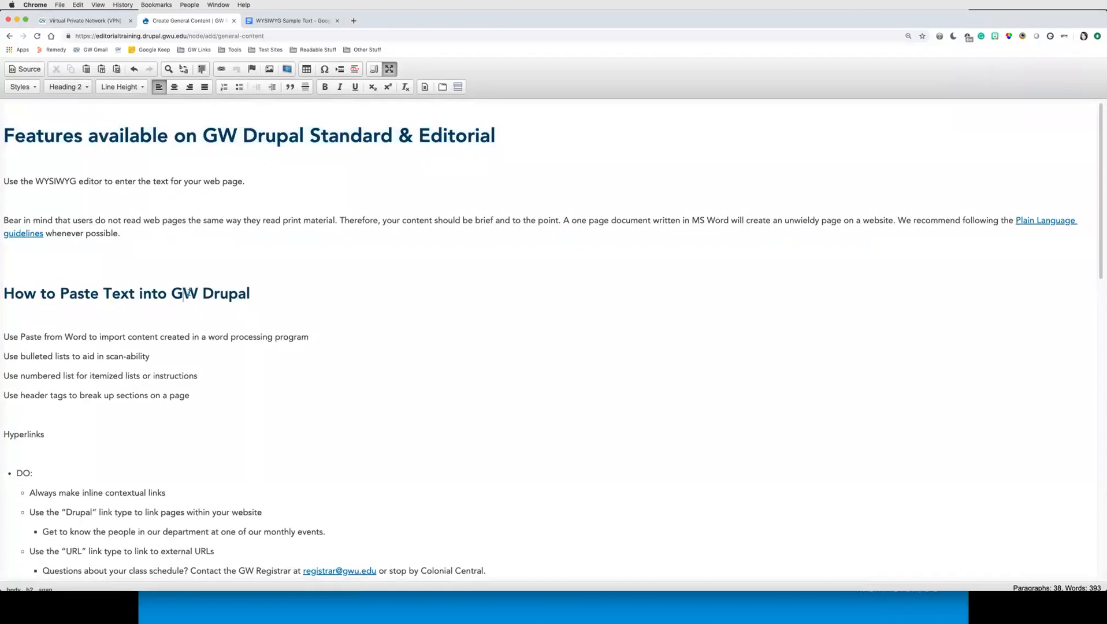
{"action": "left_click_drag", "start_coordinate": [254, 294], "coordinate": [123, 294]}
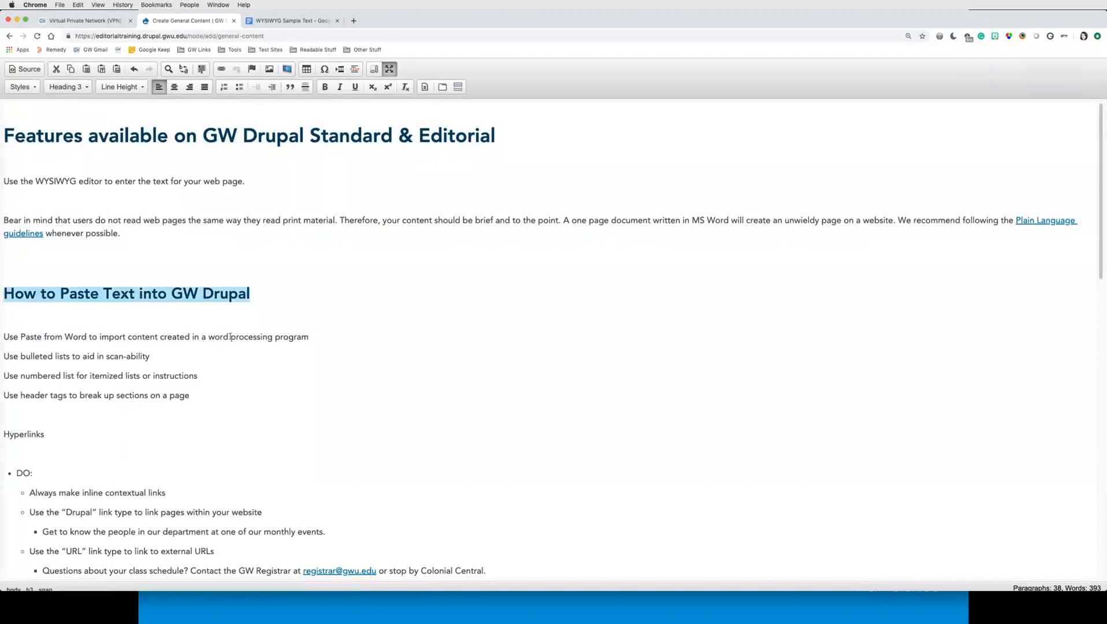
{"action": "left_click", "coordinate": [229, 294]}
{"action": "scroll", "coordinate": [276, 396], "scroll_direction": "down", "scroll_amount": 10}
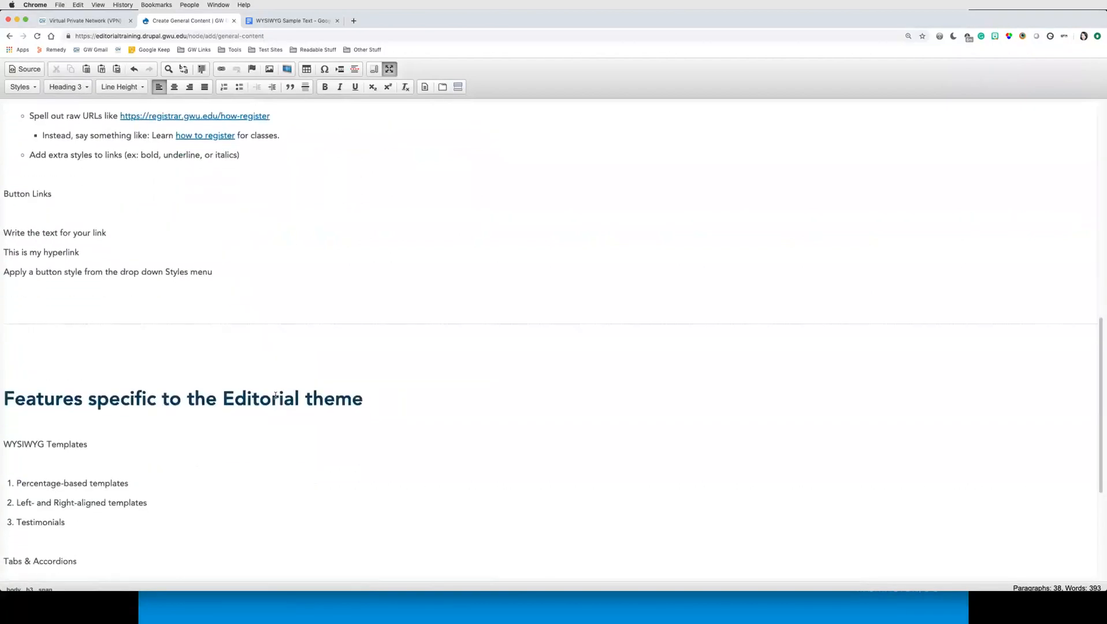
{"action": "scroll", "coordinate": [276, 396], "scroll_direction": "up", "scroll_amount": 10}
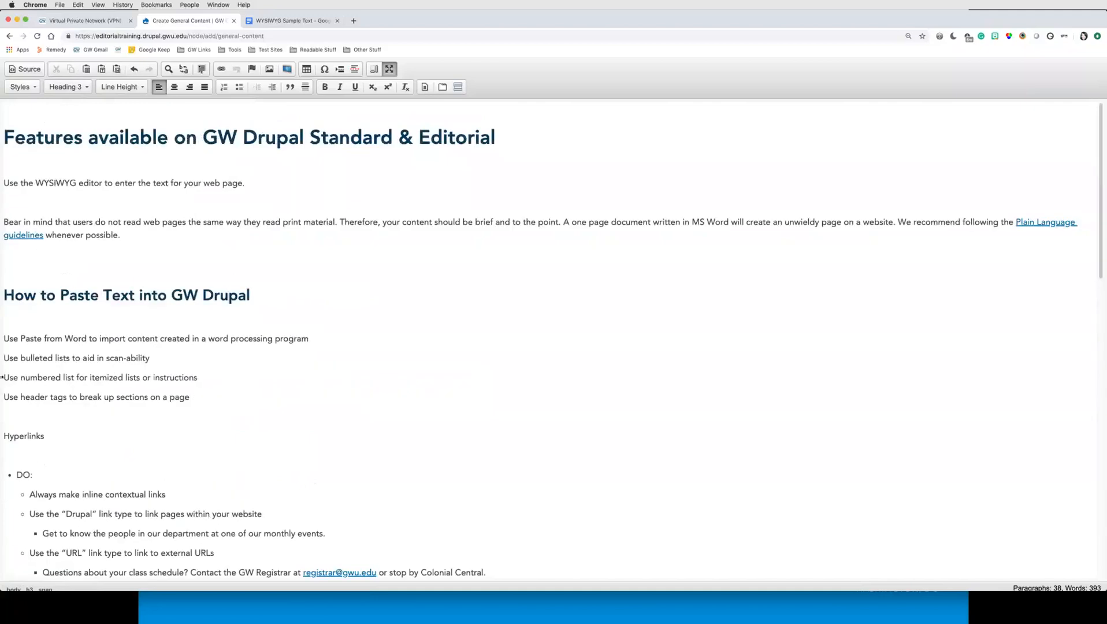
{"action": "scroll", "coordinate": [107, 417], "scroll_direction": "down", "scroll_amount": 3}
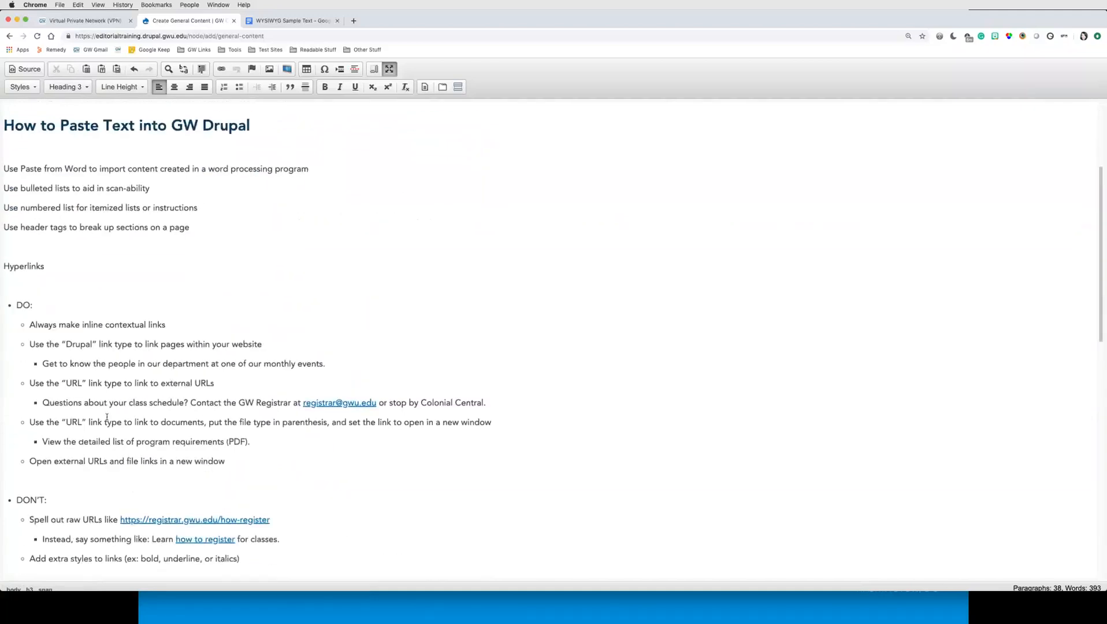
{"action": "scroll", "coordinate": [52, 341], "scroll_direction": "up", "scroll_amount": 1}
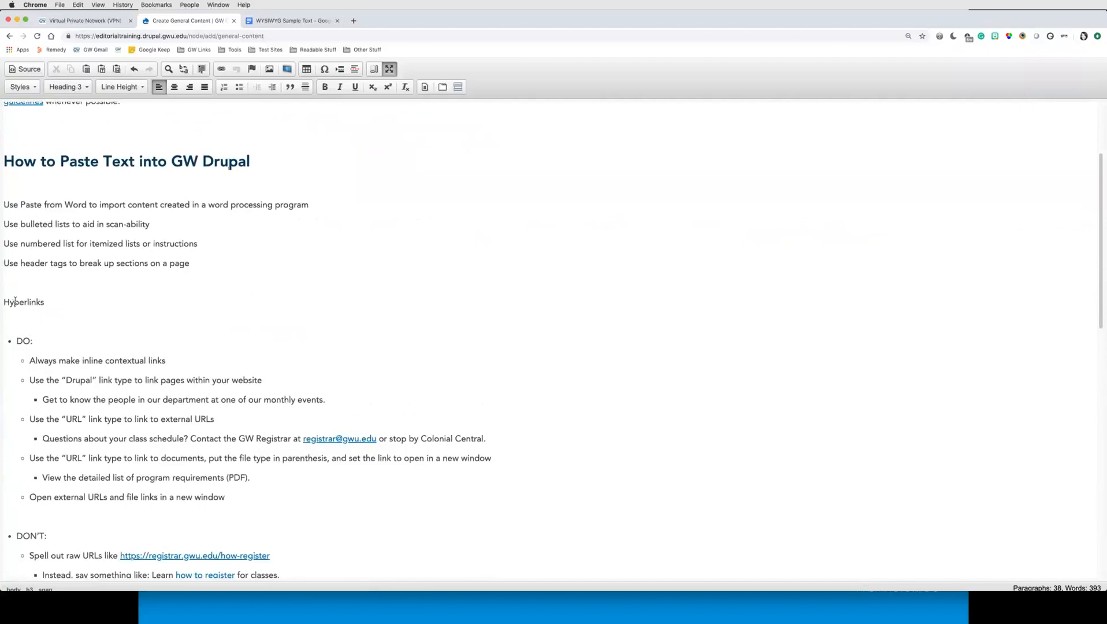
Step: Browse the available paragraph formats for the Hyperlinks line and the main heading without applying any
{"action": "double_click", "coordinate": [15, 301]}
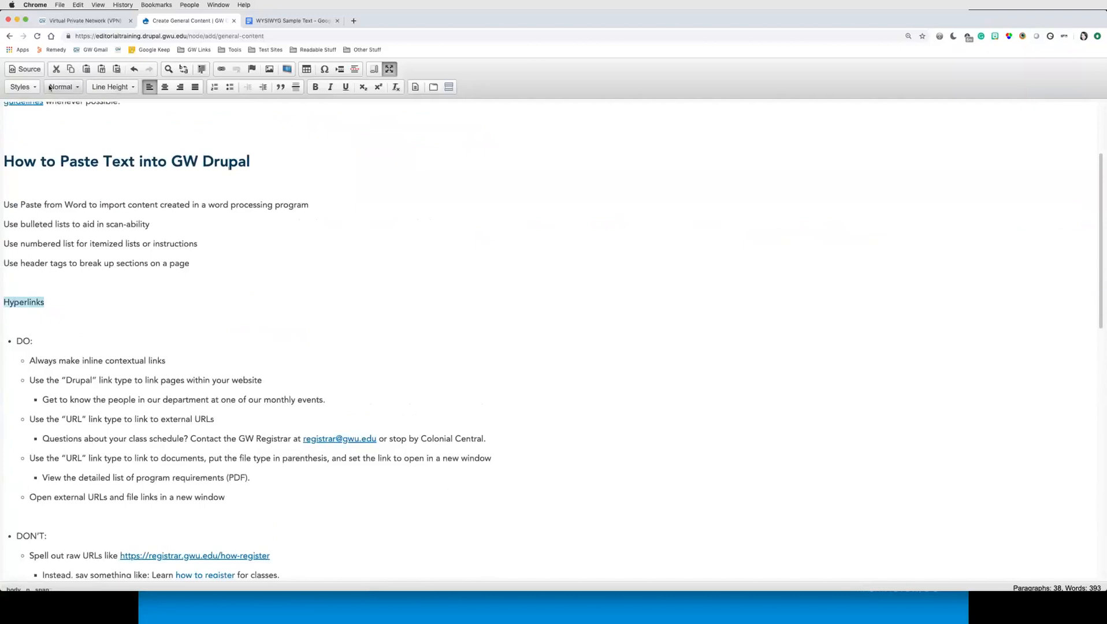
{"action": "left_click", "coordinate": [77, 88]}
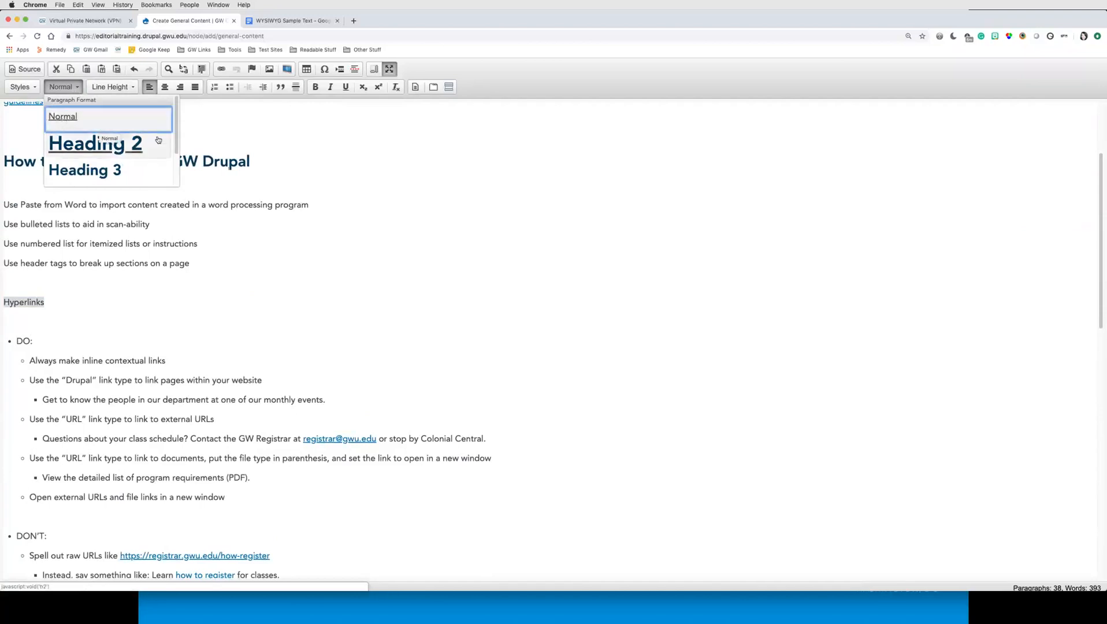
{"action": "scroll", "coordinate": [155, 145], "scroll_direction": "down", "scroll_amount": 4}
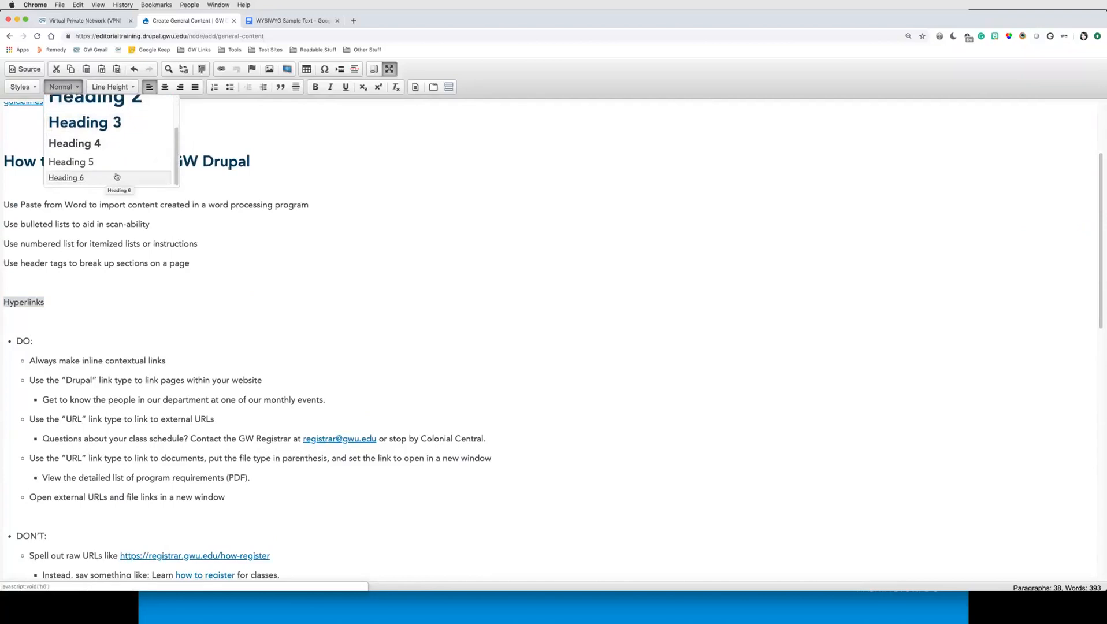
{"action": "scroll", "coordinate": [131, 159], "scroll_direction": "up", "scroll_amount": 2}
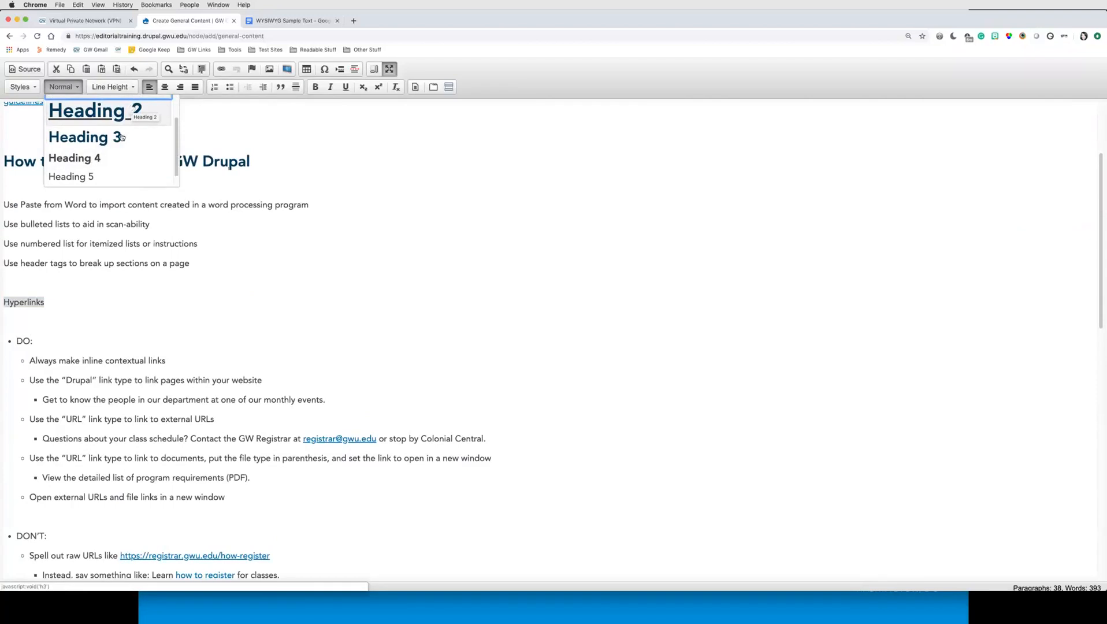
{"action": "left_click", "coordinate": [268, 167]}
{"action": "scroll", "coordinate": [268, 168], "scroll_direction": "up", "scroll_amount": 3}
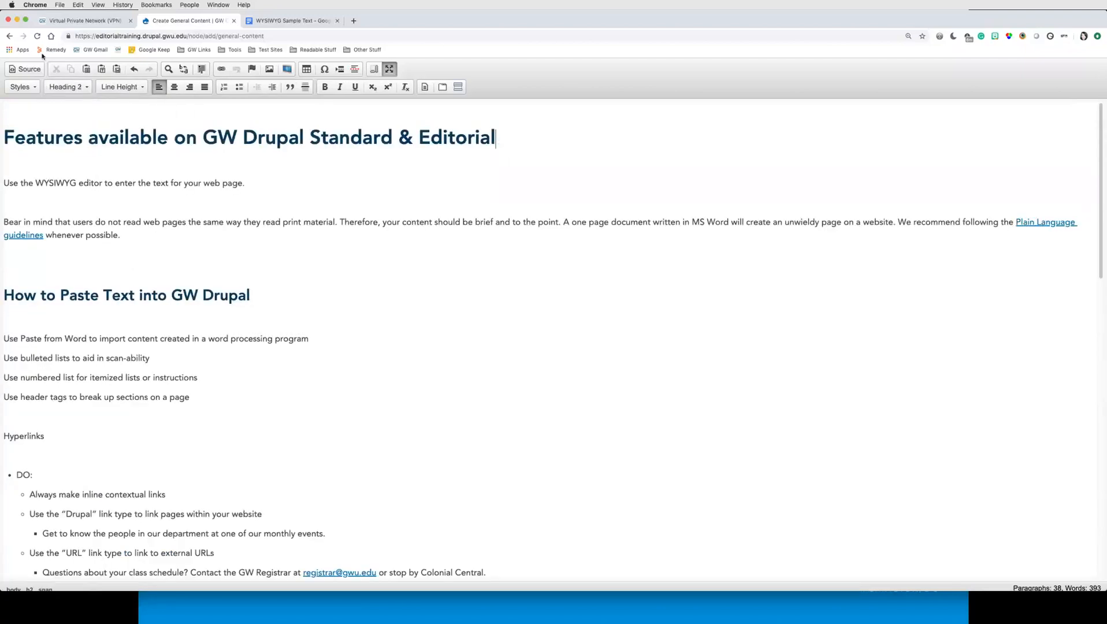
{"action": "left_click", "coordinate": [66, 87]}
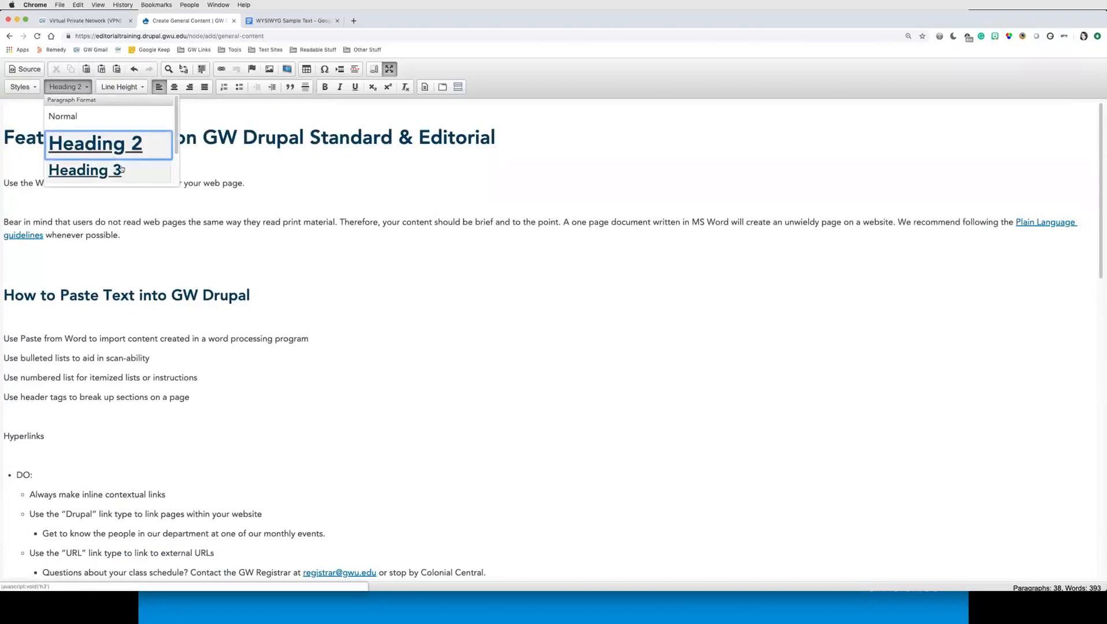
{"action": "scroll", "coordinate": [119, 167], "scroll_direction": "down", "scroll_amount": 2}
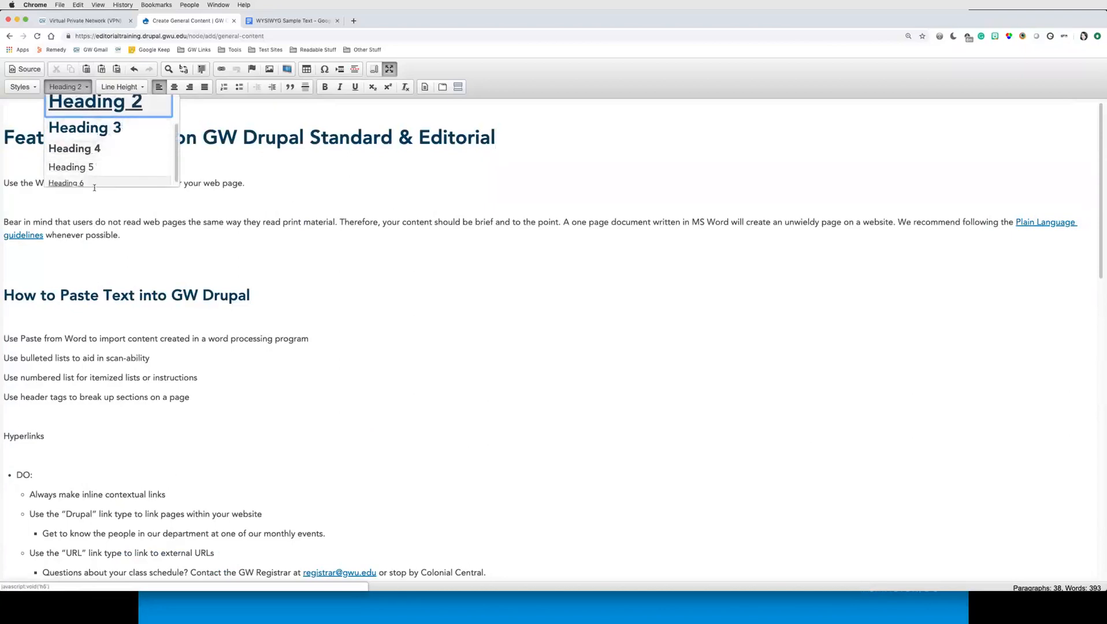
{"action": "scroll", "coordinate": [113, 171], "scroll_direction": "up", "scroll_amount": 2}
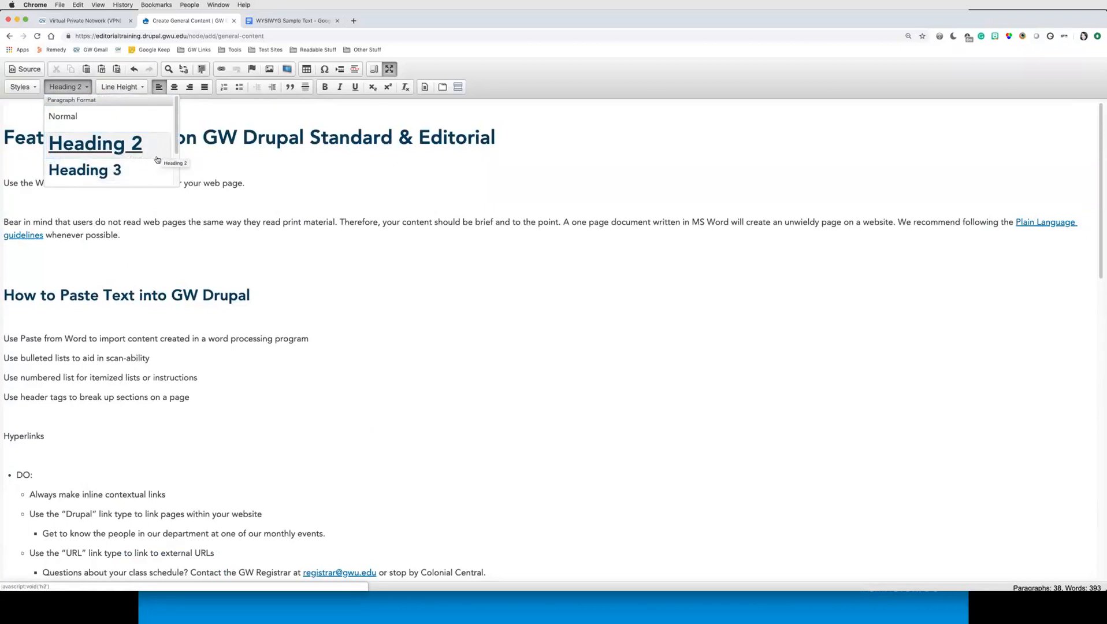
{"action": "scroll", "coordinate": [155, 160], "scroll_direction": "down", "scroll_amount": 2}
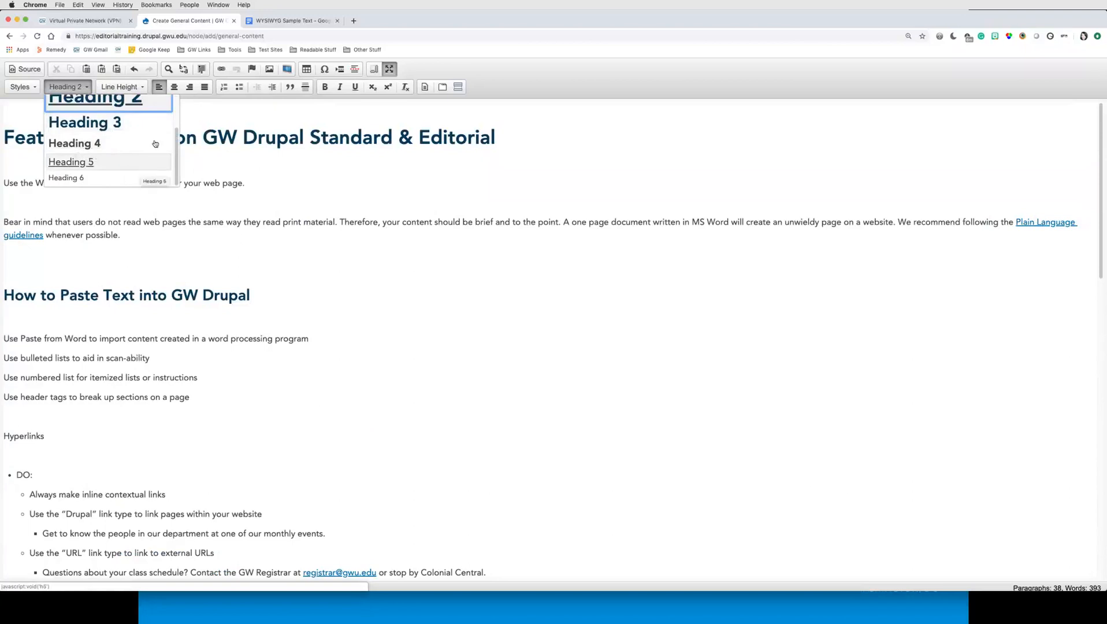
{"action": "left_click", "coordinate": [229, 209]}
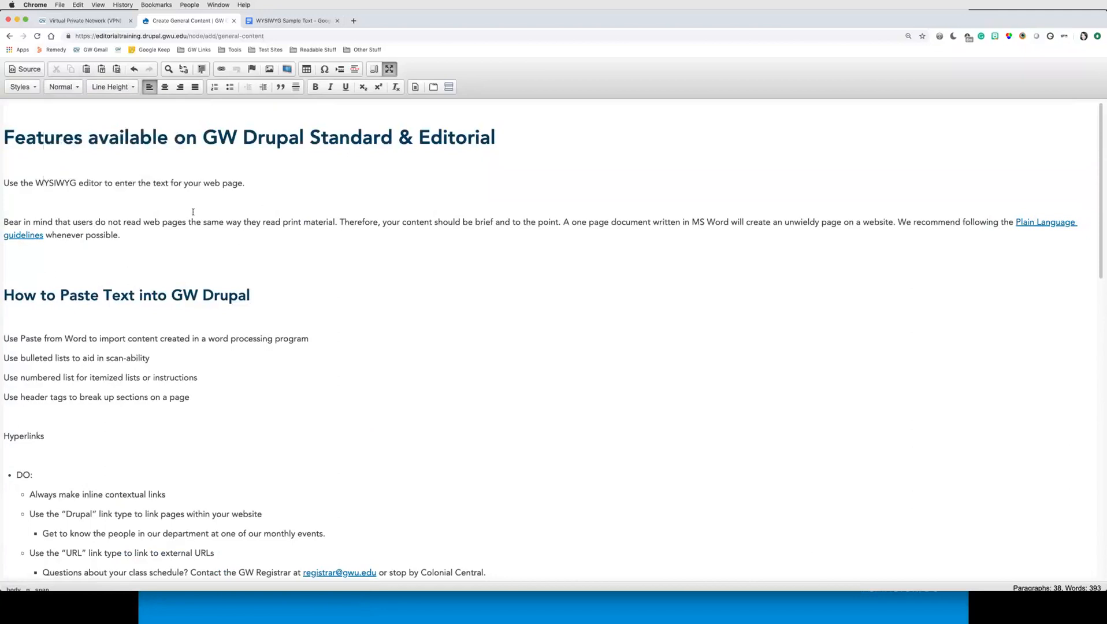
Step: Select the main headings again to check their heading levels
{"action": "left_click", "coordinate": [90, 295]}
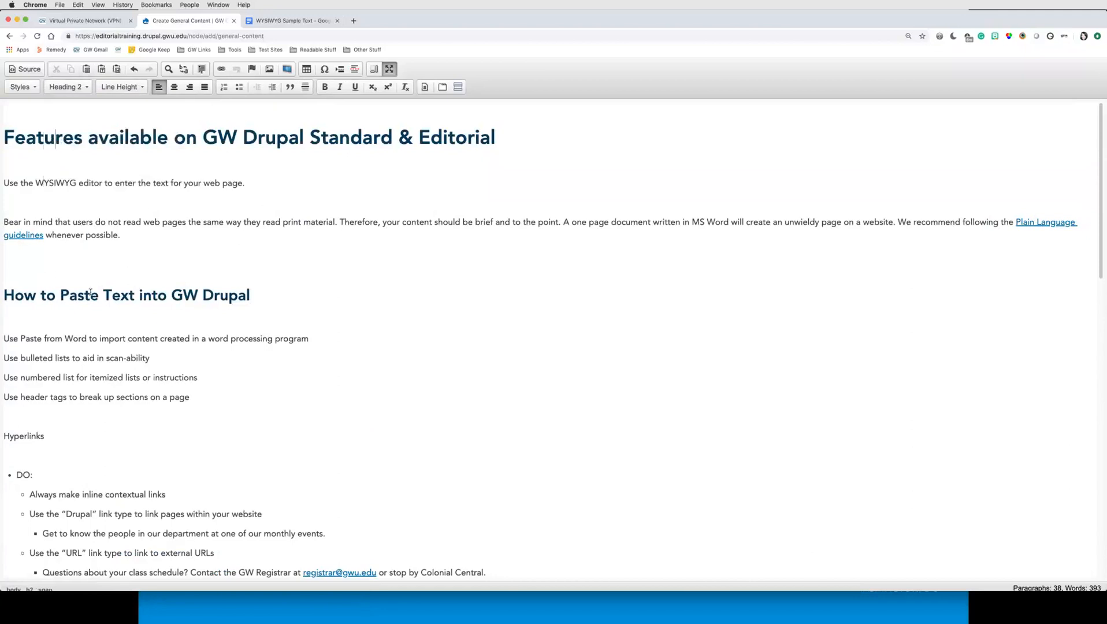
{"action": "scroll", "coordinate": [196, 427], "scroll_direction": "down", "scroll_amount": 10}
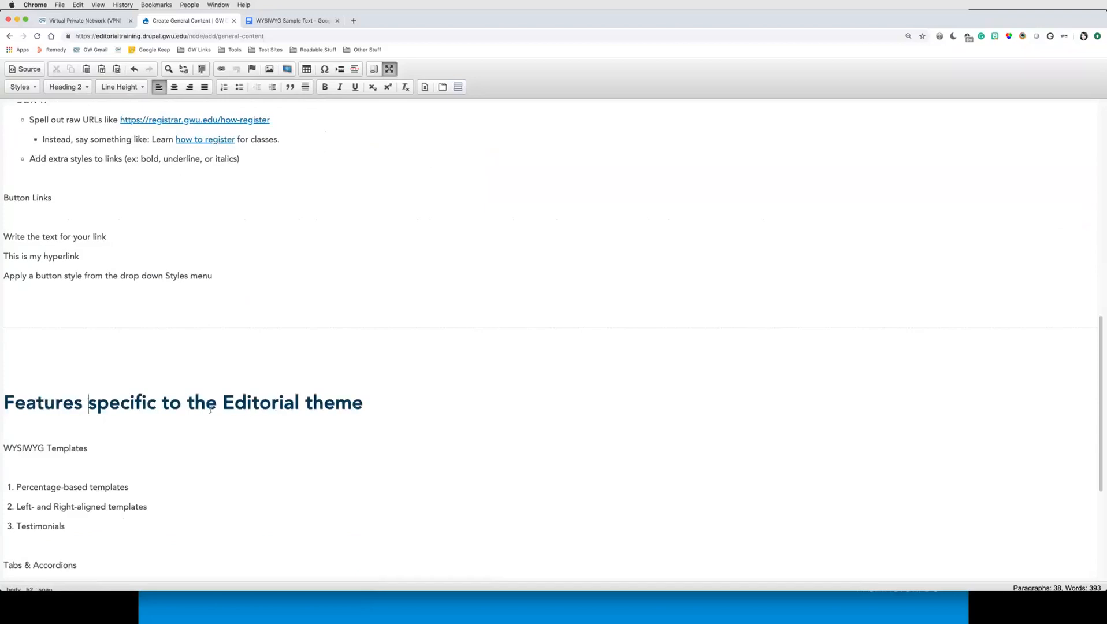
{"action": "triple_click", "coordinate": [88, 390]}
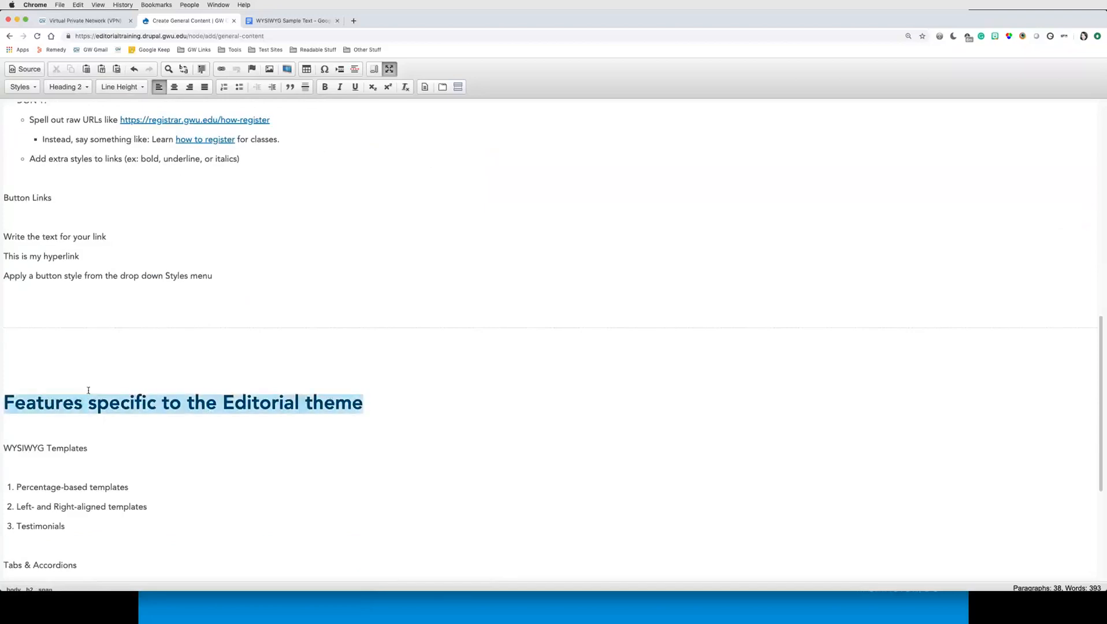
{"action": "left_click_drag", "start_coordinate": [89, 390], "coordinate": [56, 399]}
{"action": "scroll", "coordinate": [122, 399], "scroll_direction": "up", "scroll_amount": 12}
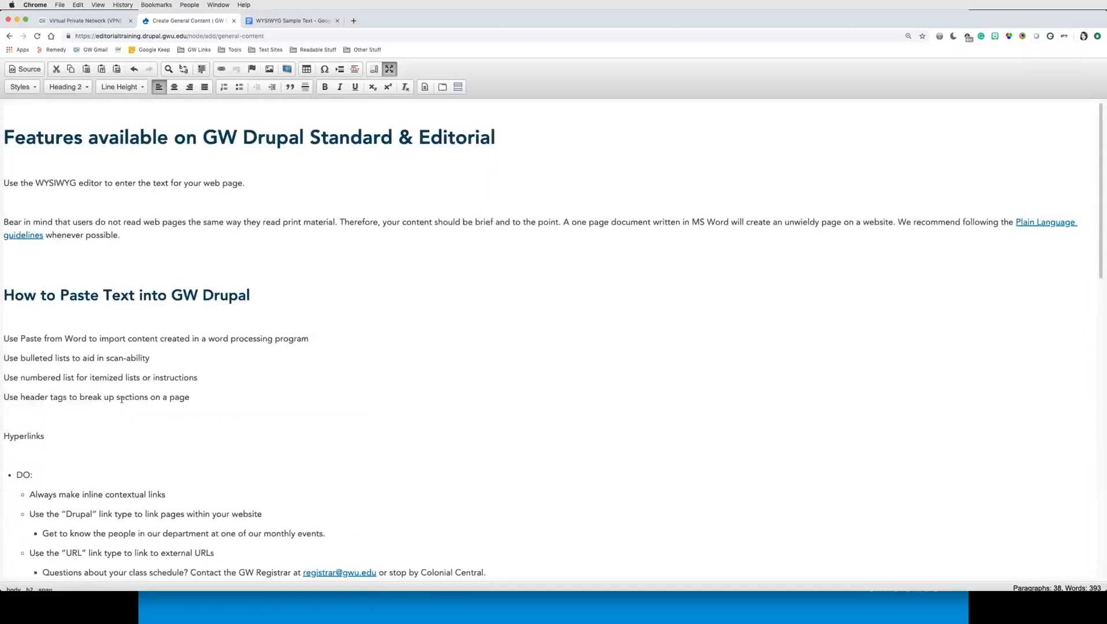
{"action": "left_click_drag", "start_coordinate": [497, 144], "coordinate": [3, 145]}
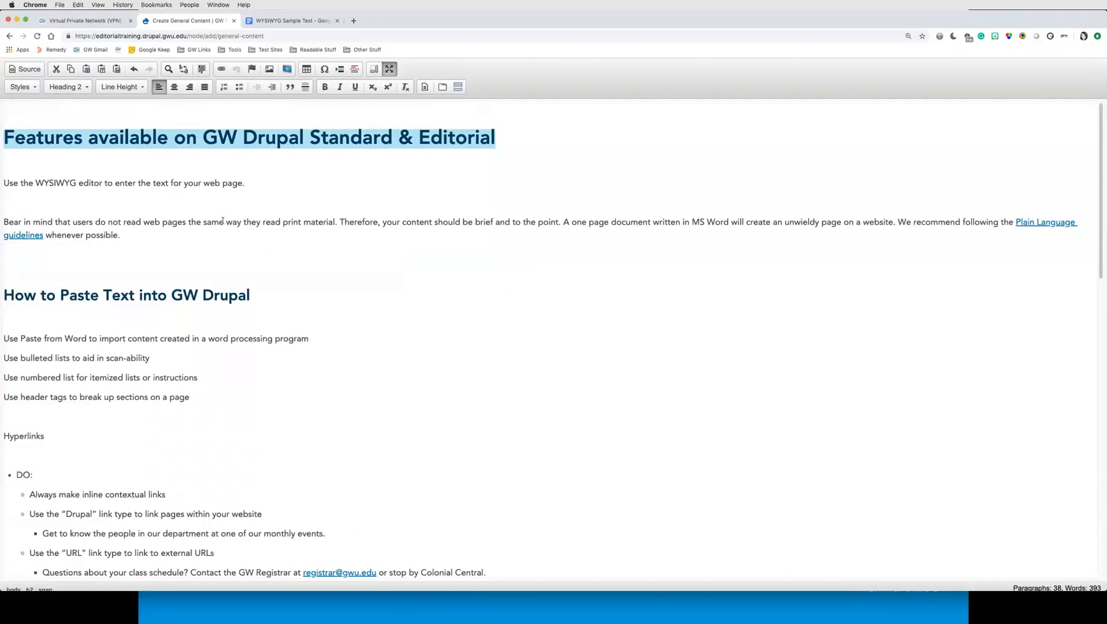
{"action": "left_click", "coordinate": [209, 256]}
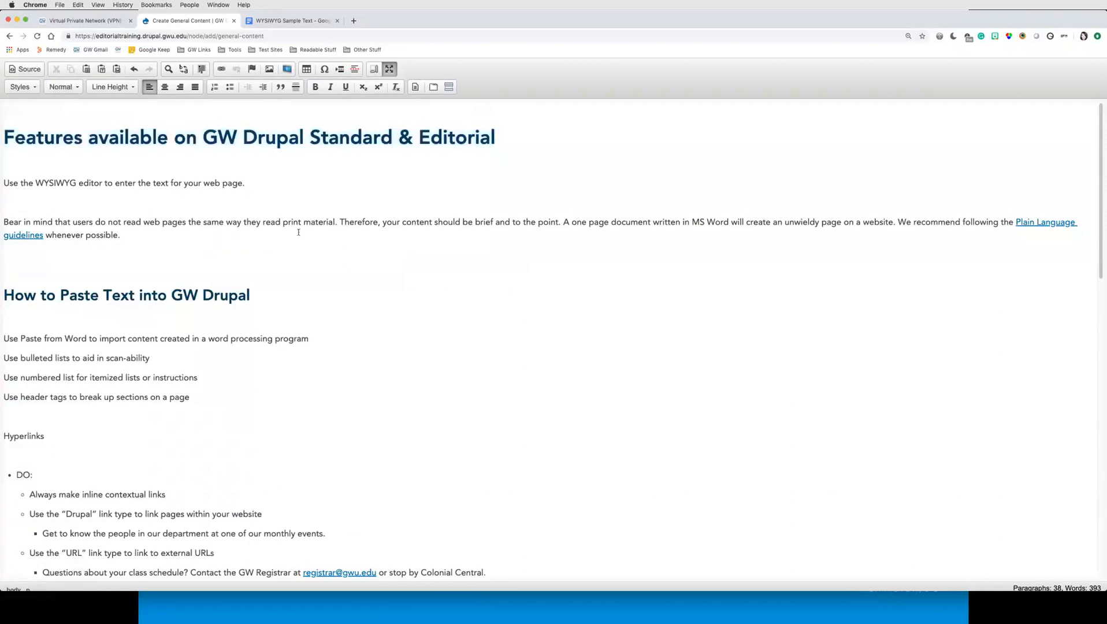
{"action": "left_click", "coordinate": [508, 136]}
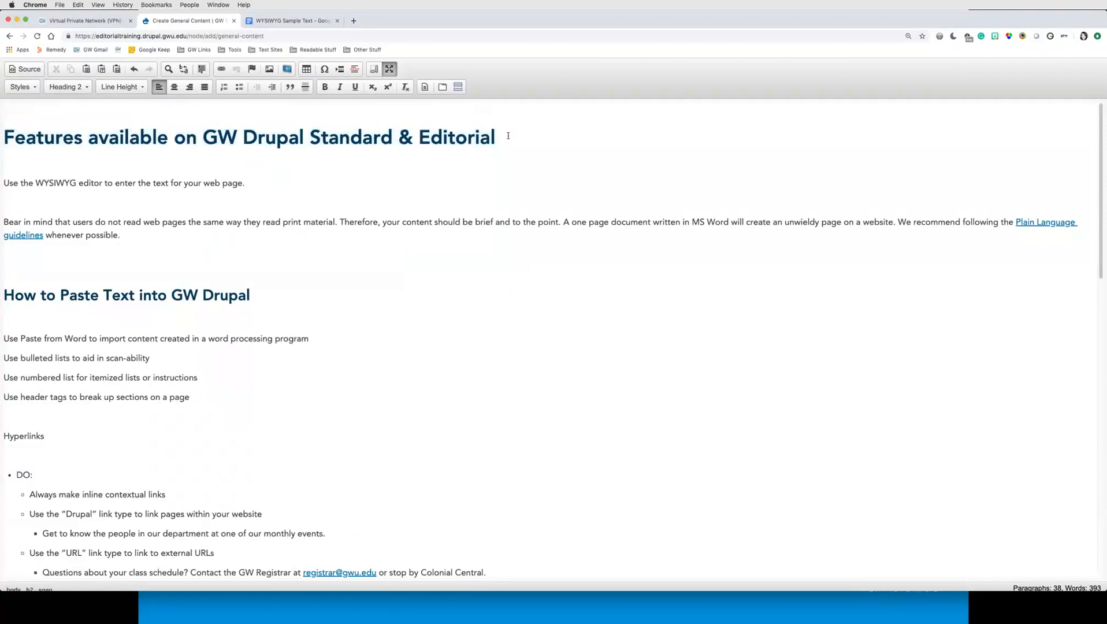
Step: Compare the pasted body text with the formatting of the original Google Doc
{"action": "left_click", "coordinate": [297, 22]}
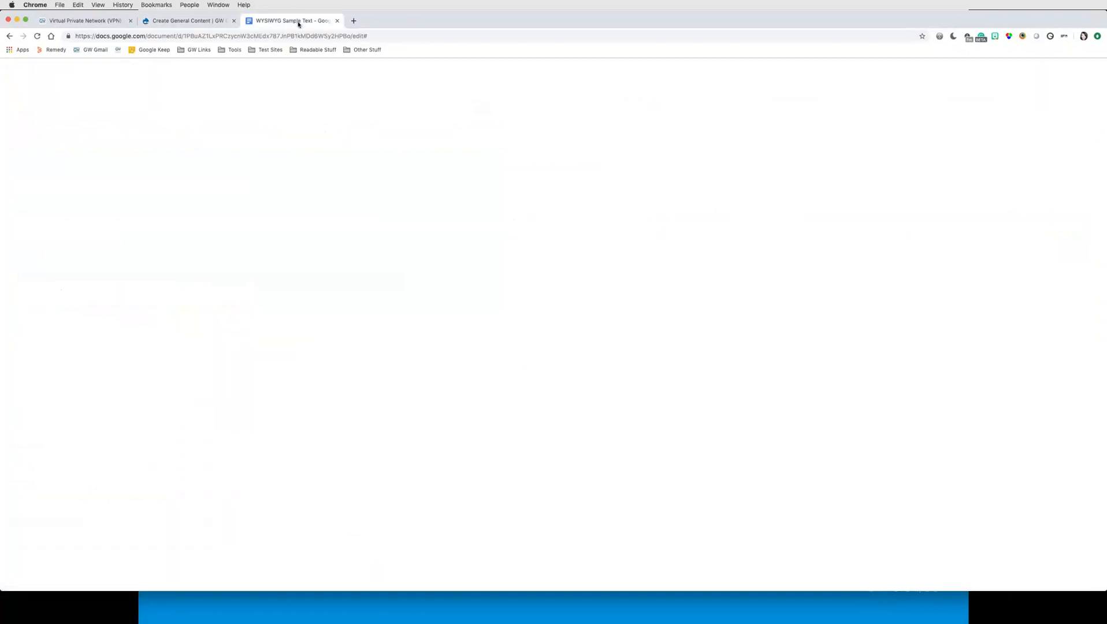
{"action": "left_click", "coordinate": [606, 270]}
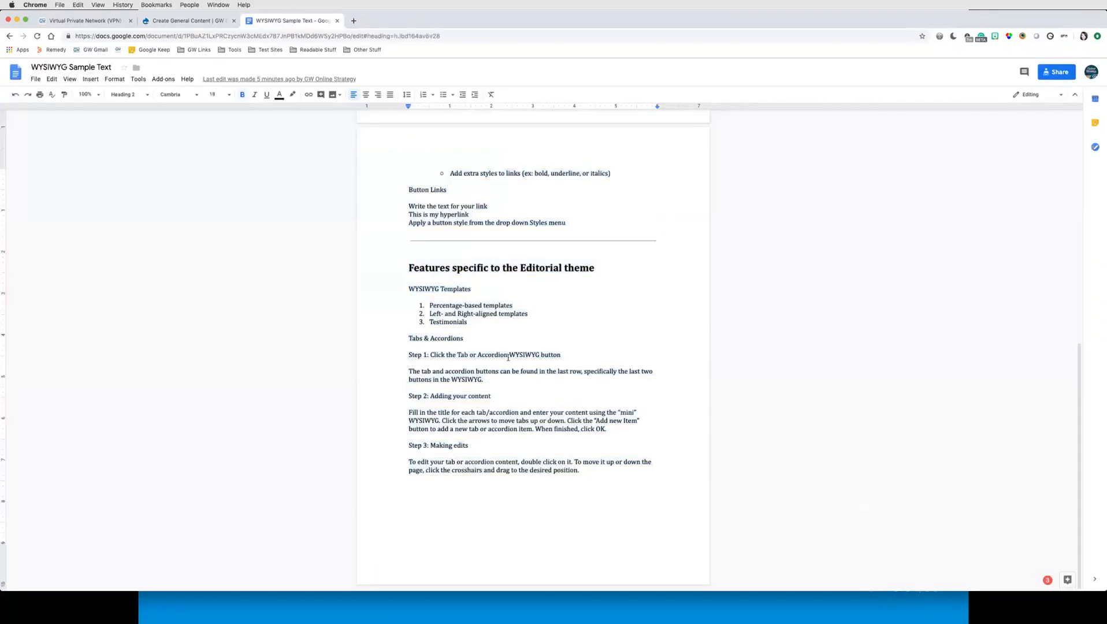
{"action": "scroll", "coordinate": [521, 289], "scroll_direction": "up", "scroll_amount": 15}
{"action": "left_click", "coordinate": [424, 198]}
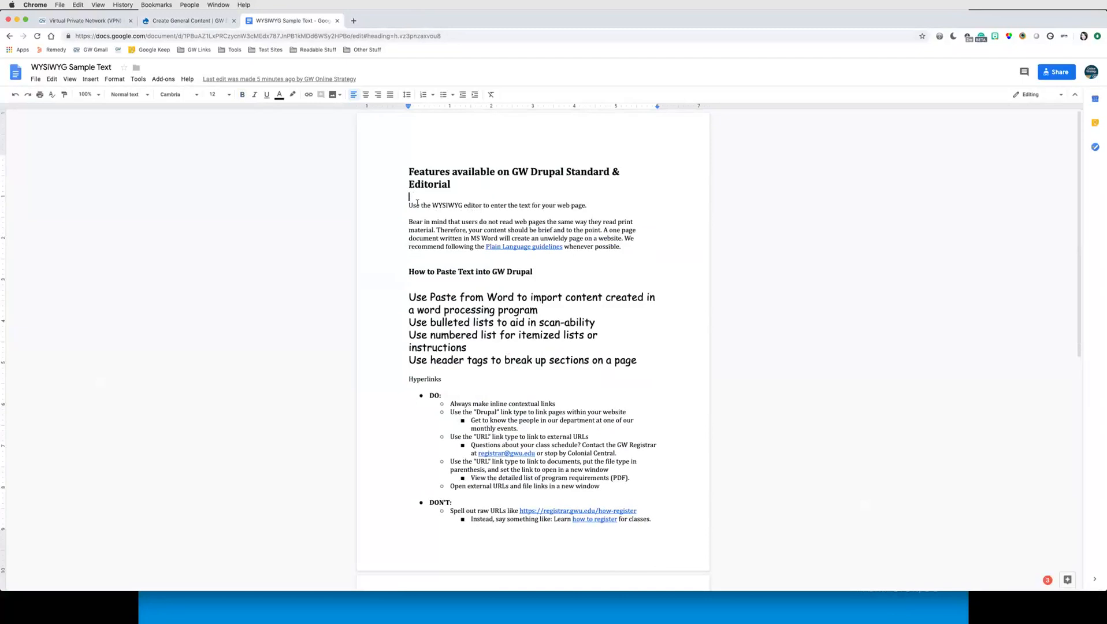
{"action": "left_click", "coordinate": [176, 17]}
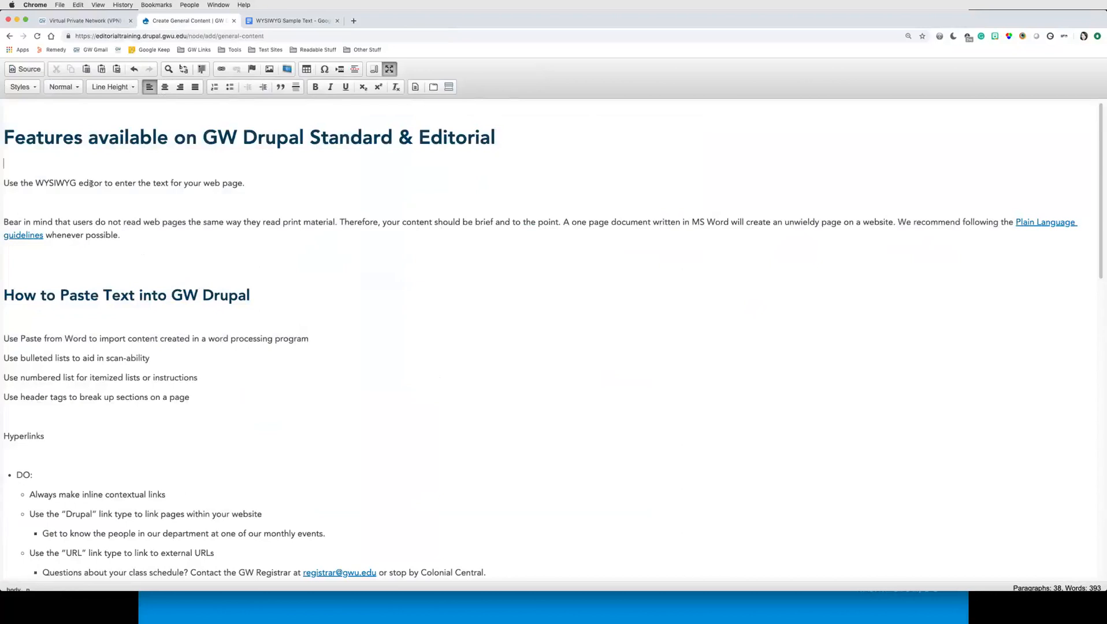
Step: Remove the blank lines between the introductory paragraphs under the main heading
{"action": "key", "text": "Delete"}
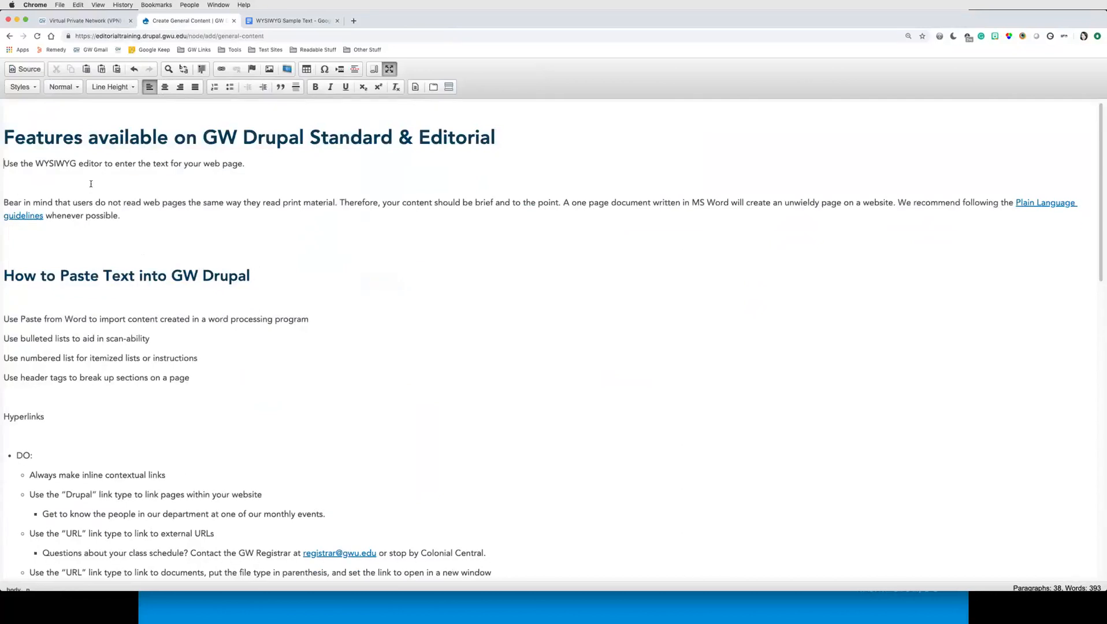
{"action": "key", "text": "Delete"}
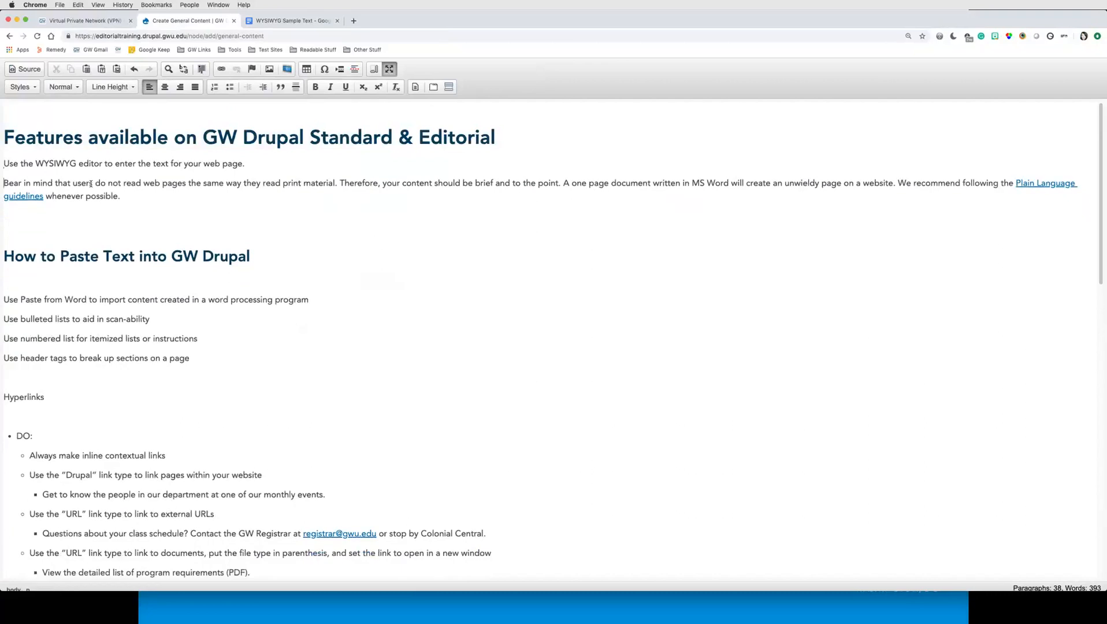
{"action": "key", "text": "Down"}
{"action": "key", "text": "Down"}
{"action": "key", "text": "Delete"}
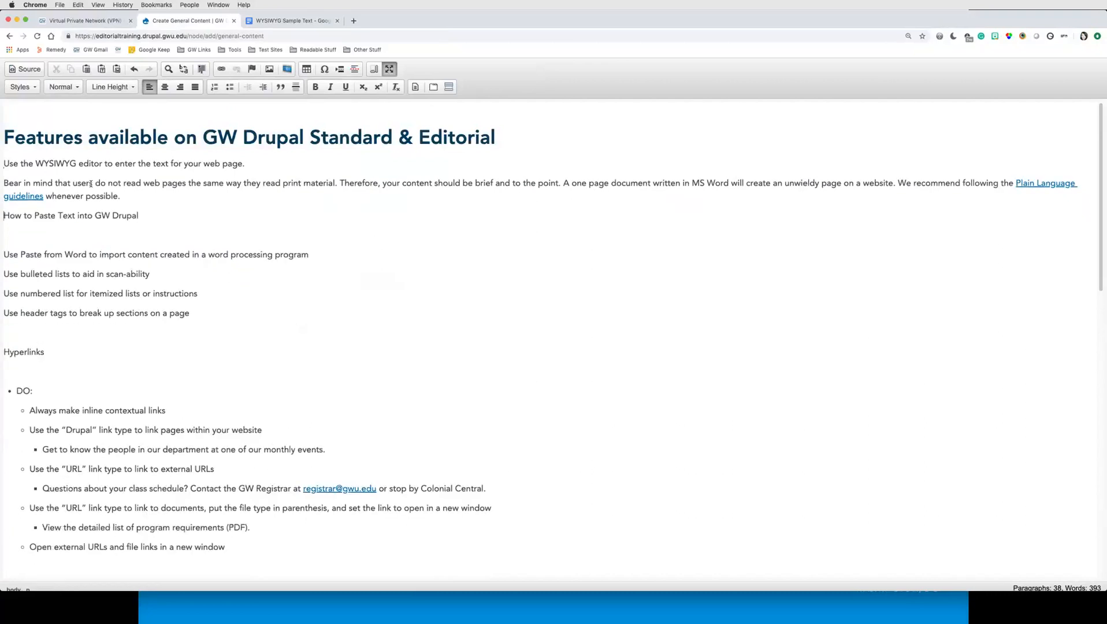
Step: Format the 'How to Paste Text into GW Drupal' line as Heading 3
{"action": "key", "text": "shift+End"}
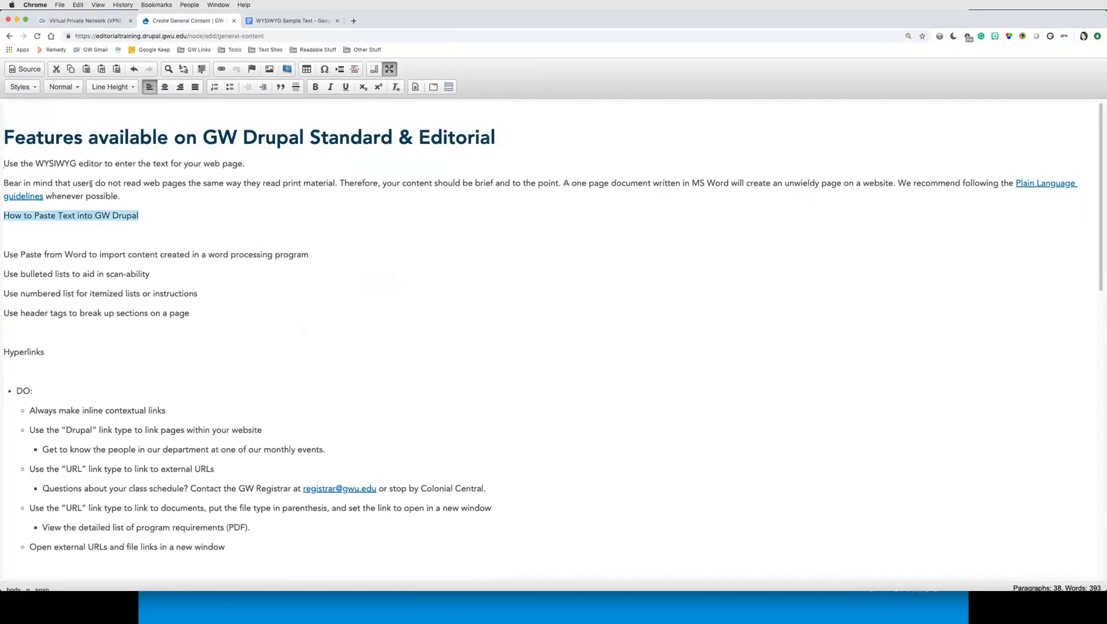
{"action": "left_click", "coordinate": [63, 87]}
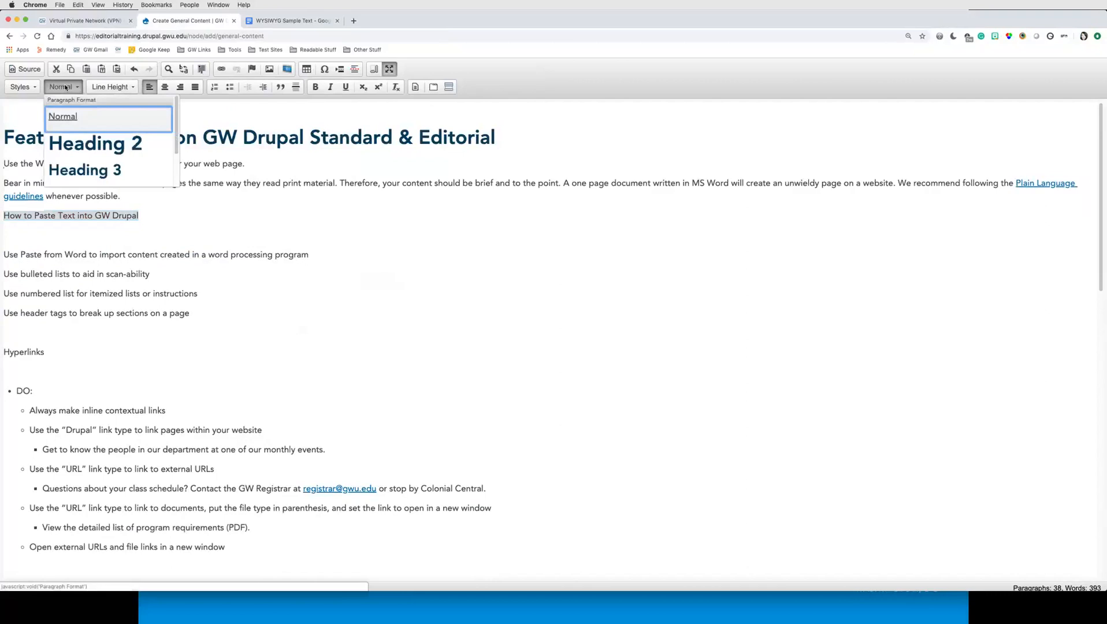
{"action": "left_click", "coordinate": [95, 144]}
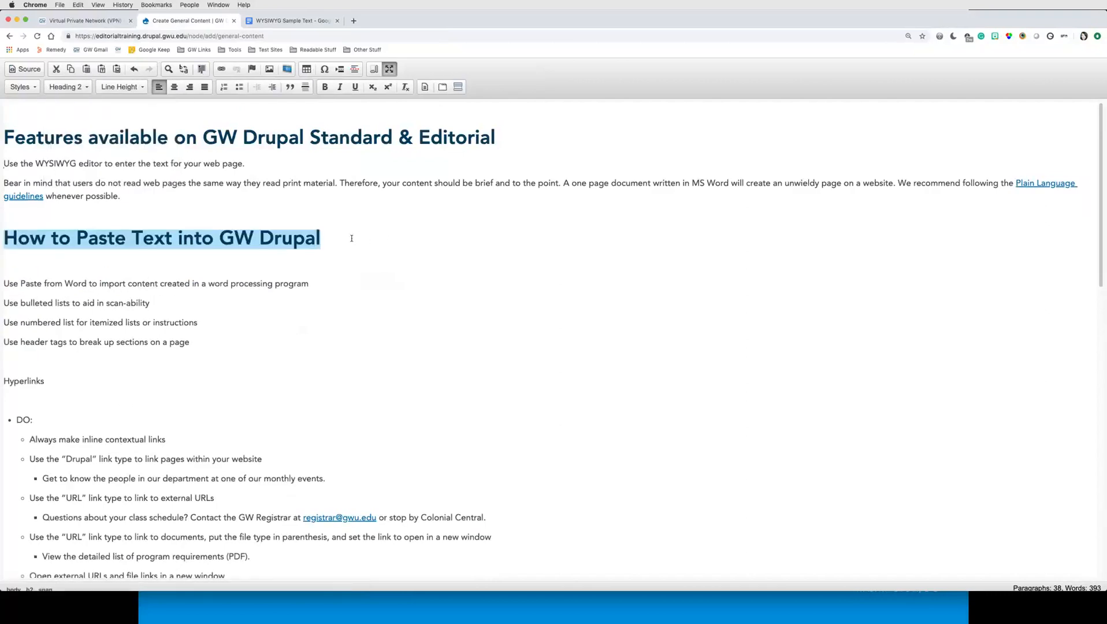
{"action": "left_click_drag", "start_coordinate": [351, 238], "coordinate": [2, 239]}
{"action": "left_click", "coordinate": [65, 86]}
{"action": "left_click", "coordinate": [115, 172]}
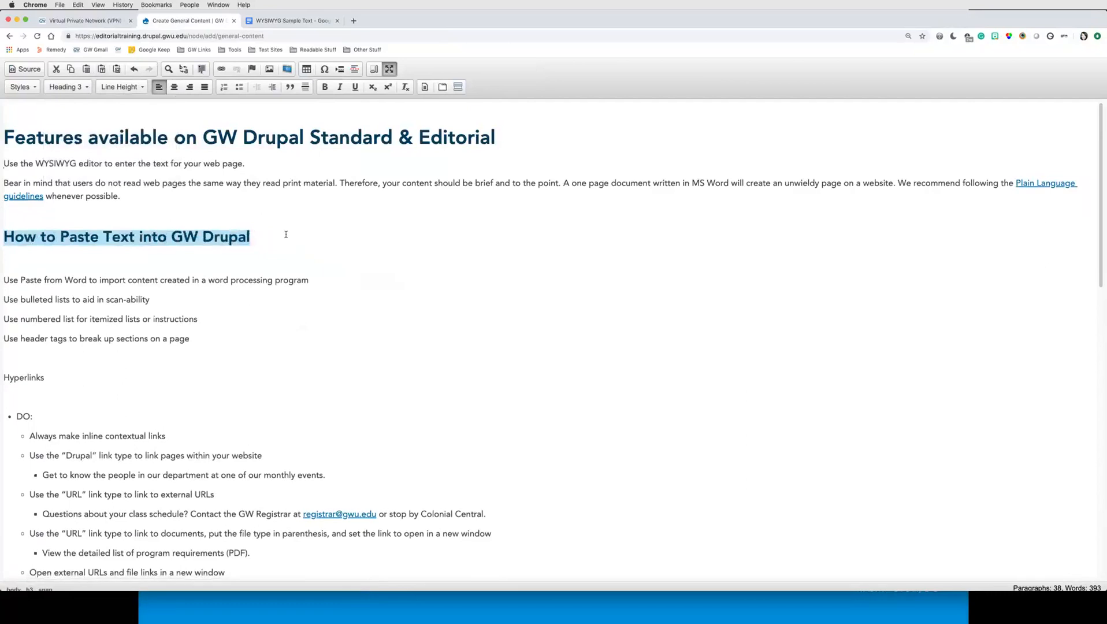
Step: Remove the blank lines below that heading and around the Hyperlinks line
{"action": "left_click", "coordinate": [267, 244]}
{"action": "key", "text": "Down"}
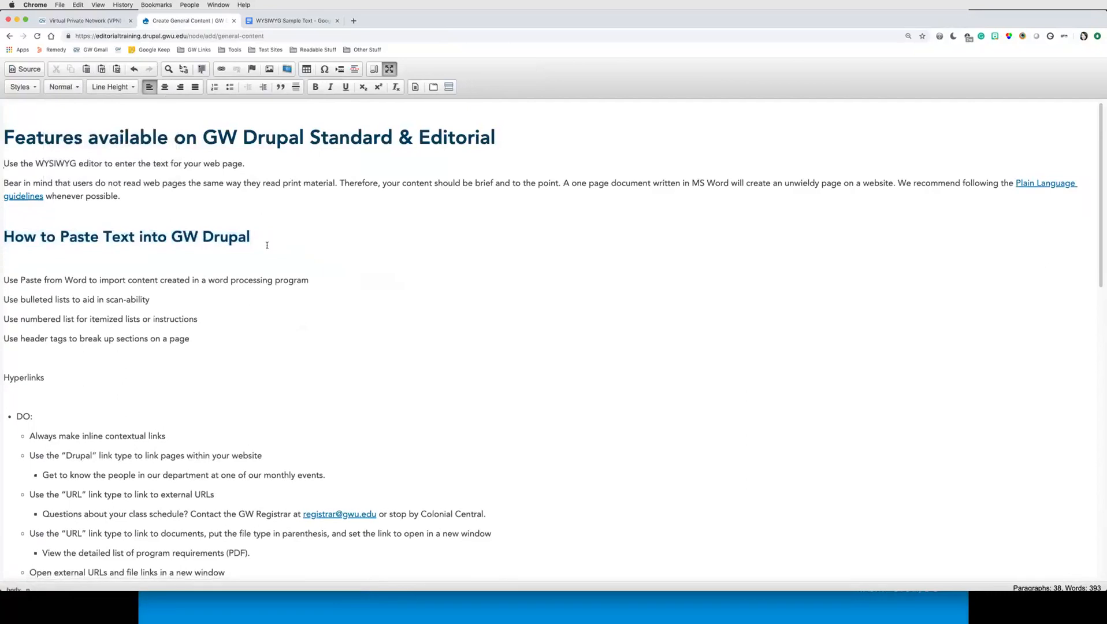
{"action": "key", "text": "Delete"}
{"action": "key", "text": "Down"}
{"action": "key", "text": "Down"}
{"action": "key", "text": "Down"}
{"action": "key", "text": "Down"}
{"action": "key", "text": "Delete"}
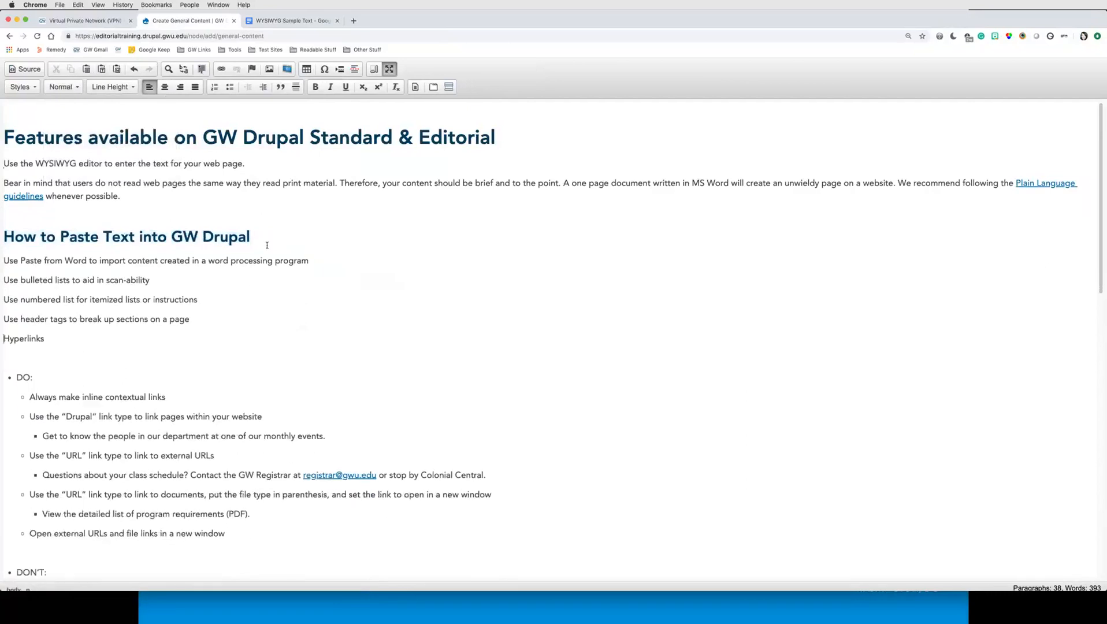
{"action": "key", "text": "Delete"}
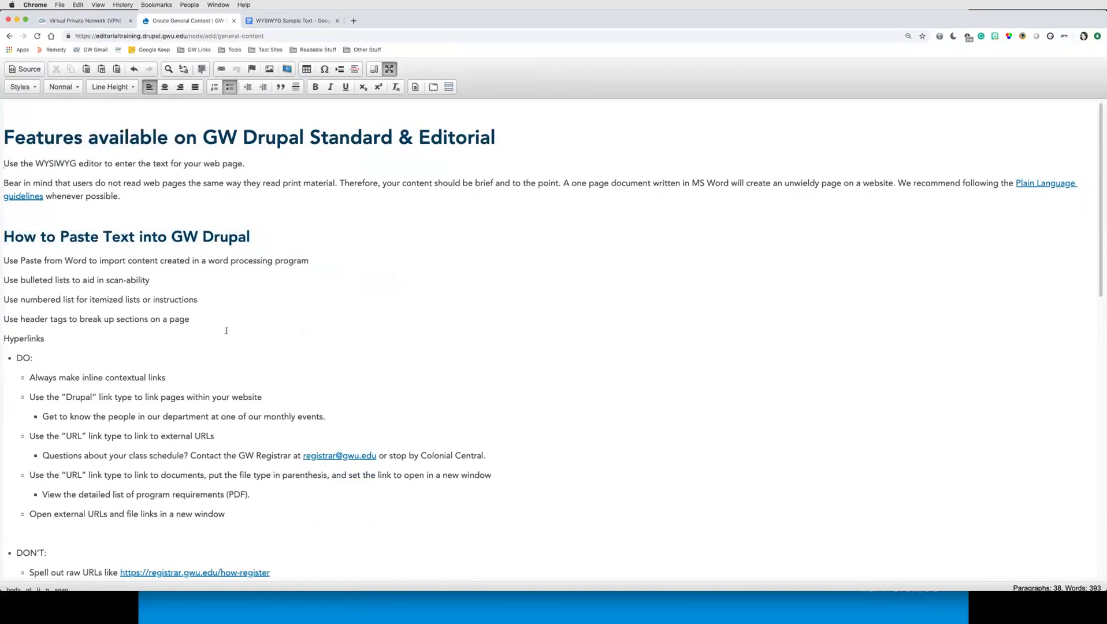
Step: Convert the four 'Use …' lines under the heading into a numbered list
{"action": "left_click_drag", "start_coordinate": [226, 331], "coordinate": [42, 266]}
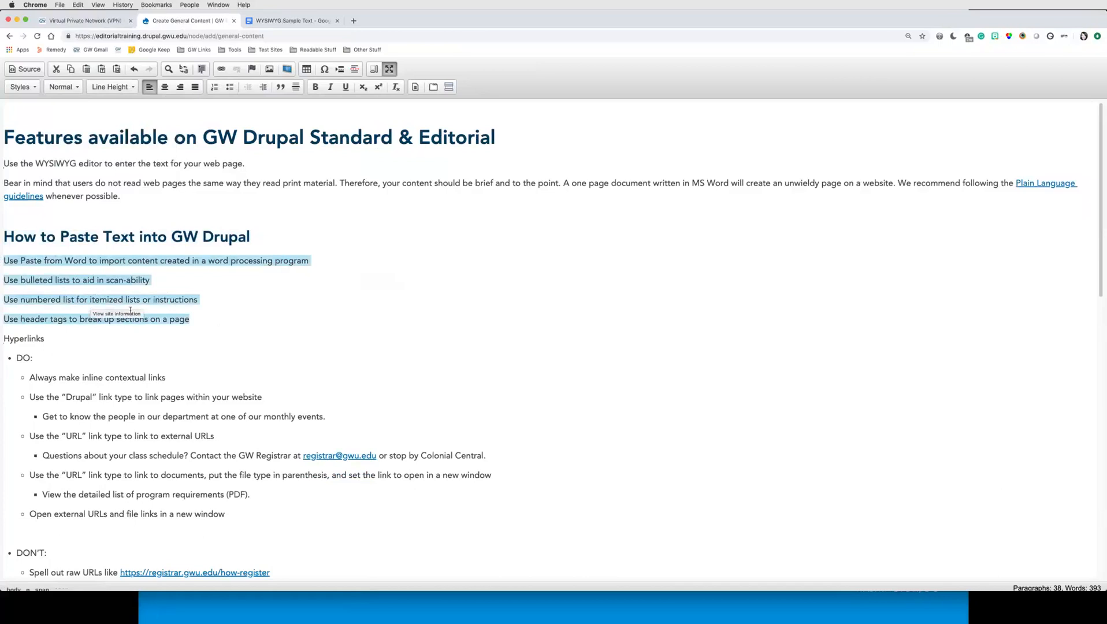
{"action": "left_click", "coordinate": [214, 88]}
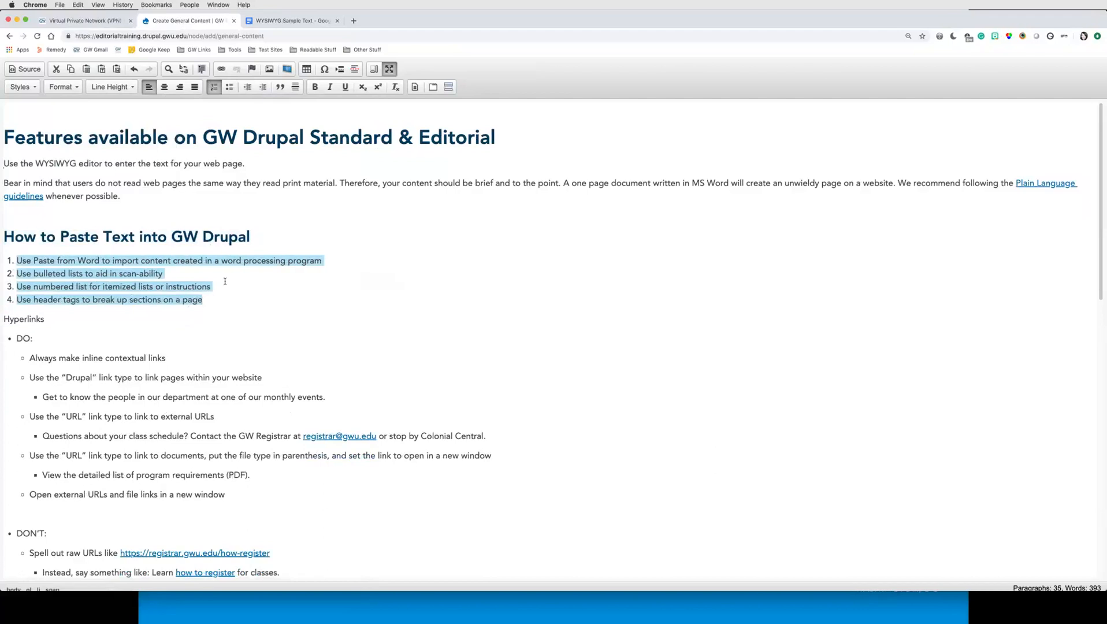
{"action": "left_click", "coordinate": [229, 87]}
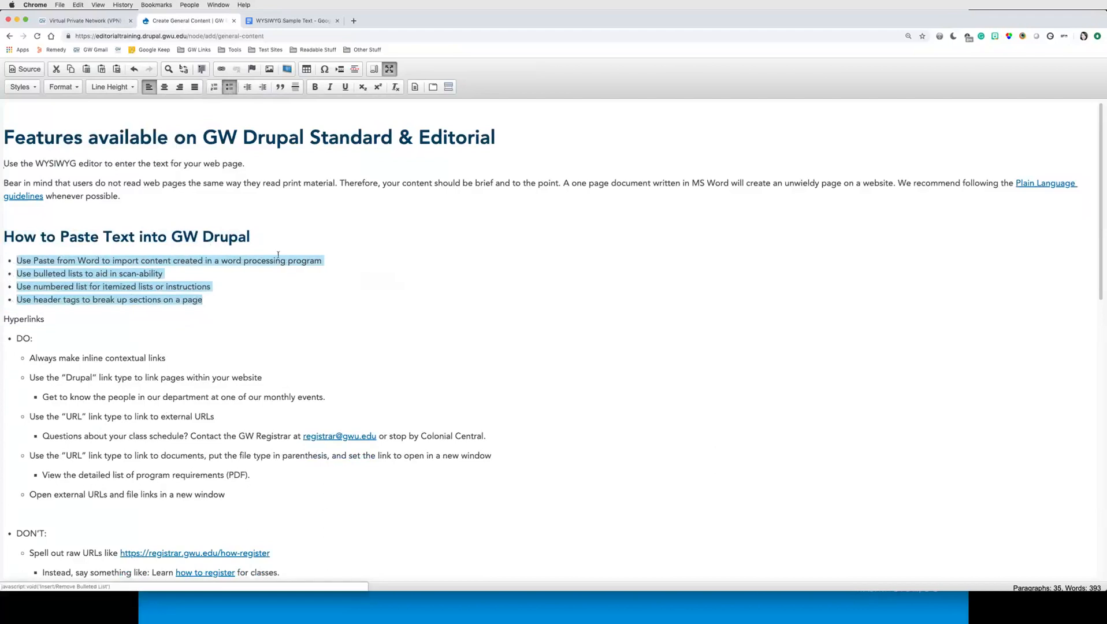
{"action": "left_click", "coordinate": [230, 86]}
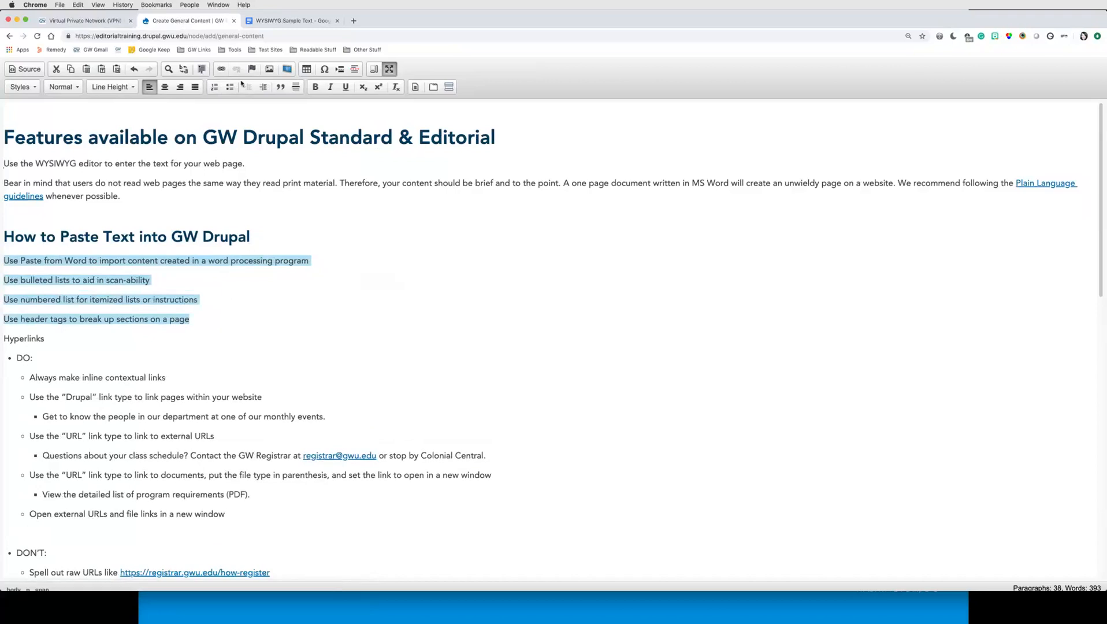
{"action": "left_click", "coordinate": [213, 88]}
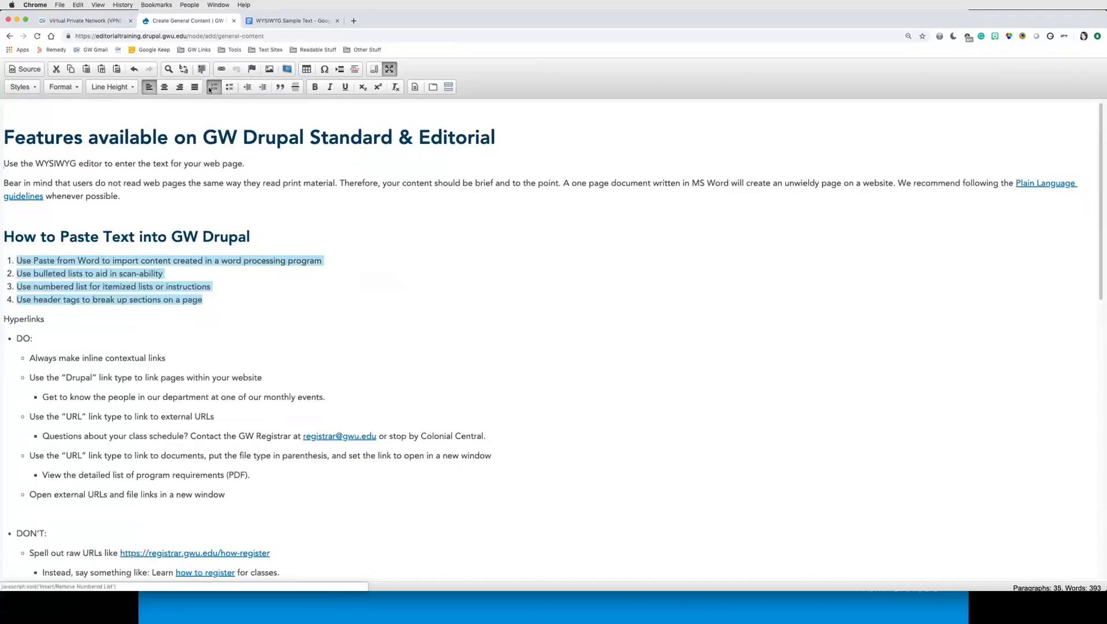
{"action": "left_click", "coordinate": [252, 299]}
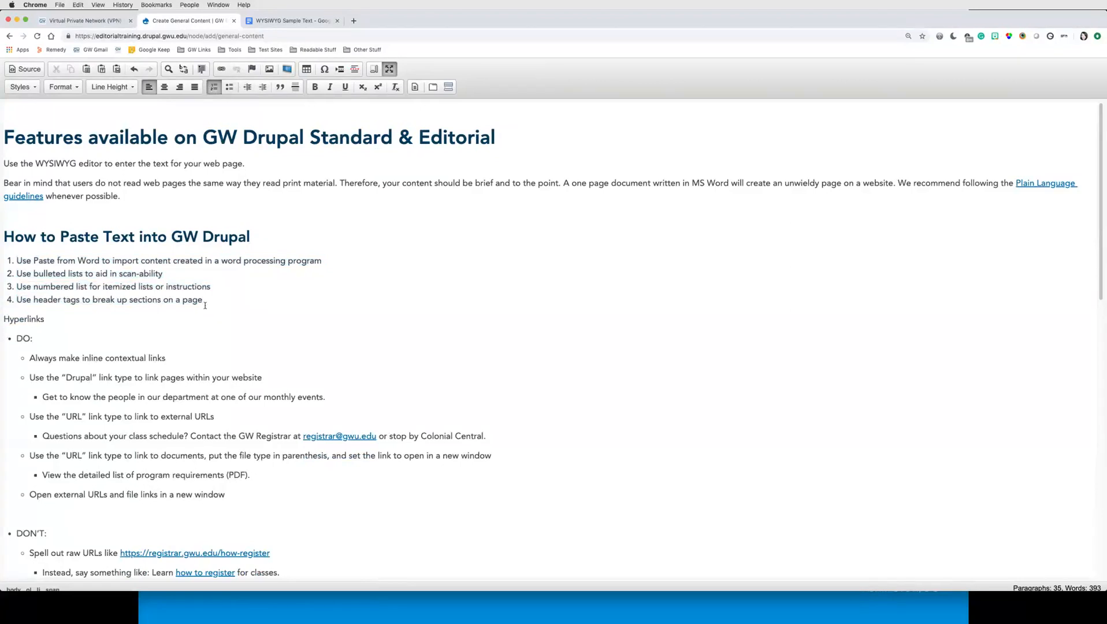
{"action": "left_click_drag", "start_coordinate": [199, 300], "coordinate": [16, 260]}
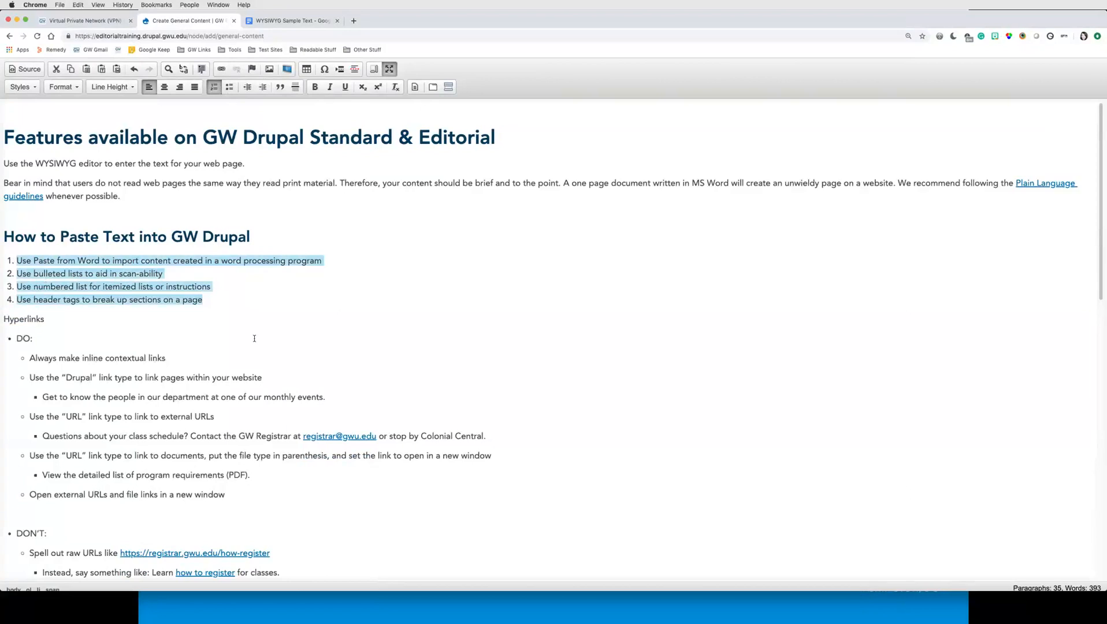
{"action": "left_click", "coordinate": [212, 298]}
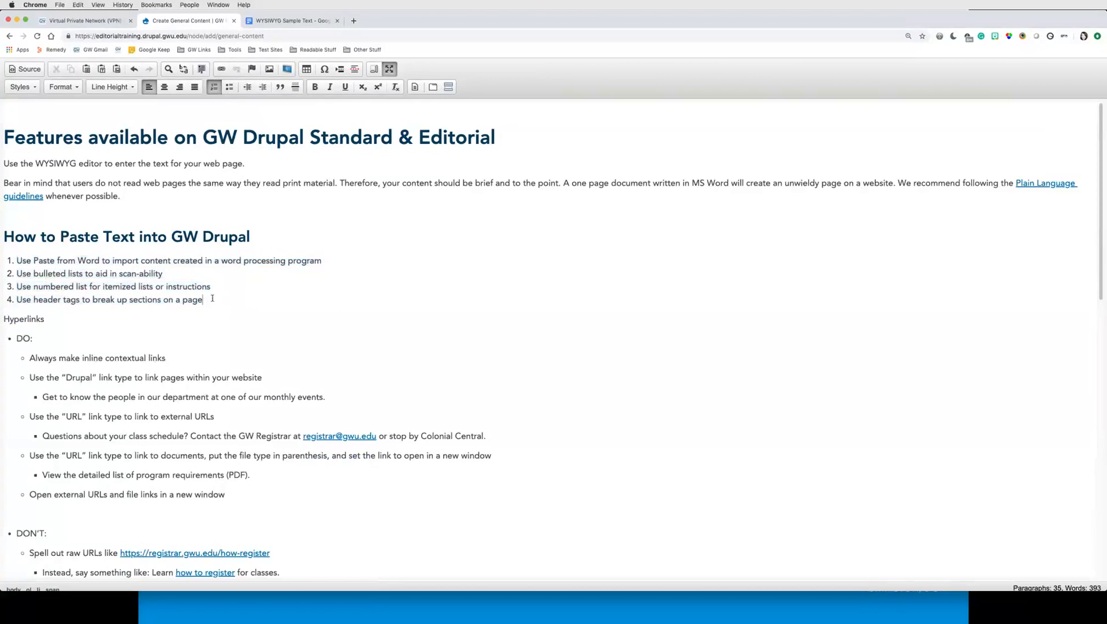
Step: Format the Hyperlinks line as Heading 4
{"action": "double_click", "coordinate": [33, 318]}
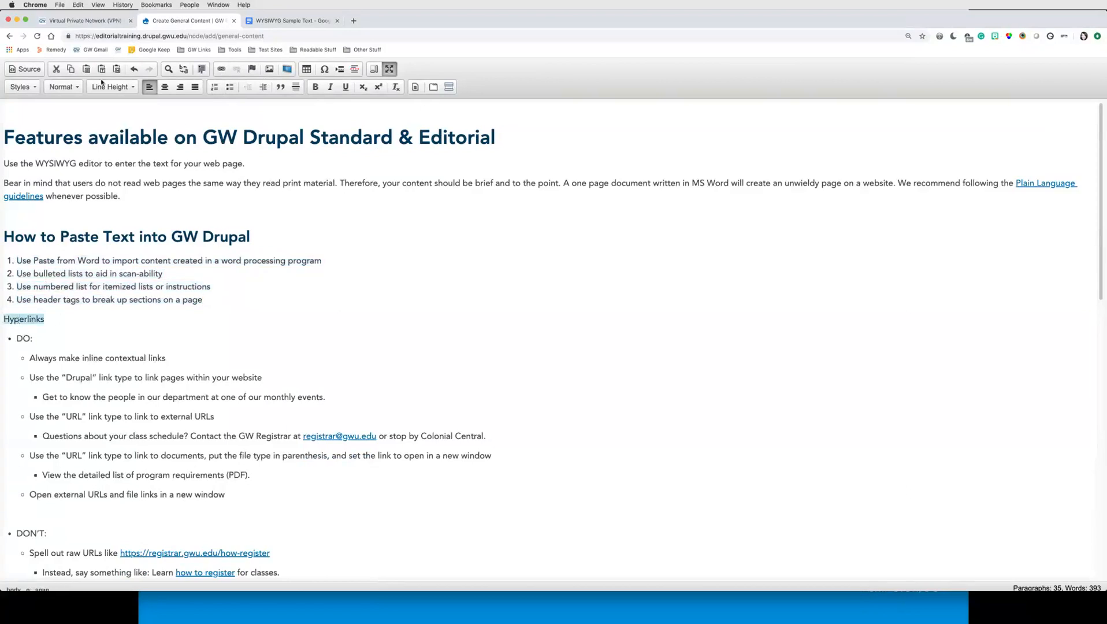
{"action": "left_click", "coordinate": [62, 87]}
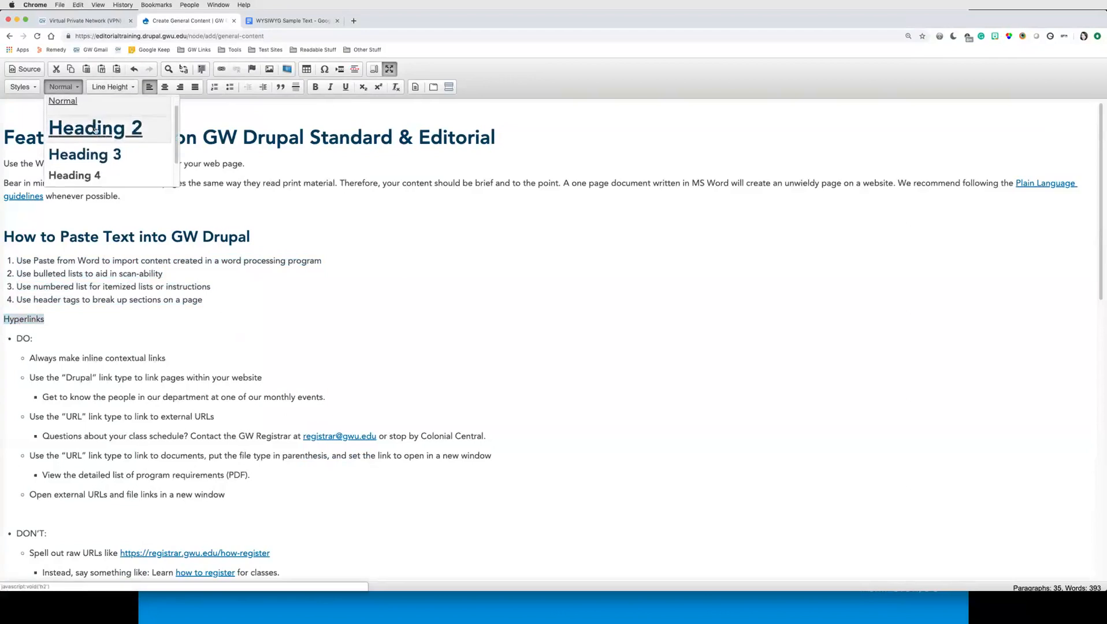
{"action": "left_click", "coordinate": [74, 175]}
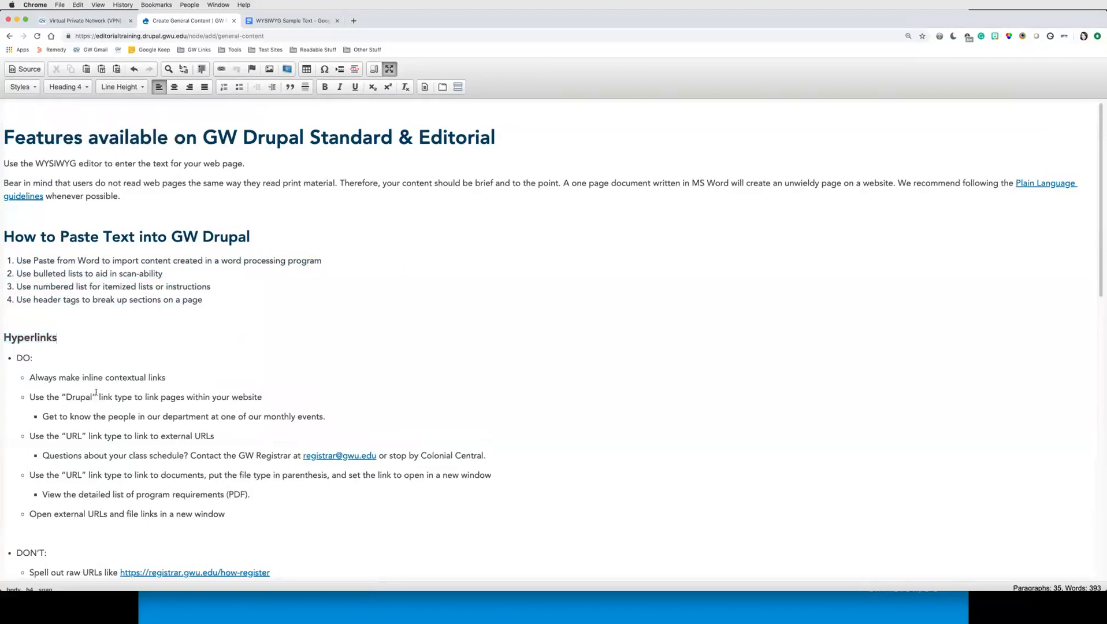
Step: Add a bullet after 'Always make inline contextual links' reading 'For more information click here'
{"action": "scroll", "coordinate": [103, 393], "scroll_direction": "down", "scroll_amount": 3}
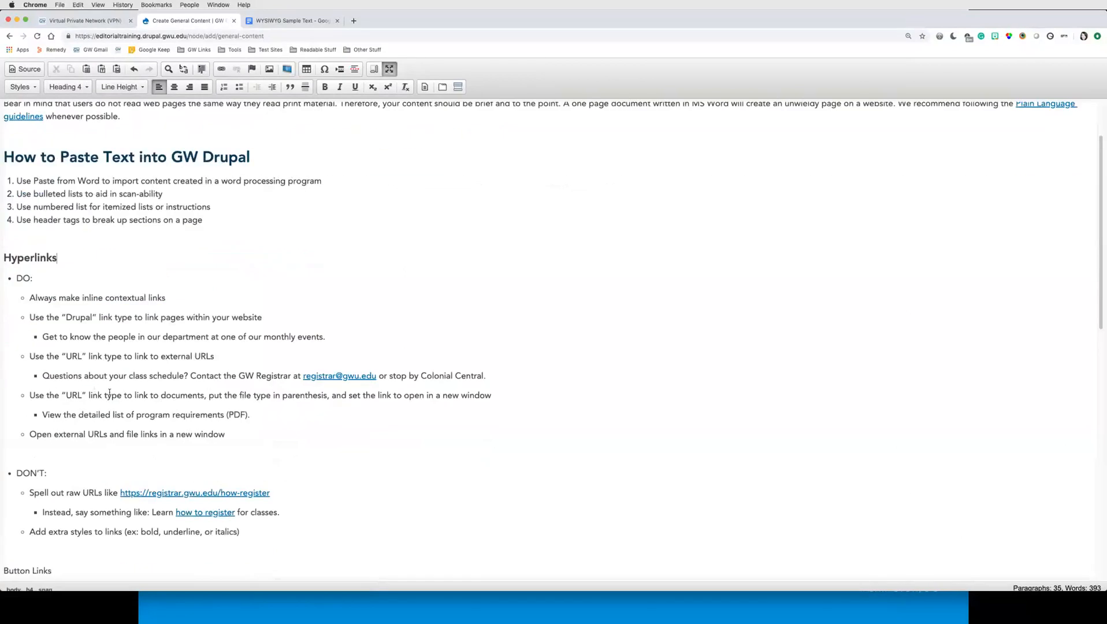
{"action": "left_click", "coordinate": [87, 298]}
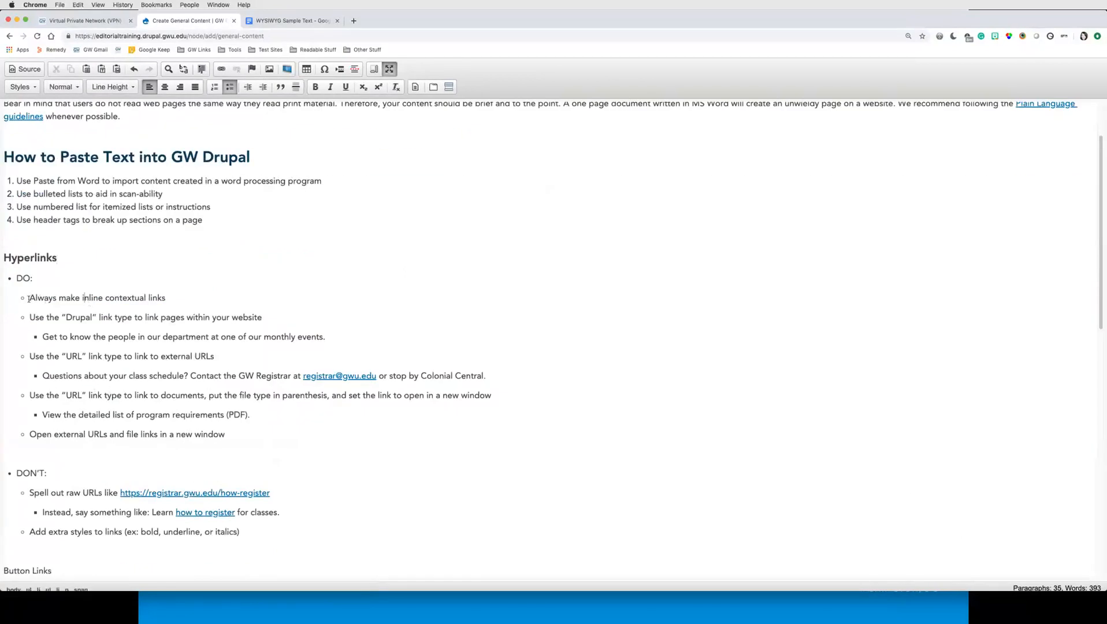
{"action": "left_click_drag", "start_coordinate": [28, 299], "coordinate": [172, 300]}
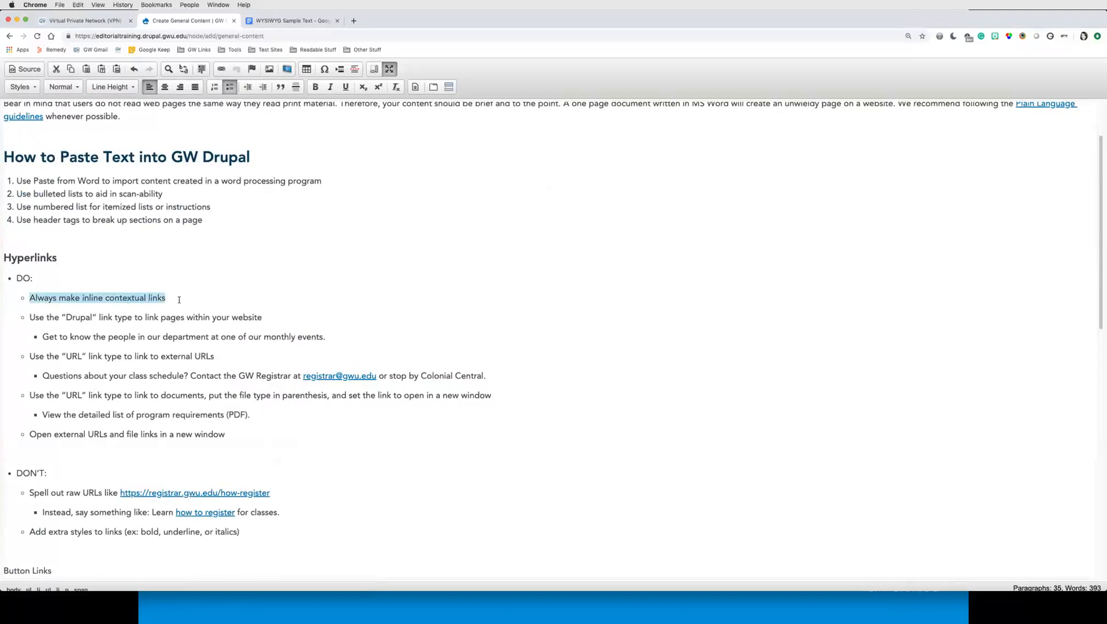
{"action": "left_click", "coordinate": [172, 295]}
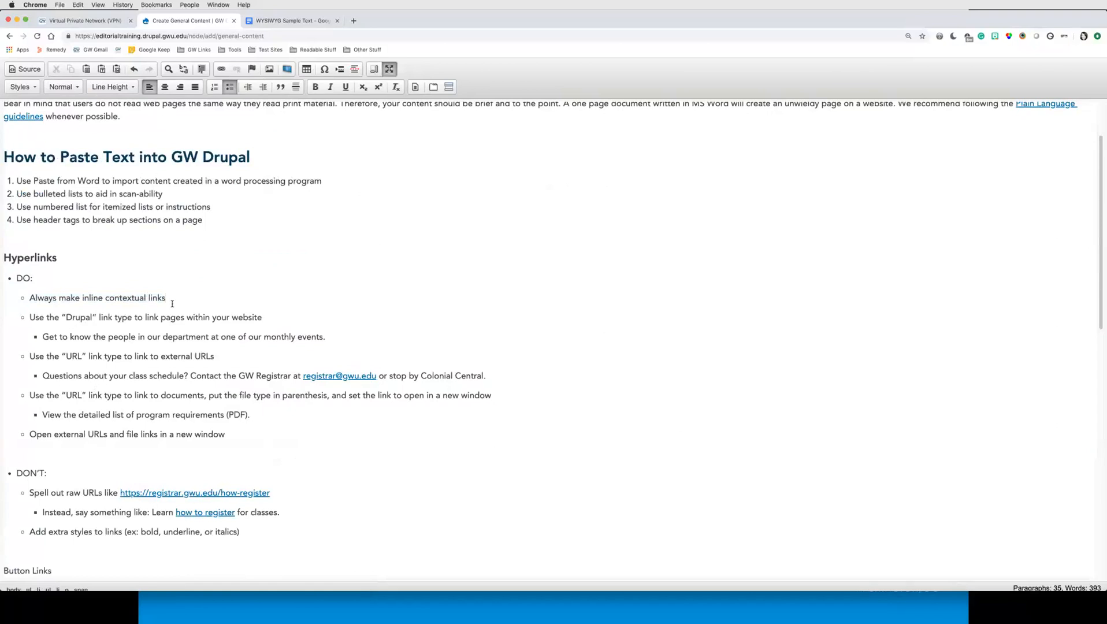
{"action": "key", "text": "Return"}
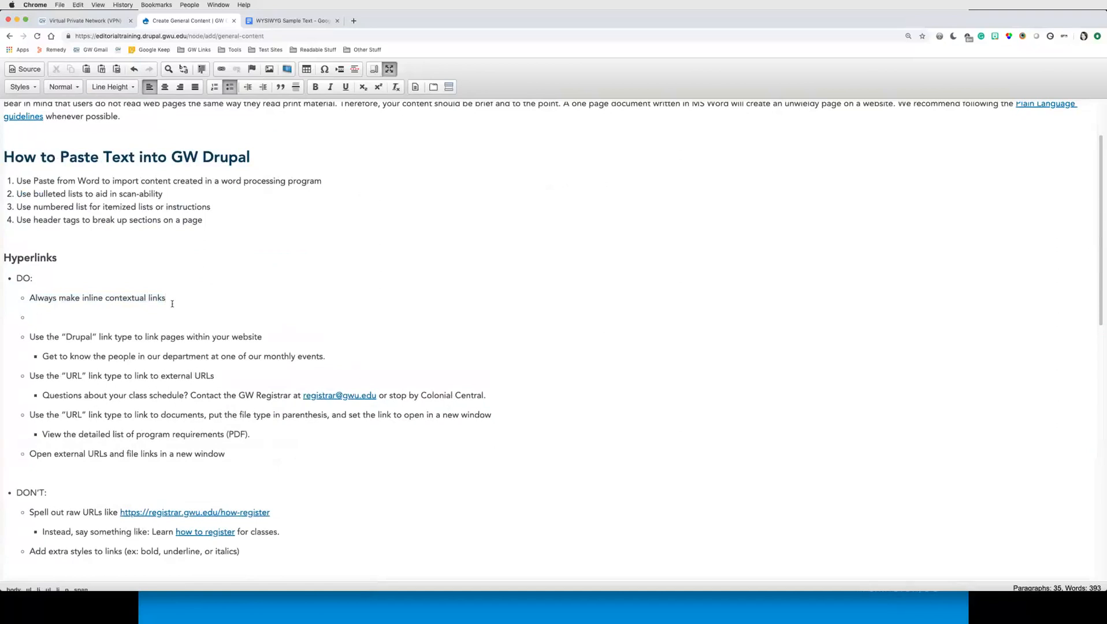
{"action": "type", "text": "For more information click here"}
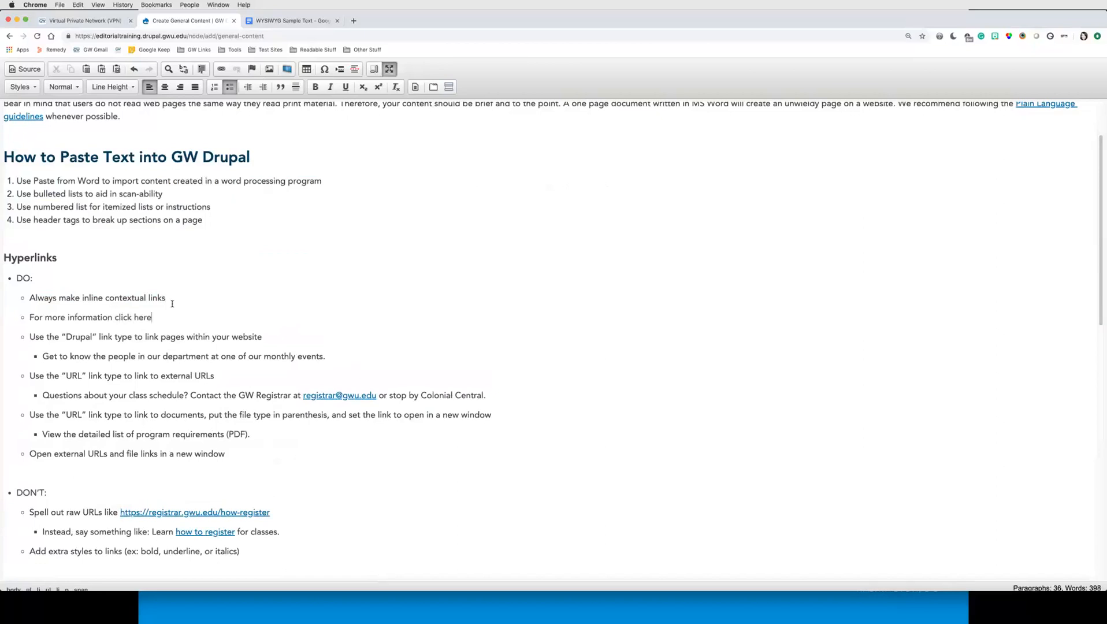
Step: Add another bullet below it reading 'For more information click here'
{"action": "key", "text": "shift+Left"}
{"action": "key", "text": "shift+Left"}
{"action": "key", "text": "shift+Left"}
{"action": "key", "text": "shift+Left"}
{"action": "key", "text": "shift+Left"}
{"action": "key", "text": "shift+Left"}
{"action": "key", "text": "shift+Left"}
{"action": "key", "text": "shift+Left"}
{"action": "key", "text": "shift+Left"}
{"action": "key", "text": "shift+Left"}
{"action": "left_click_drag", "start_coordinate": [115, 318], "coordinate": [155, 319]}
{"action": "left_click", "coordinate": [154, 319]}
{"action": "key", "text": "Return"}
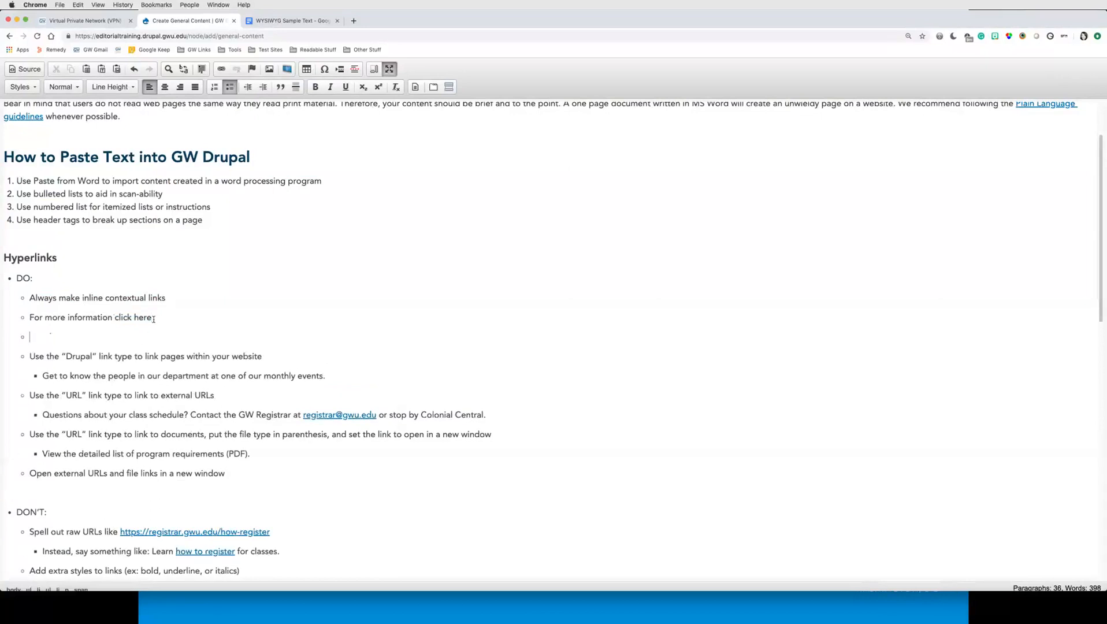
{"action": "type", "text": "For more informarion"}
{"action": "key", "text": "BackSpace"}
{"action": "key", "text": "BackSpace"}
{"action": "key", "text": "BackSpace"}
{"action": "type", "text": "tion click here"}
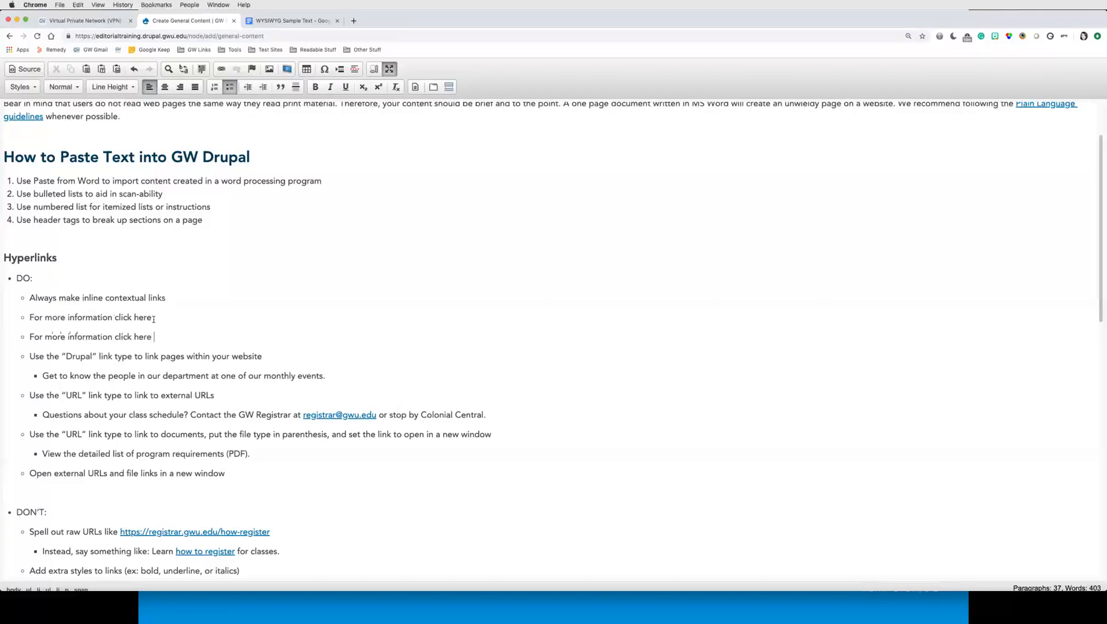
{"action": "type", "text": " www.gwu.edu"}
{"action": "key", "text": "Return"}
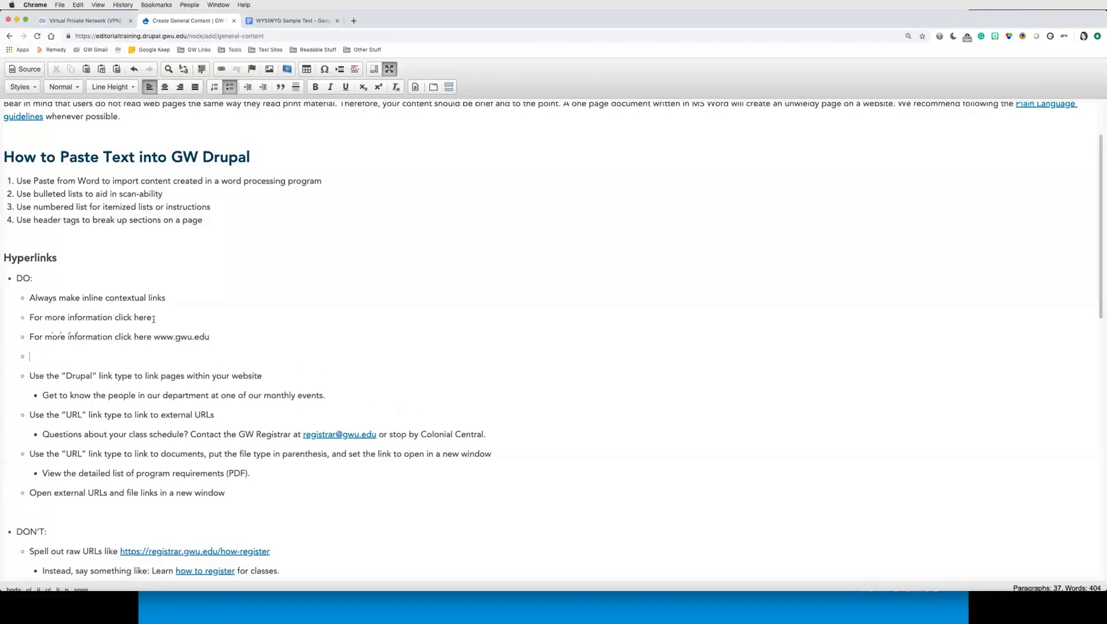
{"action": "left_click_drag", "start_coordinate": [154, 338], "coordinate": [213, 337]}
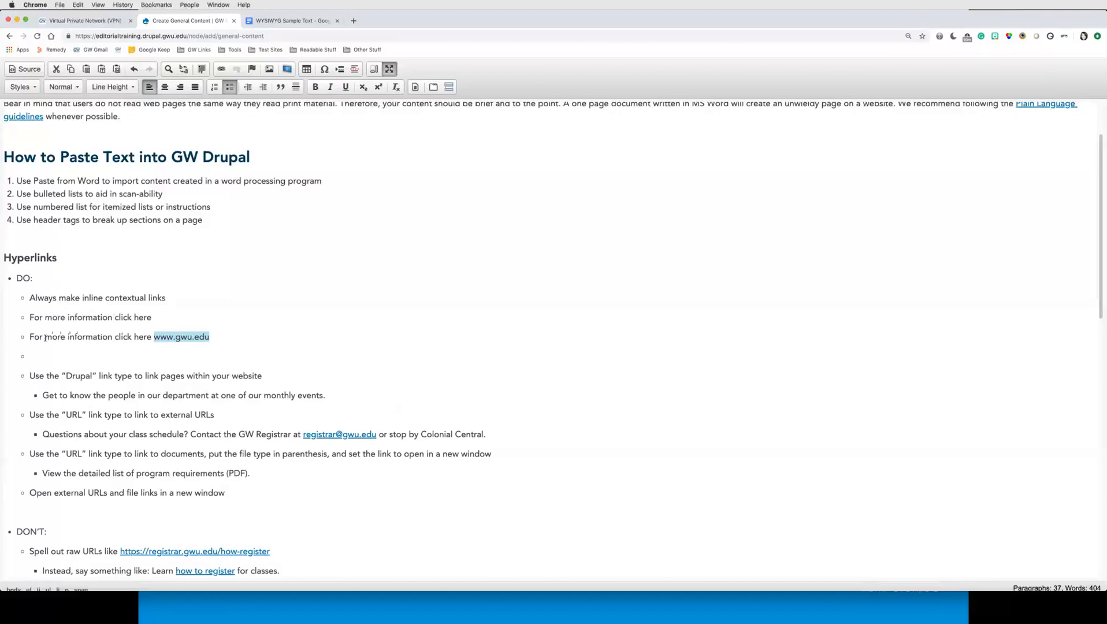
{"action": "left_click", "coordinate": [206, 336]}
{"action": "left_click_drag", "start_coordinate": [207, 337], "coordinate": [151, 336]}
Step: Write the new bullet as 'For more information about the university, go to the George Washington University website.'
{"action": "left_click", "coordinate": [148, 351]}
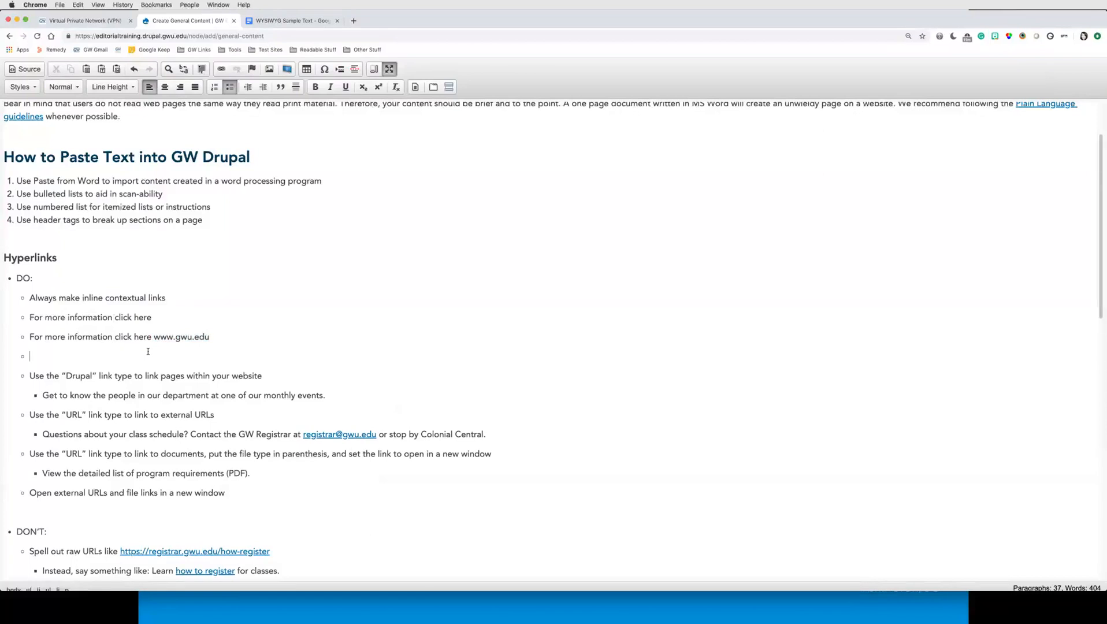
{"action": "type", "text": "For more information about the university"}
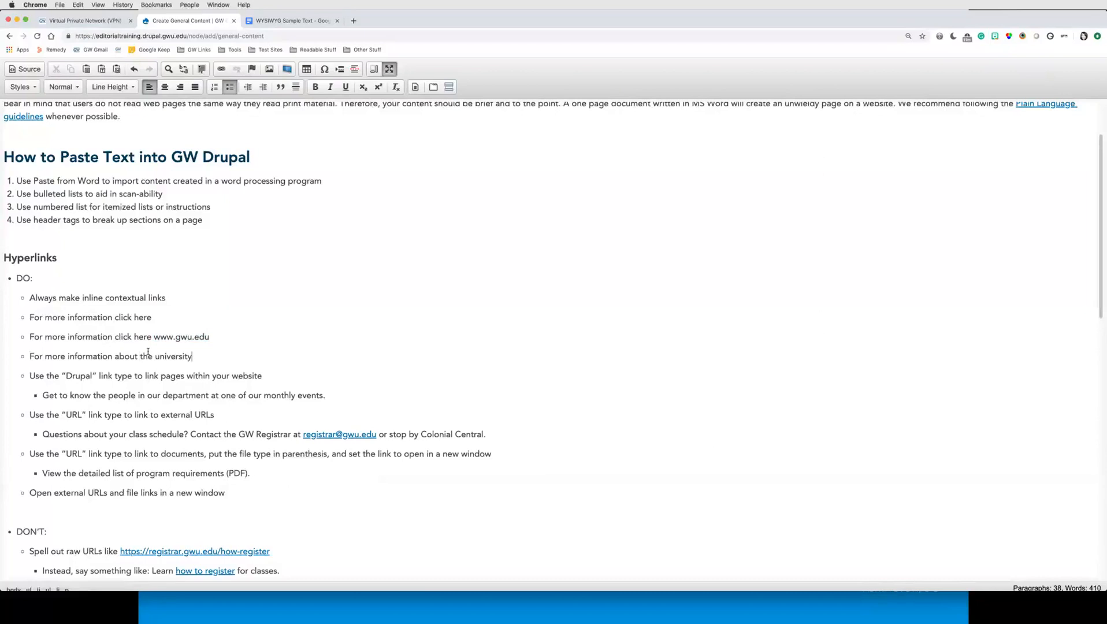
{"action": "type", "text": ", go to the George Washngt"}
{"action": "key", "text": "BackSpace"}
{"action": "key", "text": "BackSpace"}
{"action": "key", "text": "BackSpace"}
{"action": "type", "text": "ington "}
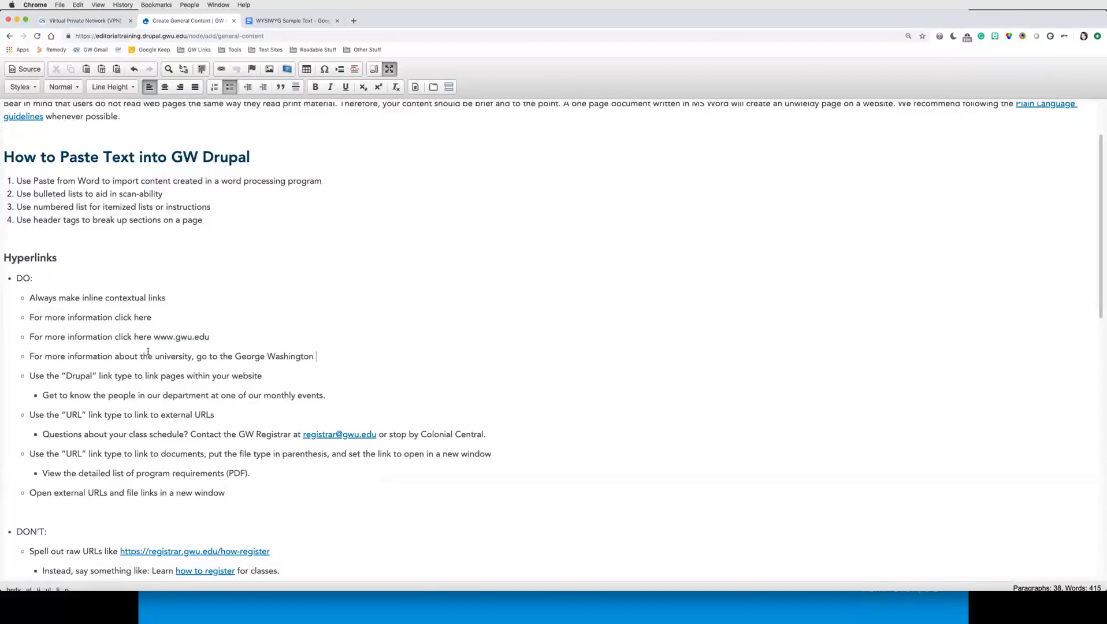
{"action": "type", "text": "University website."}
{"action": "left_click_drag", "start_coordinate": [220, 356], "coordinate": [387, 357]}
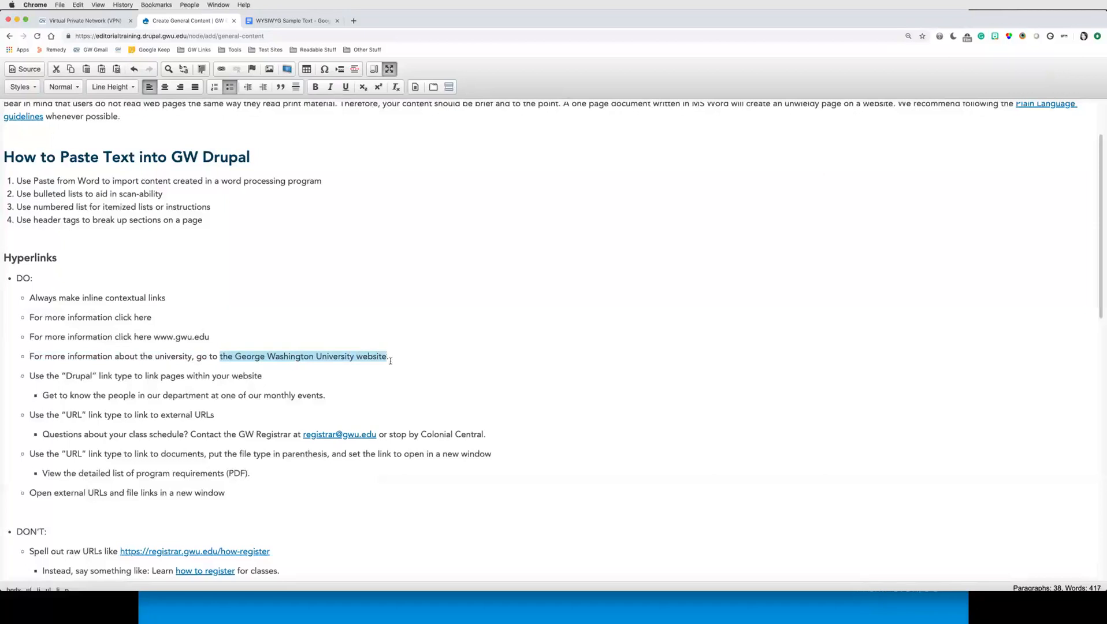
{"action": "left_click", "coordinate": [222, 69]}
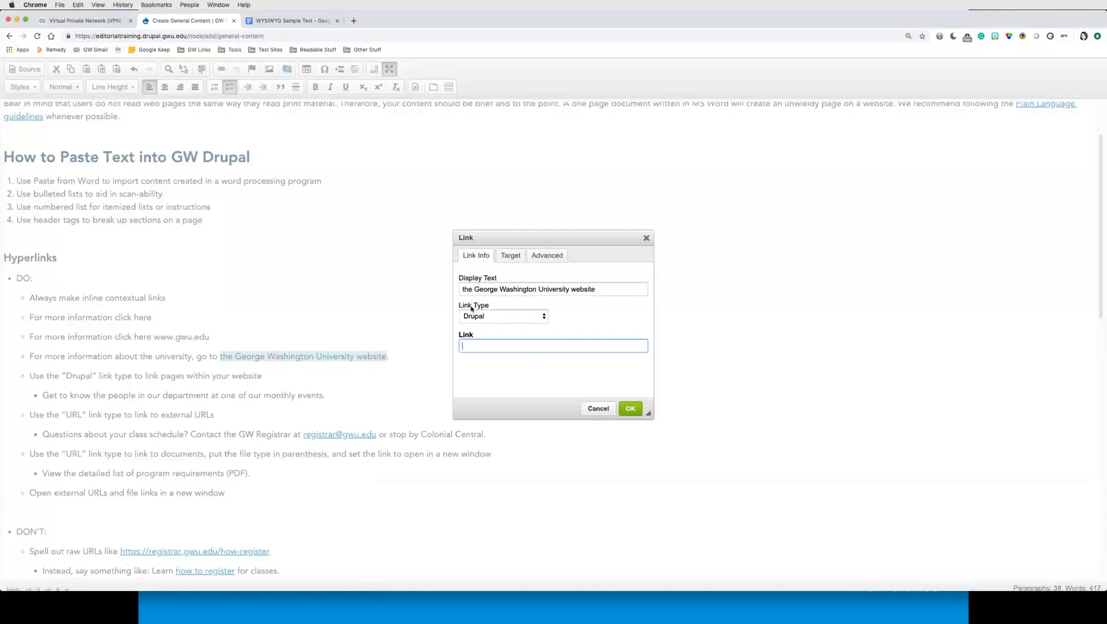
{"action": "left_click", "coordinate": [486, 318]}
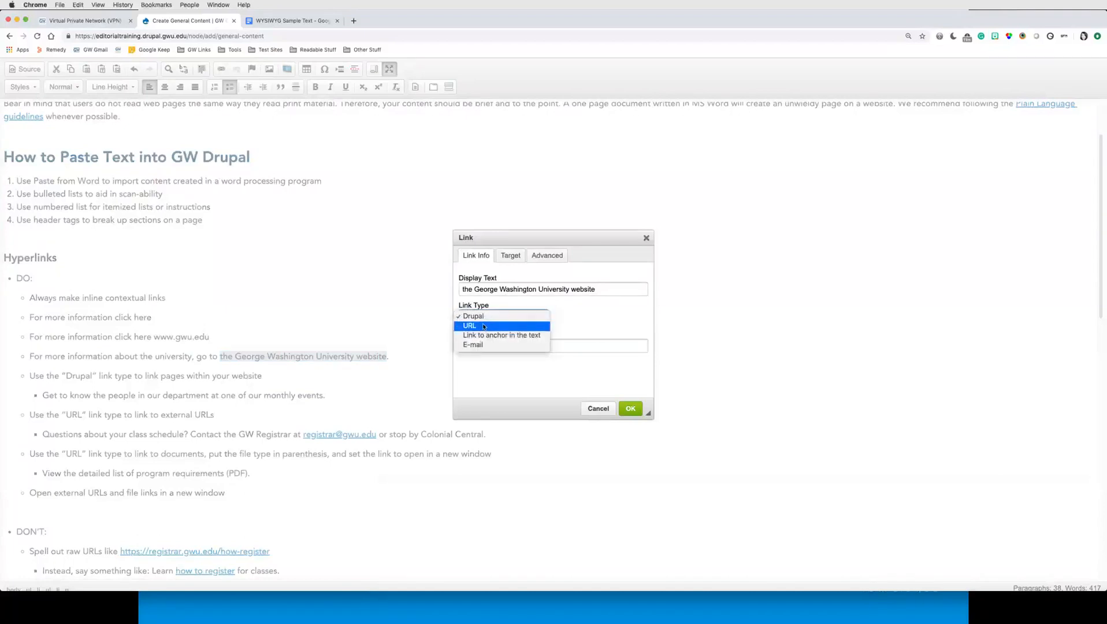
{"action": "left_click", "coordinate": [484, 318]}
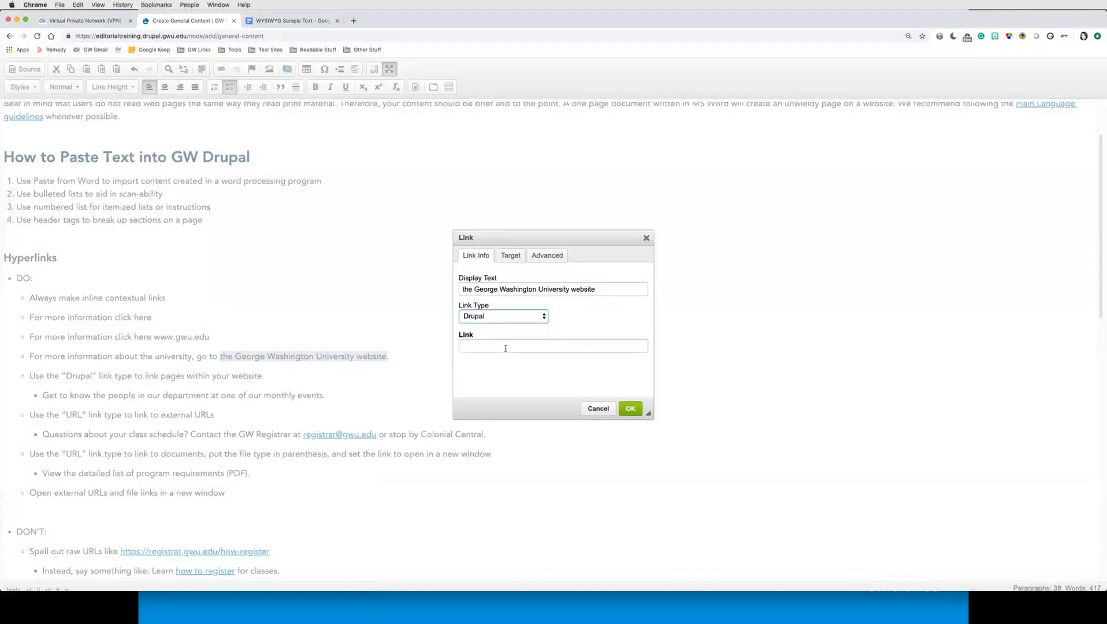
{"action": "left_click", "coordinate": [487, 317]}
{"action": "left_click", "coordinate": [501, 327]}
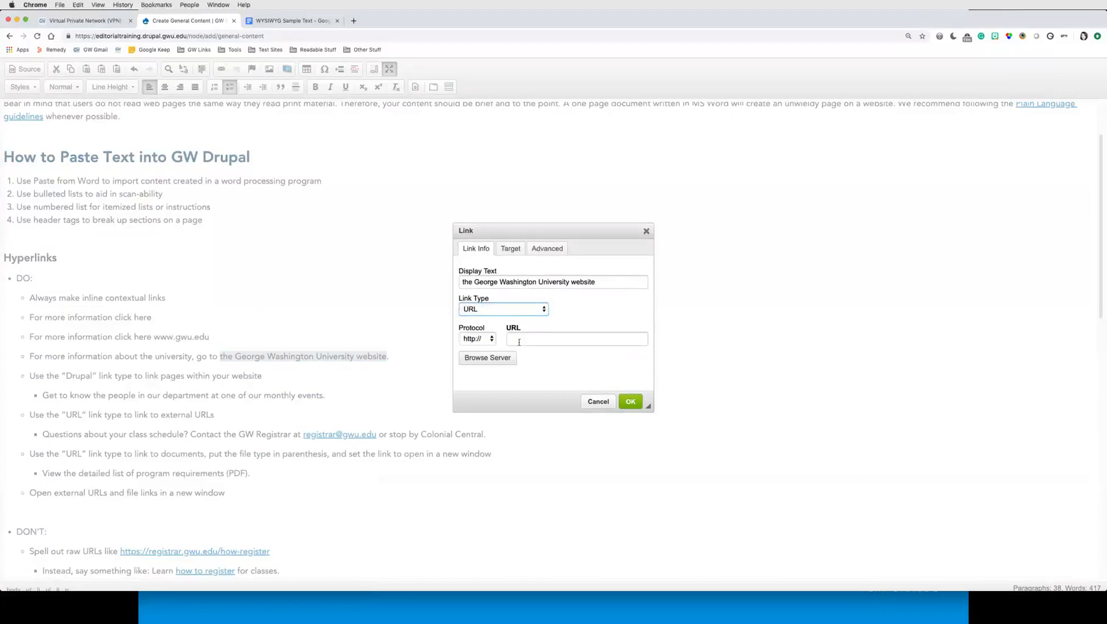
{"action": "left_click", "coordinate": [544, 337]}
{"action": "type", "text": "www.gwu.edu"}
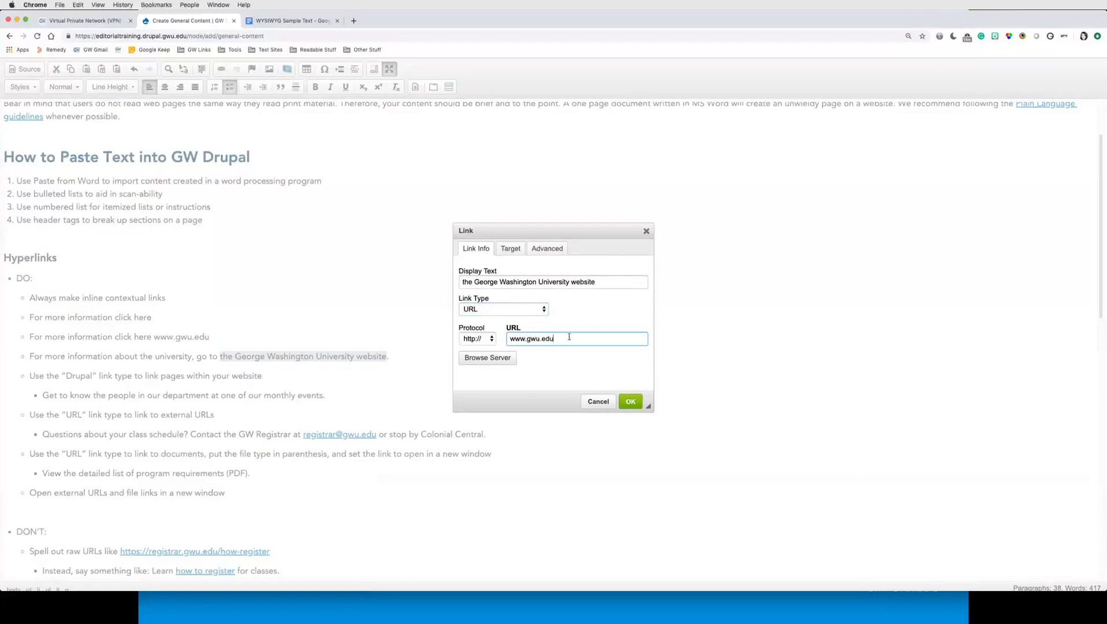
{"action": "left_click", "coordinate": [511, 248]}
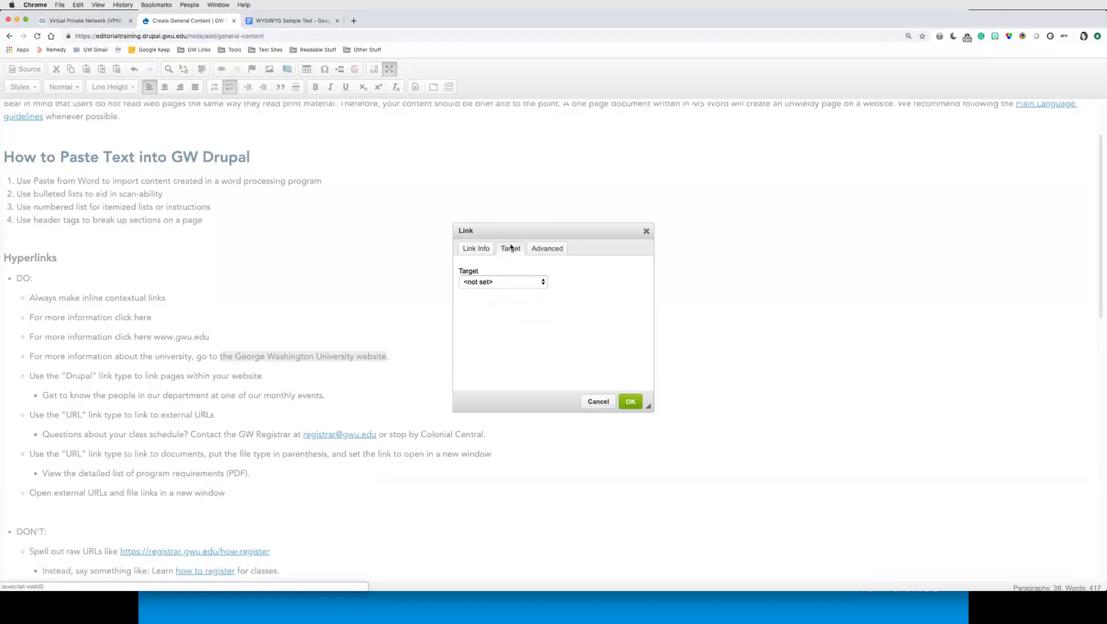
{"action": "left_click", "coordinate": [522, 283]}
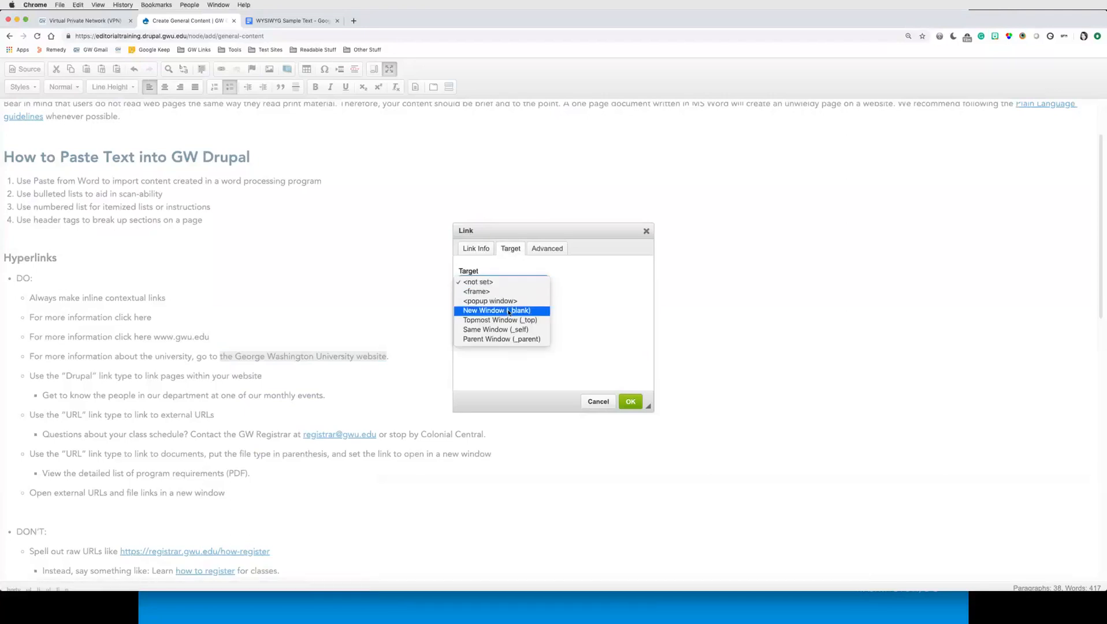
{"action": "left_click", "coordinate": [488, 313]}
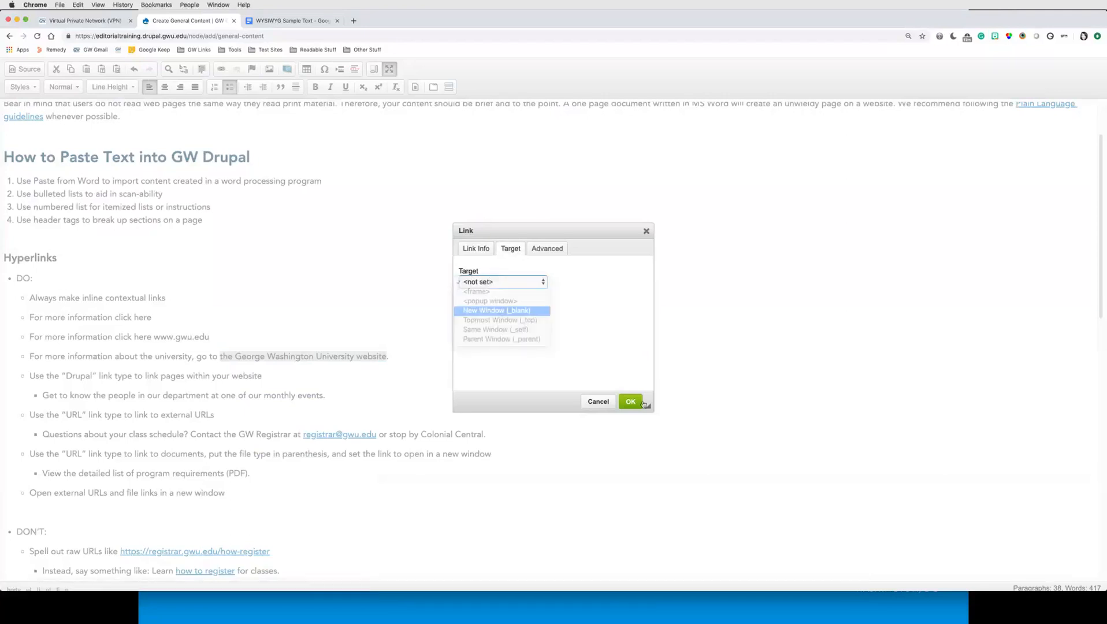
{"action": "left_click", "coordinate": [631, 402]}
{"action": "left_click", "coordinate": [397, 358]}
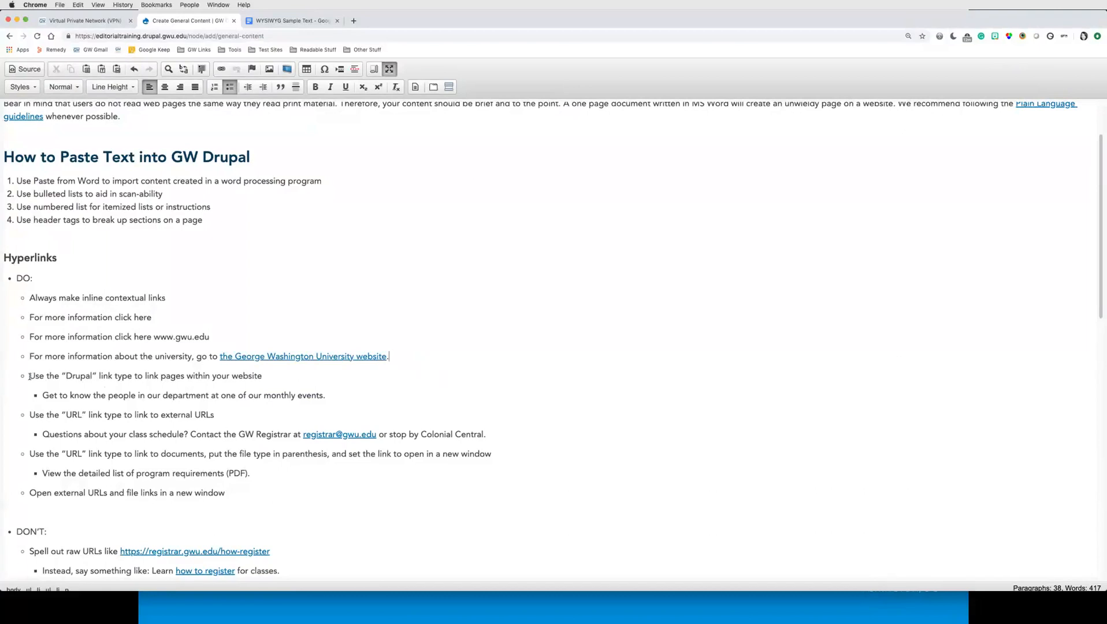
Step: Link the text 'Use the "Drupal" link type' to the About Our Department (node/24) Drupal page
{"action": "left_click_drag", "start_coordinate": [32, 376], "coordinate": [130, 378]}
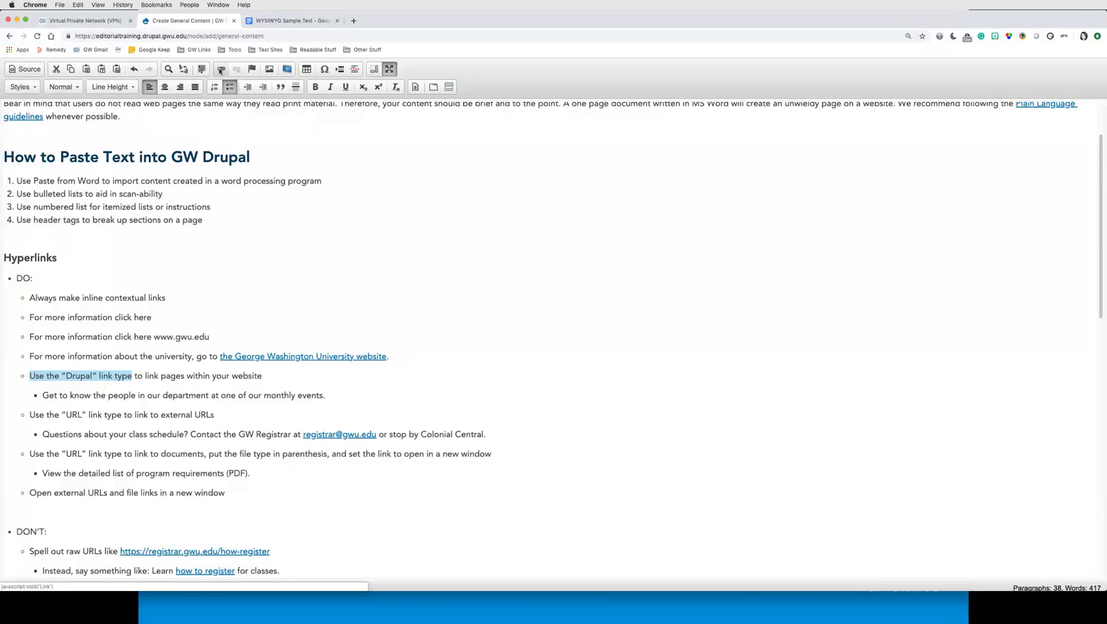
{"action": "left_click", "coordinate": [221, 70]}
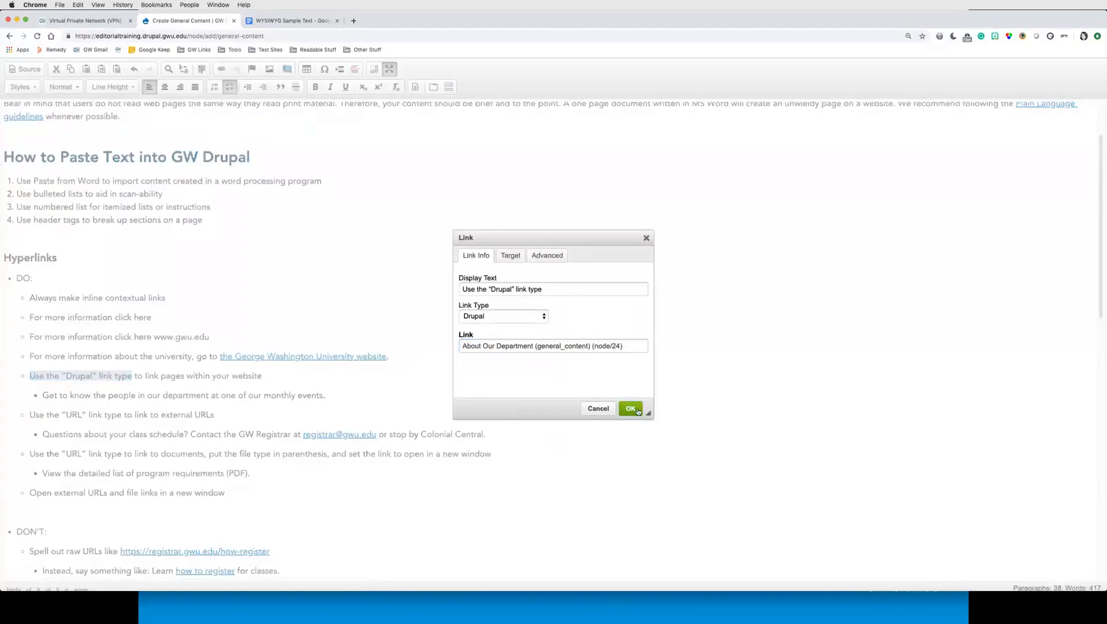
{"action": "left_click", "coordinate": [631, 409]}
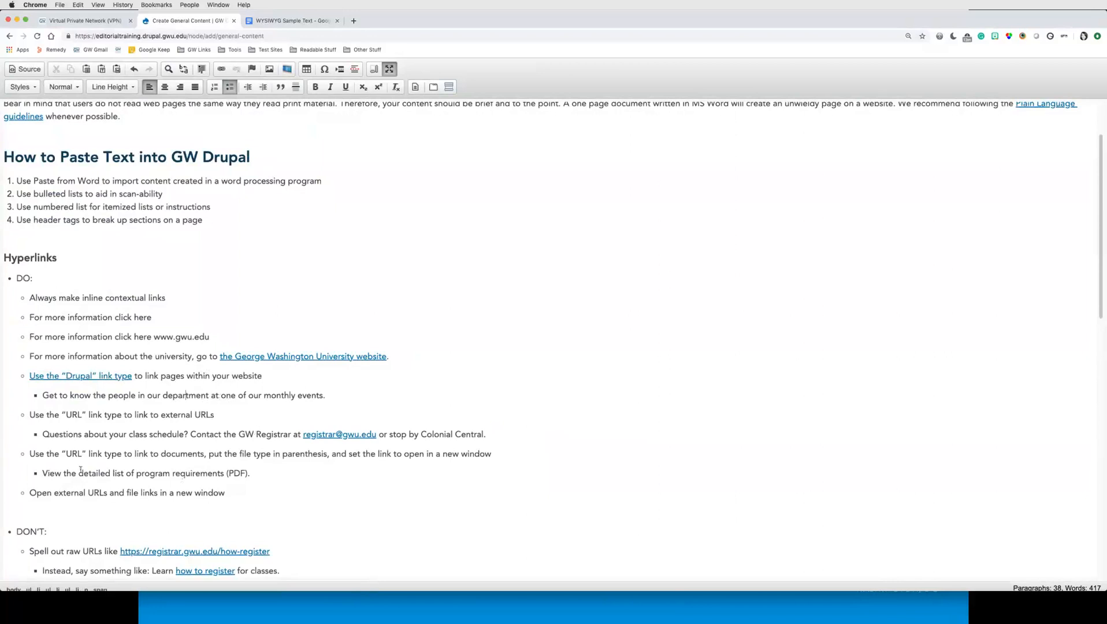
Step: Link 'program requirements (PDF)' to the server file GW_Identity_Guidelines_v1-1.pdf as a URL, opening in a new window (_blank)
{"action": "left_click_drag", "start_coordinate": [42, 473], "coordinate": [255, 473]}
{"action": "left_click", "coordinate": [113, 475]}
{"action": "left_click_drag", "start_coordinate": [137, 474], "coordinate": [249, 474]}
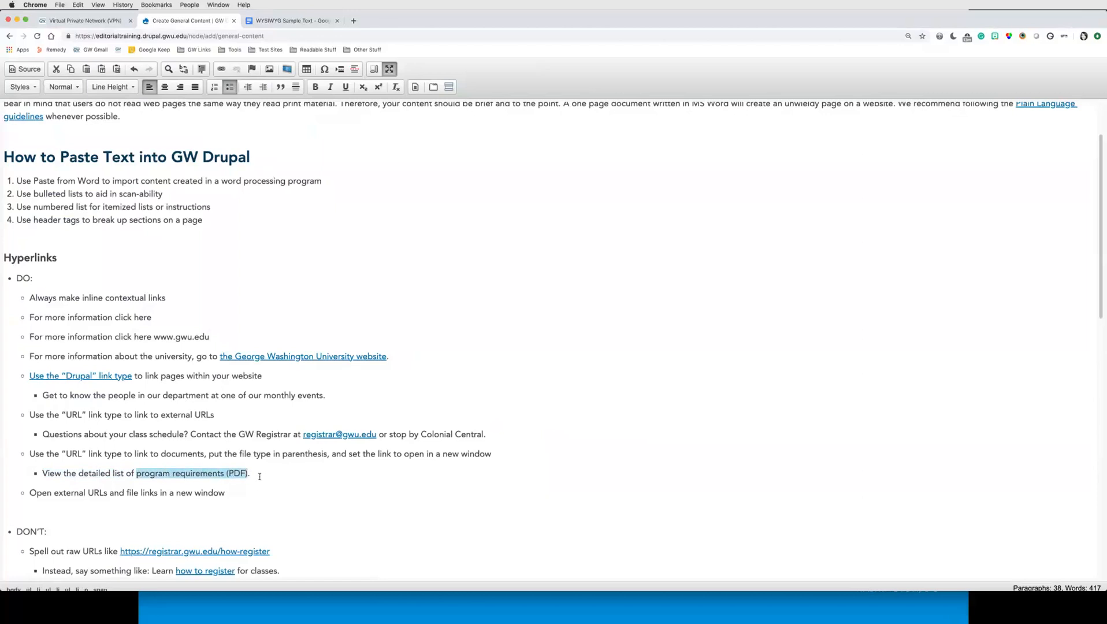
{"action": "left_click", "coordinate": [220, 70]}
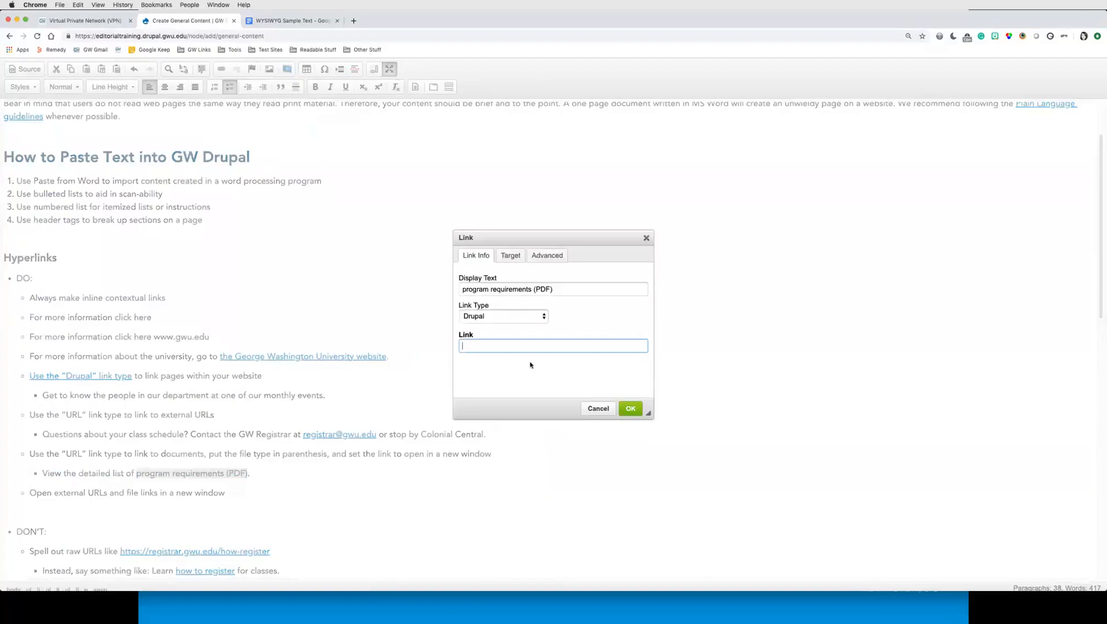
{"action": "left_click", "coordinate": [492, 316]}
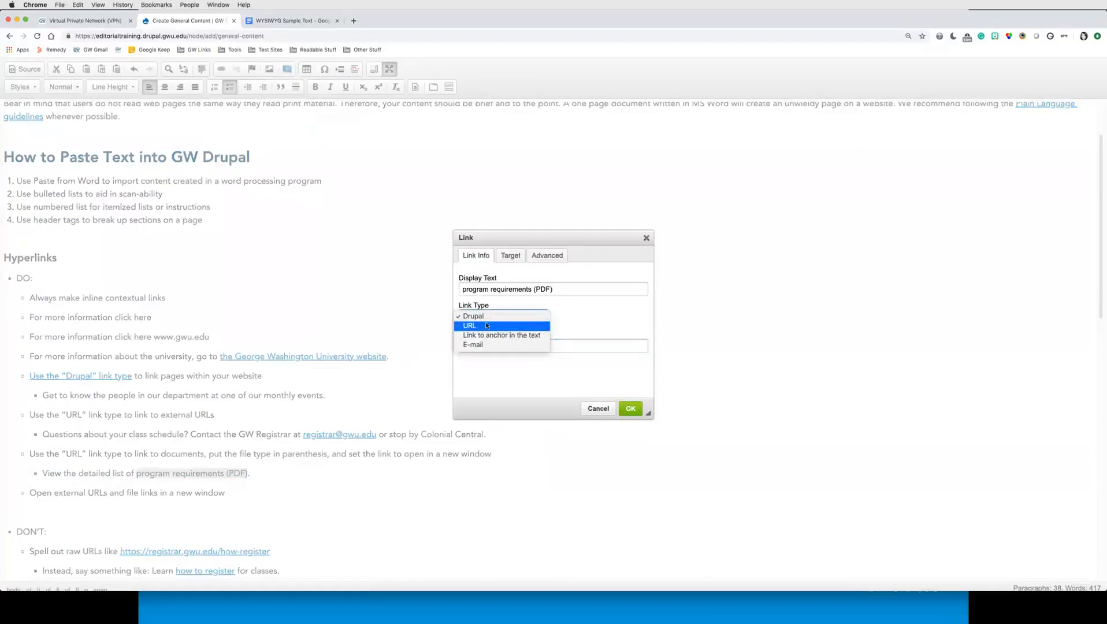
{"action": "left_click", "coordinate": [482, 327]}
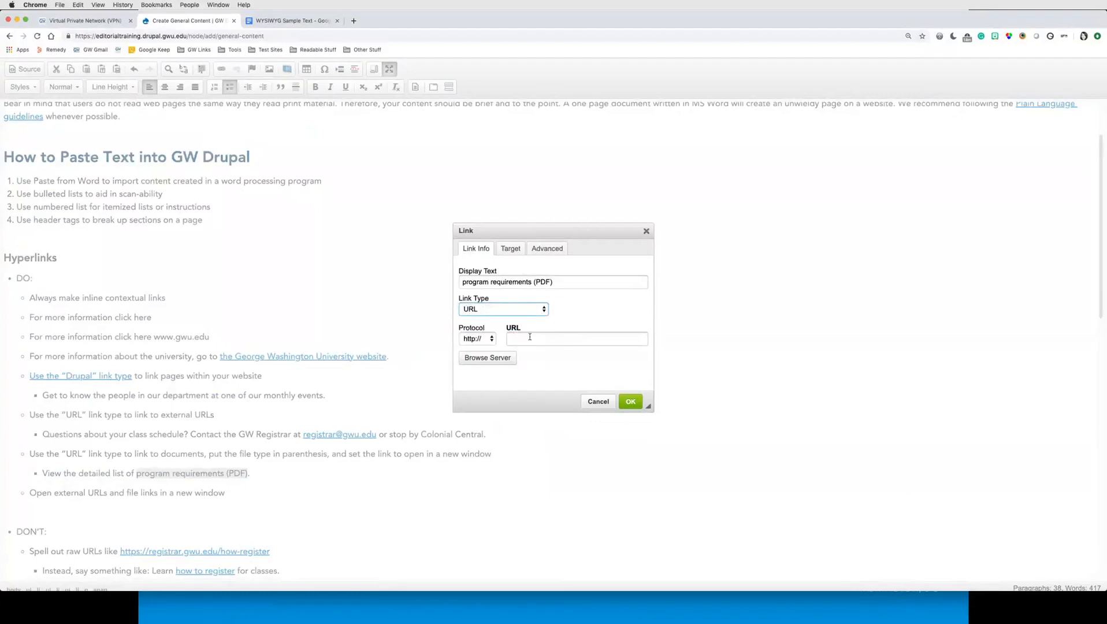
{"action": "left_click", "coordinate": [488, 358]}
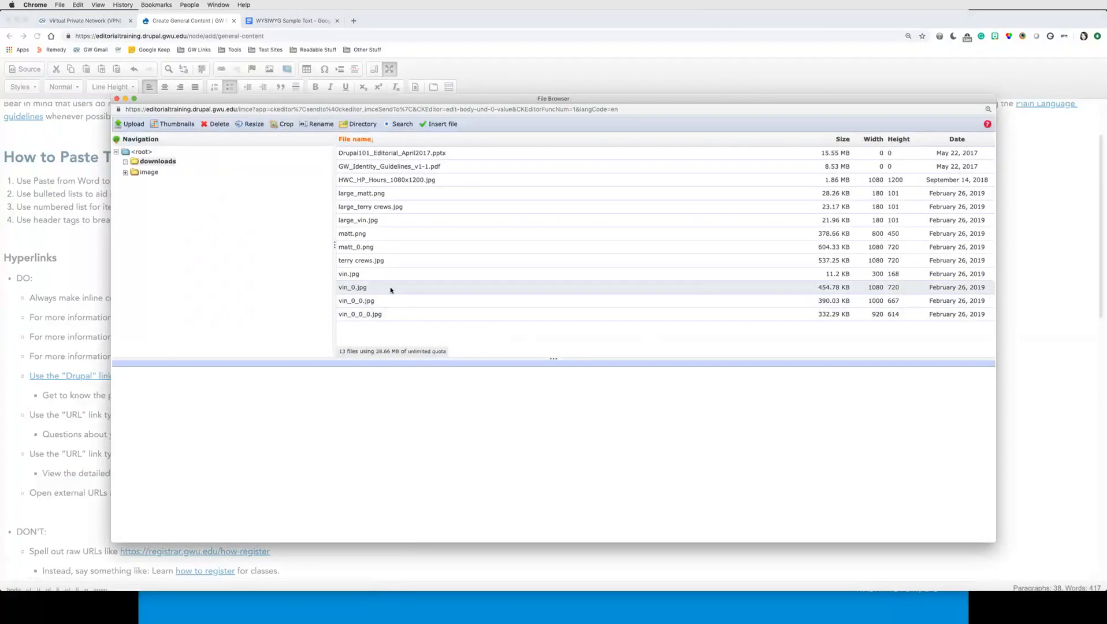
{"action": "left_click", "coordinate": [132, 125]}
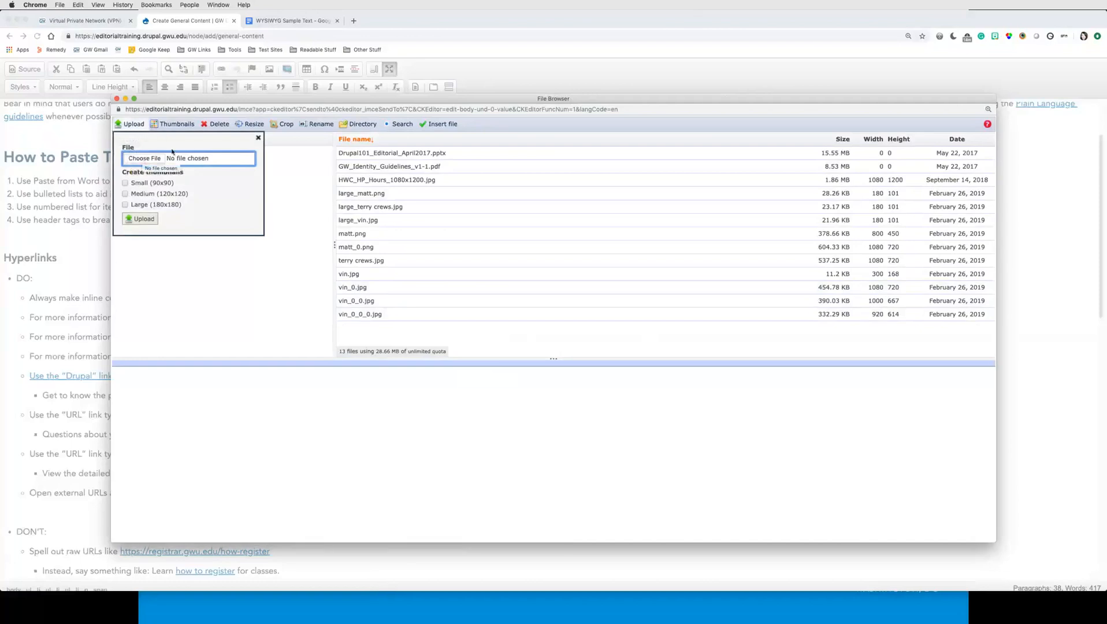
{"action": "left_click", "coordinate": [258, 137]}
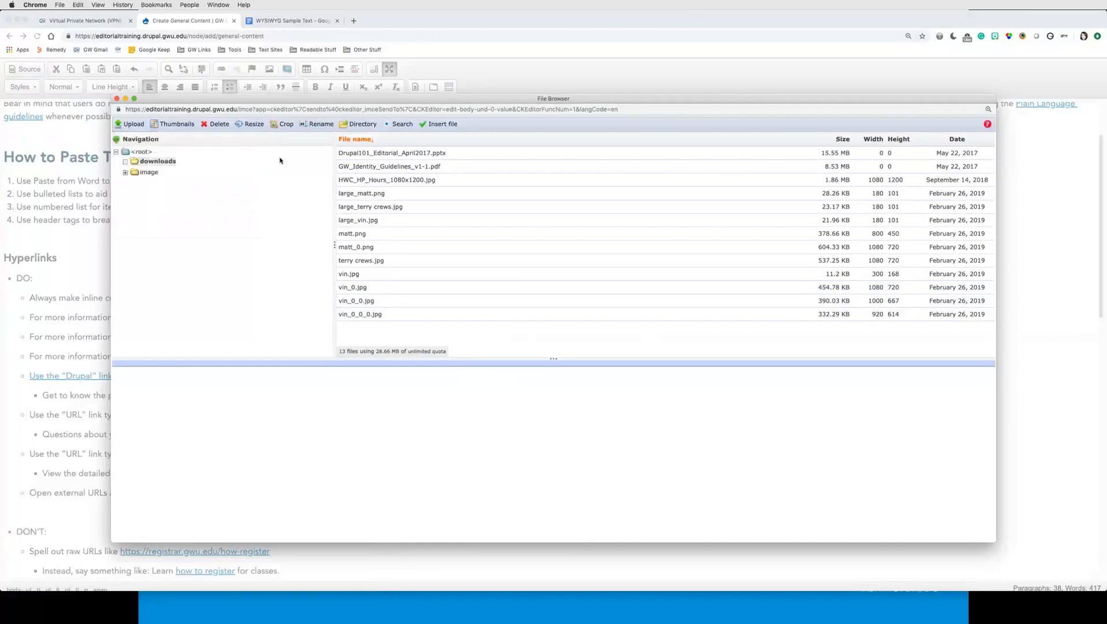
{"action": "left_click", "coordinate": [408, 167]}
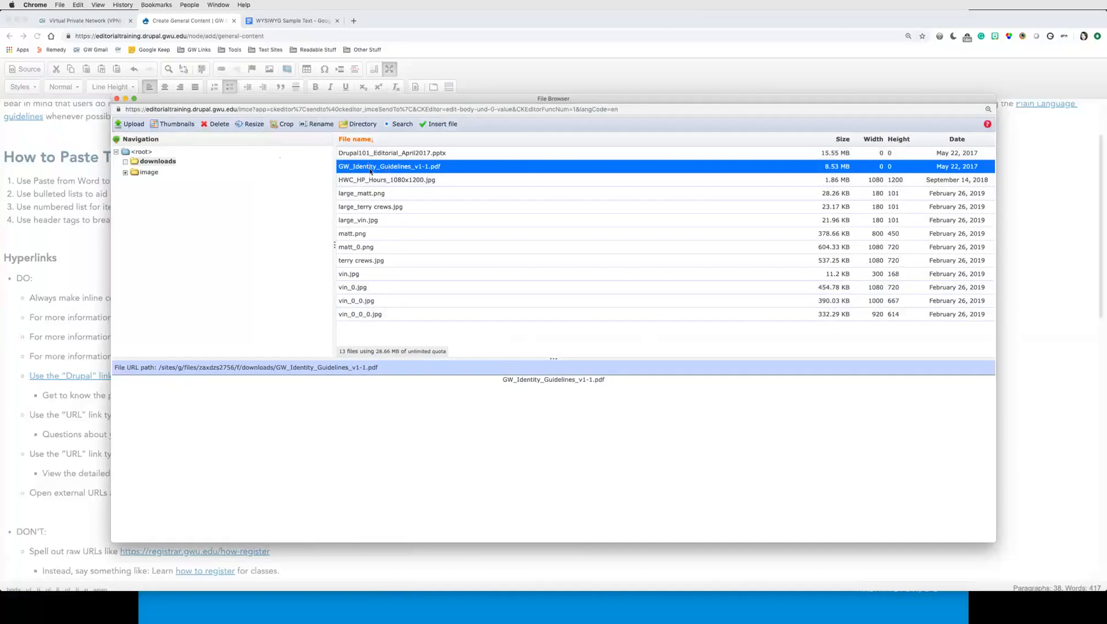
{"action": "left_click", "coordinate": [439, 123]}
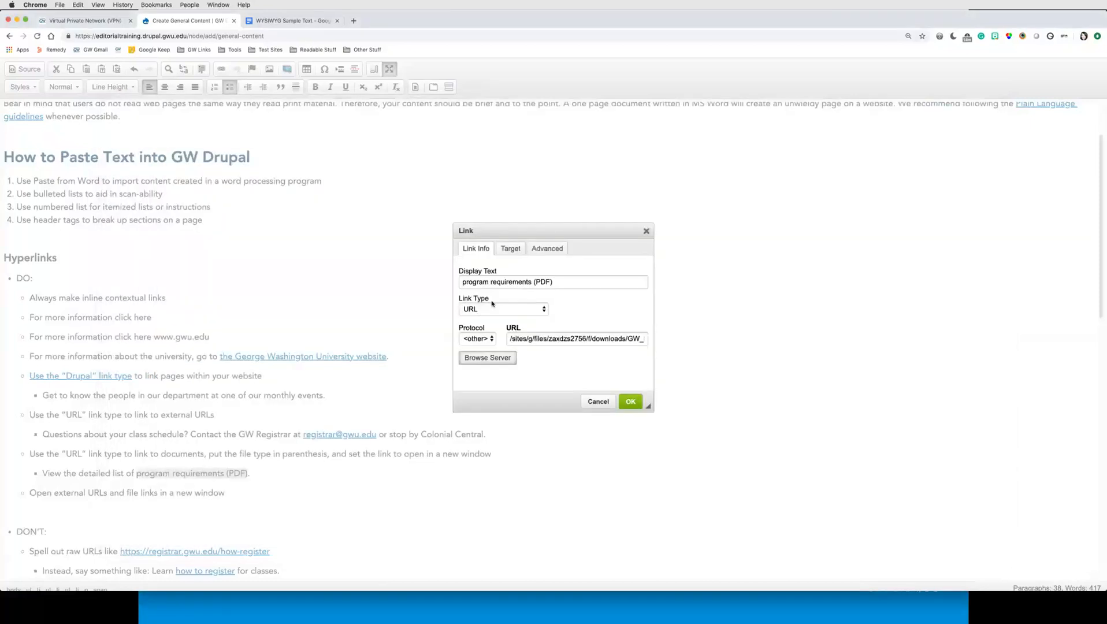
{"action": "left_click", "coordinate": [512, 249]}
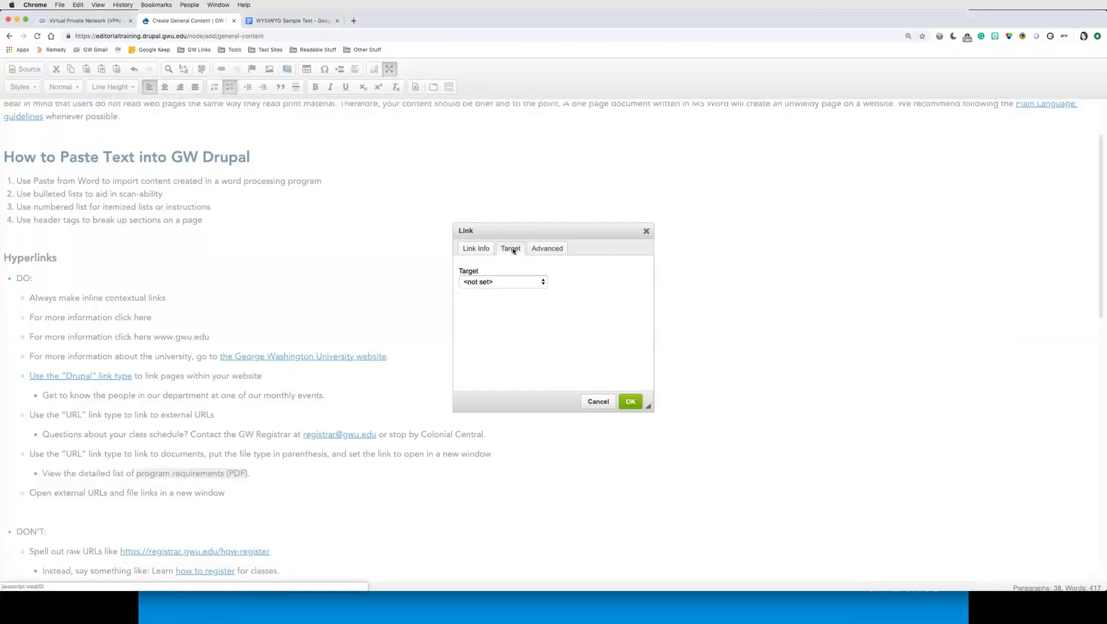
{"action": "left_click", "coordinate": [525, 283]}
{"action": "left_click", "coordinate": [499, 312]}
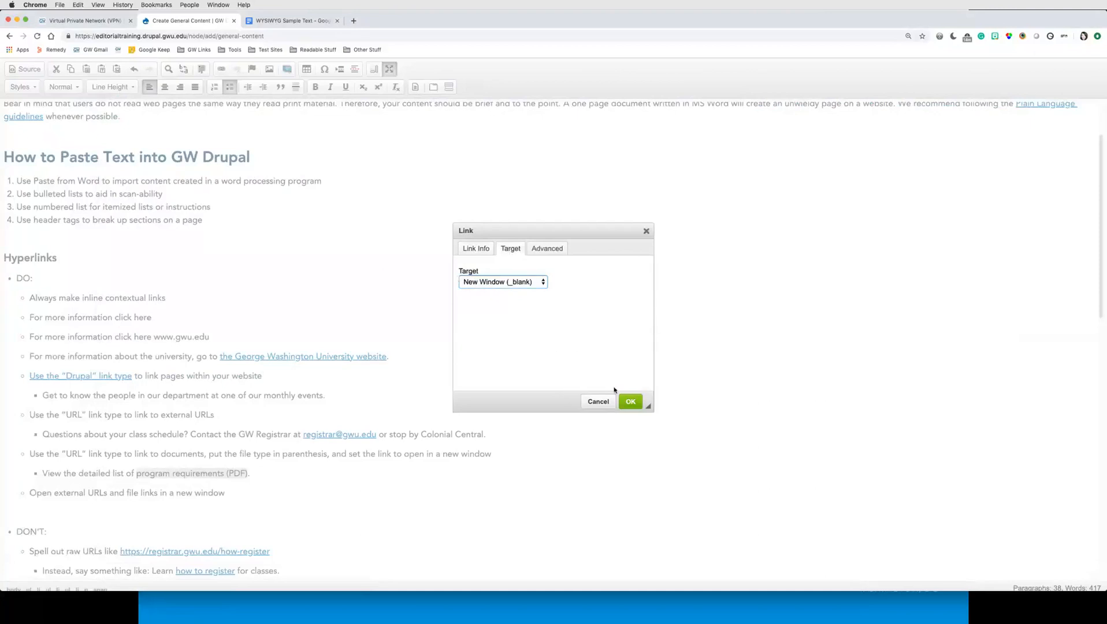
{"action": "left_click", "coordinate": [630, 402]}
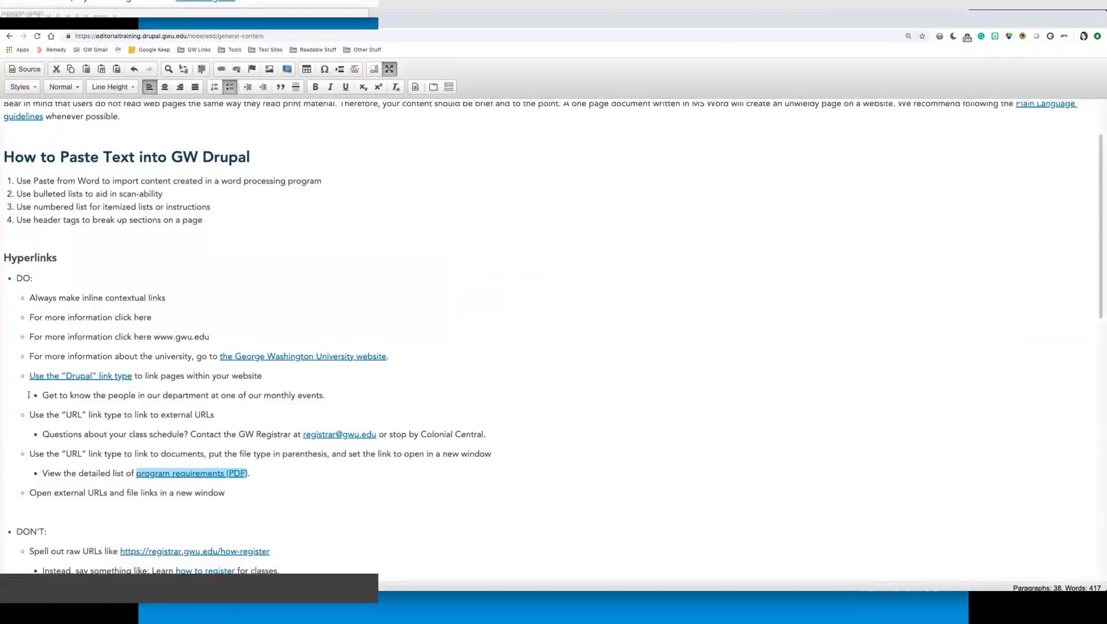
{"action": "left_click", "coordinate": [274, 484]}
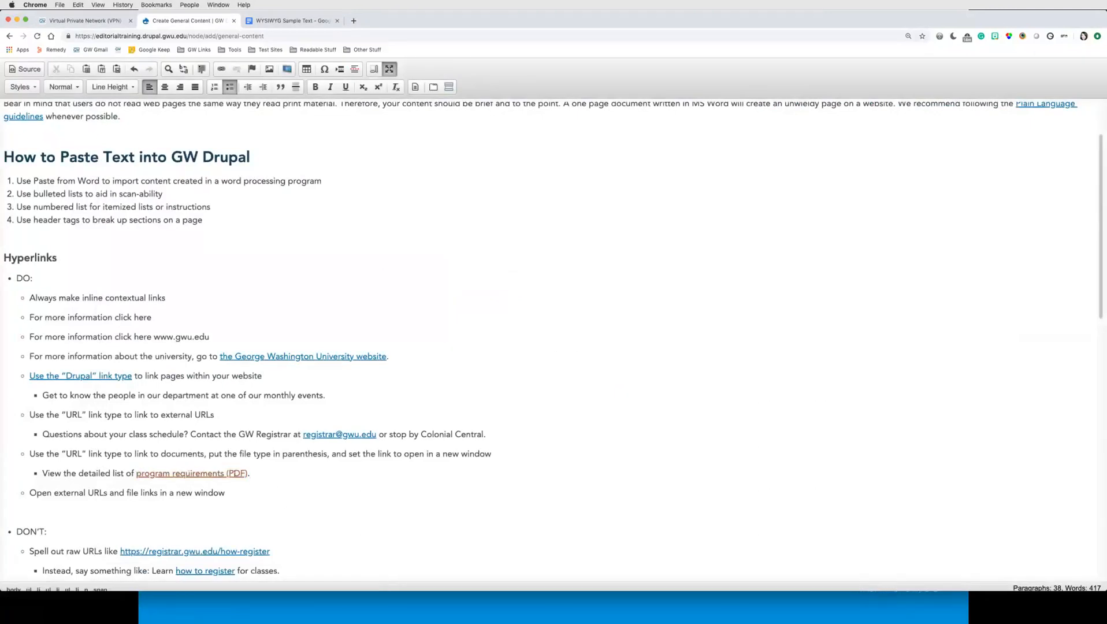
Step: Review the DON'T bullets under the Hyperlinks section
{"action": "scroll", "coordinate": [209, 365], "scroll_direction": "down", "scroll_amount": 3}
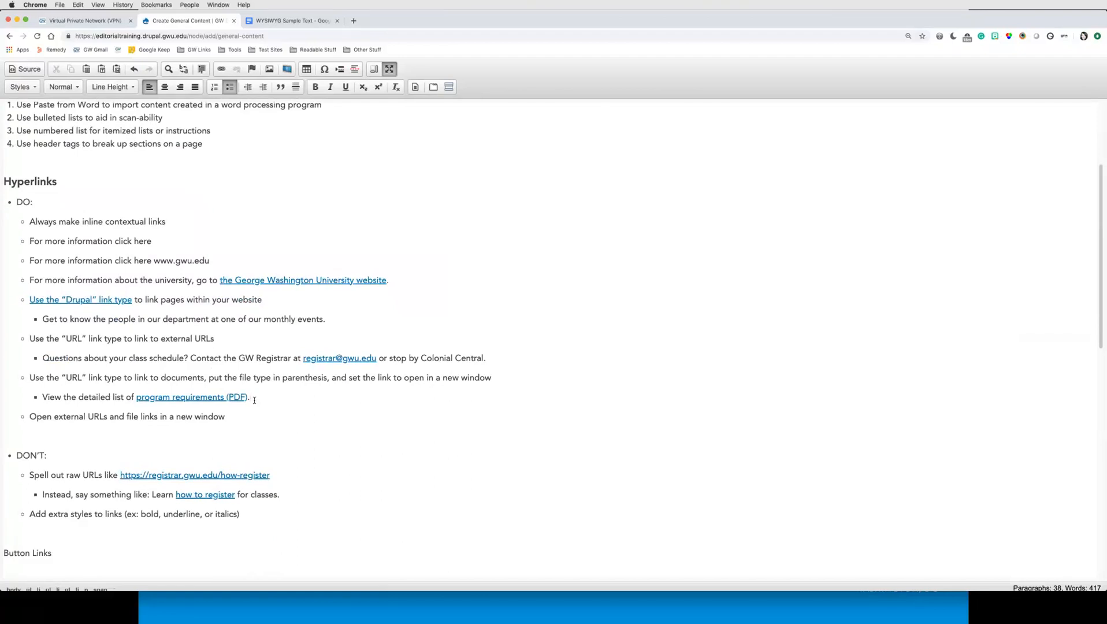
{"action": "left_click_drag", "start_coordinate": [248, 397], "coordinate": [224, 396]}
{"action": "left_click", "coordinate": [260, 396]}
{"action": "key", "text": "Left"}
{"action": "scroll", "coordinate": [284, 416], "scroll_direction": "down", "scroll_amount": 5}
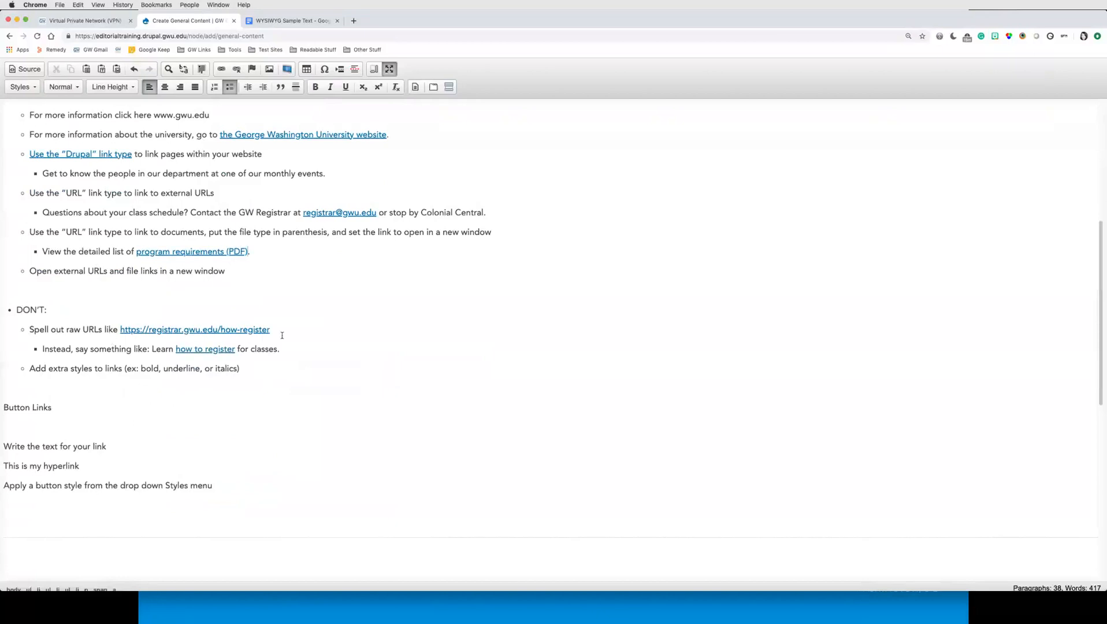
{"action": "left_click_drag", "start_coordinate": [72, 328], "coordinate": [108, 329]}
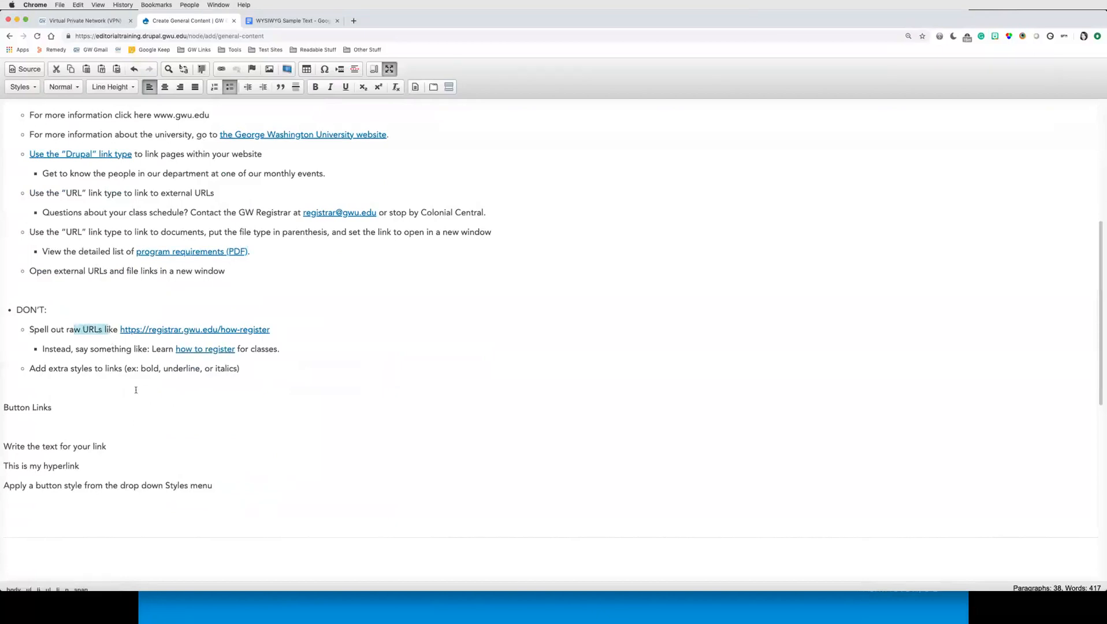
{"action": "left_click", "coordinate": [84, 369]}
{"action": "left_click_drag", "start_coordinate": [29, 369], "coordinate": [277, 377]}
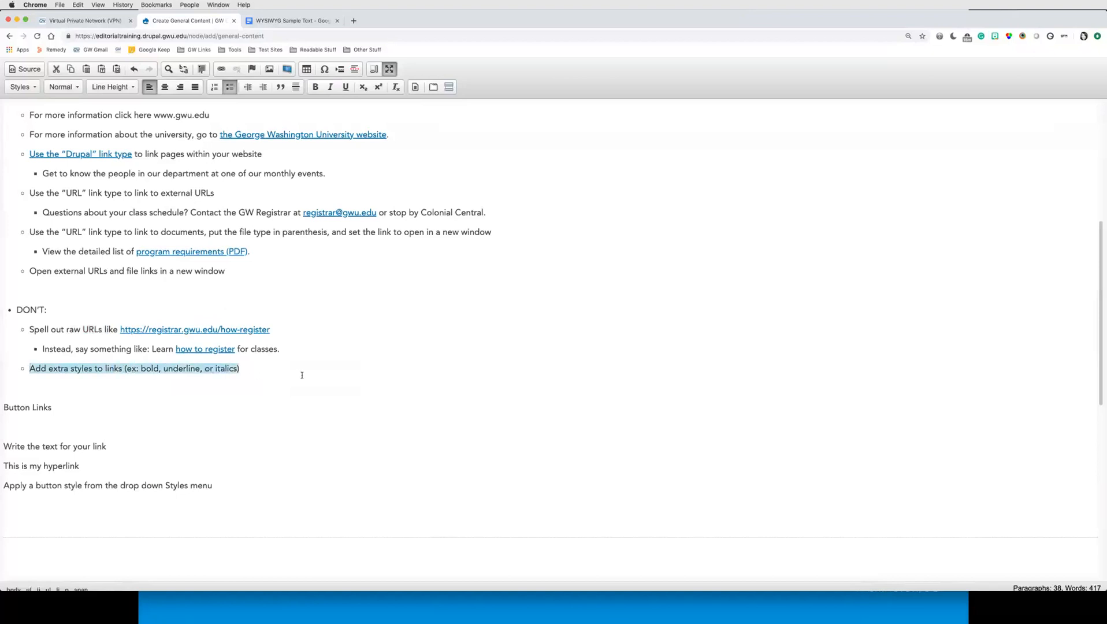
Step: Remove the empty line between 'Button Links' and 'Write the text for your link'
{"action": "scroll", "coordinate": [302, 378], "scroll_direction": "up", "scroll_amount": 3}
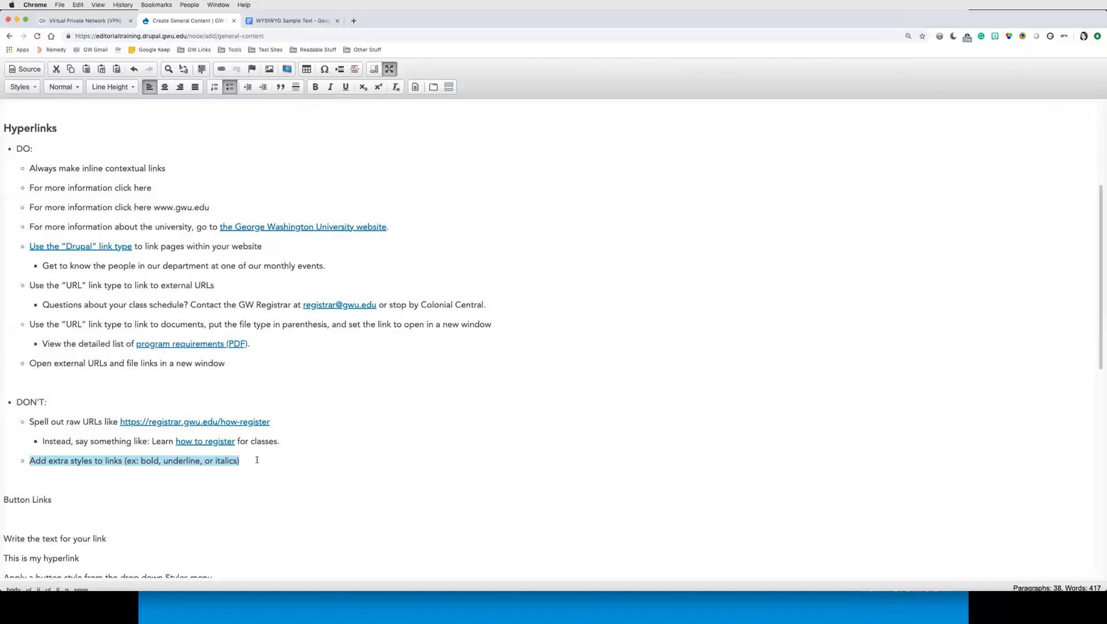
{"action": "left_click", "coordinate": [257, 460]}
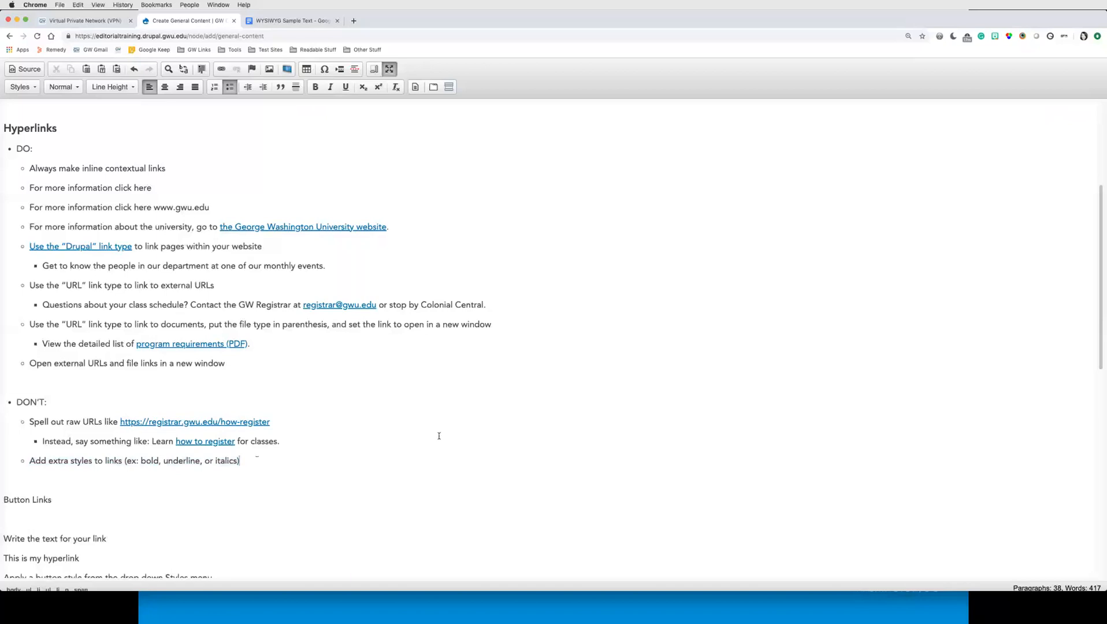
{"action": "scroll", "coordinate": [439, 436], "scroll_direction": "down", "scroll_amount": 3}
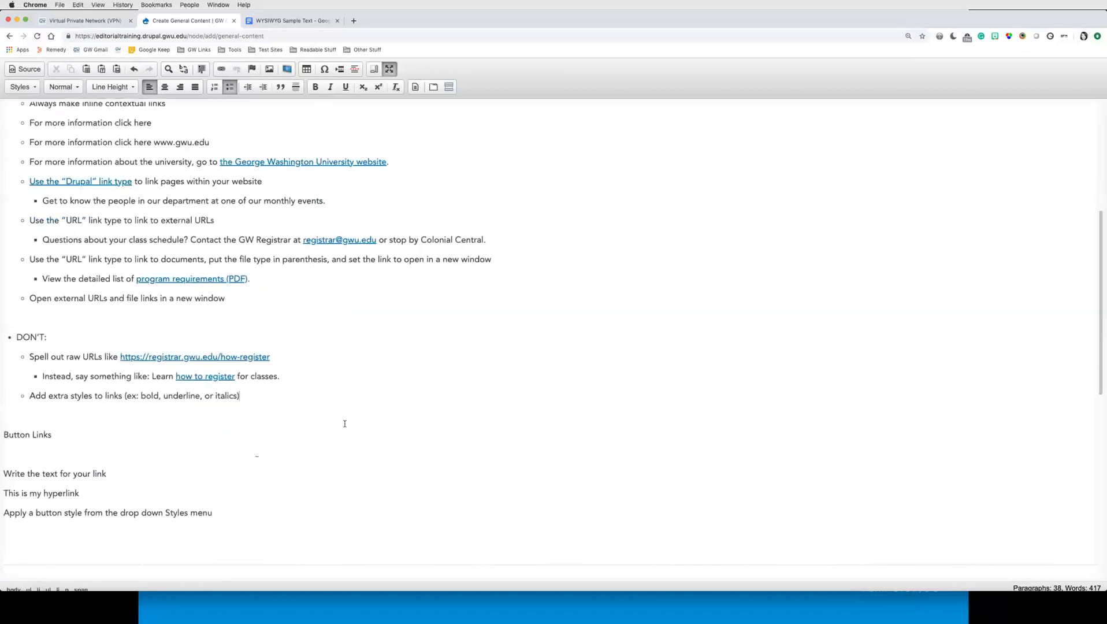
{"action": "scroll", "coordinate": [346, 422], "scroll_direction": "down", "scroll_amount": 10}
{"action": "scroll", "coordinate": [335, 410], "scroll_direction": "up", "scroll_amount": 6}
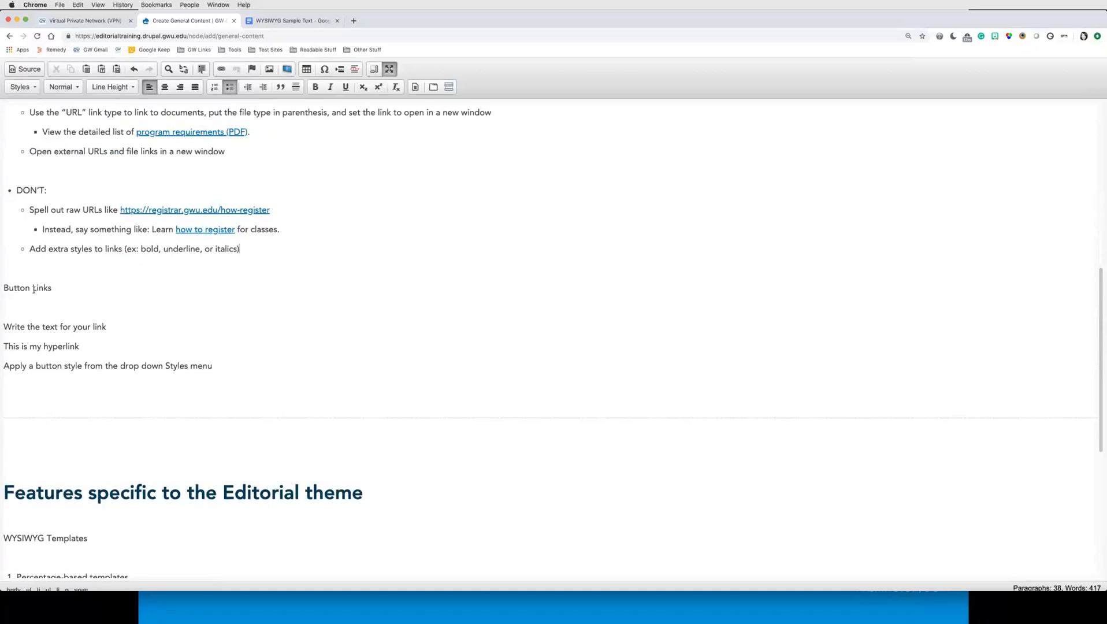
{"action": "left_click", "coordinate": [66, 301]}
{"action": "key", "text": "BackSpace"}
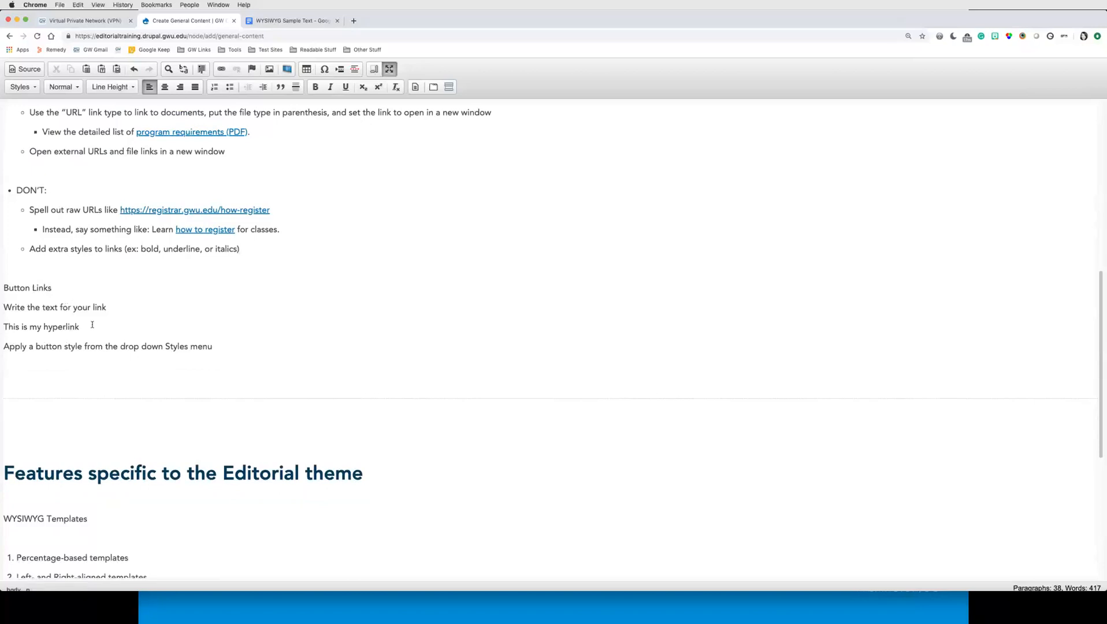
Step: Link the text 'This is my hyperlink' to the About Our Department (node/24) Drupal page
{"action": "left_click_drag", "start_coordinate": [79, 327], "coordinate": [3, 327]}
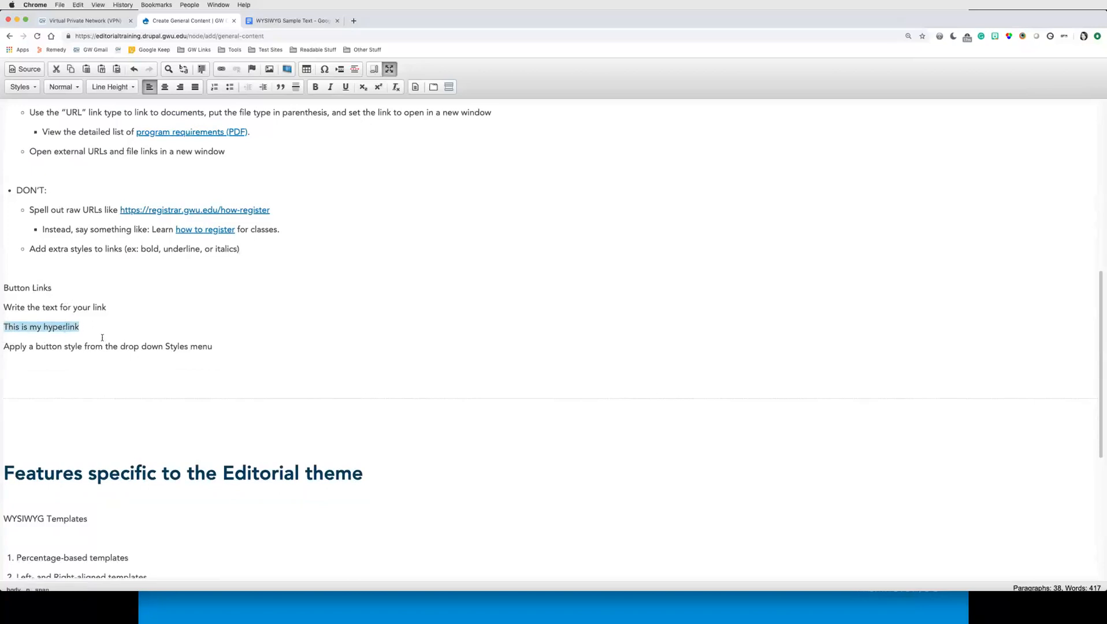
{"action": "left_click", "coordinate": [221, 70]}
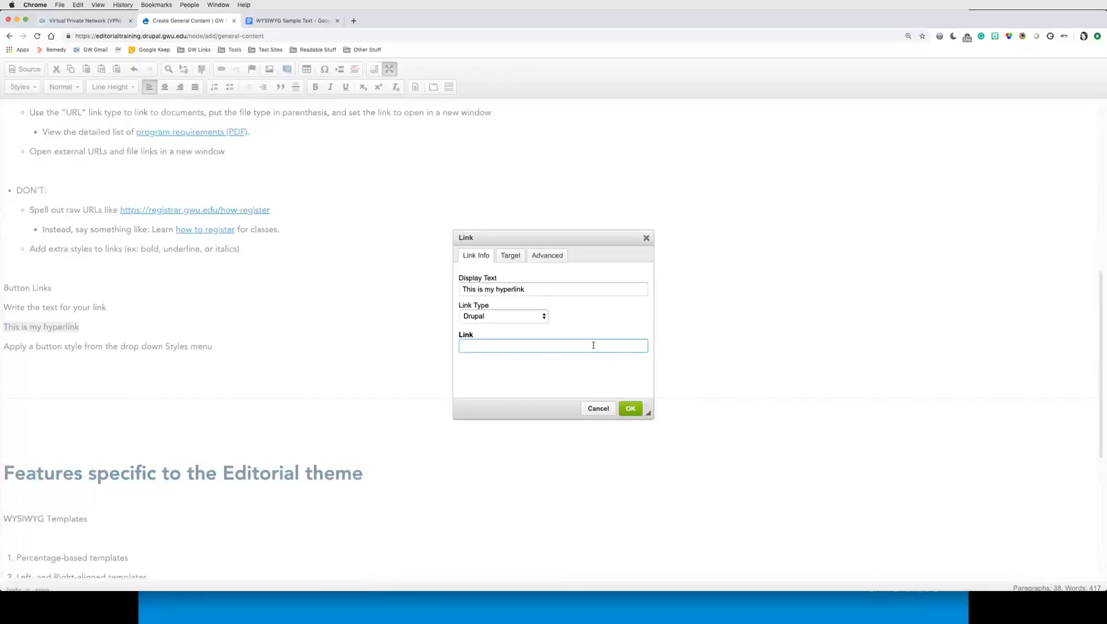
{"action": "type", "text": "abou"}
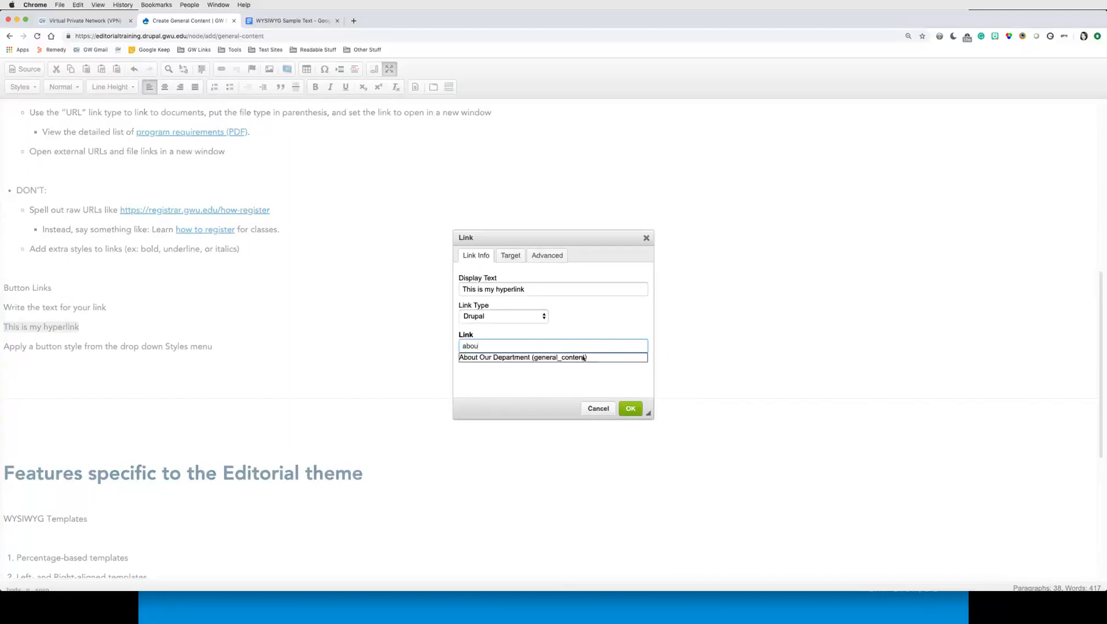
{"action": "left_click", "coordinate": [583, 358]}
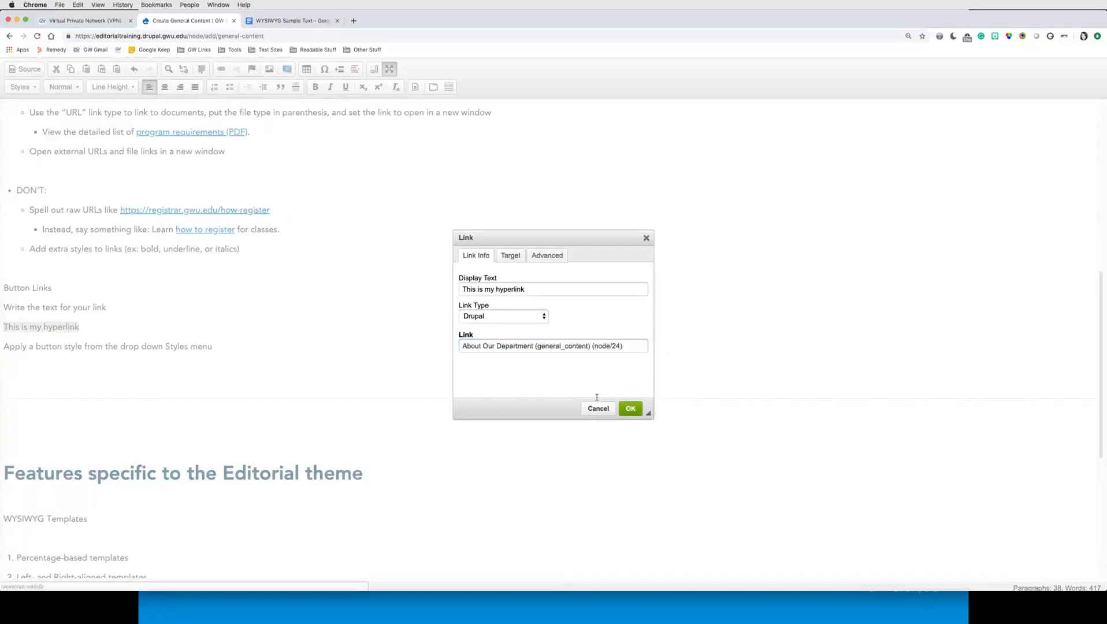
{"action": "key", "text": "Return"}
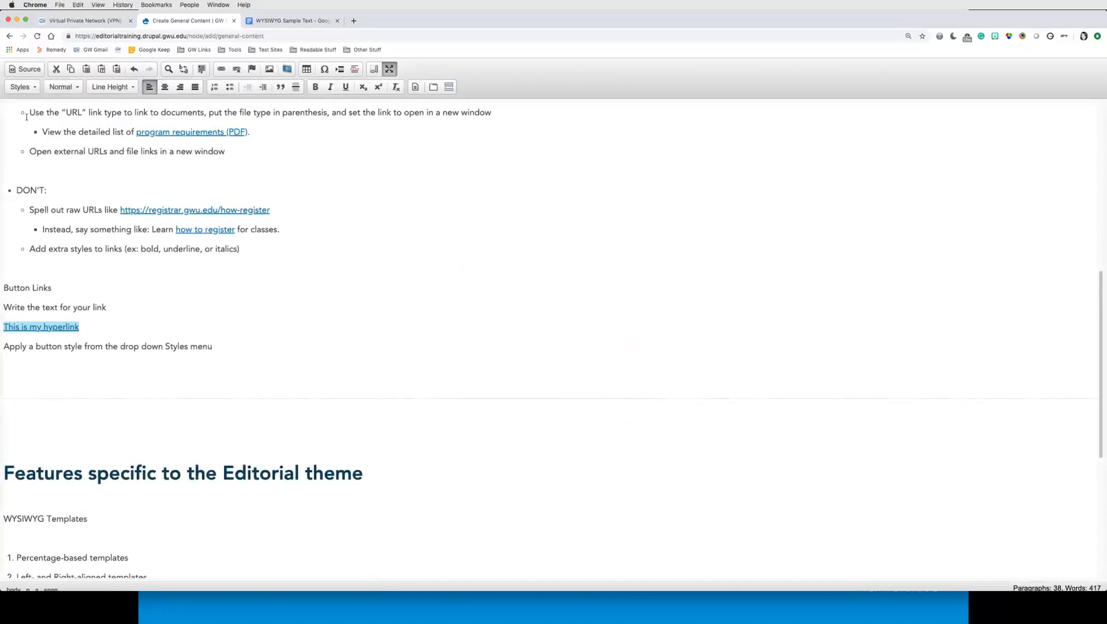
Step: Apply the Small Button - Standard - Dark Blue style to the 'This is my hyperlink' link
{"action": "left_click", "coordinate": [34, 88]}
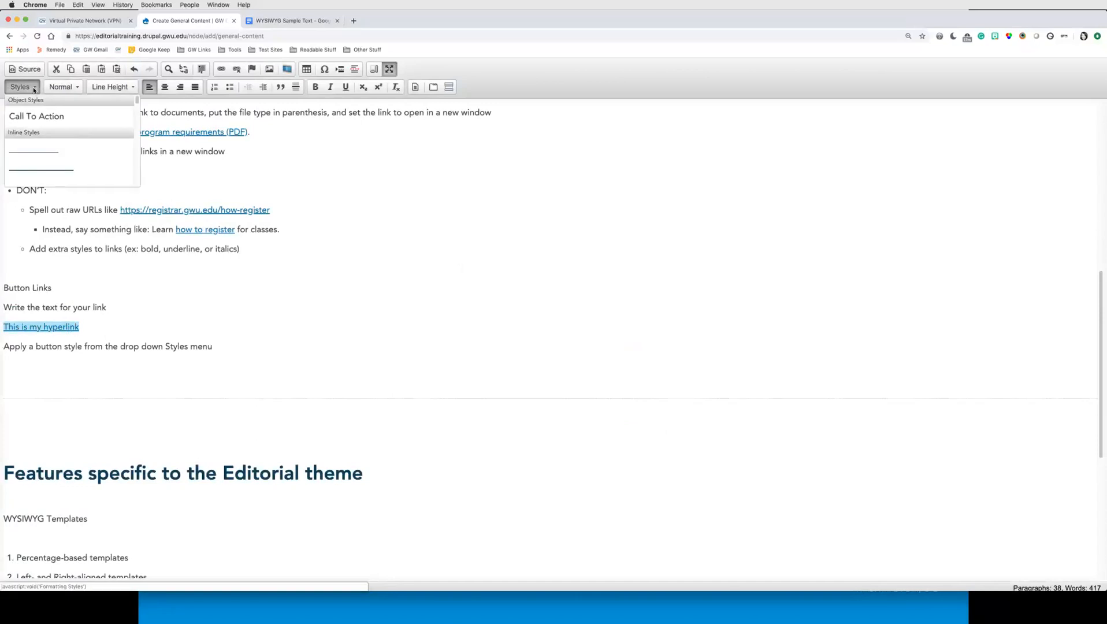
{"action": "scroll", "coordinate": [78, 145], "scroll_direction": "down", "scroll_amount": 3}
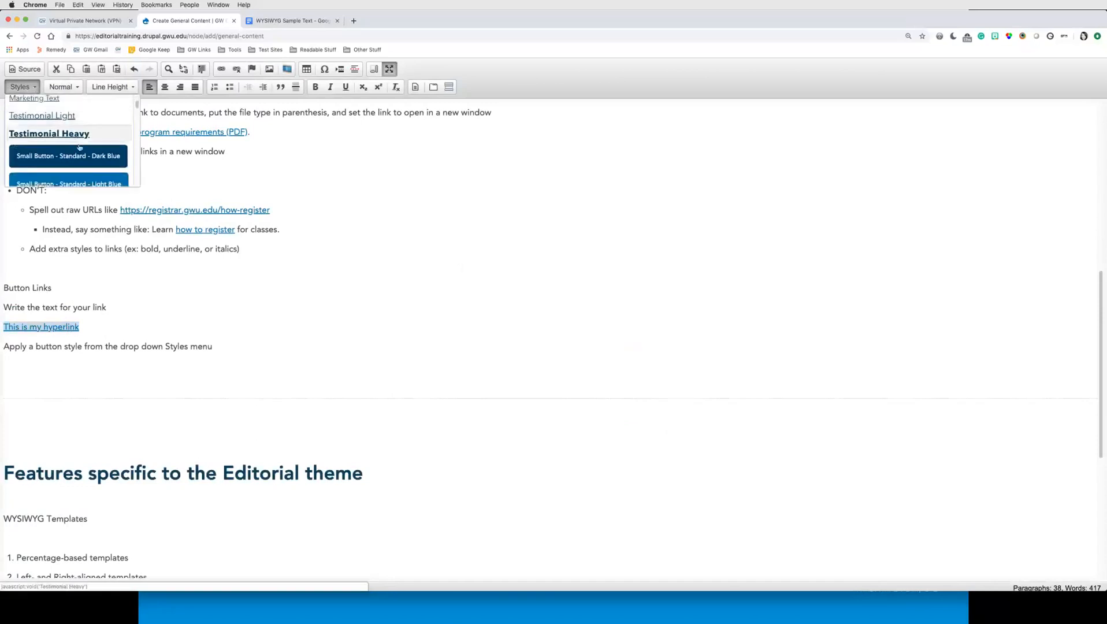
{"action": "scroll", "coordinate": [79, 147], "scroll_direction": "down", "scroll_amount": 3}
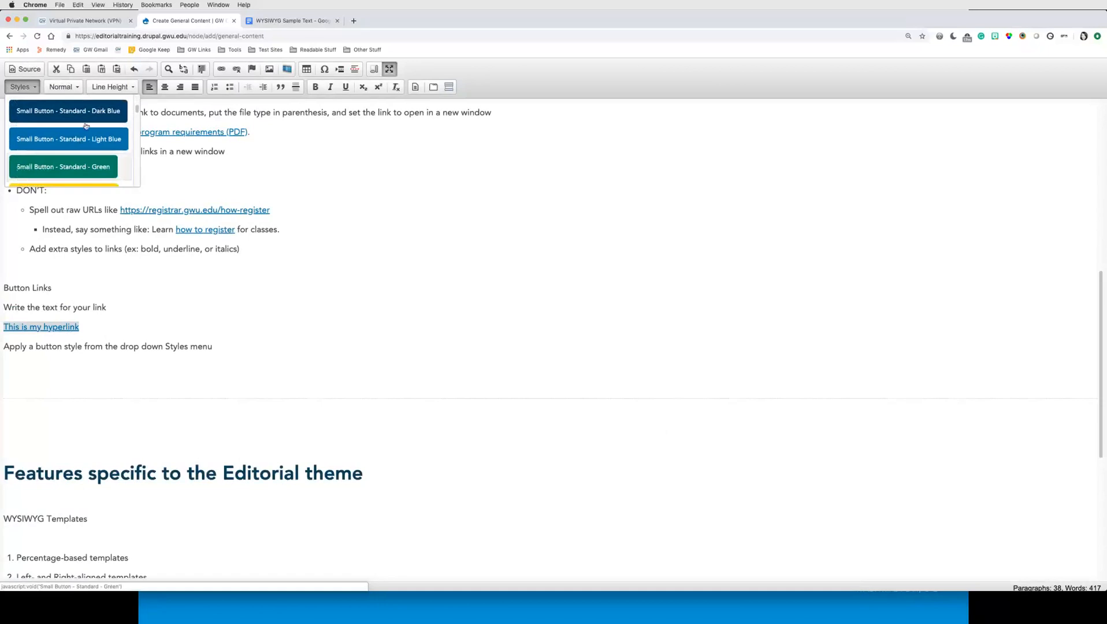
{"action": "left_click", "coordinate": [85, 118]}
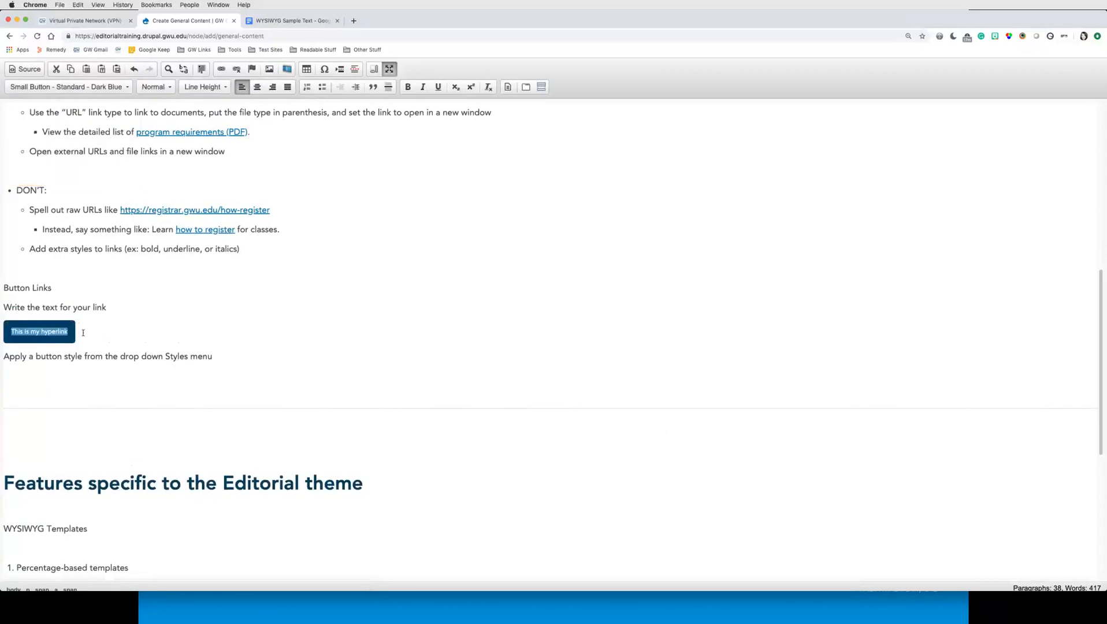
Step: Browse the button styles available in the Styles list
{"action": "left_click", "coordinate": [79, 89]}
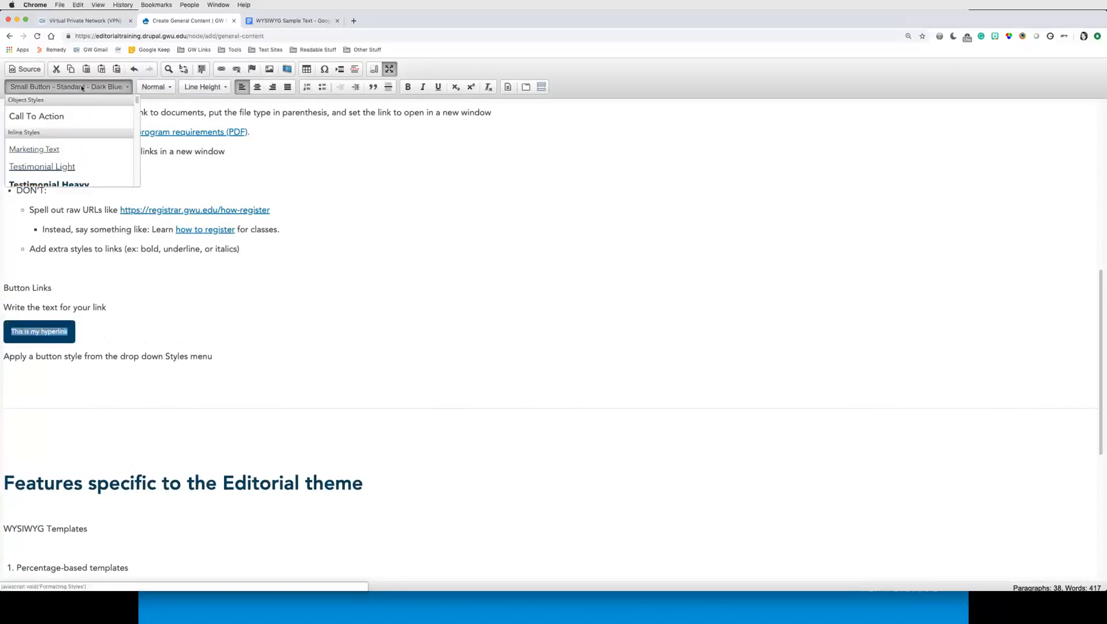
{"action": "scroll", "coordinate": [86, 161], "scroll_direction": "down", "scroll_amount": 5}
{"action": "scroll", "coordinate": [85, 161], "scroll_direction": "up", "scroll_amount": 3}
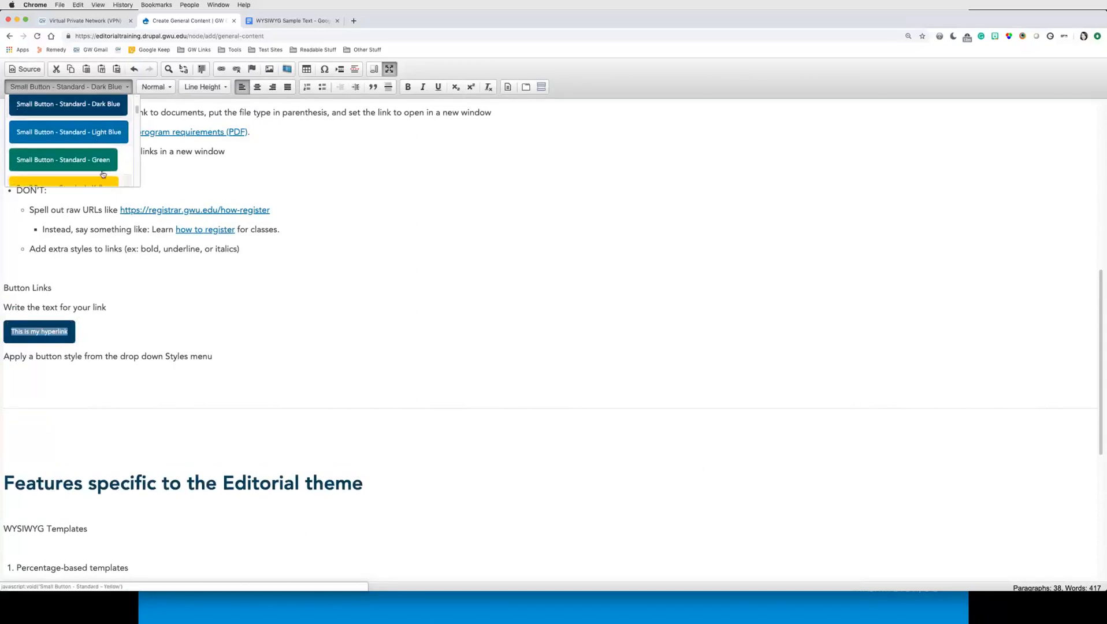
{"action": "scroll", "coordinate": [119, 165], "scroll_direction": "down", "scroll_amount": 1}
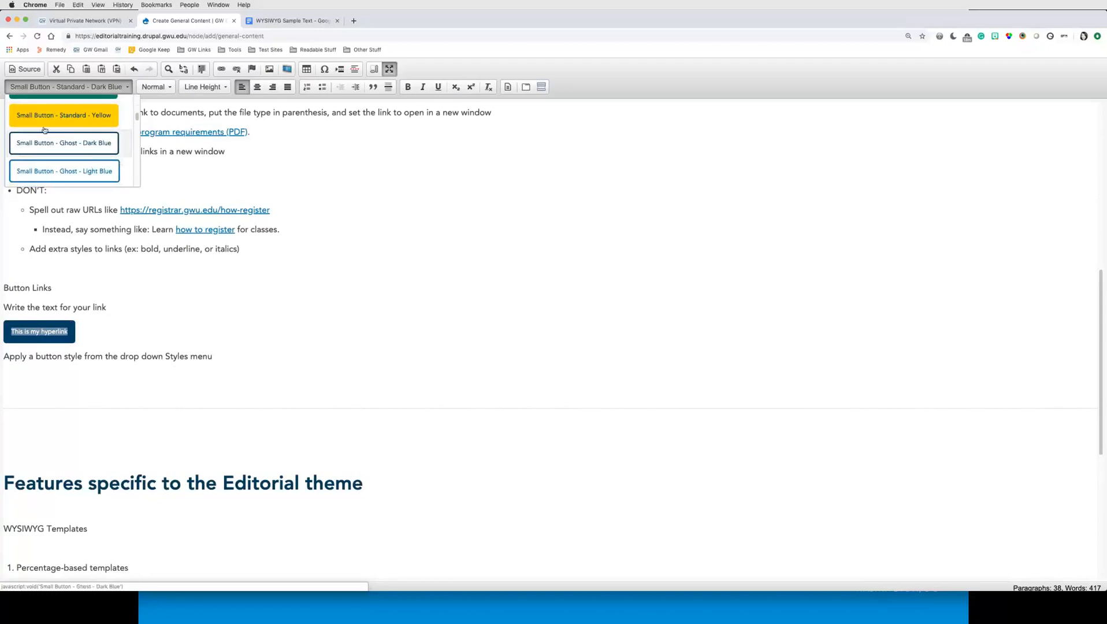
{"action": "scroll", "coordinate": [110, 151], "scroll_direction": "down", "scroll_amount": 3}
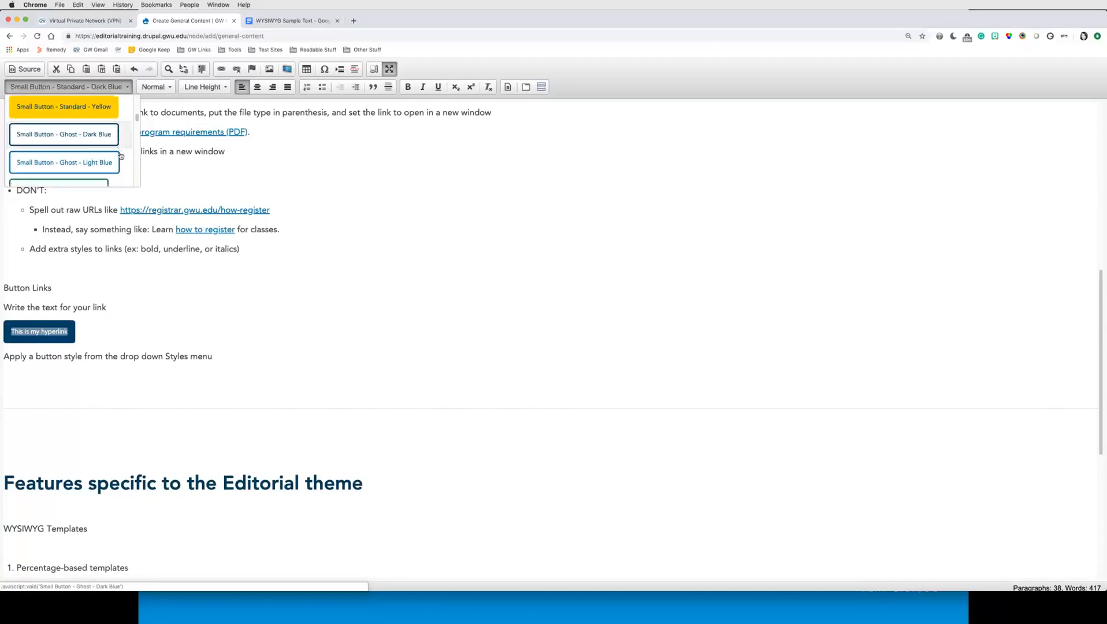
{"action": "scroll", "coordinate": [69, 147], "scroll_direction": "down", "scroll_amount": 5}
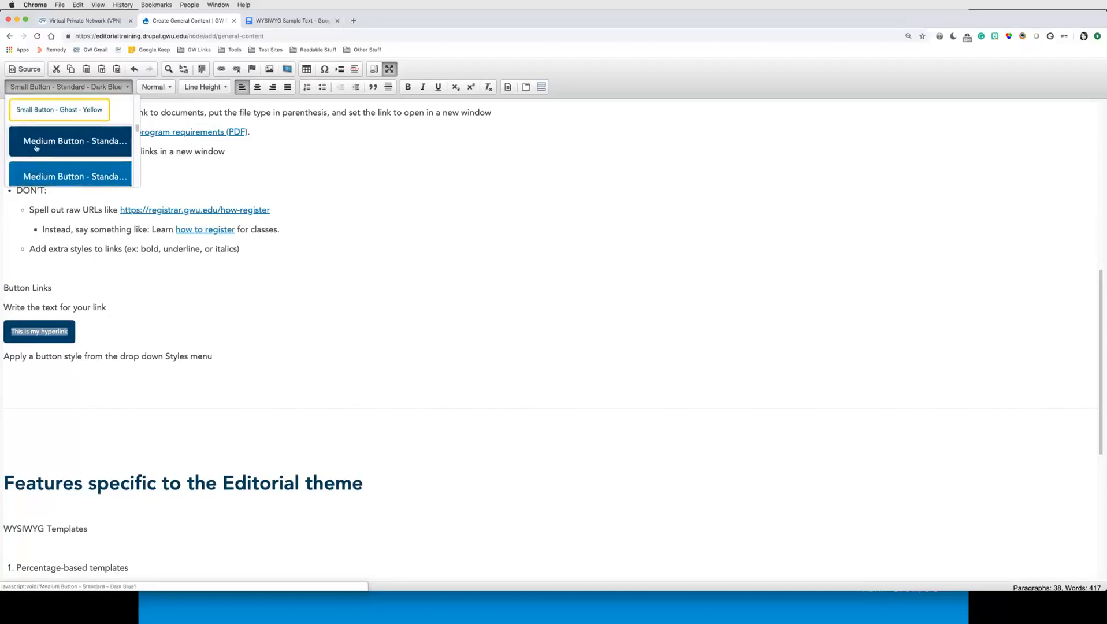
{"action": "scroll", "coordinate": [41, 149], "scroll_direction": "down", "scroll_amount": 5}
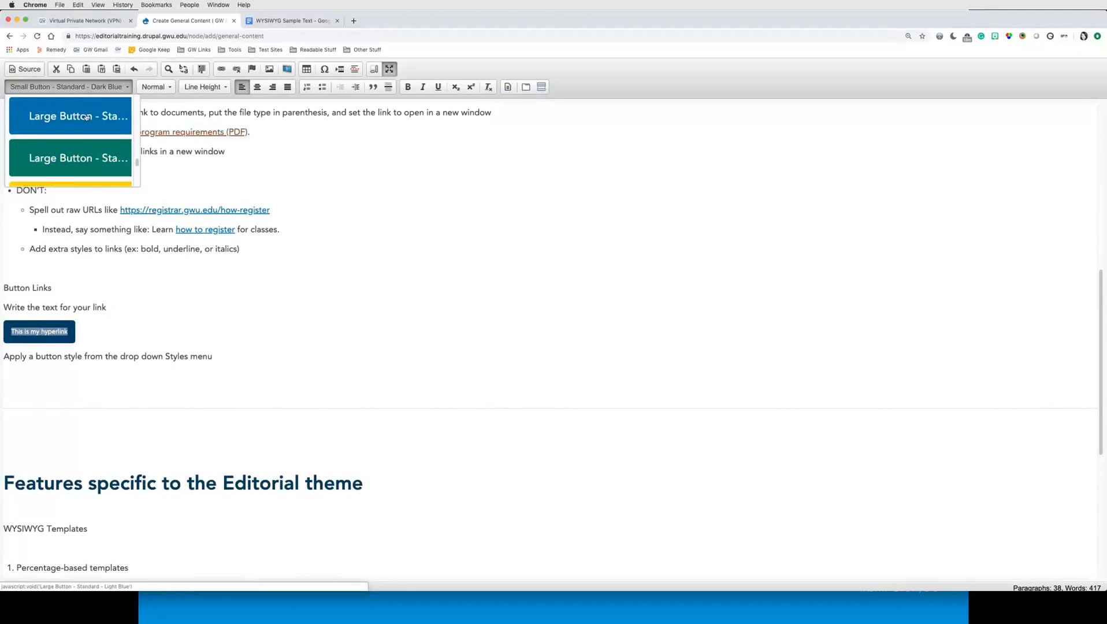
{"action": "left_click", "coordinate": [86, 88]}
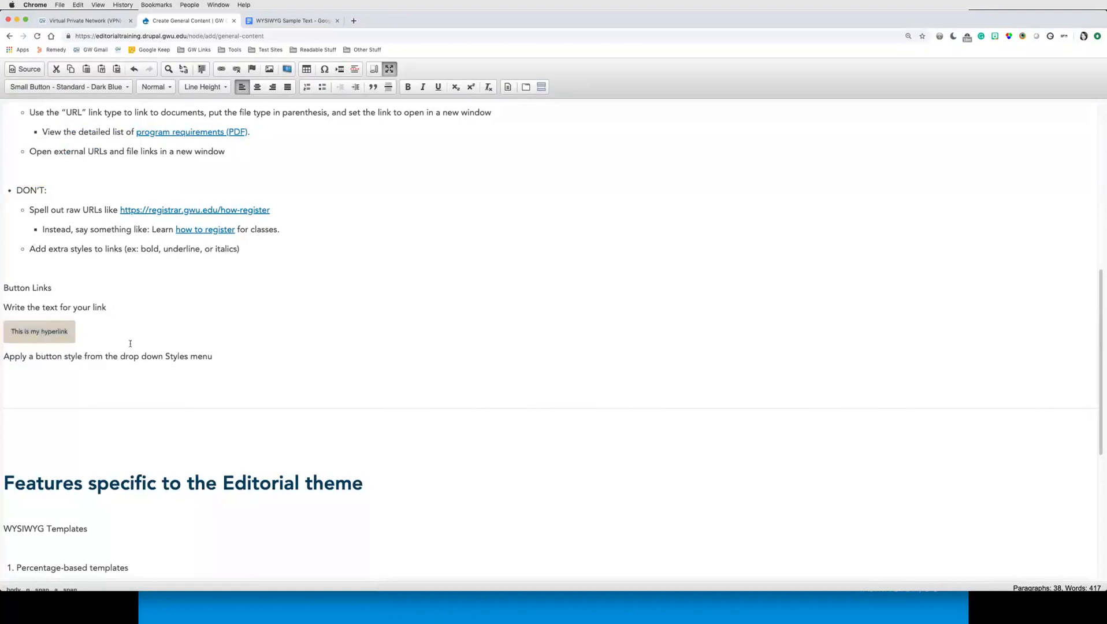
Step: Select the button text and remove its formatting to return it to a plain link
{"action": "left_click", "coordinate": [70, 338]}
{"action": "left_click_drag", "start_coordinate": [72, 336], "coordinate": [11, 334]}
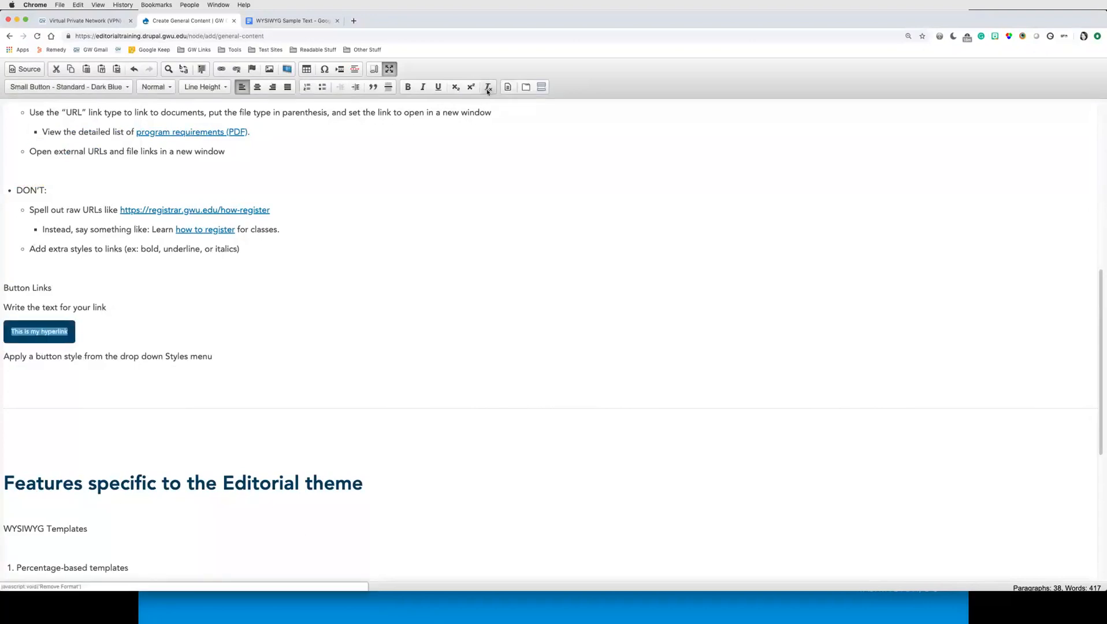
{"action": "left_click", "coordinate": [487, 88]}
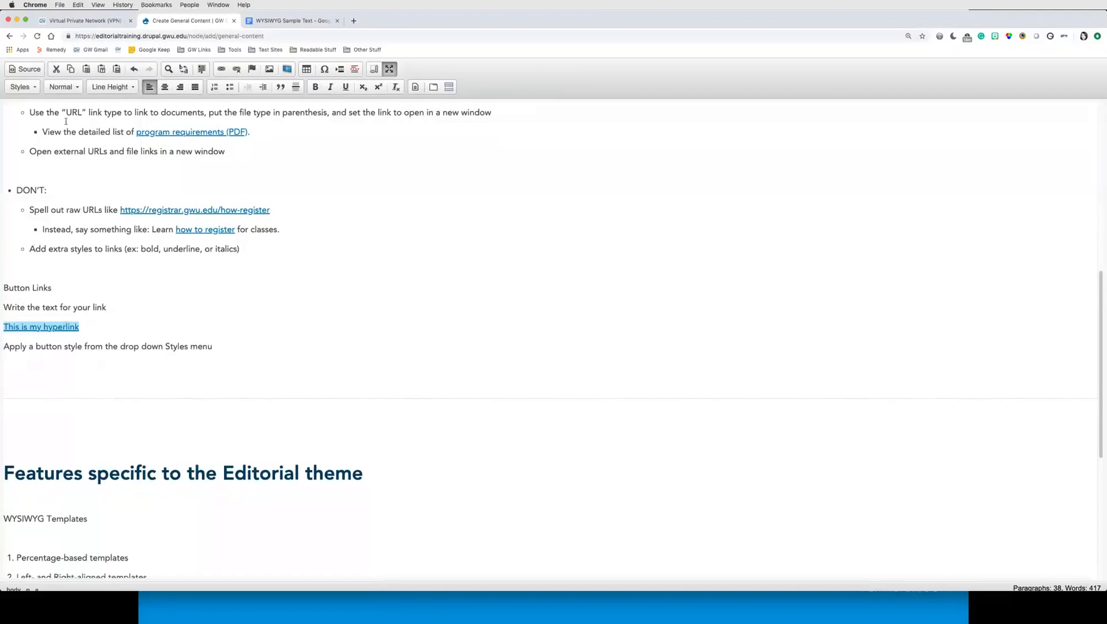
Step: Apply the Medium Button - Ghost - Green style to the 'This is my hyperlink' link
{"action": "left_click", "coordinate": [21, 87]}
{"action": "scroll", "coordinate": [88, 169], "scroll_direction": "down", "scroll_amount": 5}
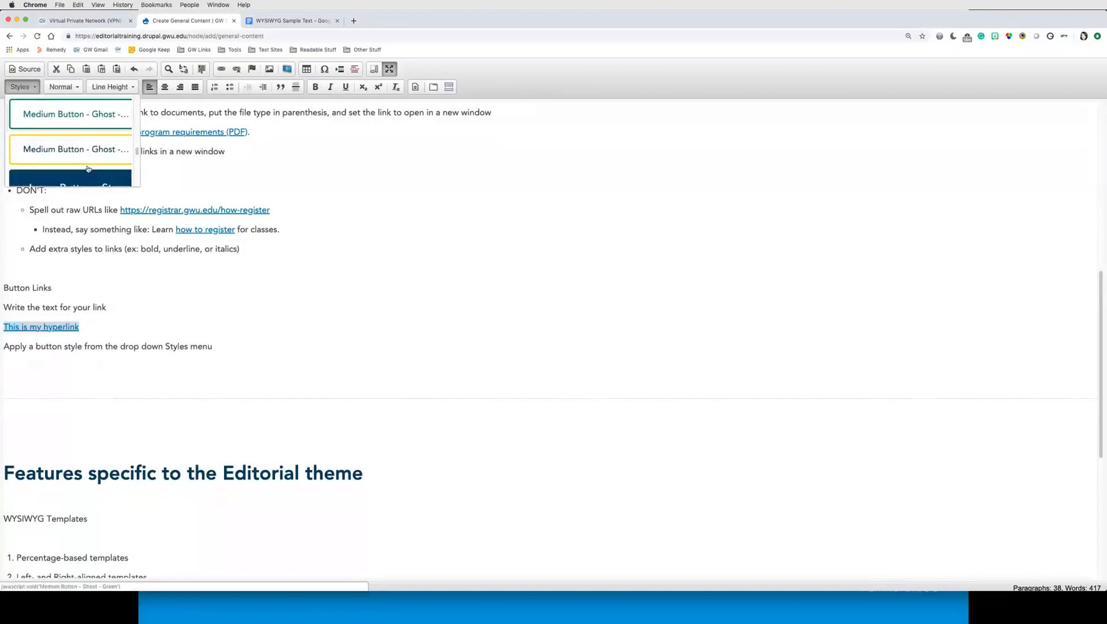
{"action": "left_click", "coordinate": [84, 121]}
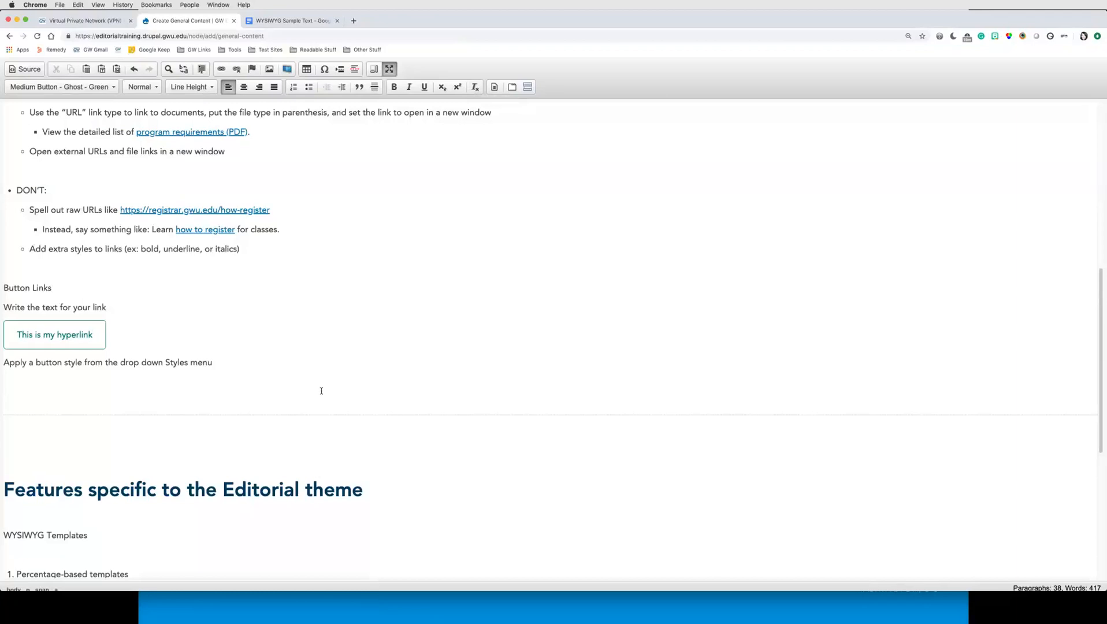
Step: Open the content templates from the end of the 'Tabs & Accordions' line and browse all available templates
{"action": "scroll", "coordinate": [322, 391], "scroll_direction": "down", "scroll_amount": 5}
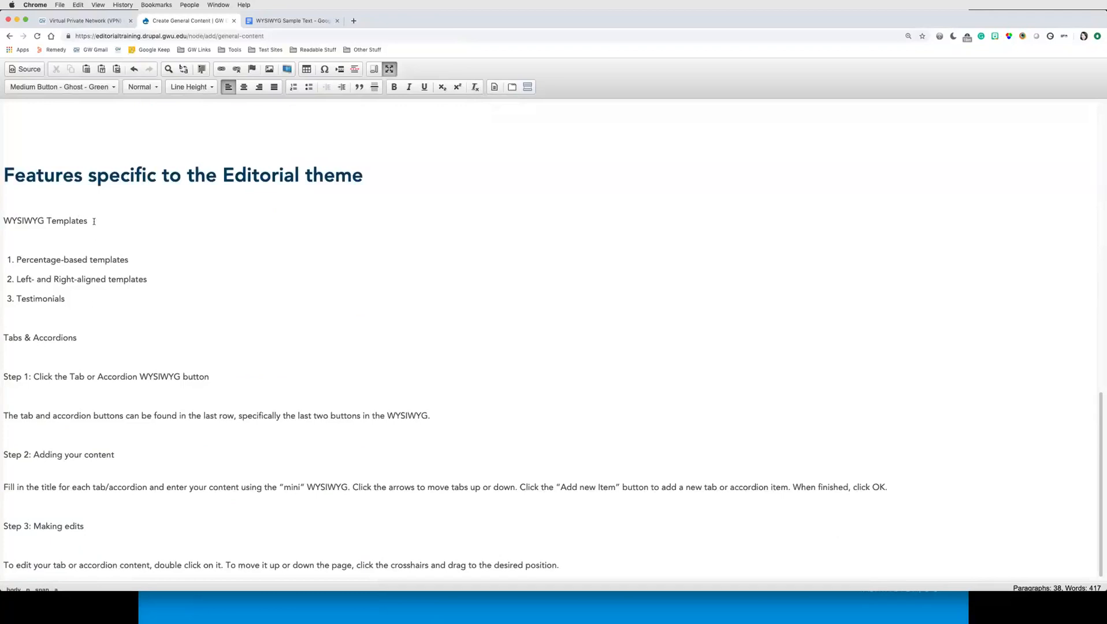
{"action": "left_click_drag", "start_coordinate": [88, 221], "coordinate": [2, 220]}
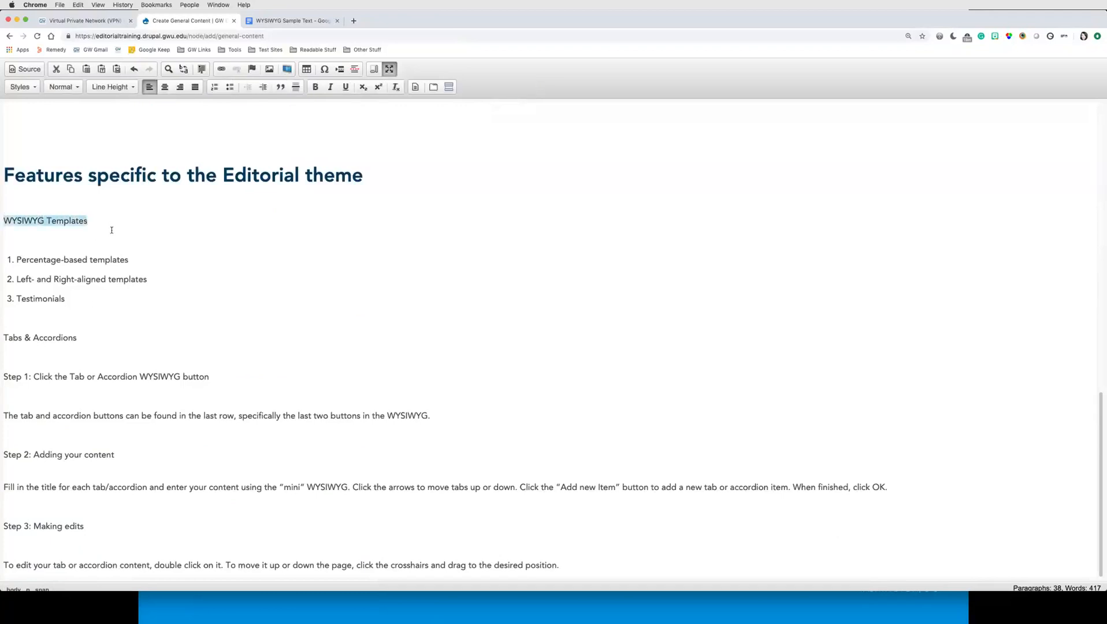
{"action": "left_click_drag", "start_coordinate": [80, 339], "coordinate": [3, 338]}
{"action": "left_click", "coordinate": [97, 338]}
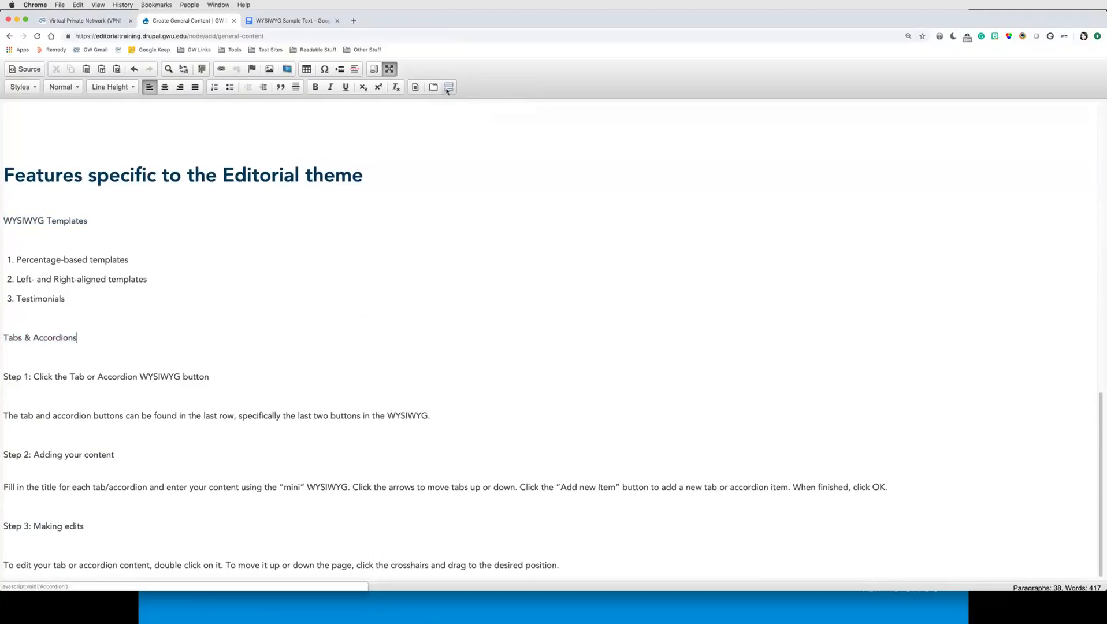
{"action": "left_click", "coordinate": [415, 86]}
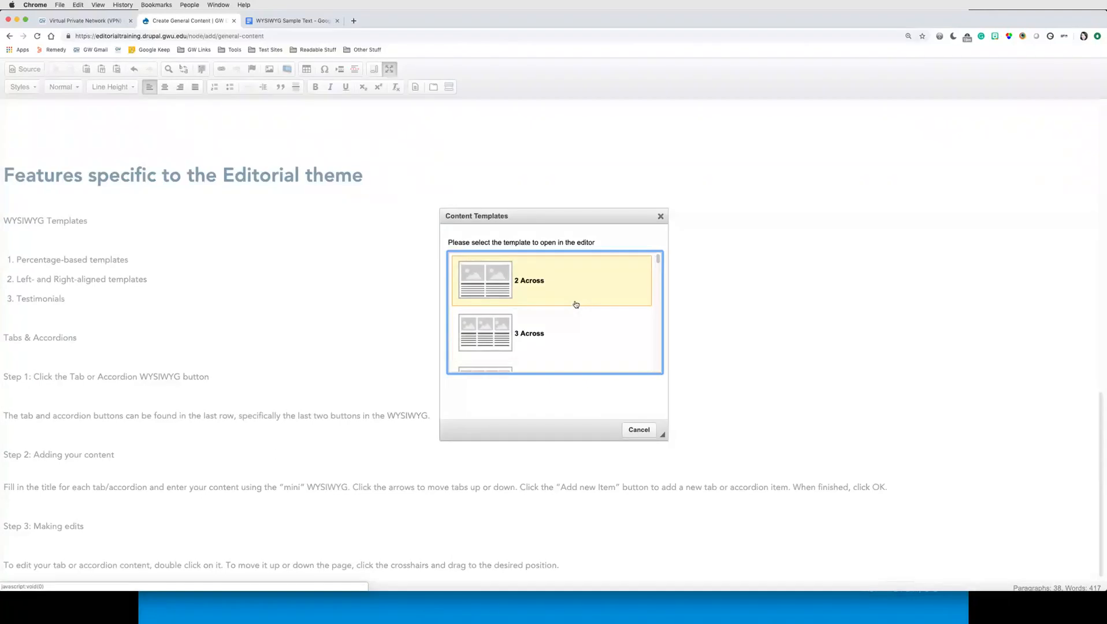
{"action": "scroll", "coordinate": [566, 331], "scroll_direction": "down", "scroll_amount": 5}
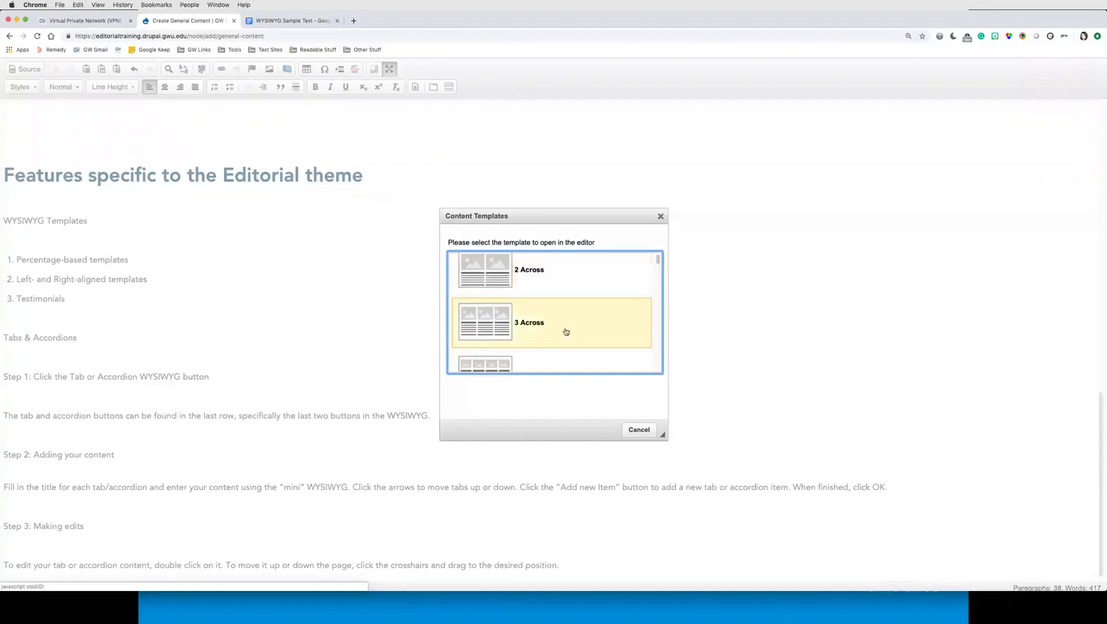
{"action": "scroll", "coordinate": [553, 266], "scroll_direction": "up", "scroll_amount": 1}
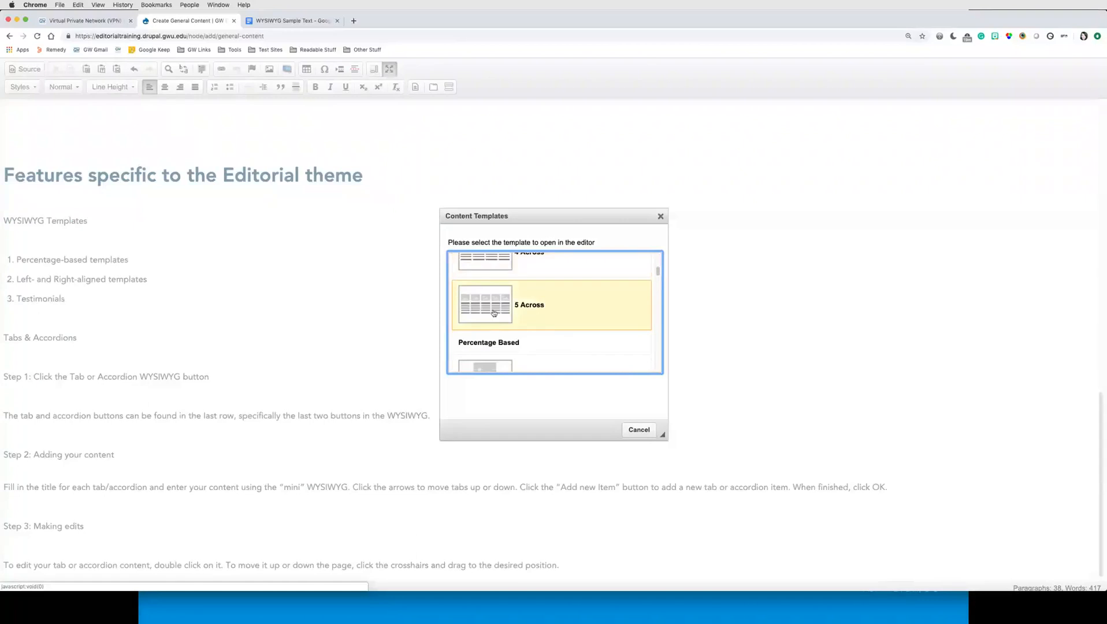
{"action": "scroll", "coordinate": [528, 301], "scroll_direction": "up", "scroll_amount": 3}
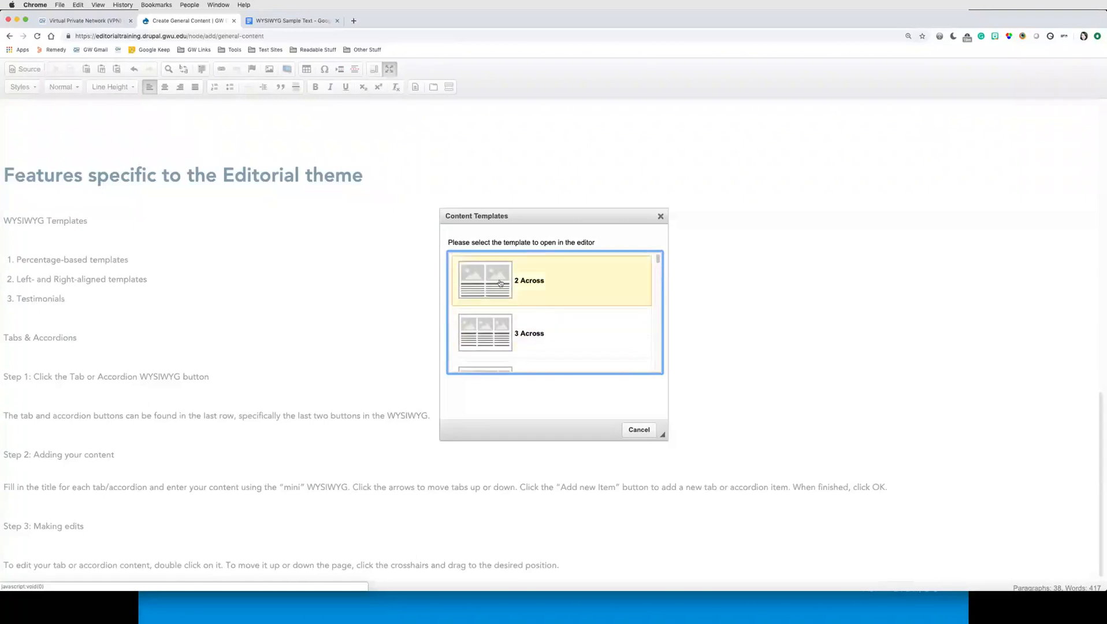
{"action": "scroll", "coordinate": [531, 309], "scroll_direction": "down", "scroll_amount": 3}
{"action": "scroll", "coordinate": [553, 319], "scroll_direction": "down", "scroll_amount": 1}
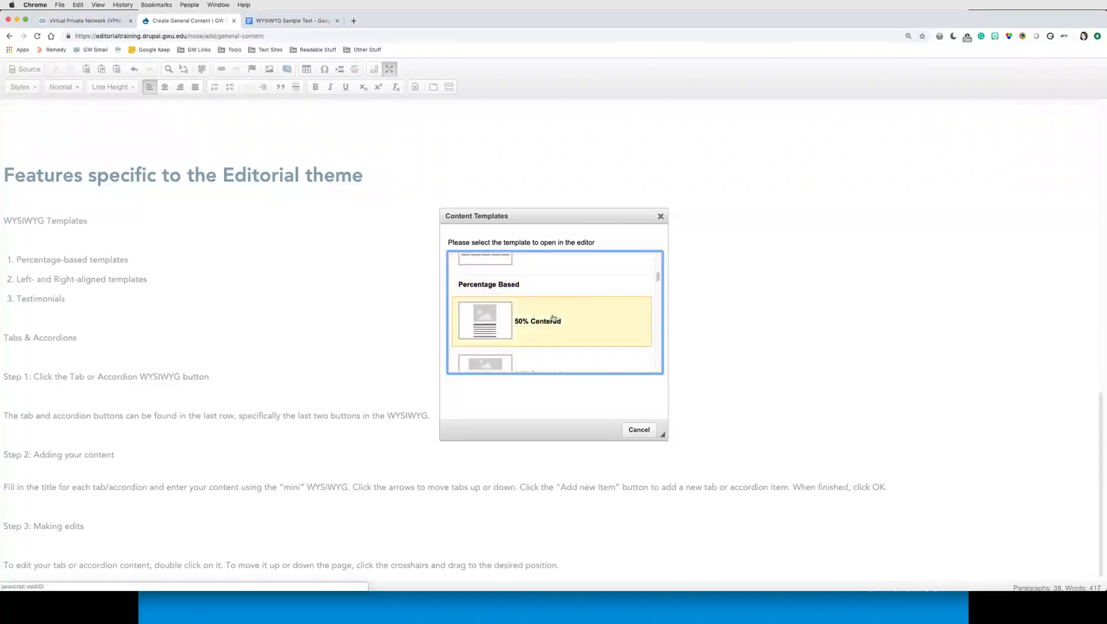
{"action": "scroll", "coordinate": [531, 327], "scroll_direction": "down", "scroll_amount": 1}
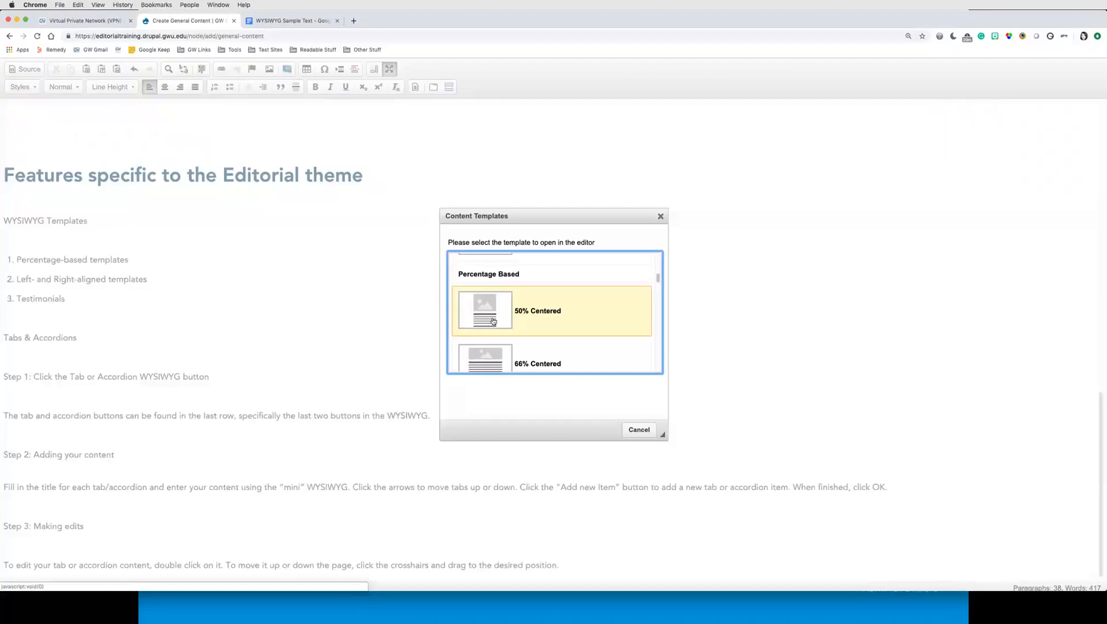
{"action": "scroll", "coordinate": [550, 344], "scroll_direction": "down", "scroll_amount": 3}
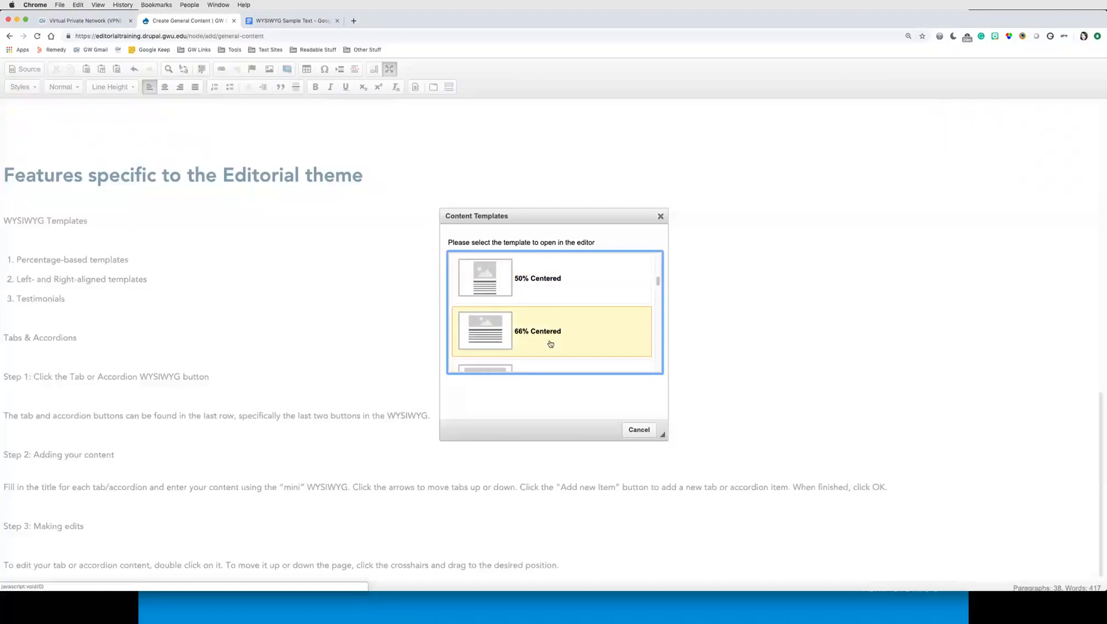
{"action": "scroll", "coordinate": [527, 329], "scroll_direction": "down", "scroll_amount": 4}
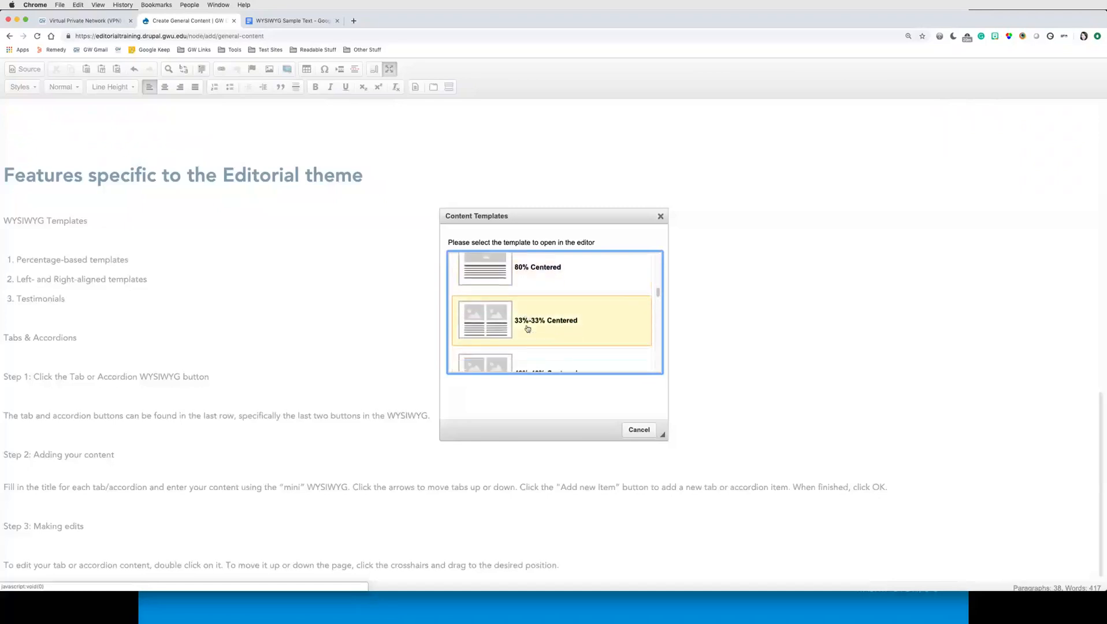
{"action": "scroll", "coordinate": [527, 329], "scroll_direction": "down", "scroll_amount": 2}
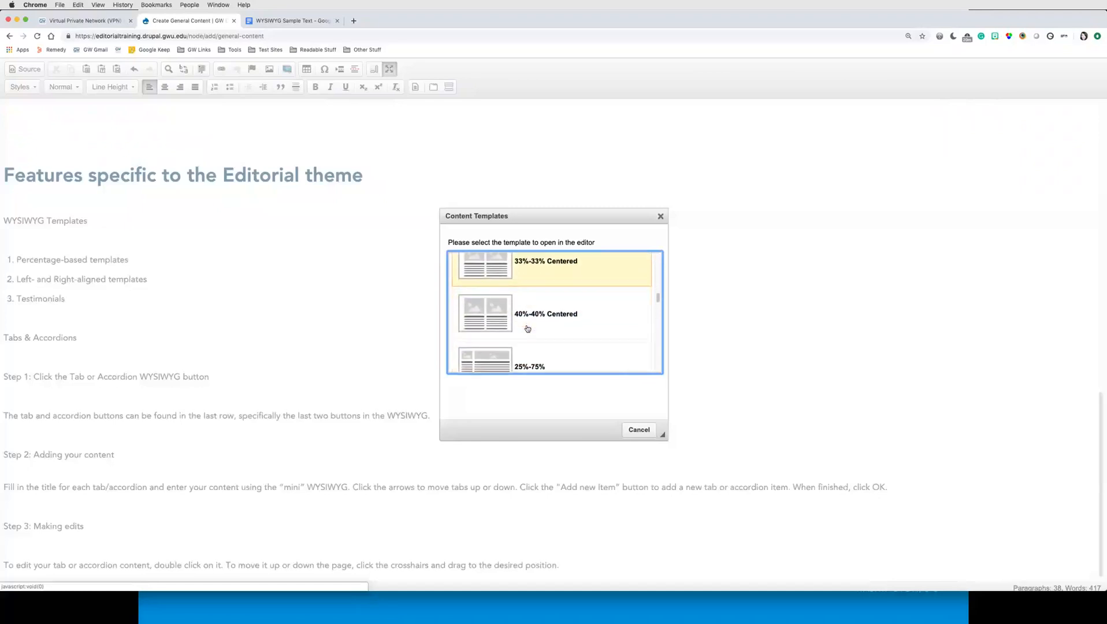
{"action": "scroll", "coordinate": [527, 328], "scroll_direction": "down", "scroll_amount": 1}
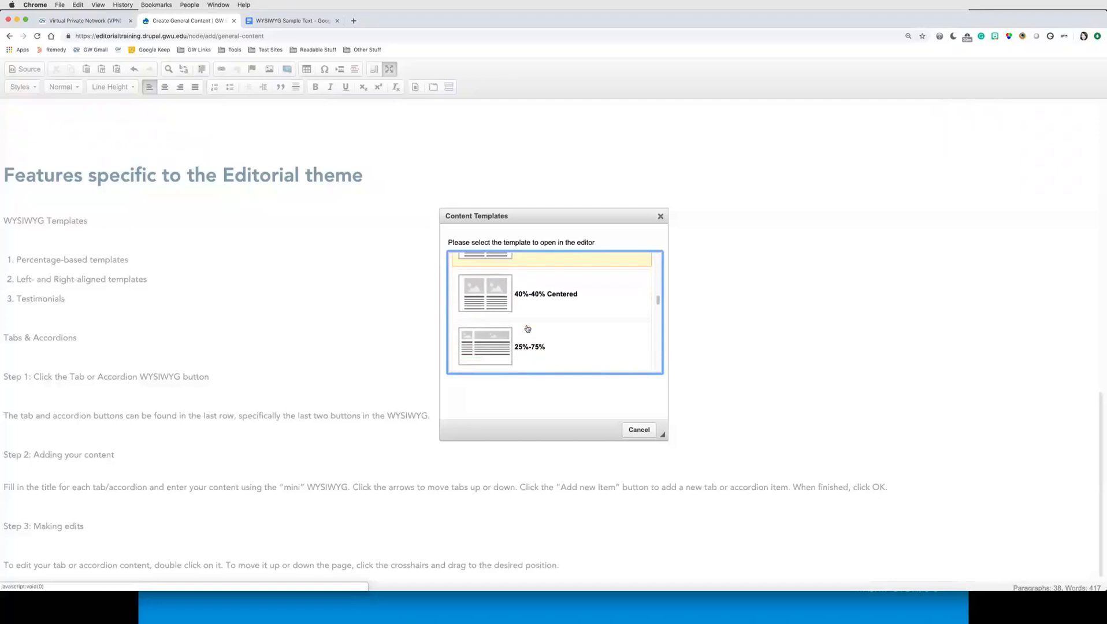
{"action": "scroll", "coordinate": [527, 328], "scroll_direction": "down", "scroll_amount": 1}
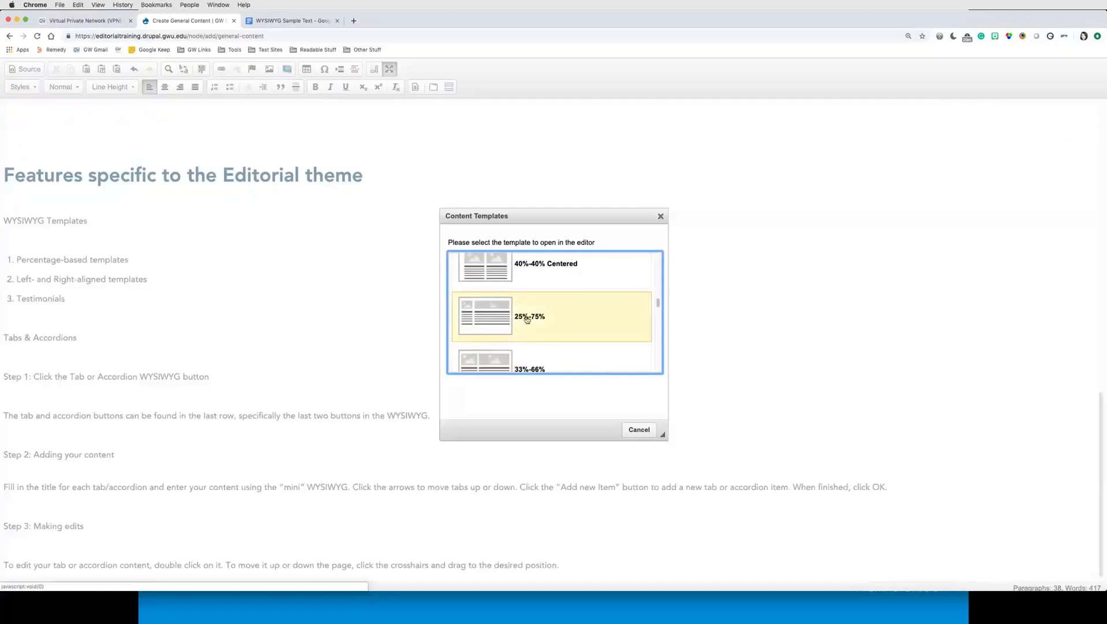
{"action": "scroll", "coordinate": [523, 332], "scroll_direction": "up", "scroll_amount": 3}
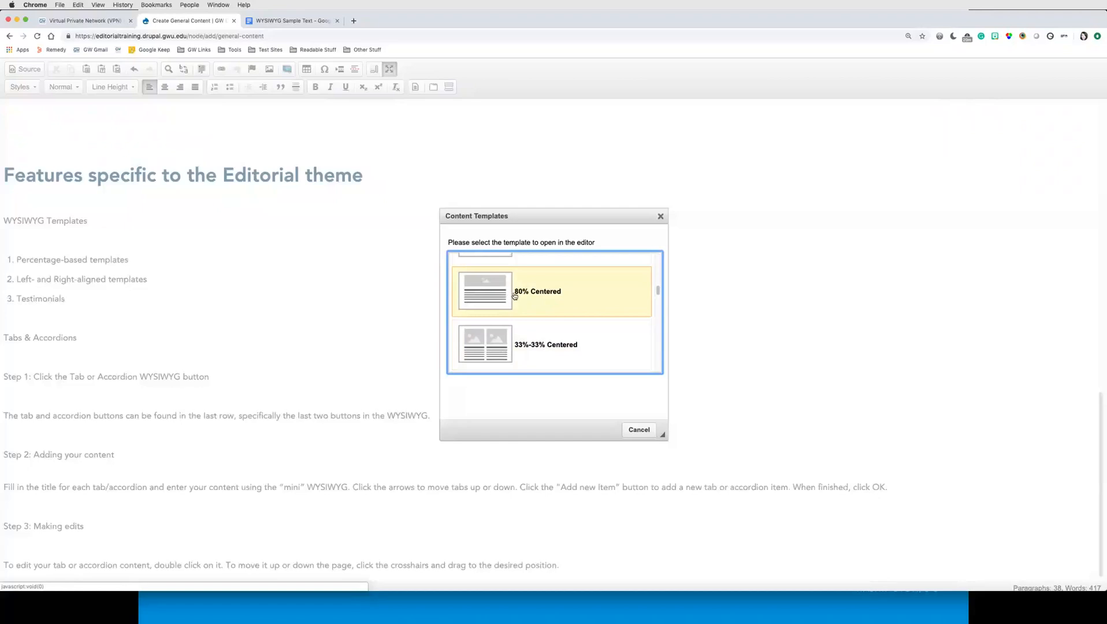
{"action": "scroll", "coordinate": [514, 295], "scroll_direction": "down", "scroll_amount": 5}
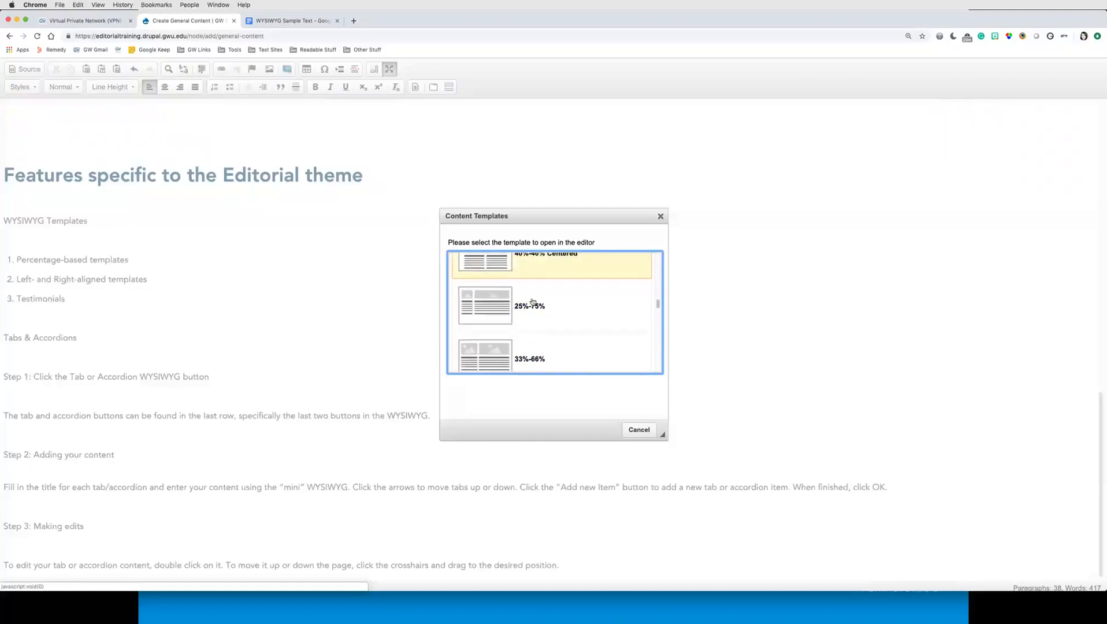
{"action": "scroll", "coordinate": [548, 306], "scroll_direction": "down", "scroll_amount": 5}
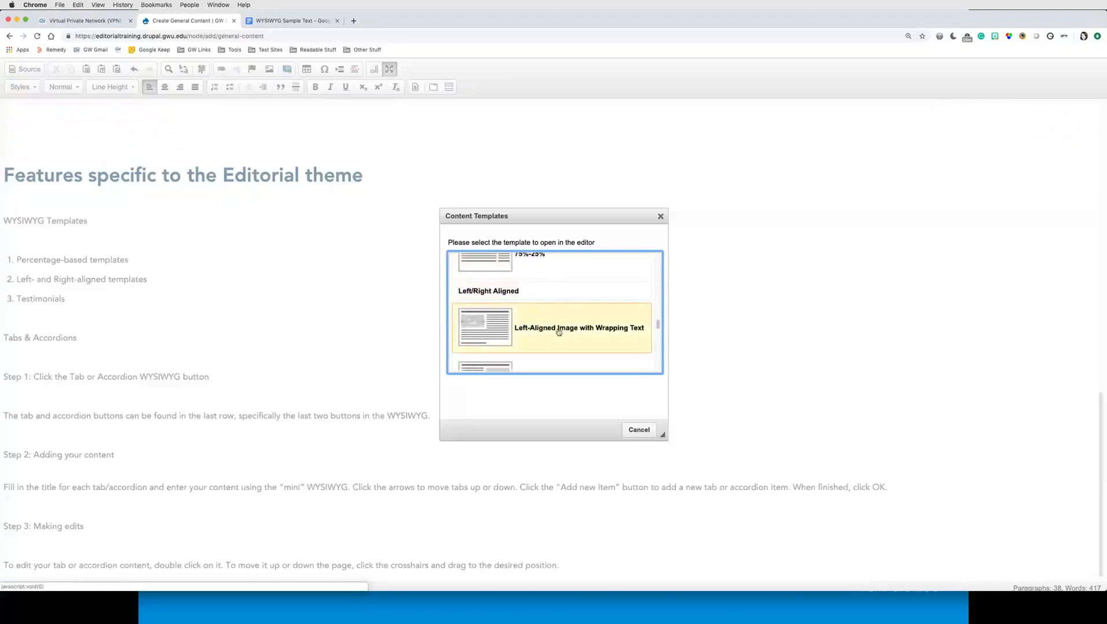
{"action": "scroll", "coordinate": [566, 338], "scroll_direction": "down", "scroll_amount": 1}
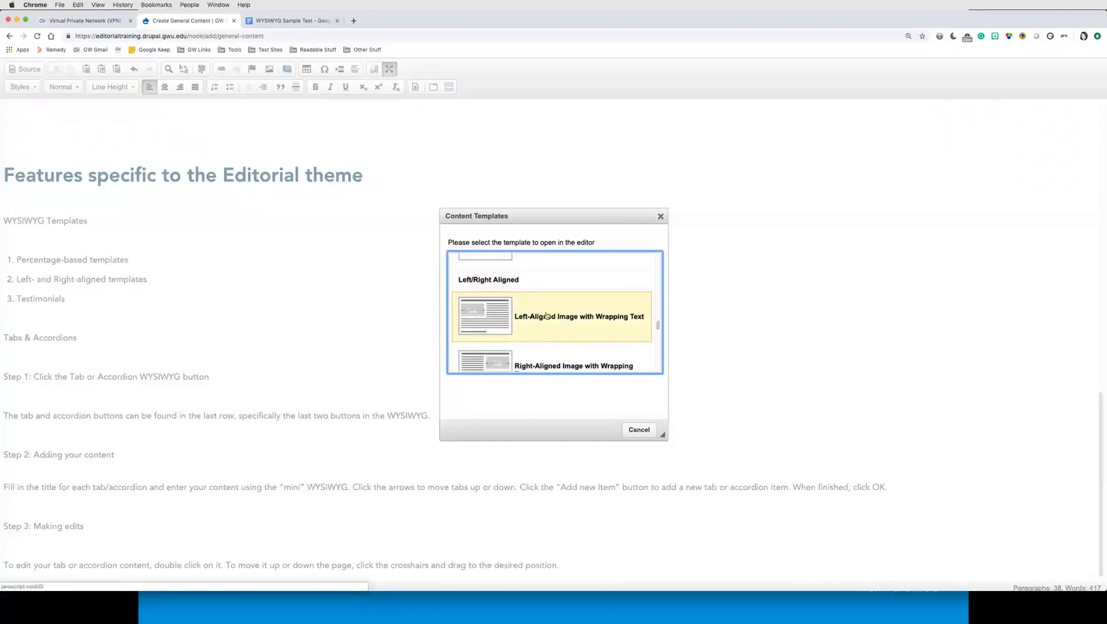
{"action": "scroll", "coordinate": [546, 319], "scroll_direction": "down", "scroll_amount": 1}
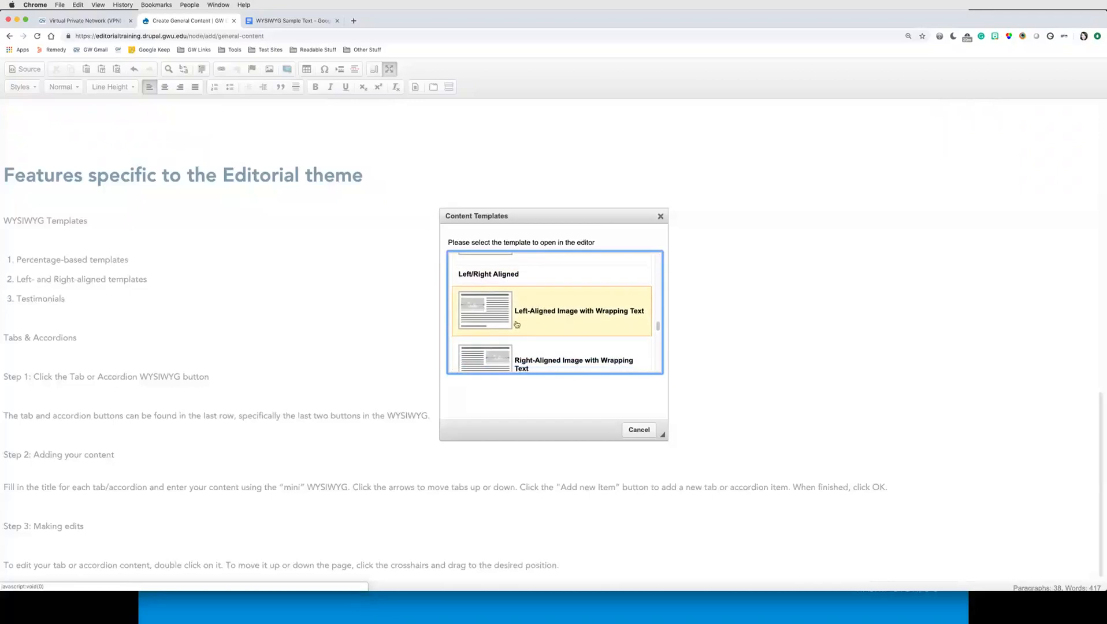
{"action": "scroll", "coordinate": [498, 329], "scroll_direction": "down", "scroll_amount": 5}
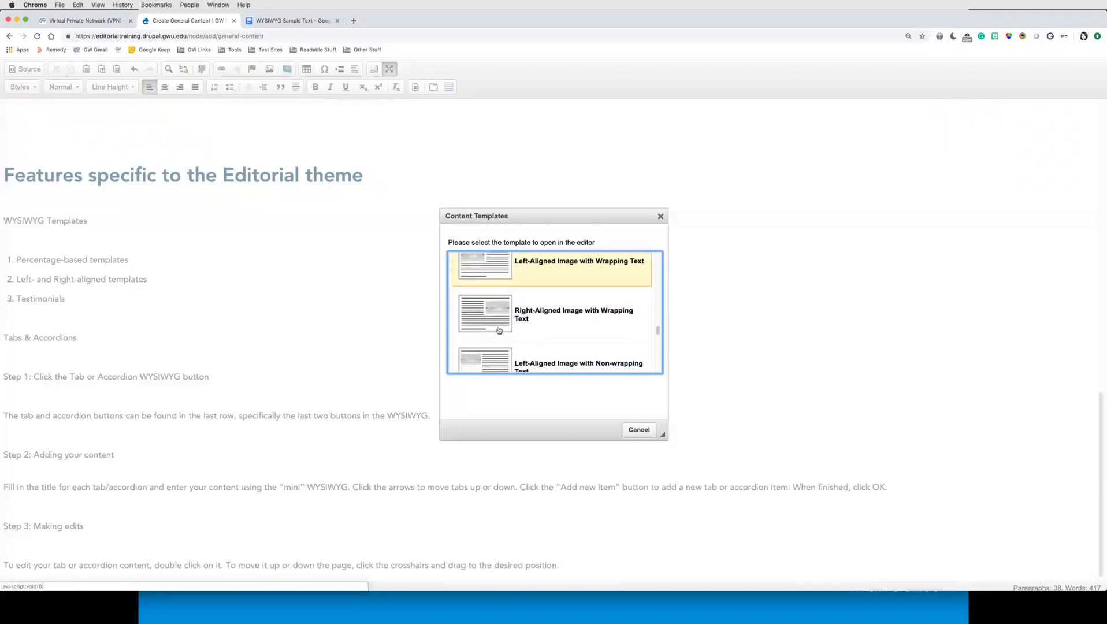
{"action": "scroll", "coordinate": [506, 279], "scroll_direction": "up", "scroll_amount": 2}
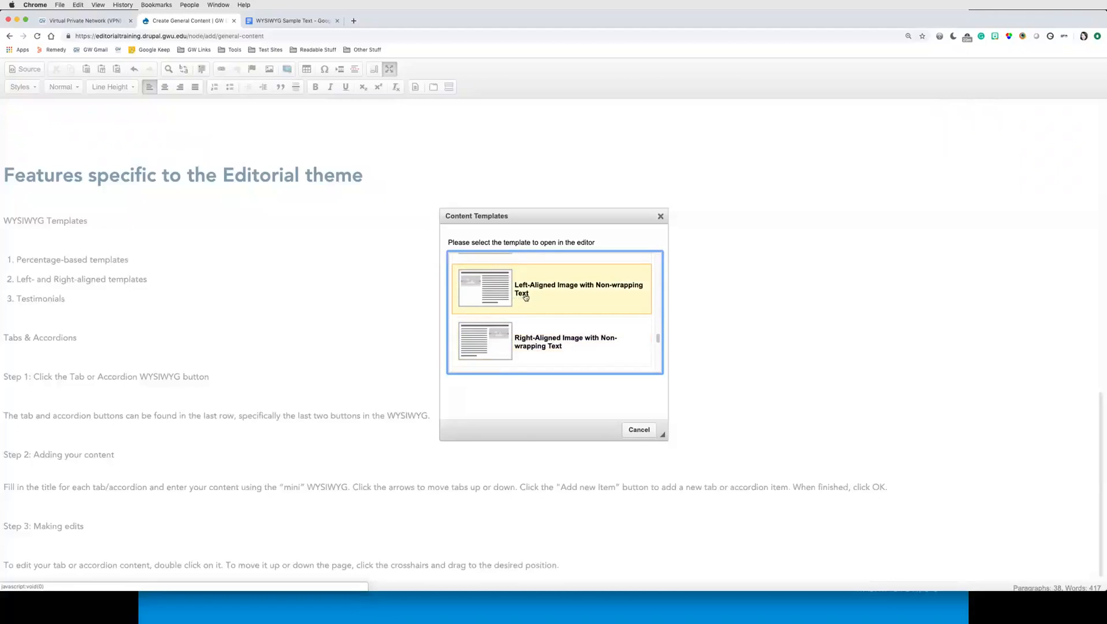
{"action": "scroll", "coordinate": [525, 297], "scroll_direction": "down", "scroll_amount": 5}
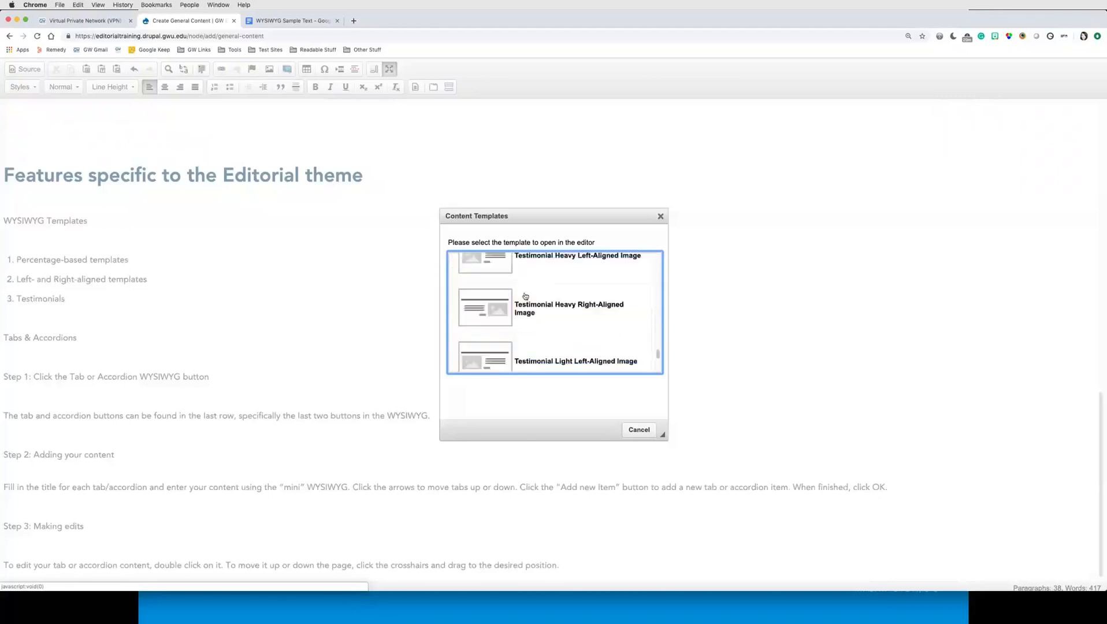
{"action": "scroll", "coordinate": [526, 297], "scroll_direction": "down", "scroll_amount": 3}
{"action": "scroll", "coordinate": [526, 297], "scroll_direction": "up", "scroll_amount": 3}
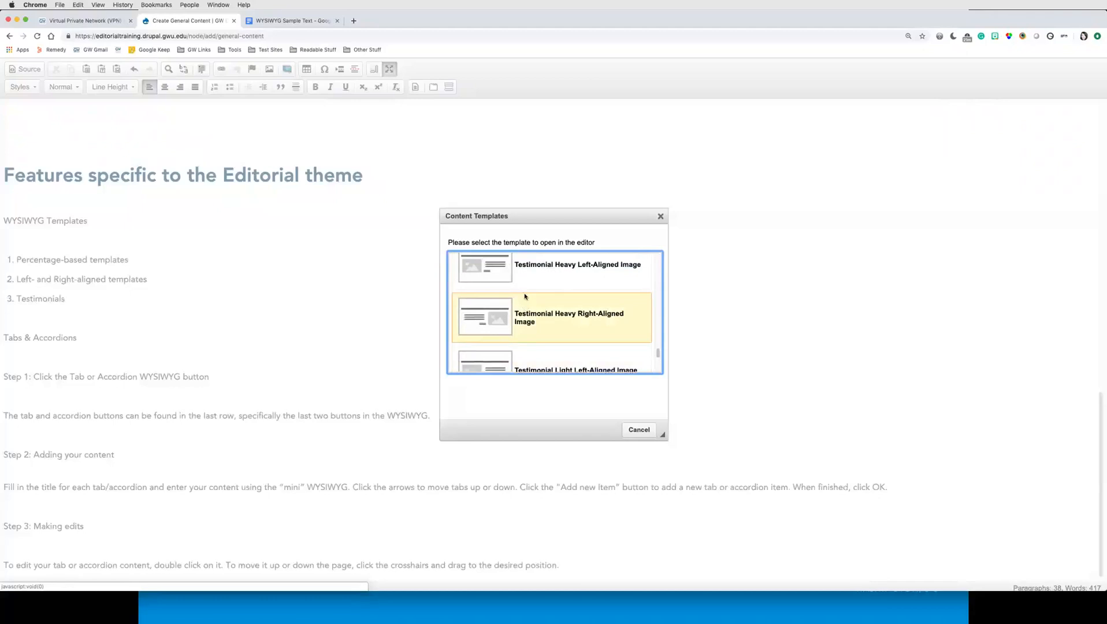
{"action": "scroll", "coordinate": [525, 296], "scroll_direction": "up", "scroll_amount": 3}
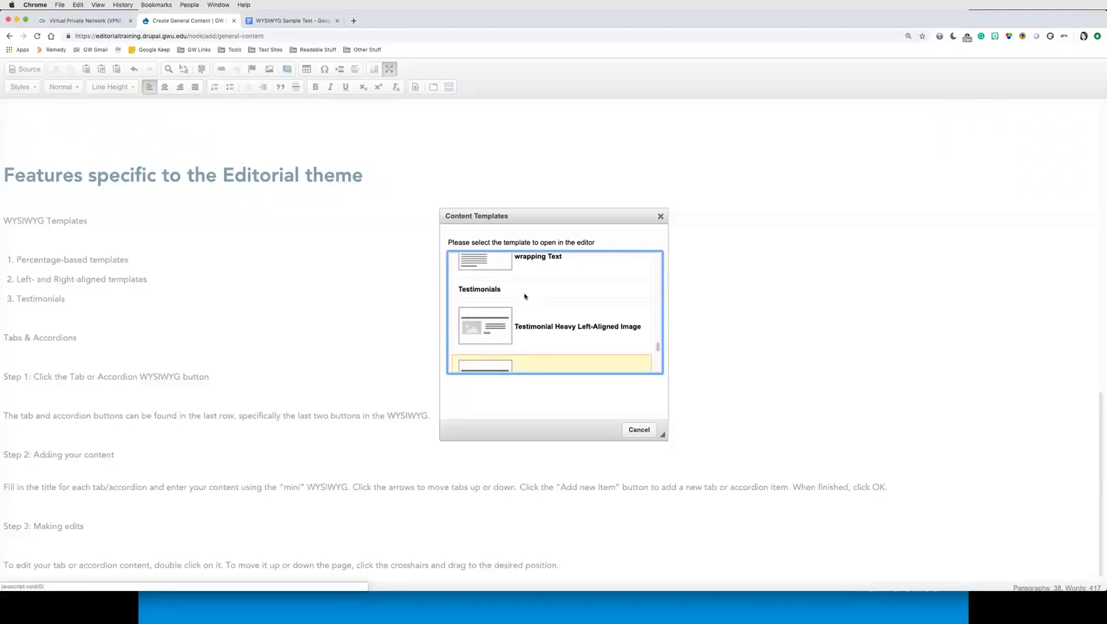
{"action": "scroll", "coordinate": [525, 297], "scroll_direction": "down", "scroll_amount": 1}
{"action": "scroll", "coordinate": [525, 297], "scroll_direction": "down", "scroll_amount": 1}
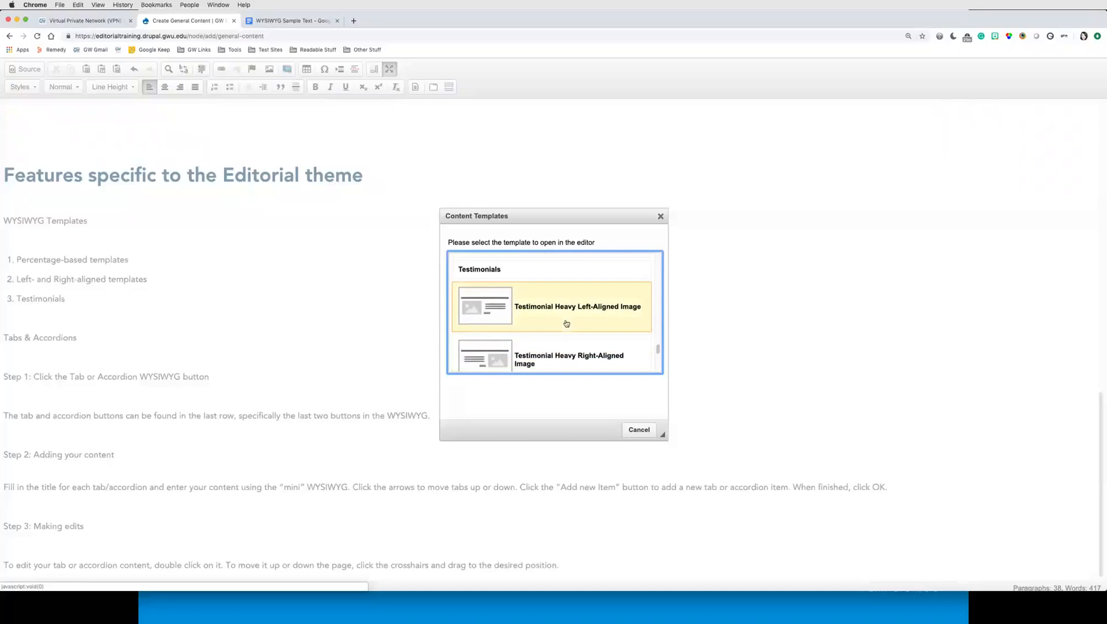
{"action": "scroll", "coordinate": [564, 321], "scroll_direction": "down", "scroll_amount": 1}
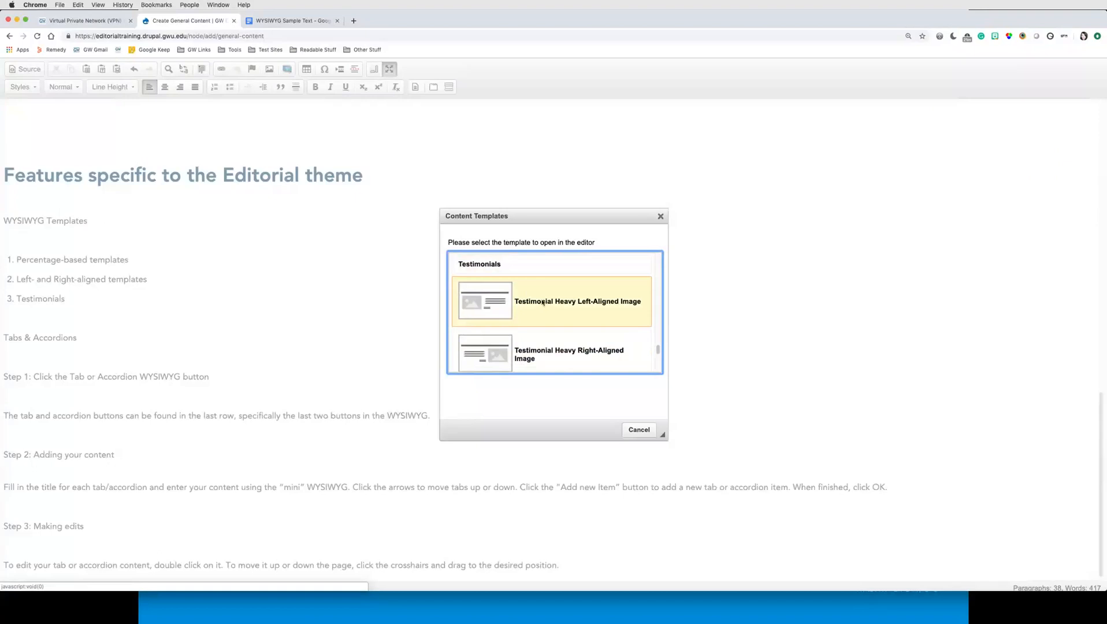
Step: Insert the Testimonial Heavy Left-Aligned Image template below the 'Tabs & Accordions' line
{"action": "left_click", "coordinate": [544, 304]}
{"action": "scroll", "coordinate": [589, 388], "scroll_direction": "down", "scroll_amount": 4}
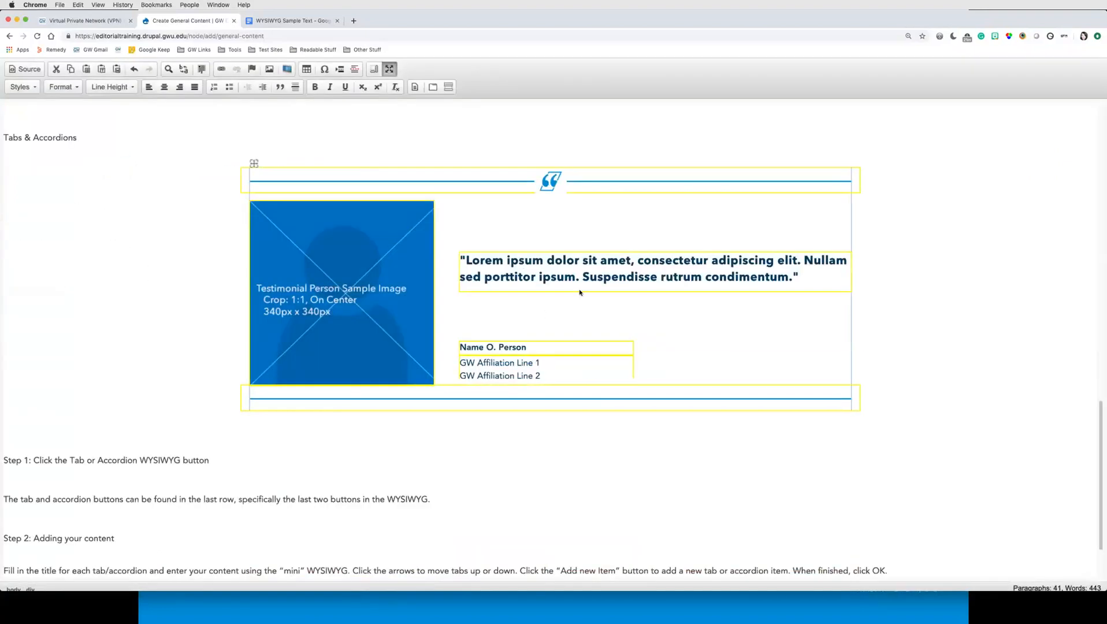
{"action": "left_click_drag", "start_coordinate": [466, 259], "coordinate": [798, 277]}
{"action": "left_click", "coordinate": [799, 277]}
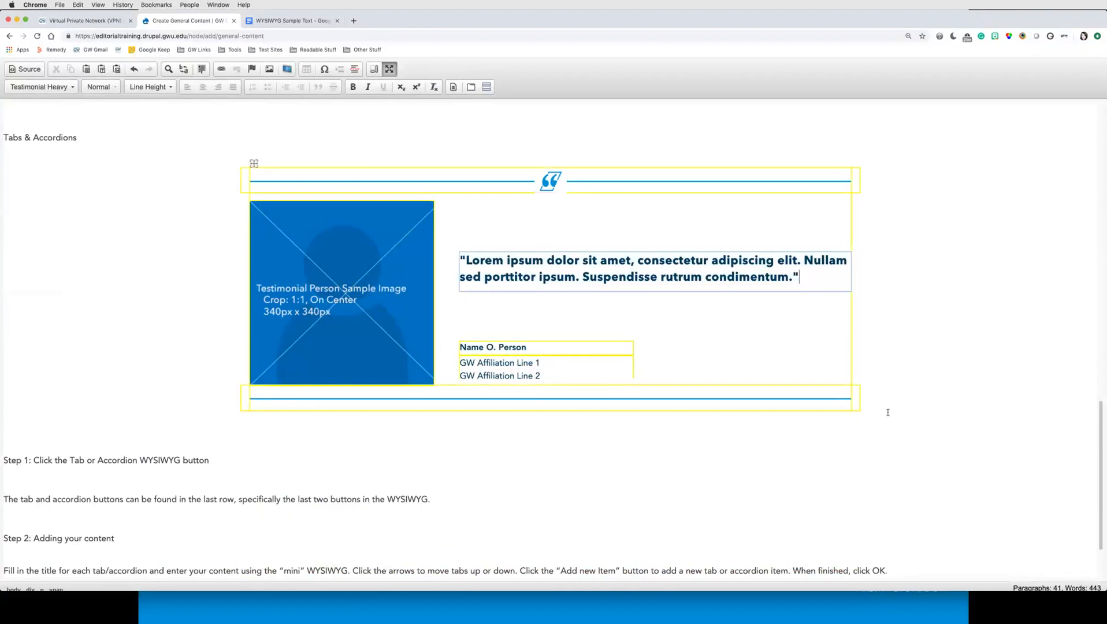
{"action": "left_click", "coordinate": [919, 424]}
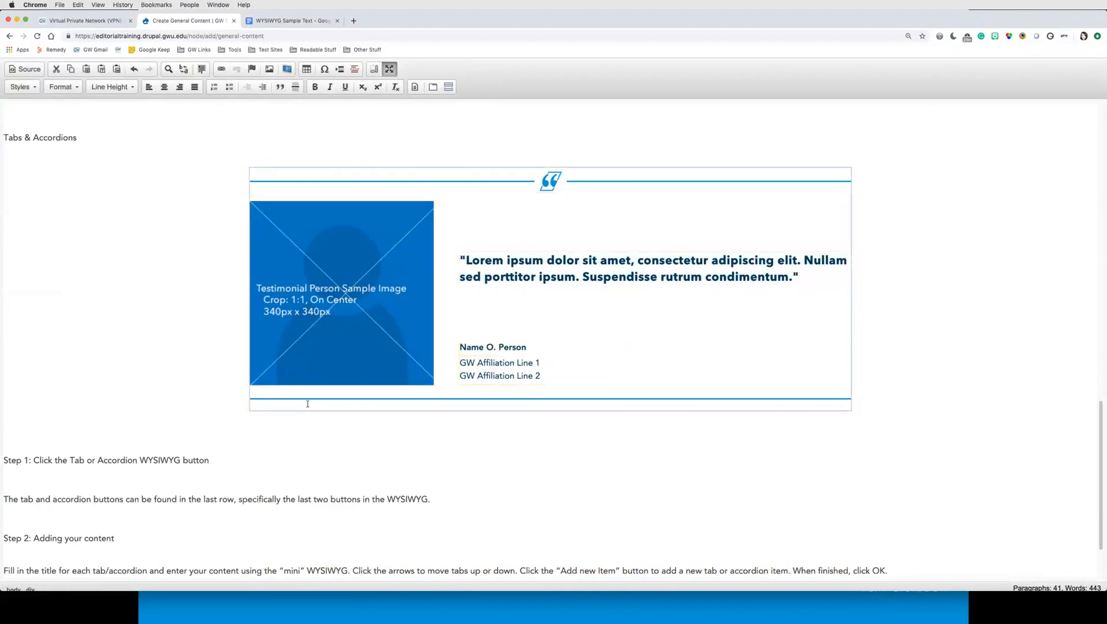
Step: Insert an empty paragraph directly below the testimonial template
{"action": "left_click", "coordinate": [579, 414]}
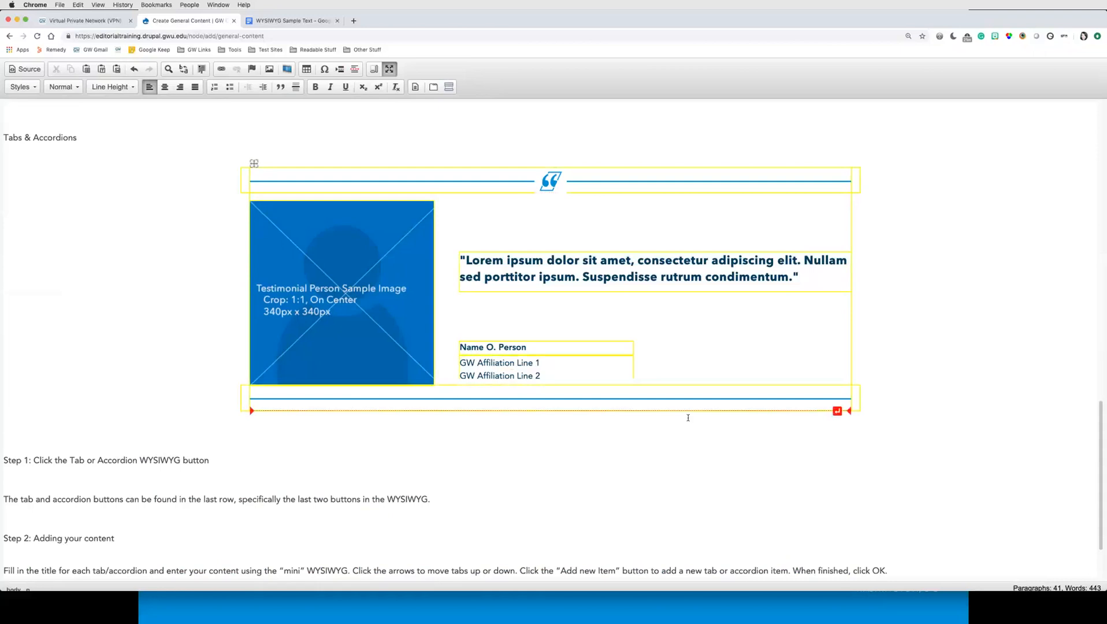
{"action": "left_click", "coordinate": [838, 412]}
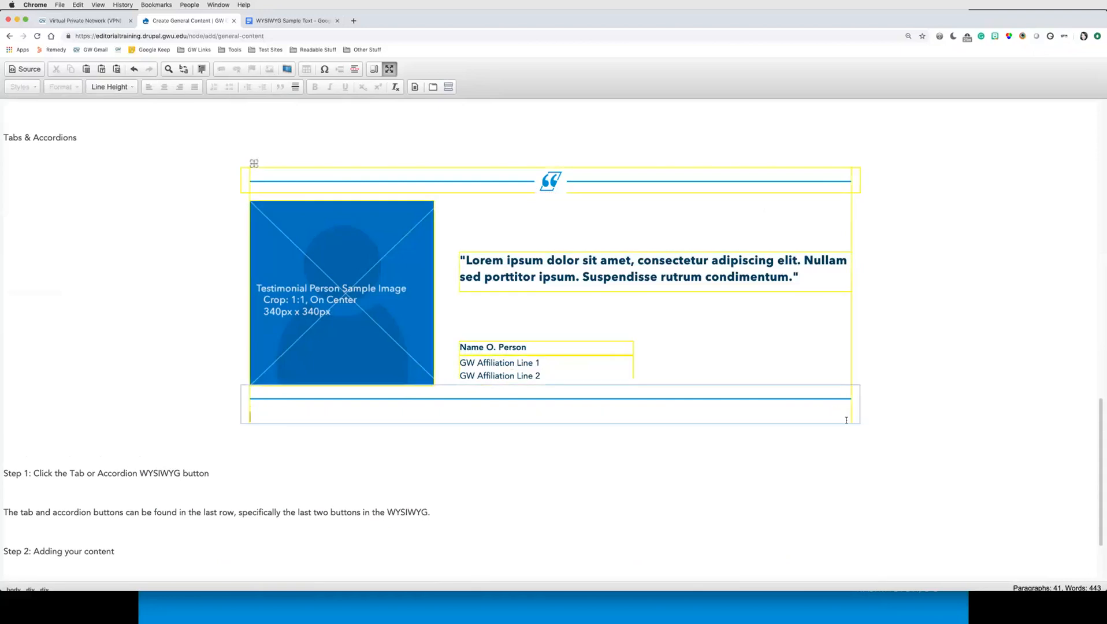
{"action": "left_click", "coordinate": [745, 429]}
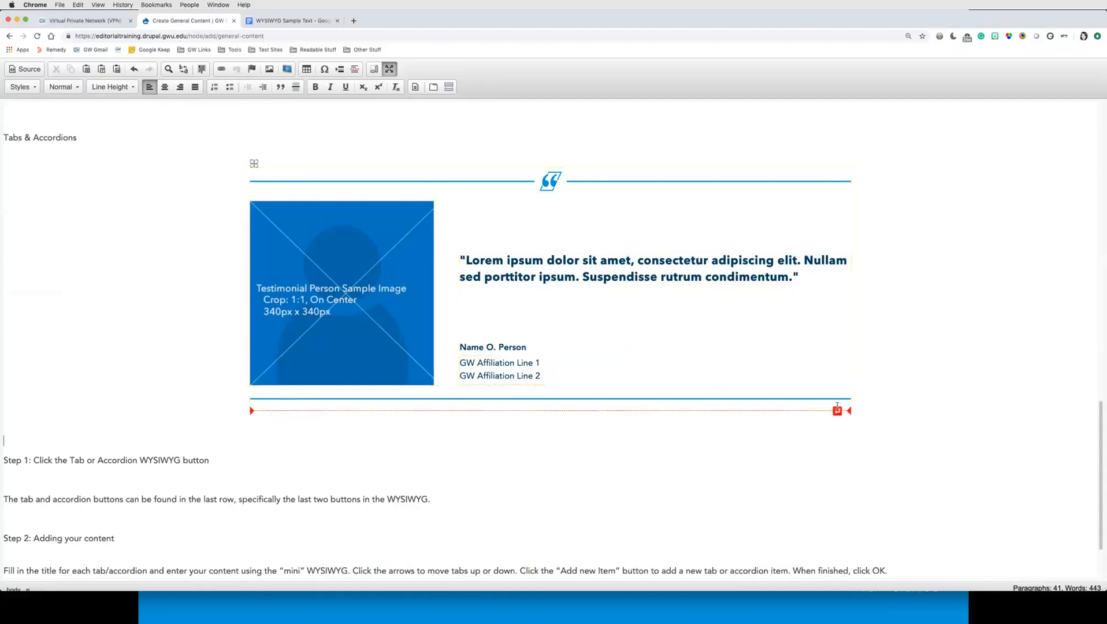
{"action": "left_click", "coordinate": [837, 411]}
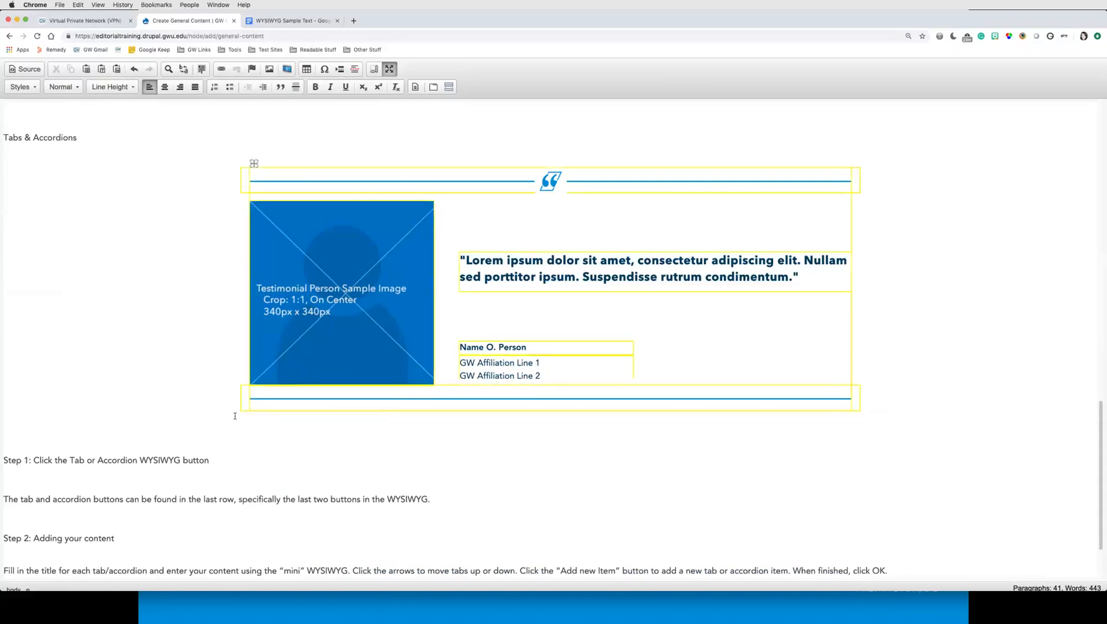
Step: Open the content templates, browse the testimonial options, and insert the Testimonial Light Right-Aligned Image template
{"action": "left_click", "coordinate": [414, 88]}
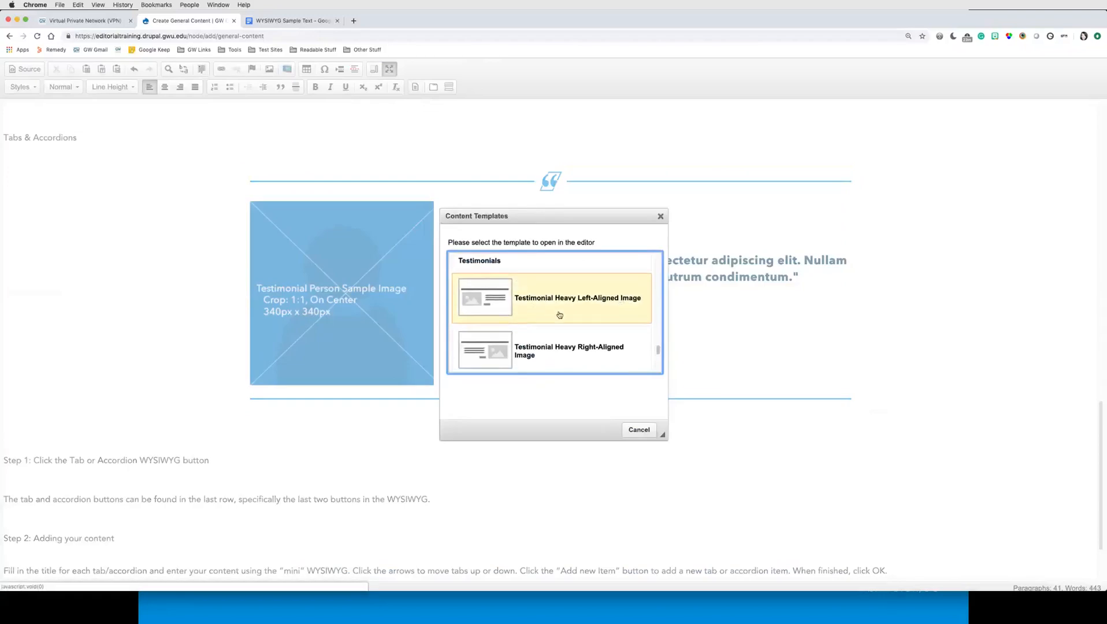
{"action": "scroll", "coordinate": [573, 340], "scroll_direction": "down", "scroll_amount": 2}
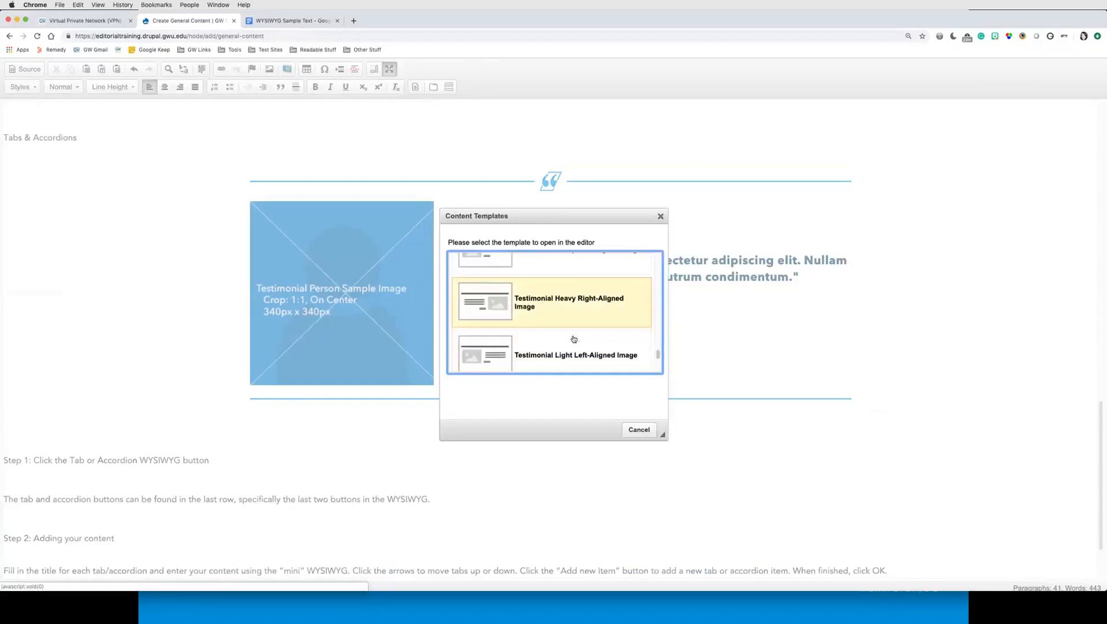
{"action": "scroll", "coordinate": [531, 314], "scroll_direction": "up", "scroll_amount": 2}
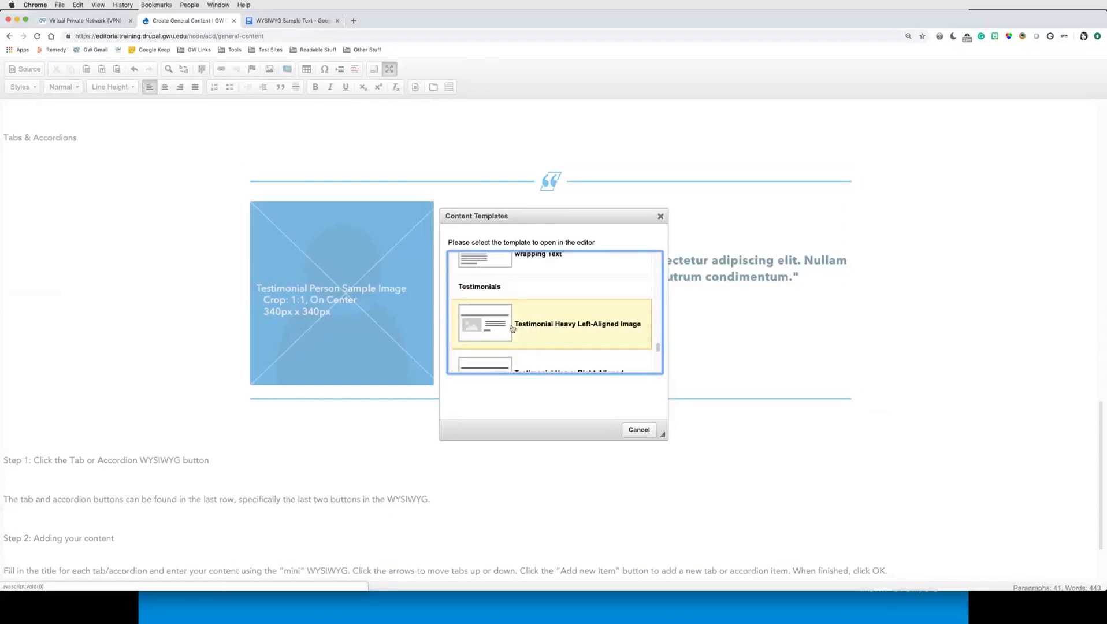
{"action": "scroll", "coordinate": [572, 341], "scroll_direction": "down", "scroll_amount": 1}
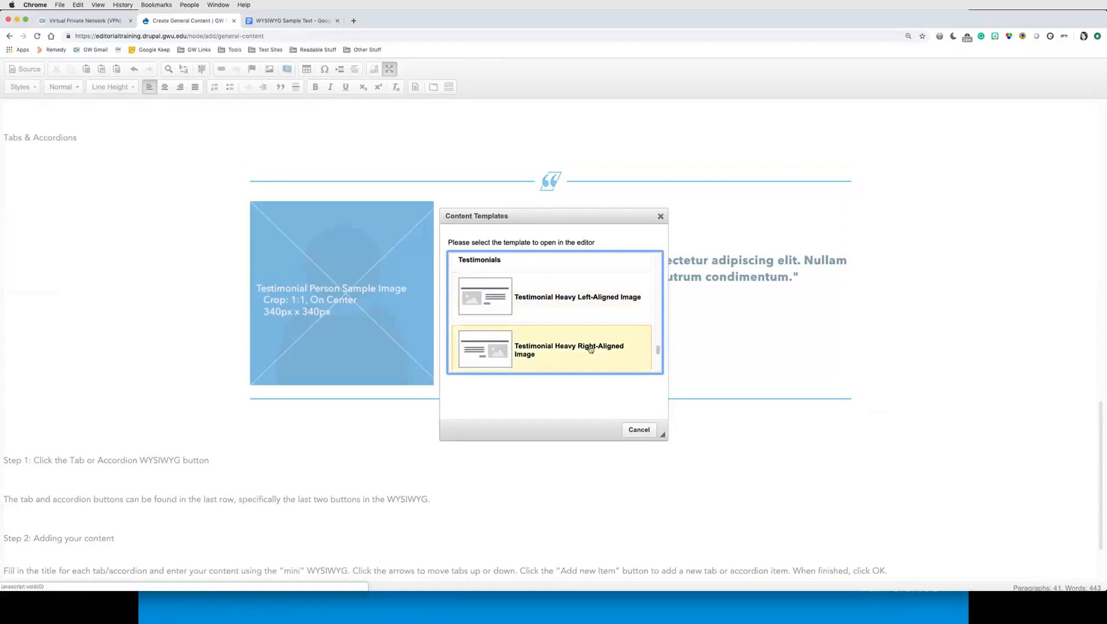
{"action": "scroll", "coordinate": [590, 349], "scroll_direction": "down", "scroll_amount": 1}
{"action": "scroll", "coordinate": [588, 348], "scroll_direction": "down", "scroll_amount": 1}
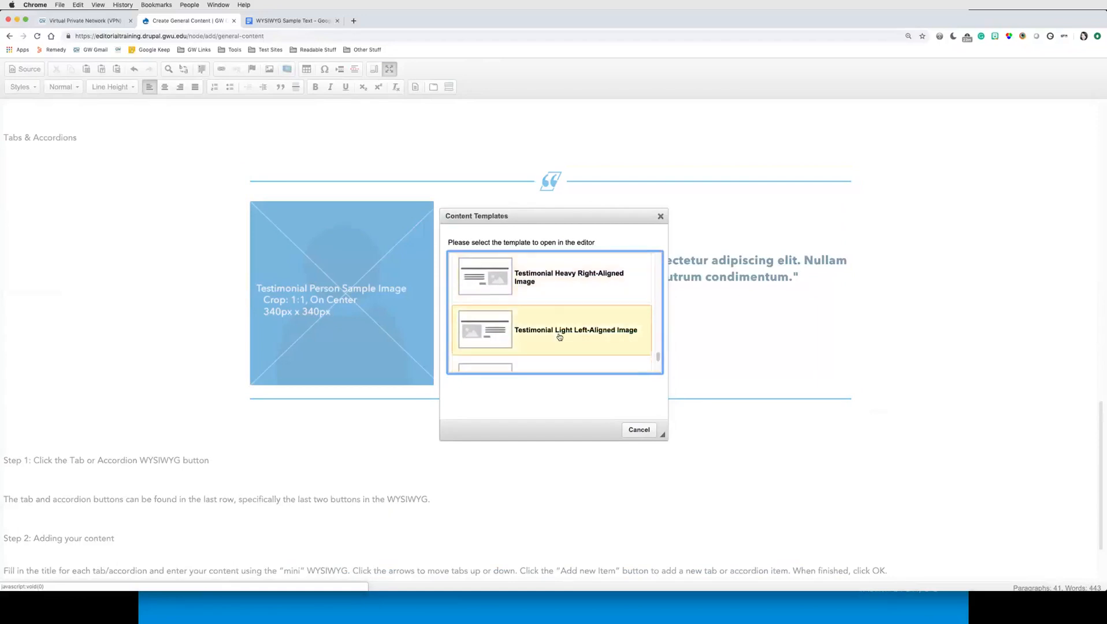
{"action": "scroll", "coordinate": [559, 337], "scroll_direction": "down", "scroll_amount": 3}
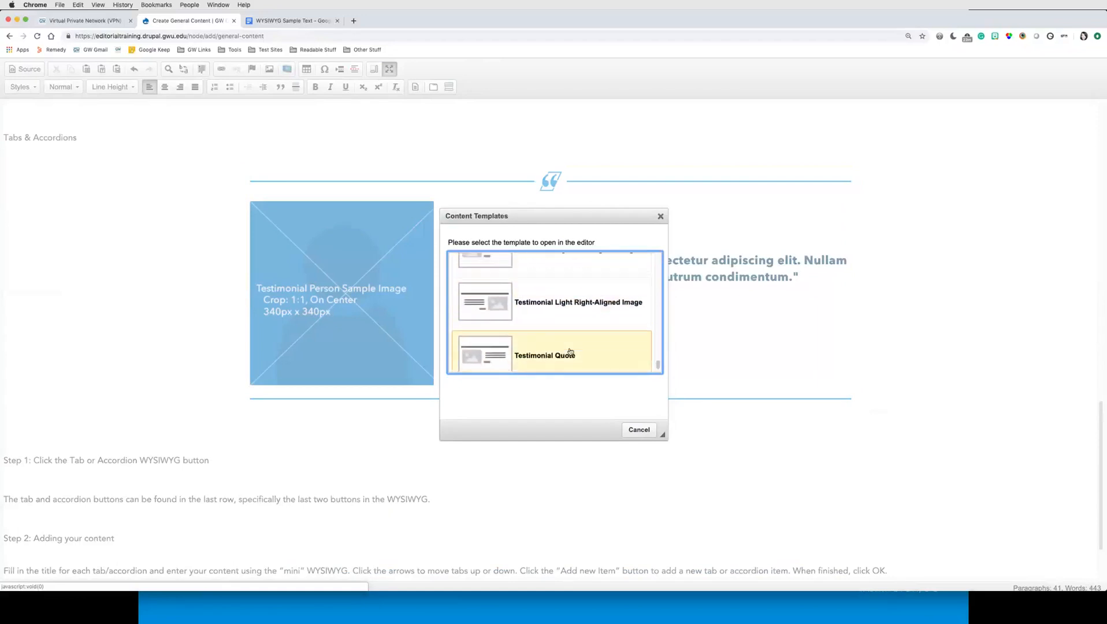
{"action": "scroll", "coordinate": [590, 315], "scroll_direction": "up", "scroll_amount": 1}
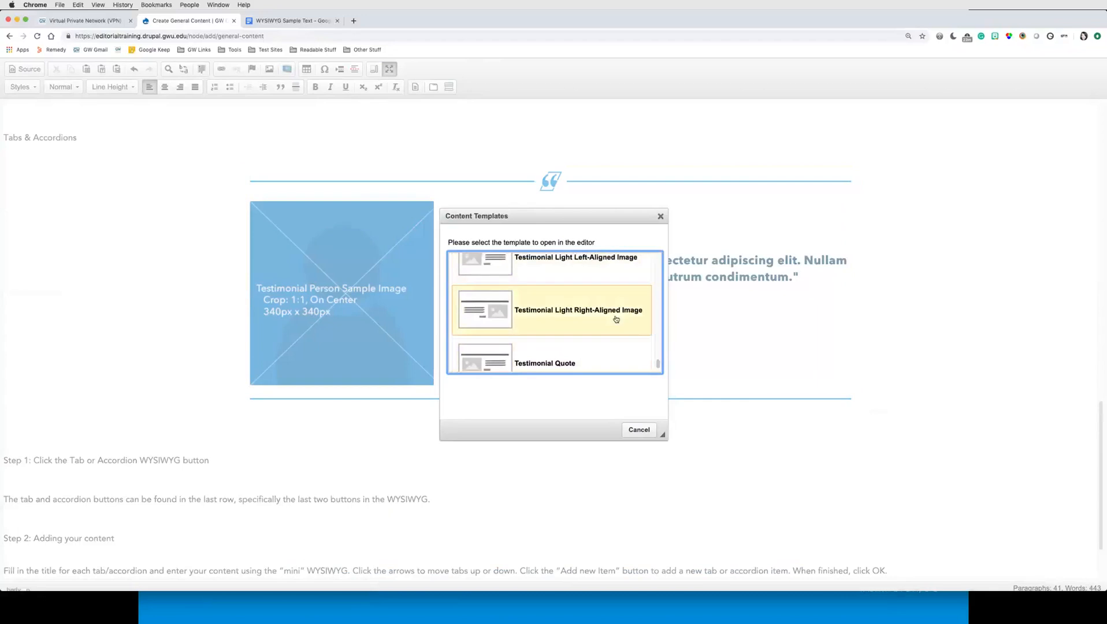
{"action": "left_click", "coordinate": [582, 321]}
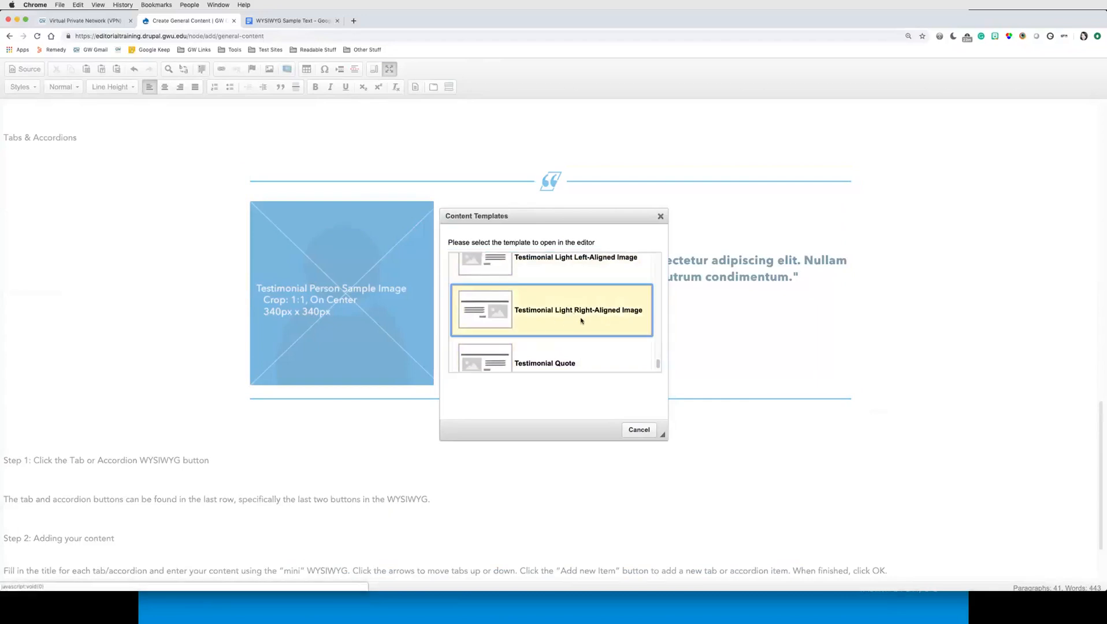
{"action": "scroll", "coordinate": [641, 364], "scroll_direction": "down", "scroll_amount": 3}
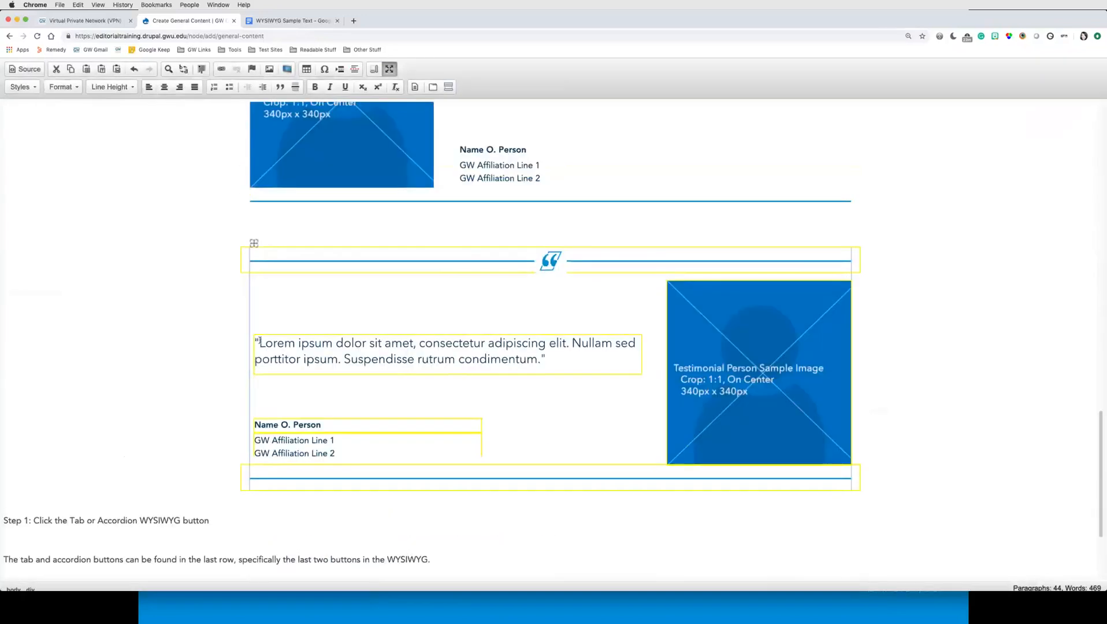
Step: Inspect the new testimonial's quote and affiliation text, then add an empty paragraph above the 'Step 1' line
{"action": "left_click_drag", "start_coordinate": [259, 342], "coordinate": [544, 357]}
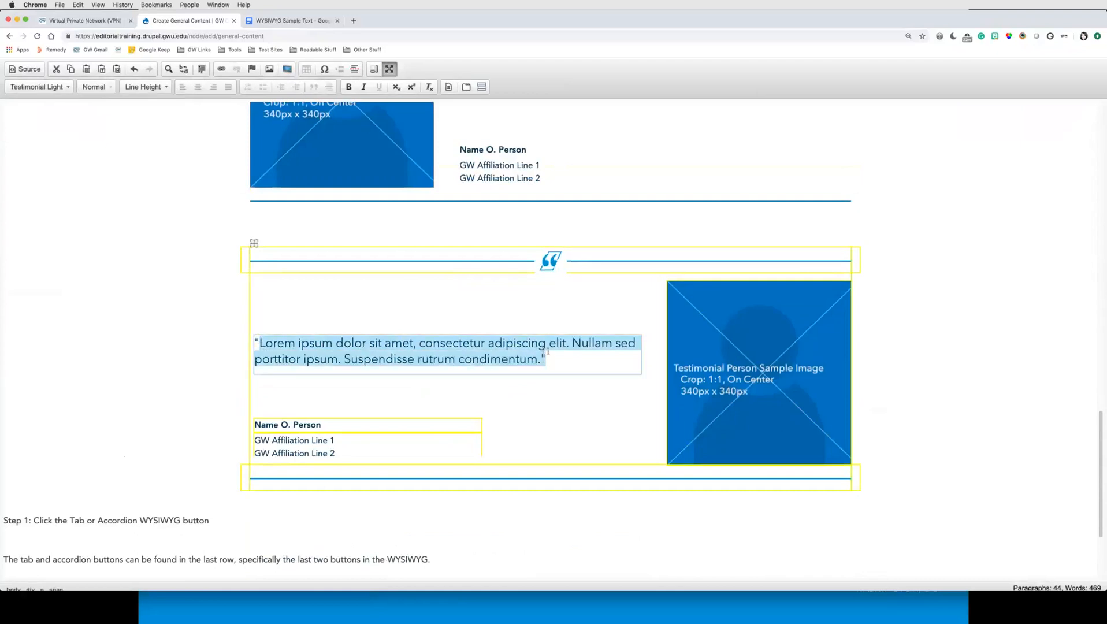
{"action": "left_click", "coordinate": [718, 345]}
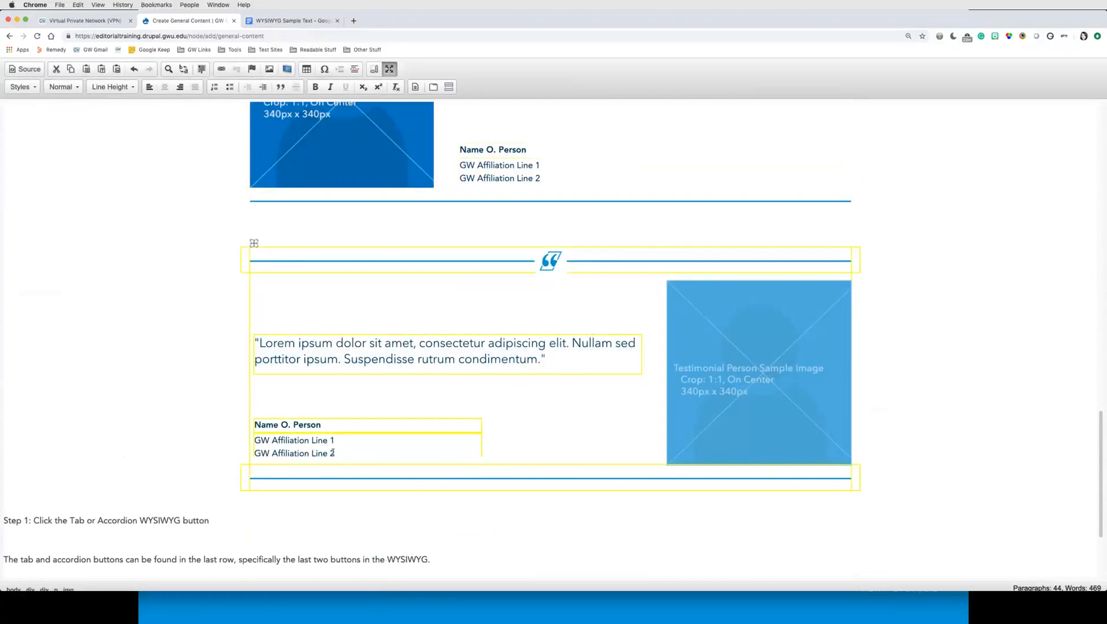
{"action": "left_click_drag", "start_coordinate": [332, 451], "coordinate": [281, 428]}
{"action": "left_click", "coordinate": [555, 271]}
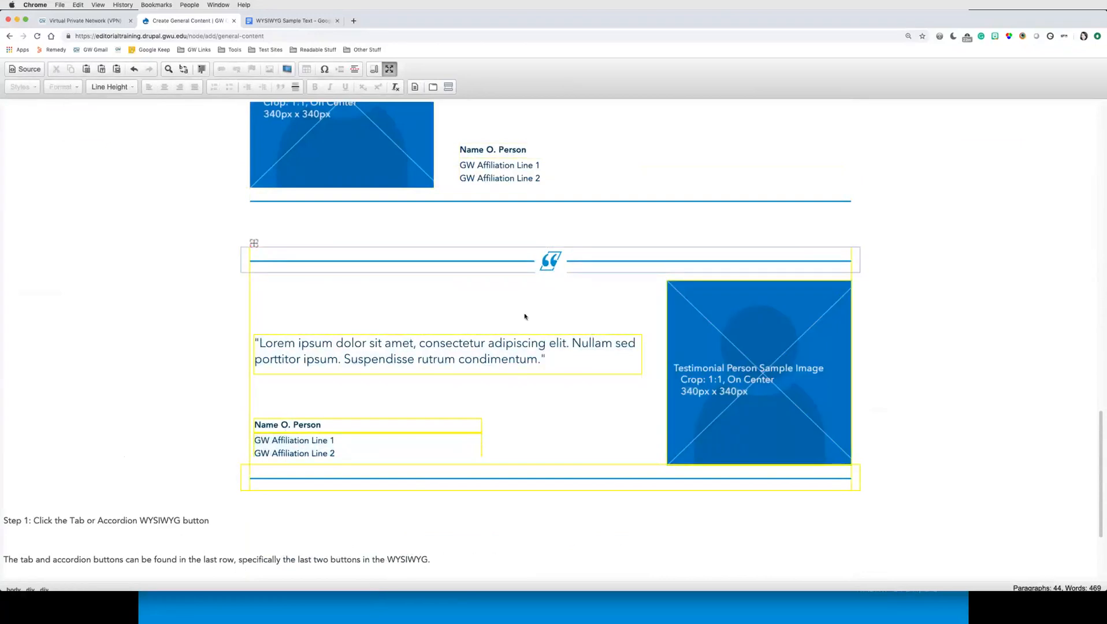
{"action": "scroll", "coordinate": [544, 402], "scroll_direction": "down", "scroll_amount": 3}
{"action": "left_click", "coordinate": [119, 454]}
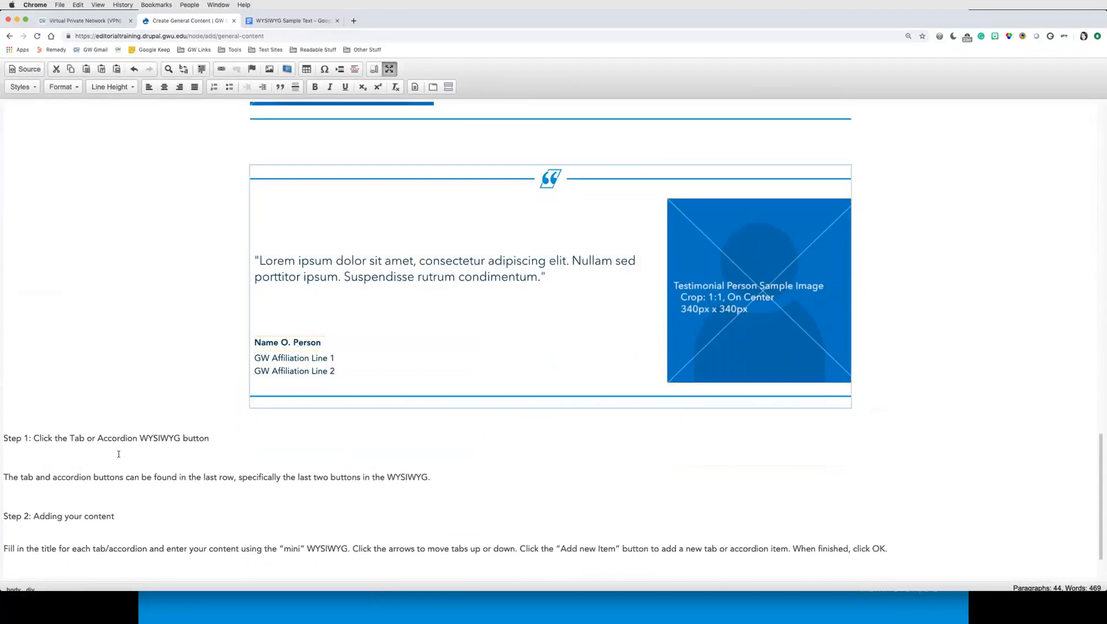
{"action": "left_click", "coordinate": [29, 427]}
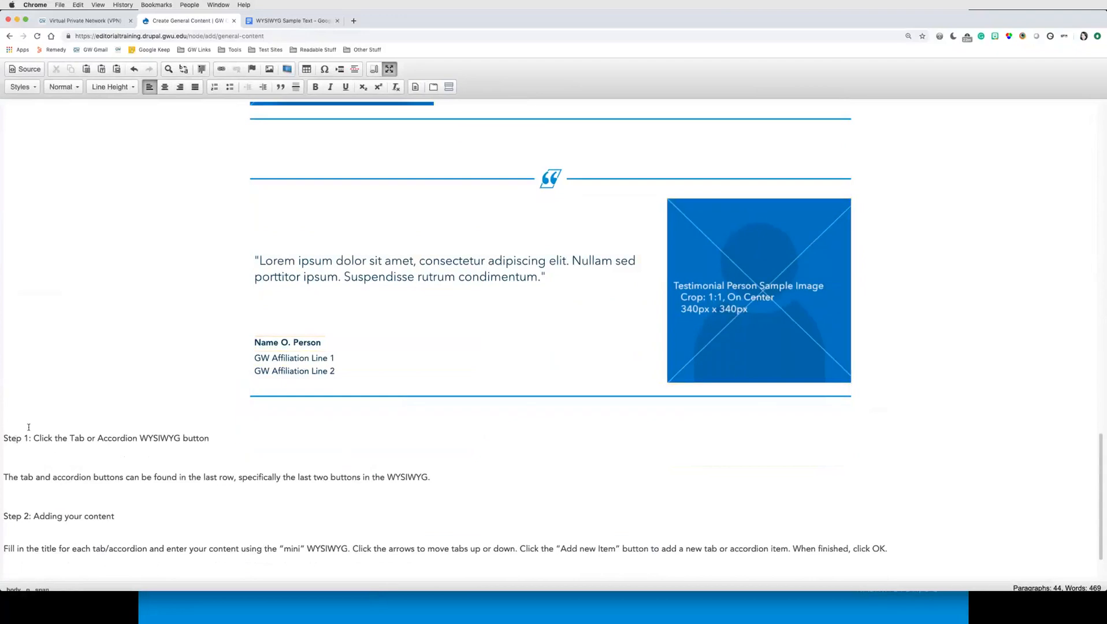
{"action": "key", "text": "Return"}
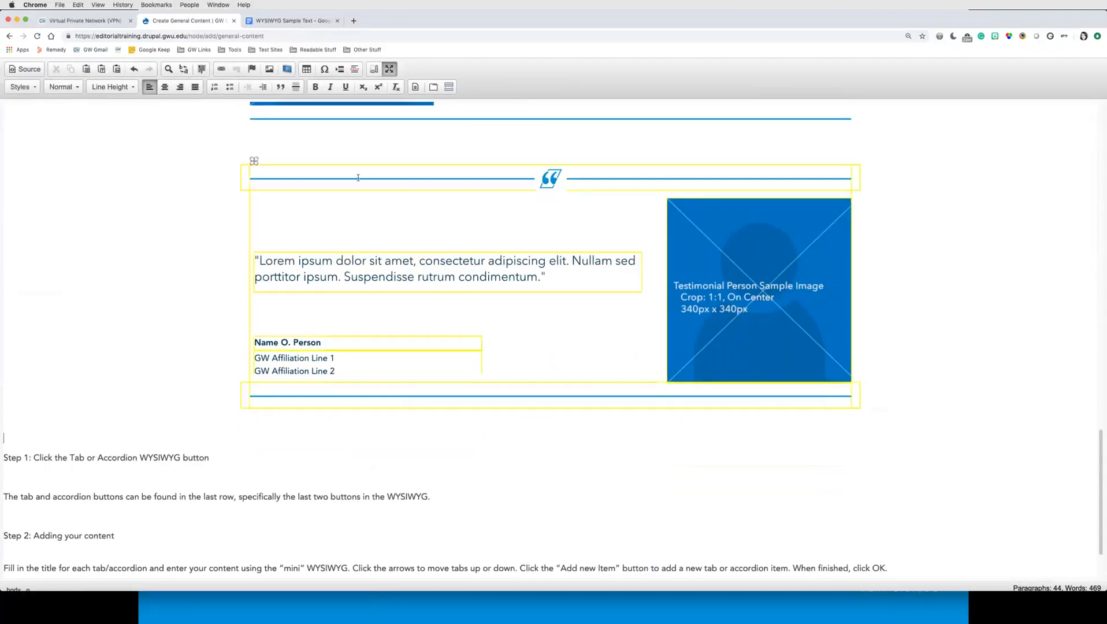
Step: Insert the Testimonial Quote template into the new empty paragraph below the right-aligned testimonial
{"action": "left_click", "coordinate": [415, 87]}
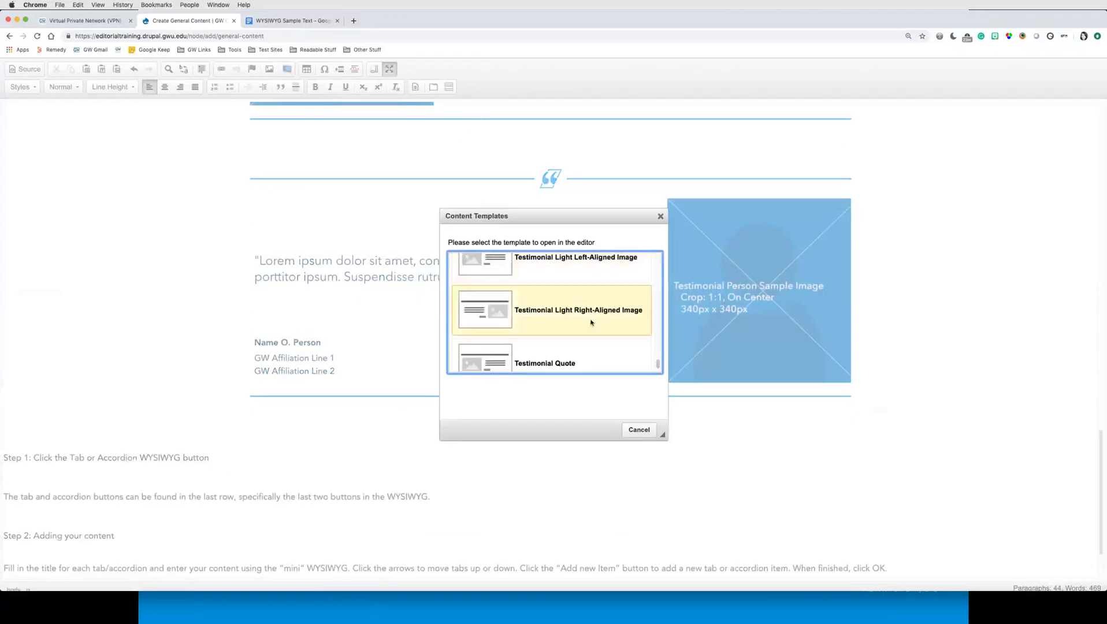
{"action": "scroll", "coordinate": [554, 346], "scroll_direction": "down", "scroll_amount": 2}
{"action": "left_click", "coordinate": [552, 355]}
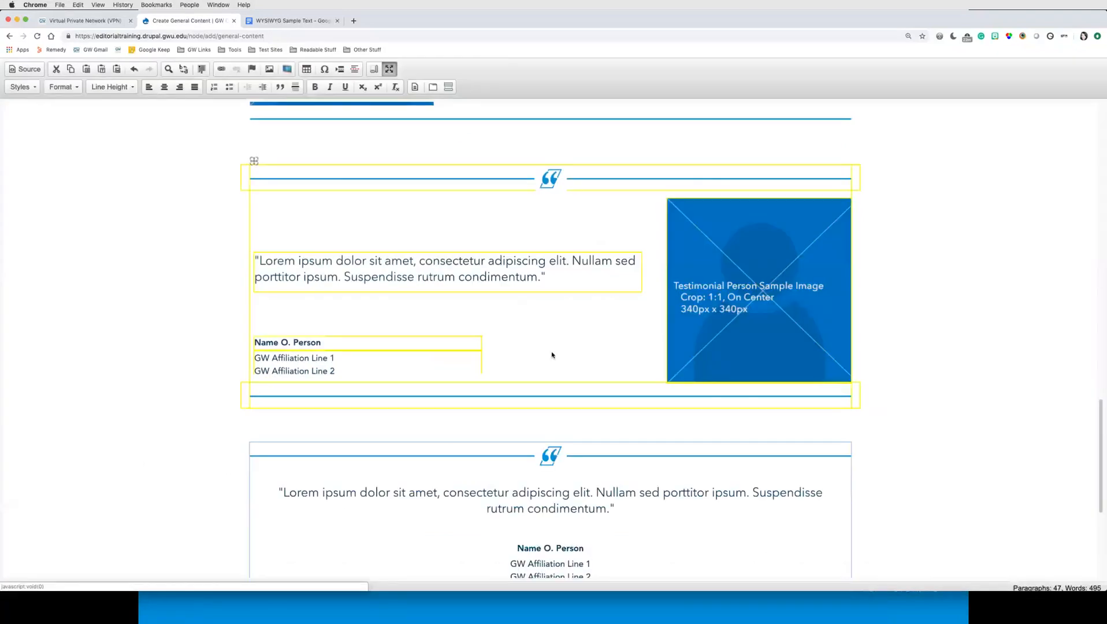
{"action": "scroll", "coordinate": [637, 436], "scroll_direction": "down", "scroll_amount": 4}
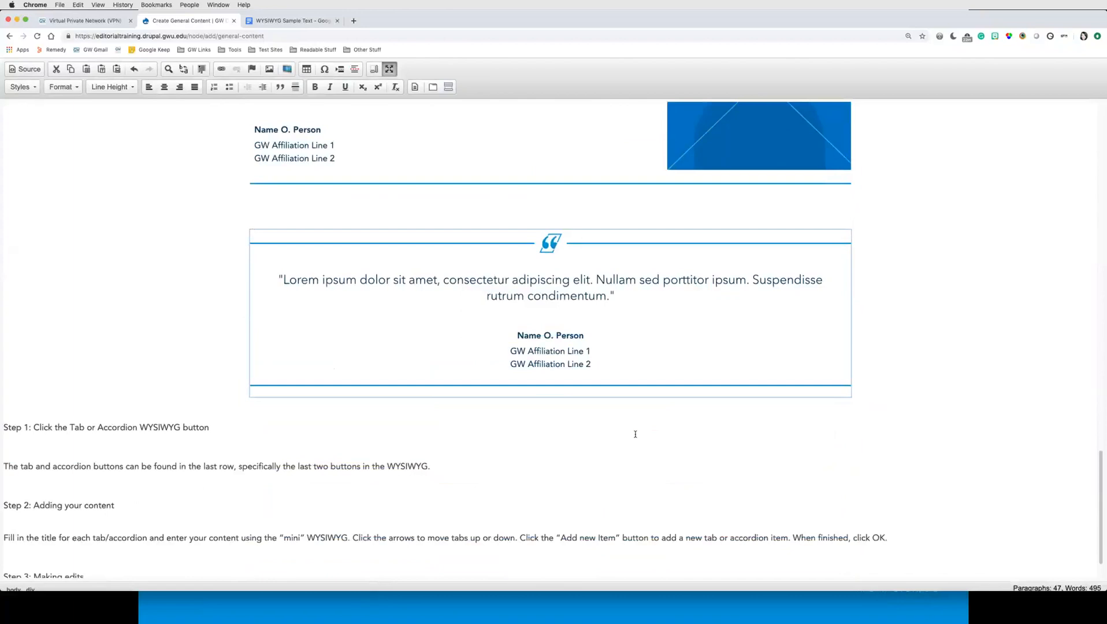
Step: Examine the Testimonial Quote's text block by selecting its quote text
{"action": "left_click_drag", "start_coordinate": [615, 297], "coordinate": [277, 281]}
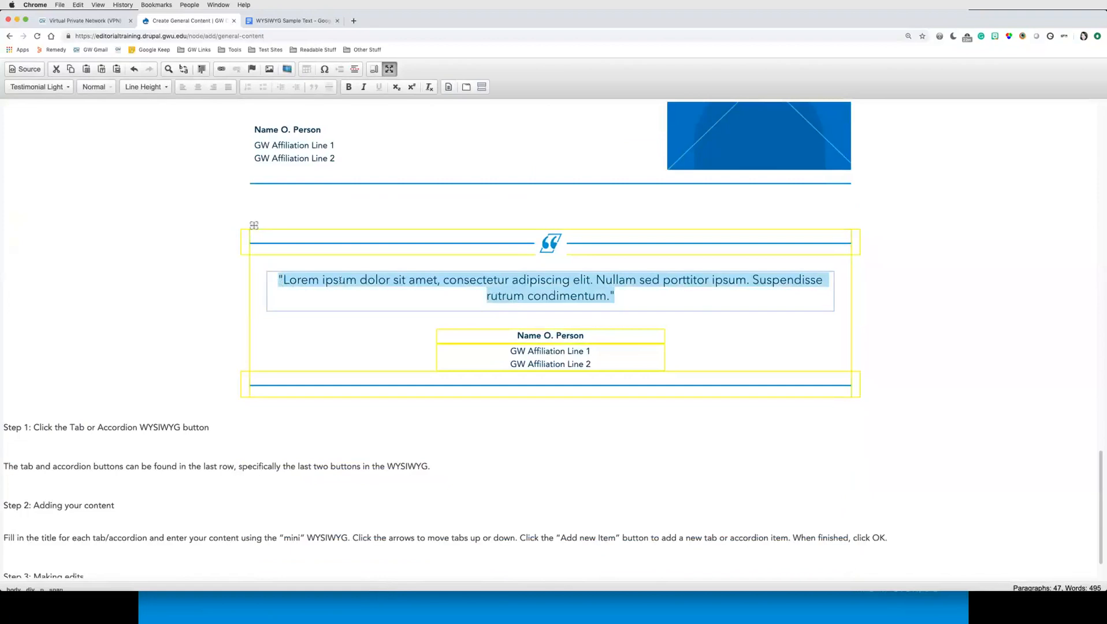
{"action": "left_click", "coordinate": [293, 280]}
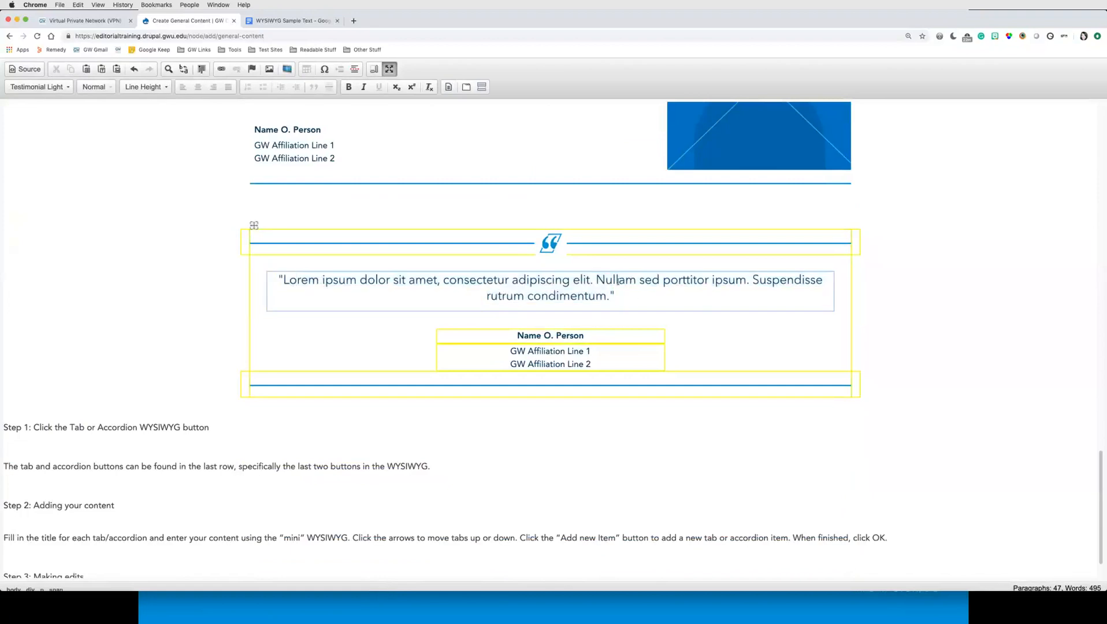
{"action": "left_click_drag", "start_coordinate": [614, 297], "coordinate": [341, 296]}
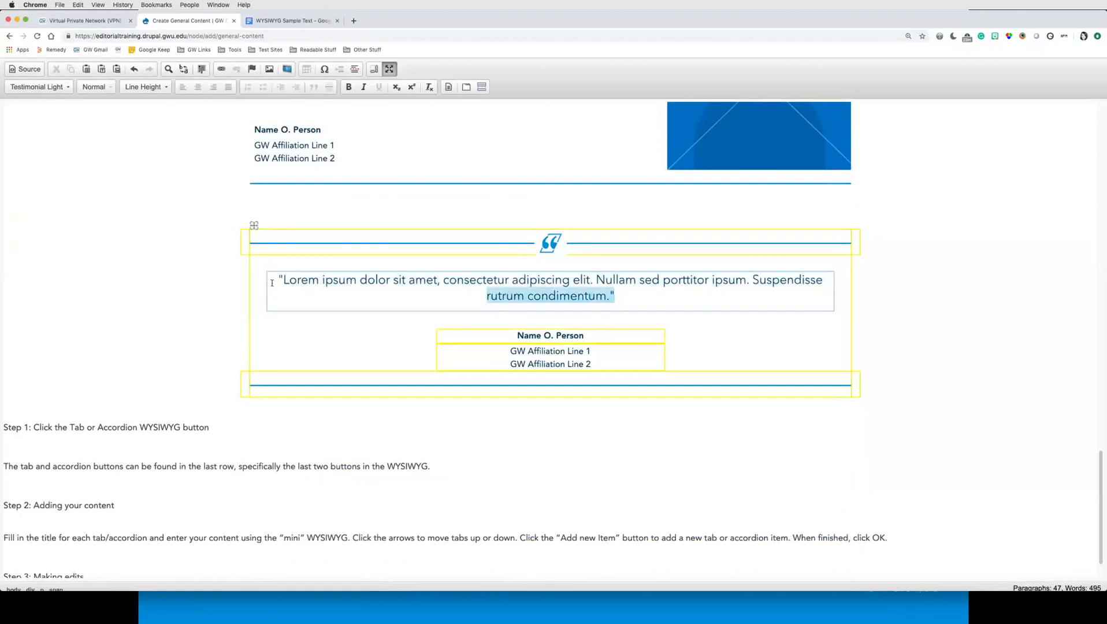
{"action": "left_click_drag", "start_coordinate": [272, 282], "coordinate": [279, 286]}
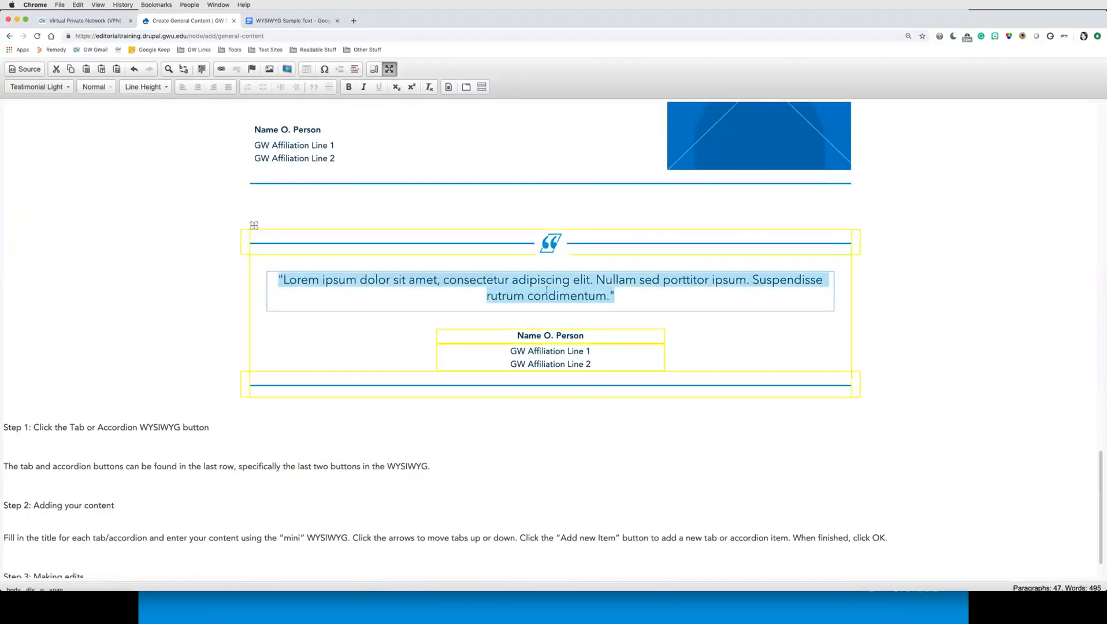
{"action": "left_click", "coordinate": [634, 288]}
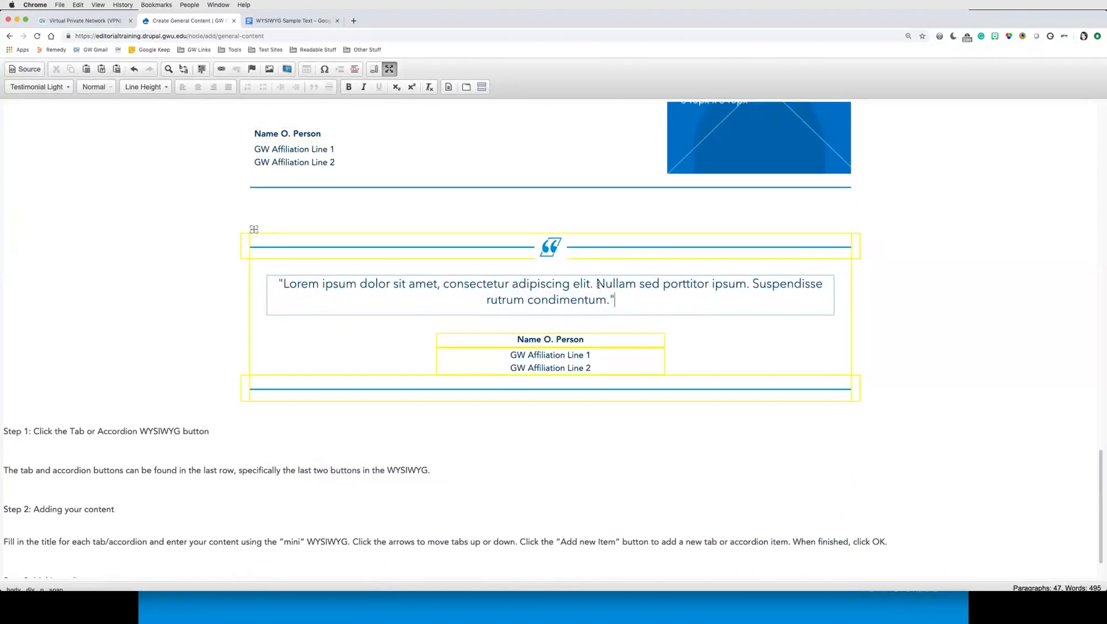
{"action": "scroll", "coordinate": [598, 284], "scroll_direction": "up", "scroll_amount": 4}
{"action": "scroll", "coordinate": [598, 285], "scroll_direction": "down", "scroll_amount": 2}
{"action": "scroll", "coordinate": [598, 285], "scroll_direction": "down", "scroll_amount": 4}
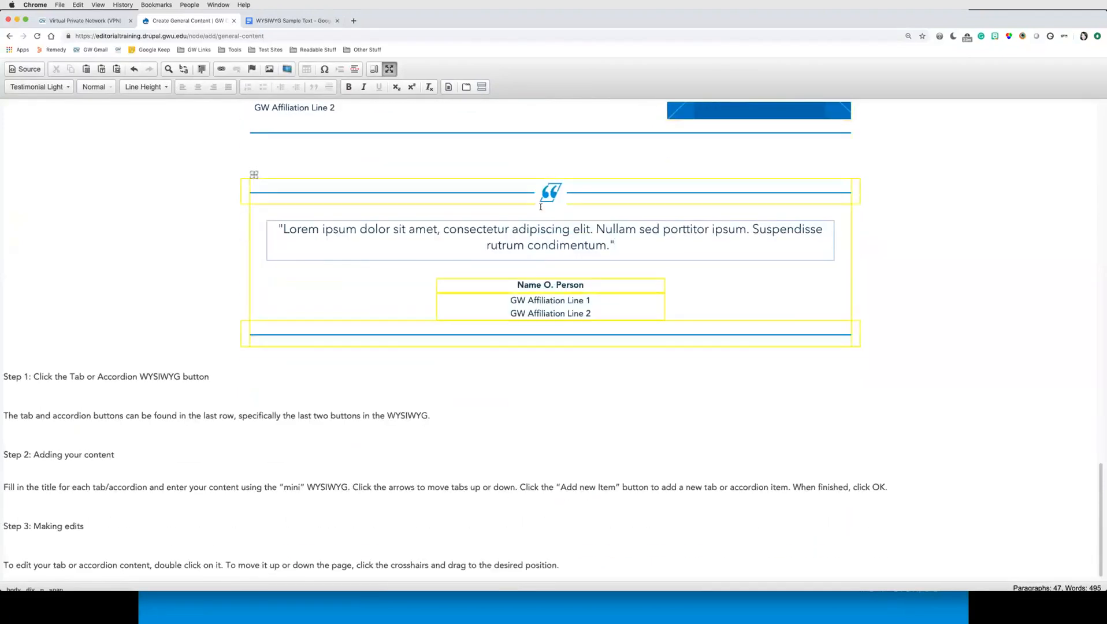
Step: Switch to the Source view and examine the HTML markup of the Testimonial Quote template
{"action": "left_click", "coordinate": [32, 71]}
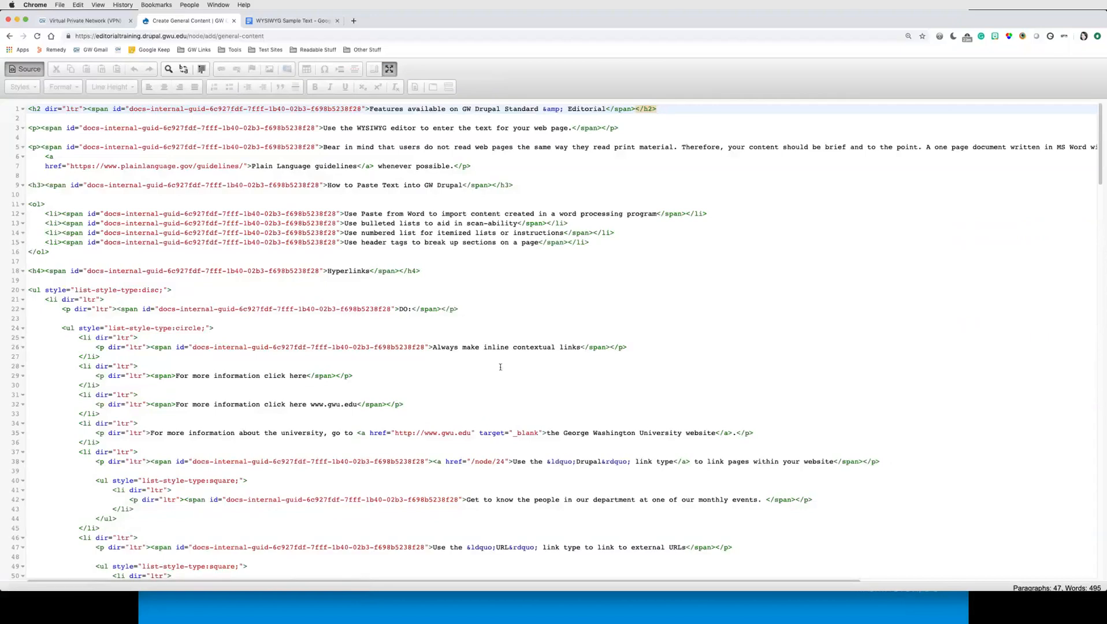
{"action": "scroll", "coordinate": [500, 367], "scroll_direction": "down", "scroll_amount": 20}
{"action": "scroll", "coordinate": [500, 367], "scroll_direction": "down", "scroll_amount": 13}
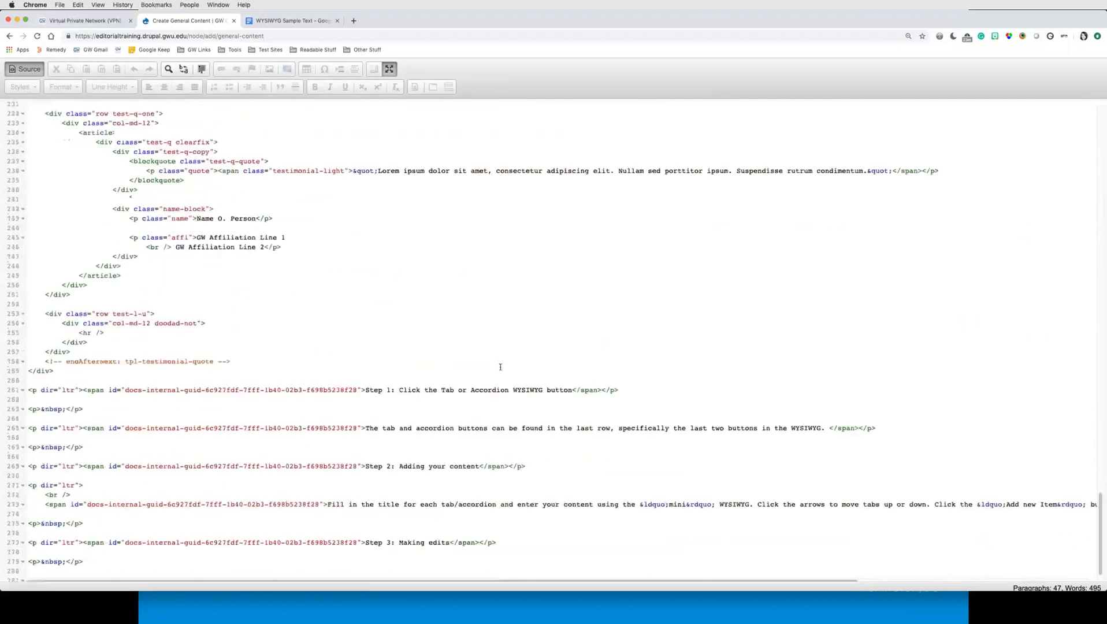
{"action": "scroll", "coordinate": [500, 366], "scroll_direction": "down", "scroll_amount": 3}
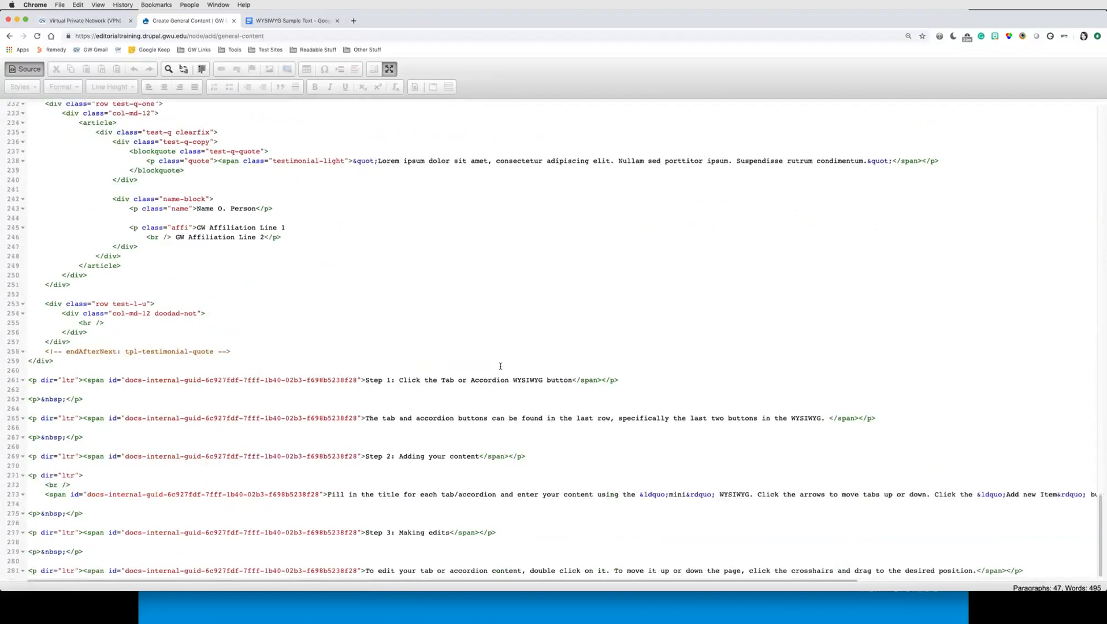
{"action": "scroll", "coordinate": [501, 365], "scroll_direction": "up", "scroll_amount": 2}
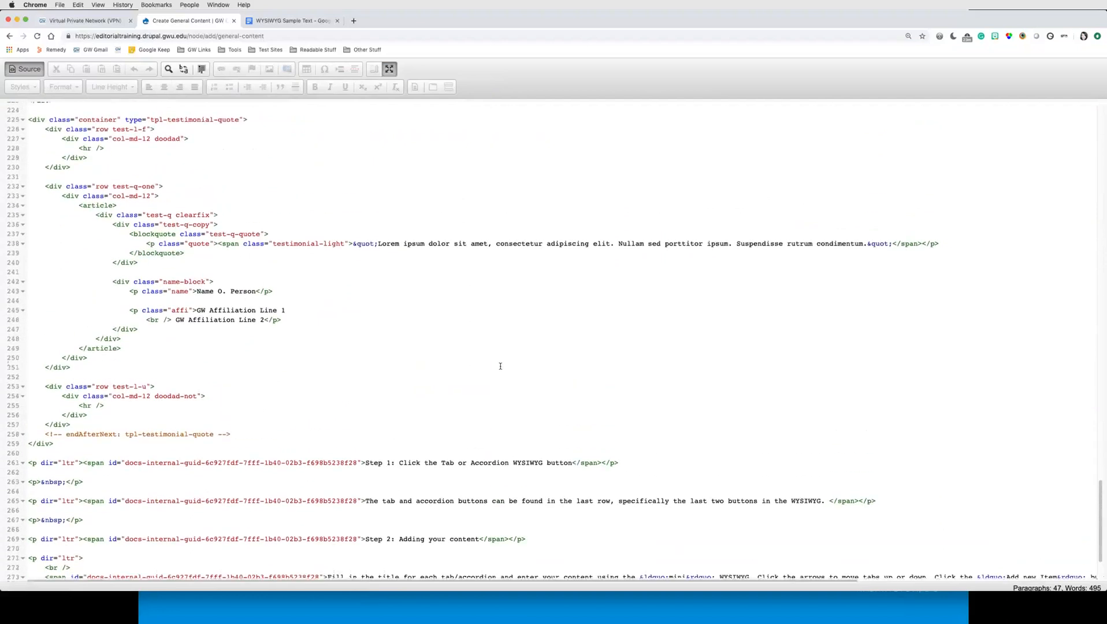
{"action": "scroll", "coordinate": [236, 239], "scroll_direction": "up", "scroll_amount": 1}
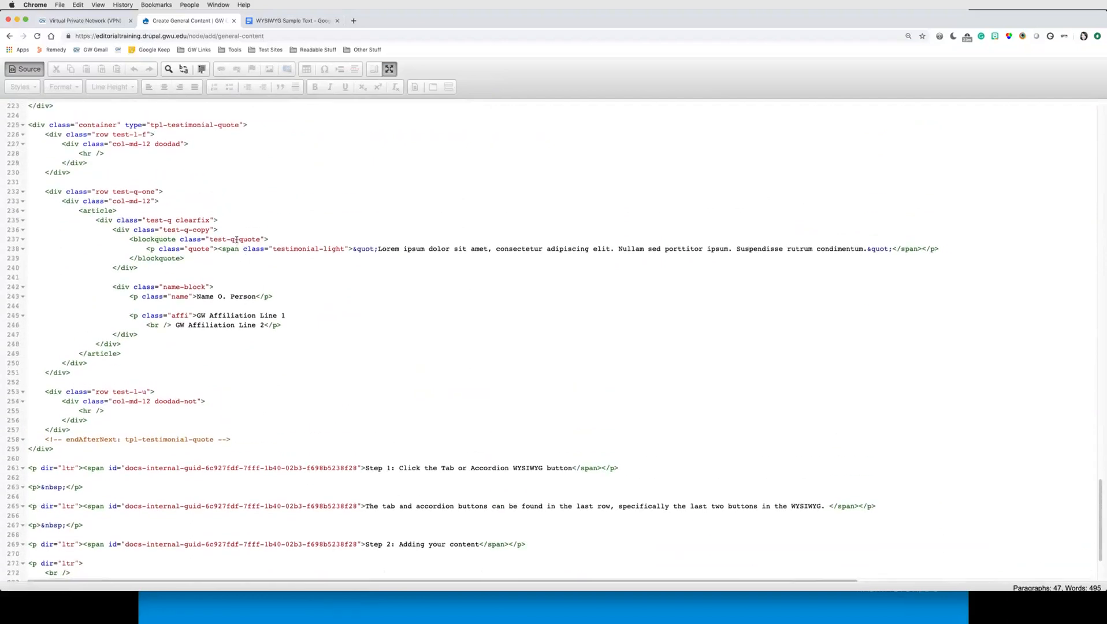
{"action": "scroll", "coordinate": [144, 232], "scroll_direction": "up", "scroll_amount": 1}
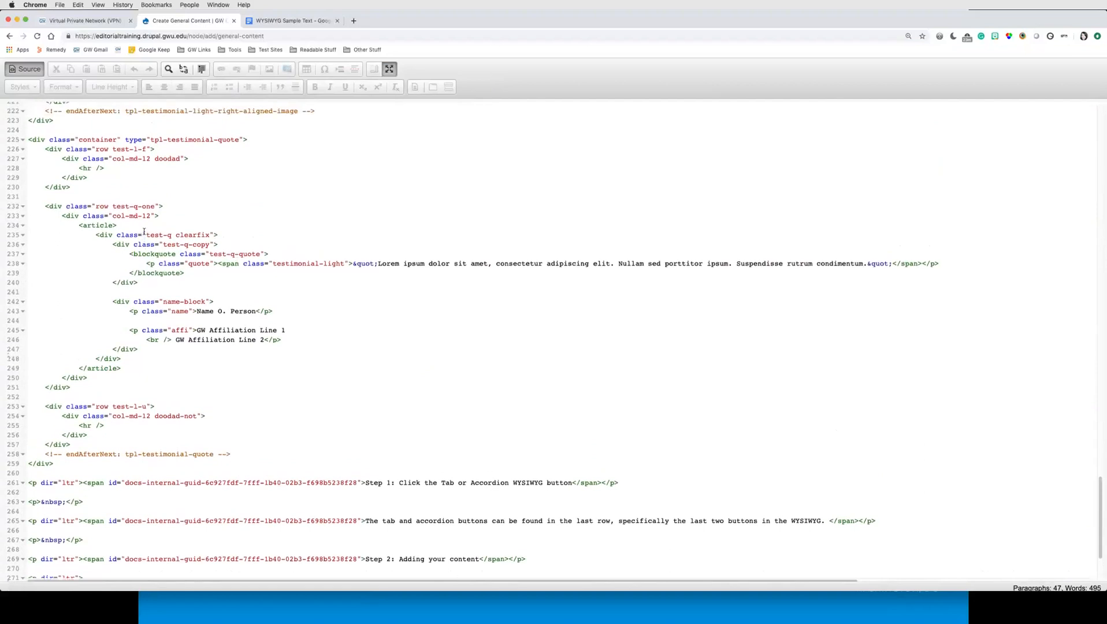
{"action": "scroll", "coordinate": [174, 237], "scroll_direction": "up", "scroll_amount": 1}
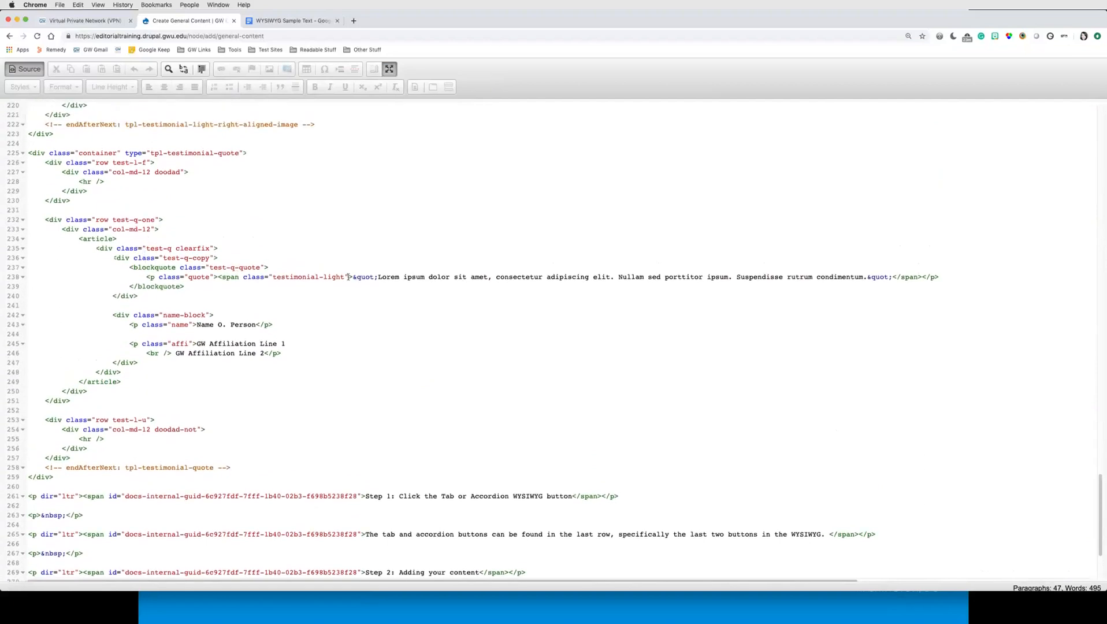
{"action": "scroll", "coordinate": [237, 280], "scroll_direction": "up", "scroll_amount": 3}
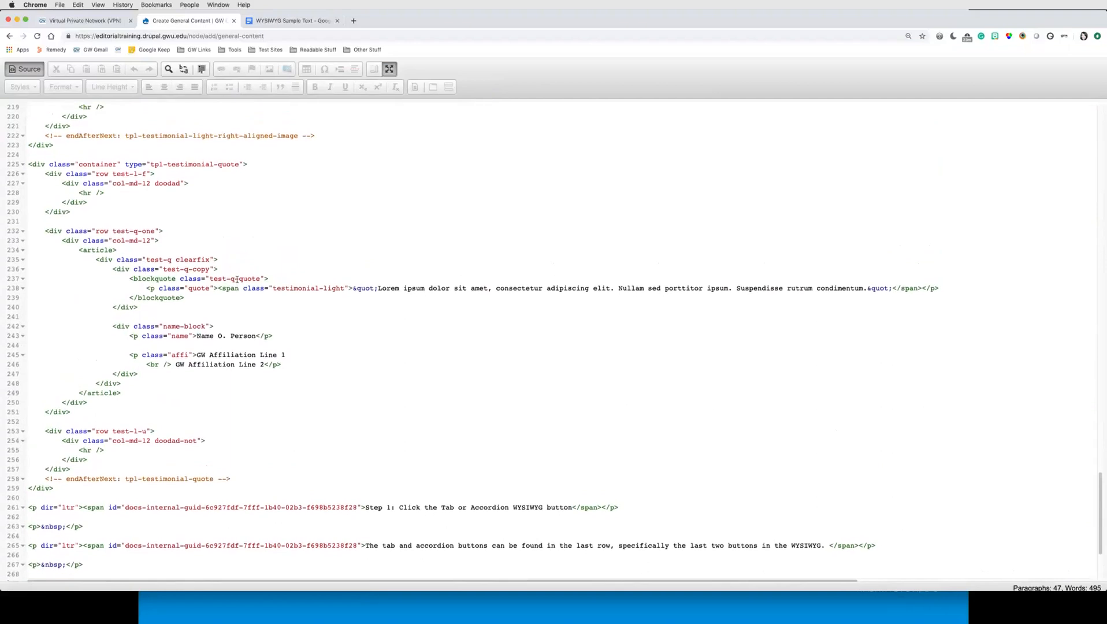
{"action": "left_click", "coordinate": [237, 281]}
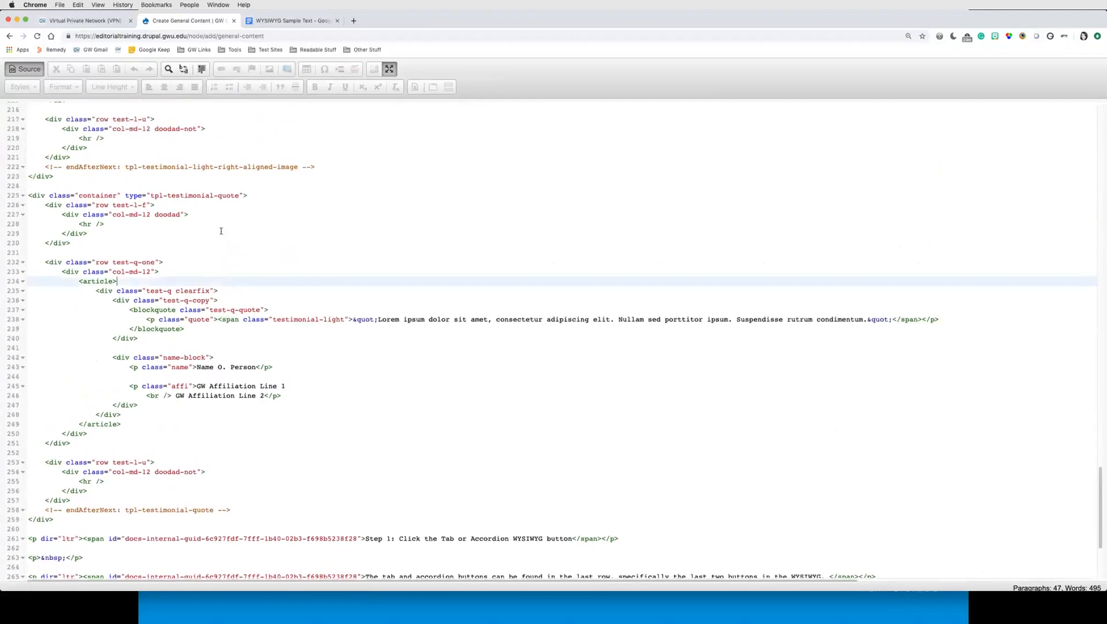
{"action": "left_click", "coordinate": [155, 205]}
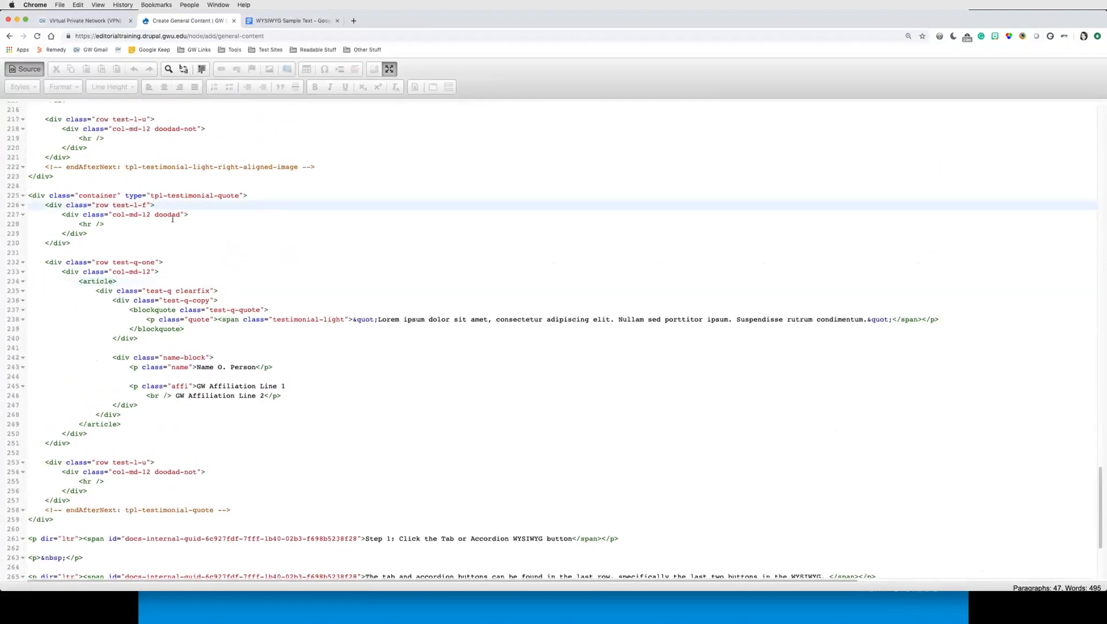
{"action": "scroll", "coordinate": [193, 269], "scroll_direction": "up", "scroll_amount": 1}
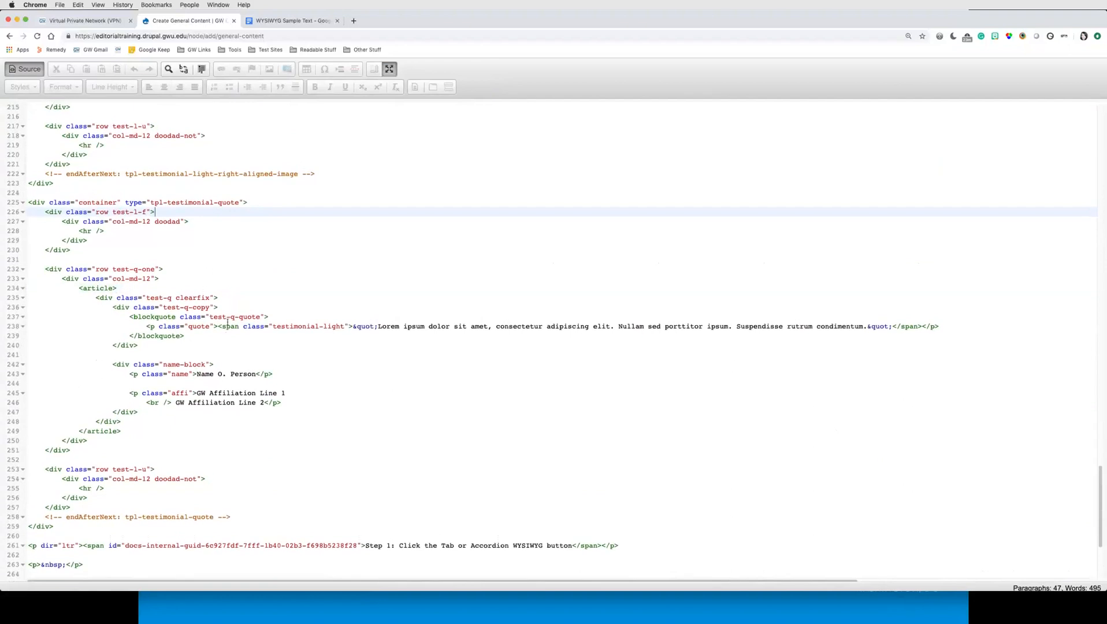
Step: Change the Testimonial Quote's top divider class from doodad to doodad-twitter in the source, then return to the visual editor
{"action": "scroll", "coordinate": [211, 355], "scroll_direction": "up", "scroll_amount": 2}
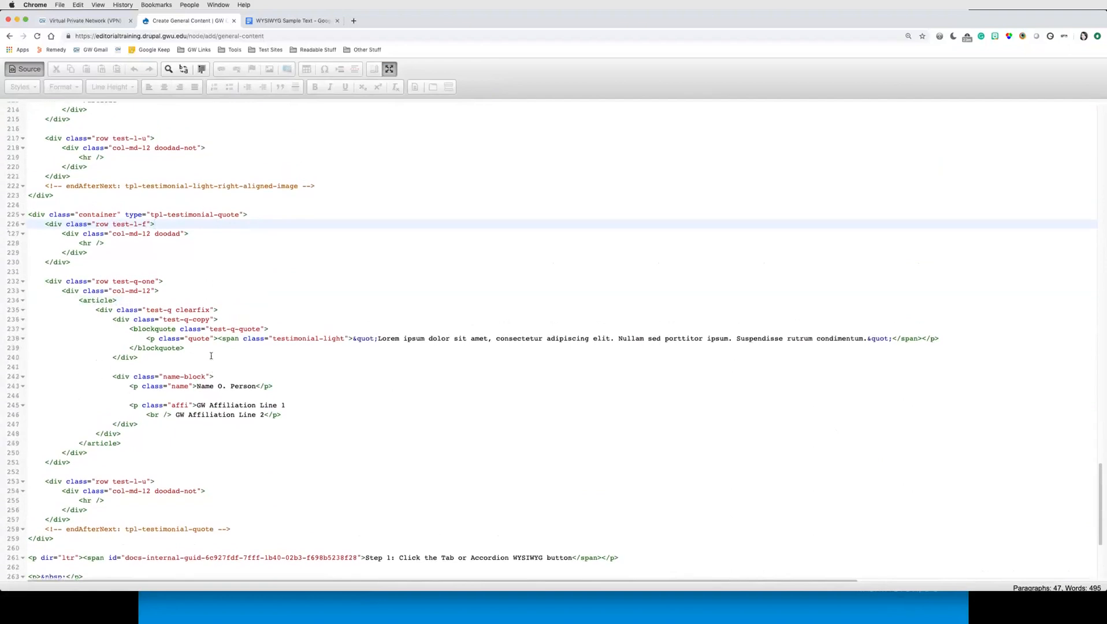
{"action": "scroll", "coordinate": [211, 356], "scroll_direction": "up", "scroll_amount": 1}
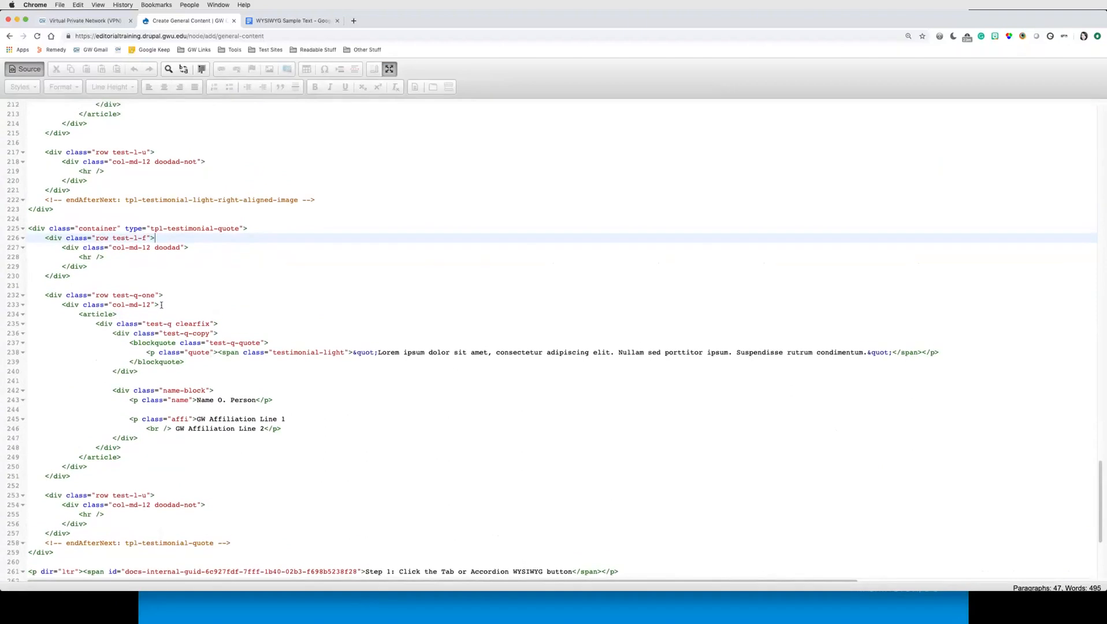
{"action": "left_click", "coordinate": [151, 249]}
{"action": "left_click_drag", "start_coordinate": [113, 248], "coordinate": [181, 248]}
{"action": "key", "text": "Right"}
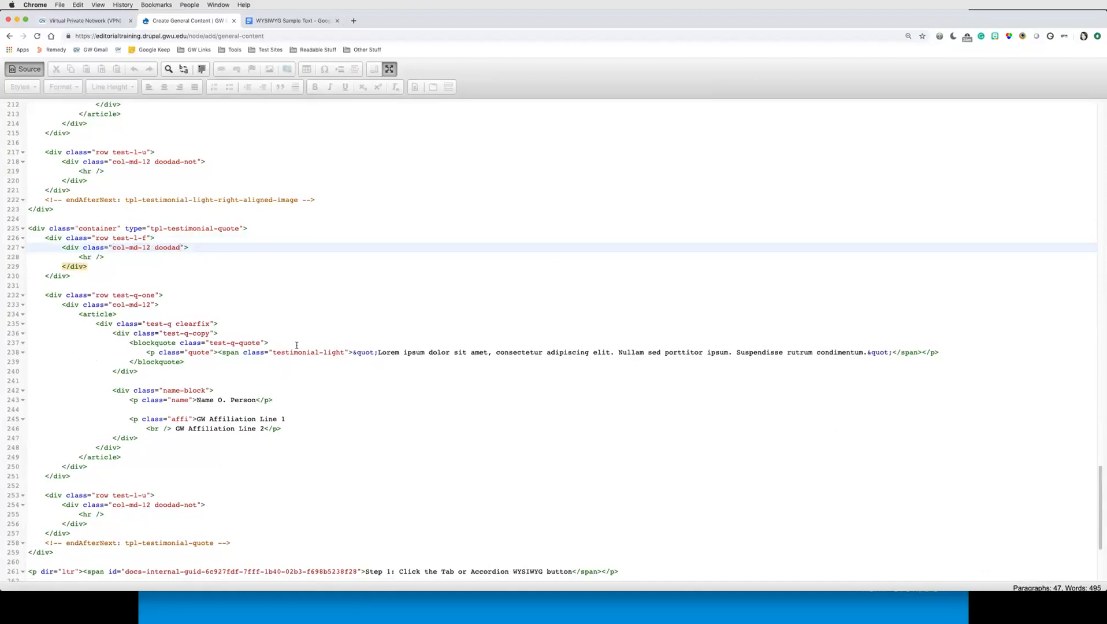
{"action": "type", "text": "-twitter"}
{"action": "left_click", "coordinate": [25, 69]}
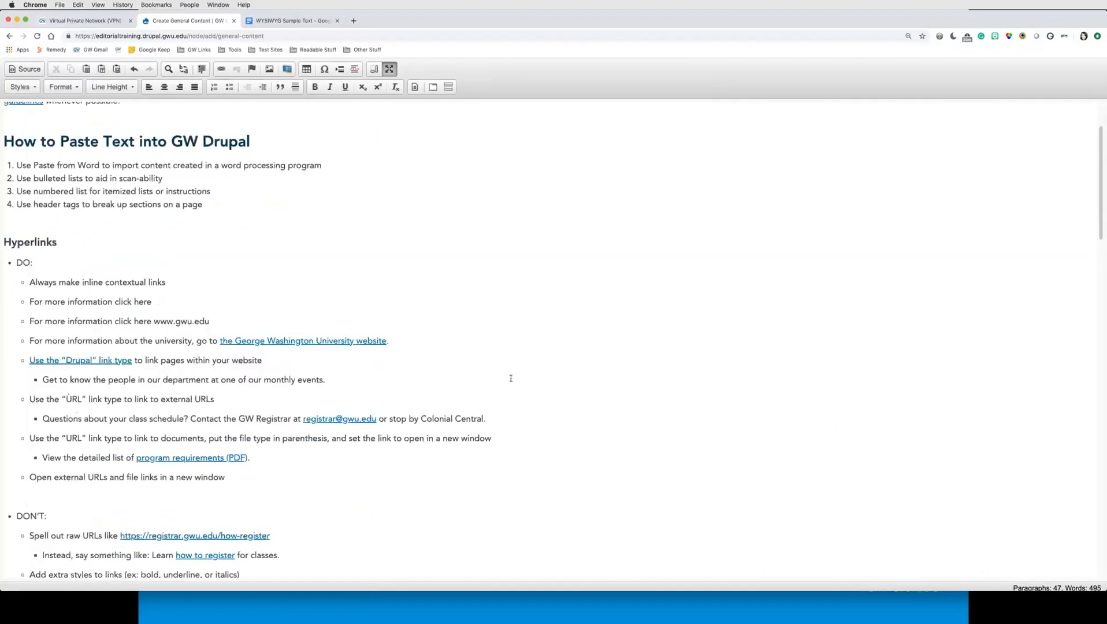
{"action": "scroll", "coordinate": [511, 379], "scroll_direction": "down", "scroll_amount": 15}
{"action": "scroll", "coordinate": [512, 379], "scroll_direction": "down", "scroll_amount": 3}
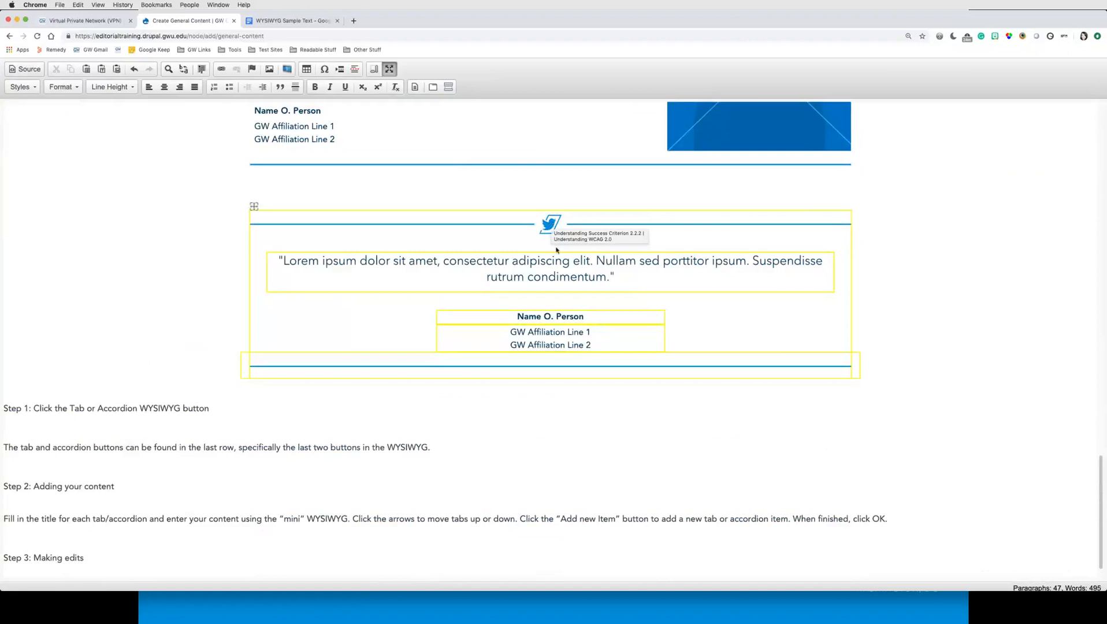
{"action": "scroll", "coordinate": [557, 250], "scroll_direction": "up", "scroll_amount": 4}
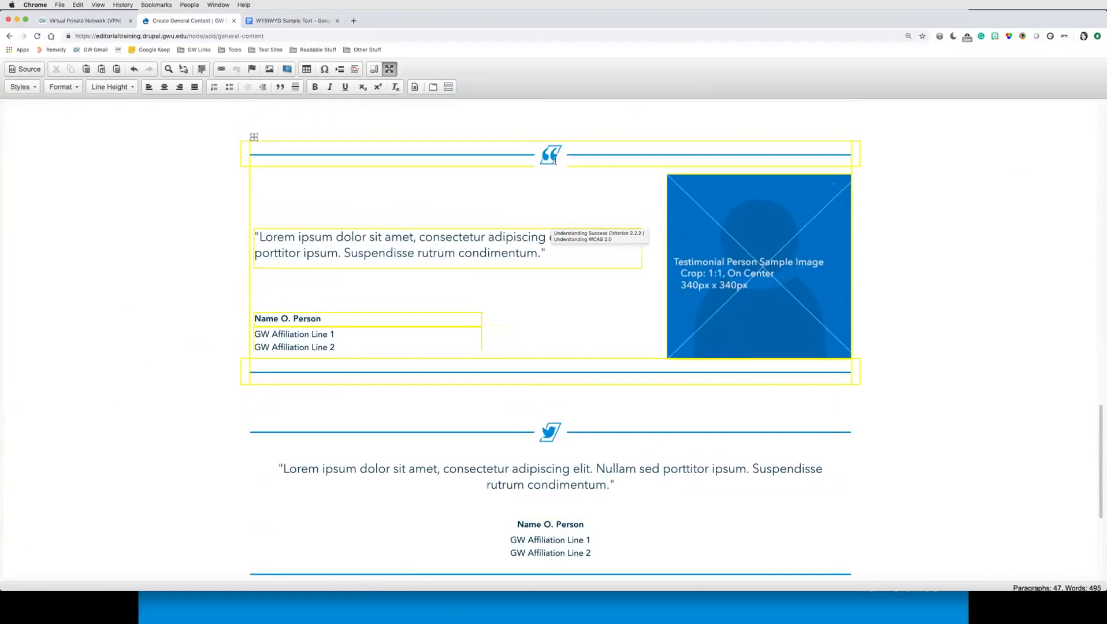
{"action": "scroll", "coordinate": [590, 284], "scroll_direction": "down", "scroll_amount": 5}
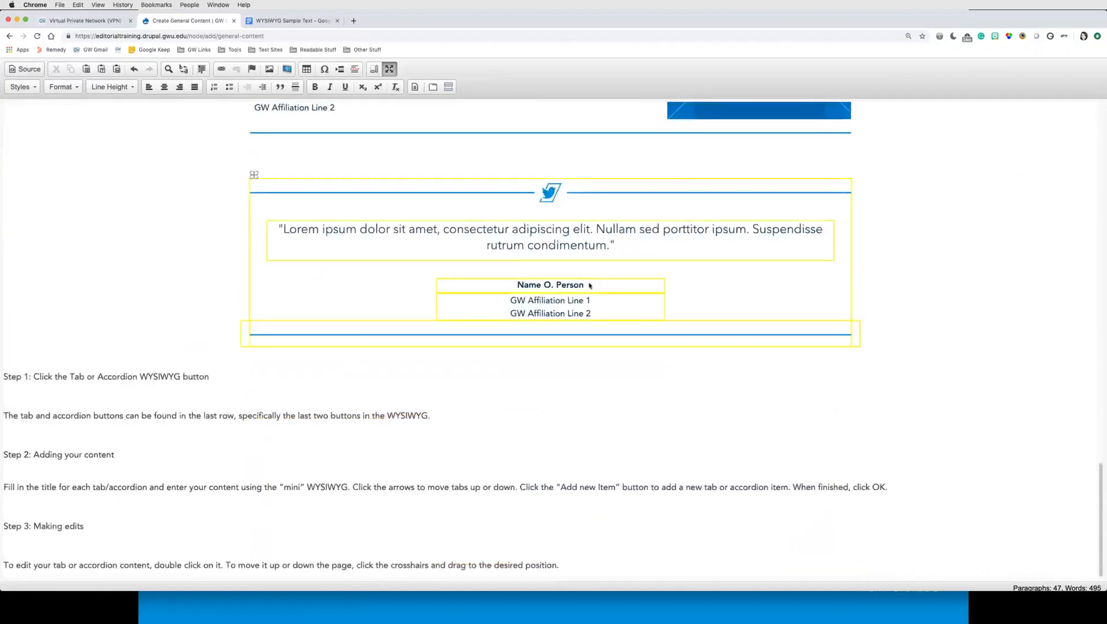
{"action": "scroll", "coordinate": [589, 285], "scroll_direction": "up", "scroll_amount": 1}
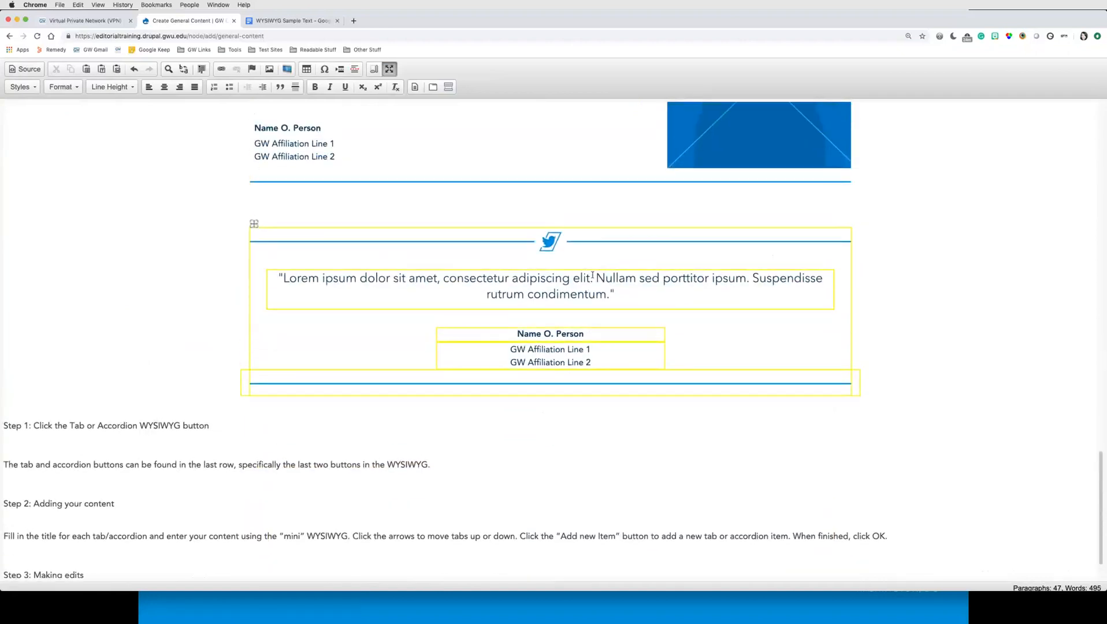
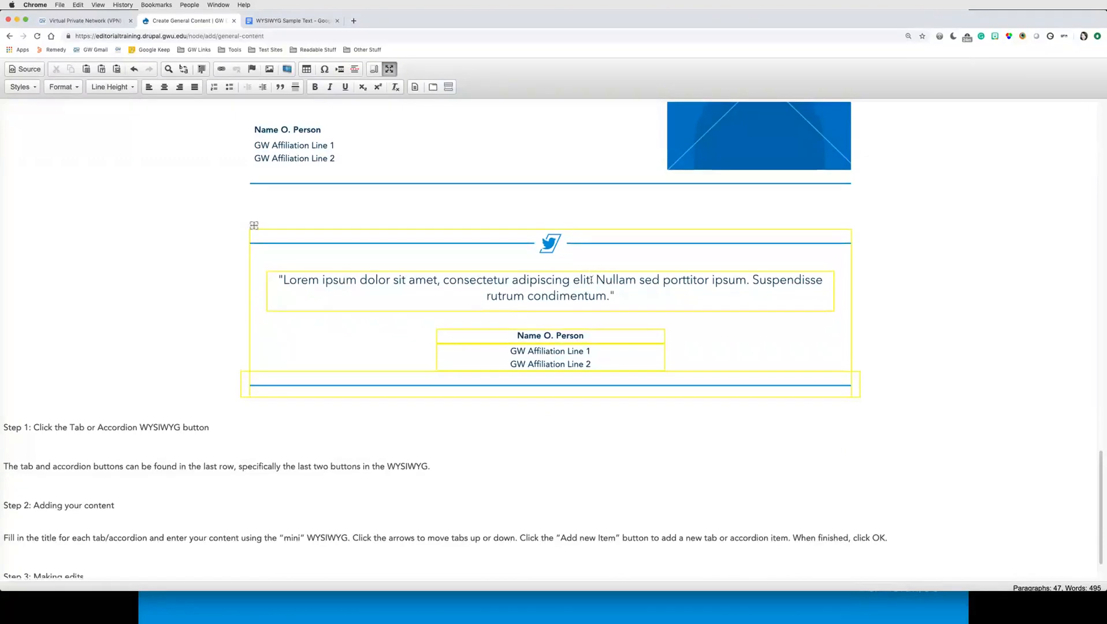
Step: Add an empty paragraph between the Testimonial Quote and the Step 1 tab instructions
{"action": "scroll", "coordinate": [592, 276], "scroll_direction": "up", "scroll_amount": 3}
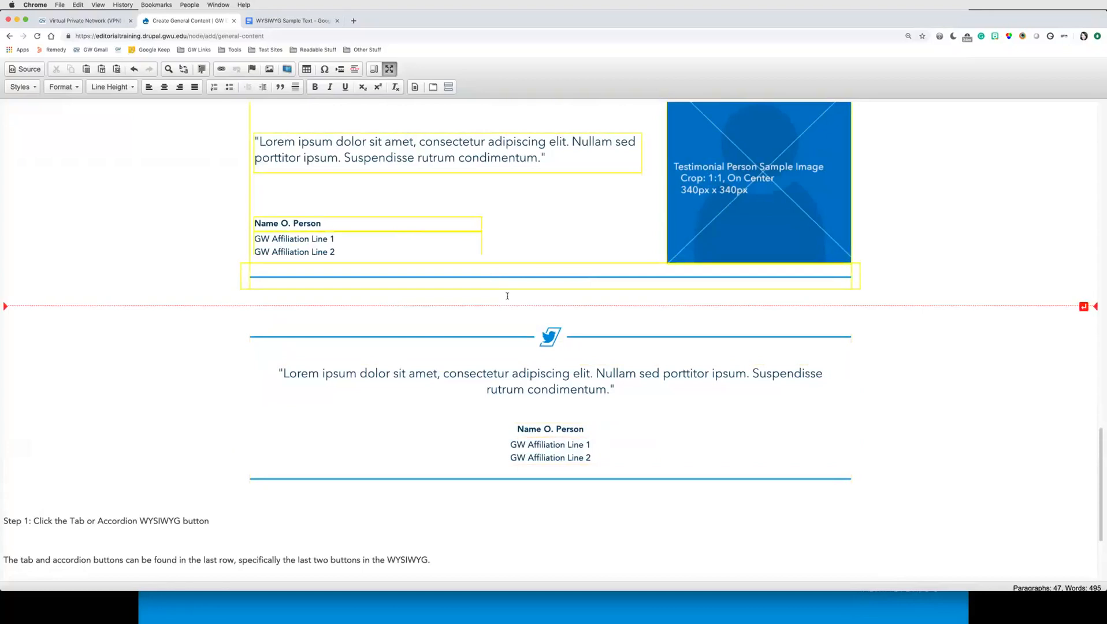
{"action": "scroll", "coordinate": [509, 297], "scroll_direction": "up", "scroll_amount": 6}
{"action": "scroll", "coordinate": [527, 300], "scroll_direction": "down", "scroll_amount": 8}
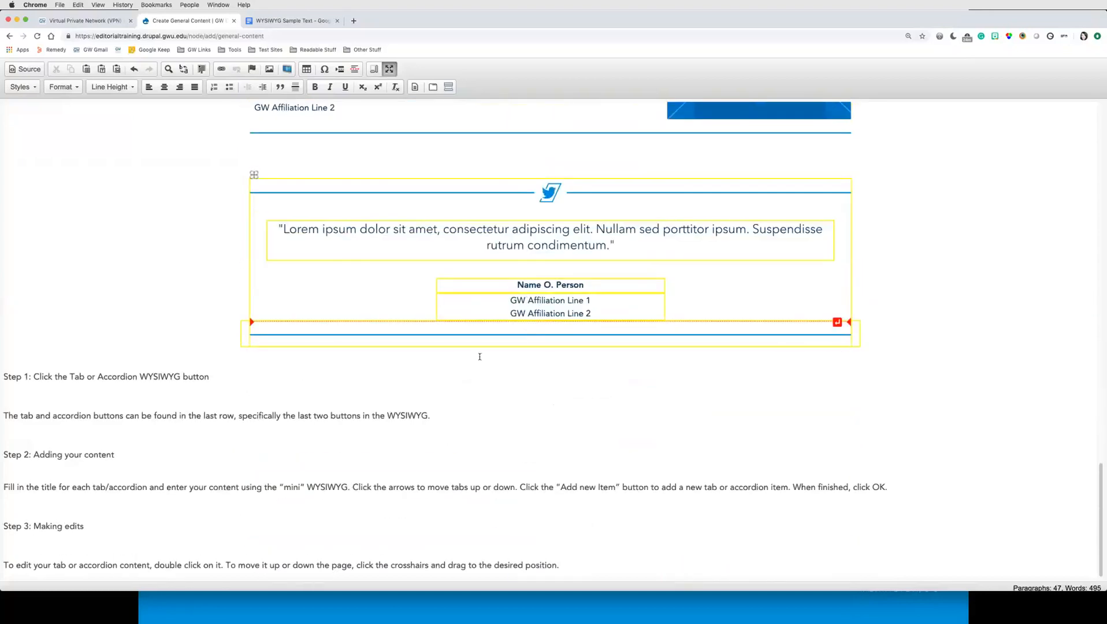
{"action": "left_click", "coordinate": [174, 379]}
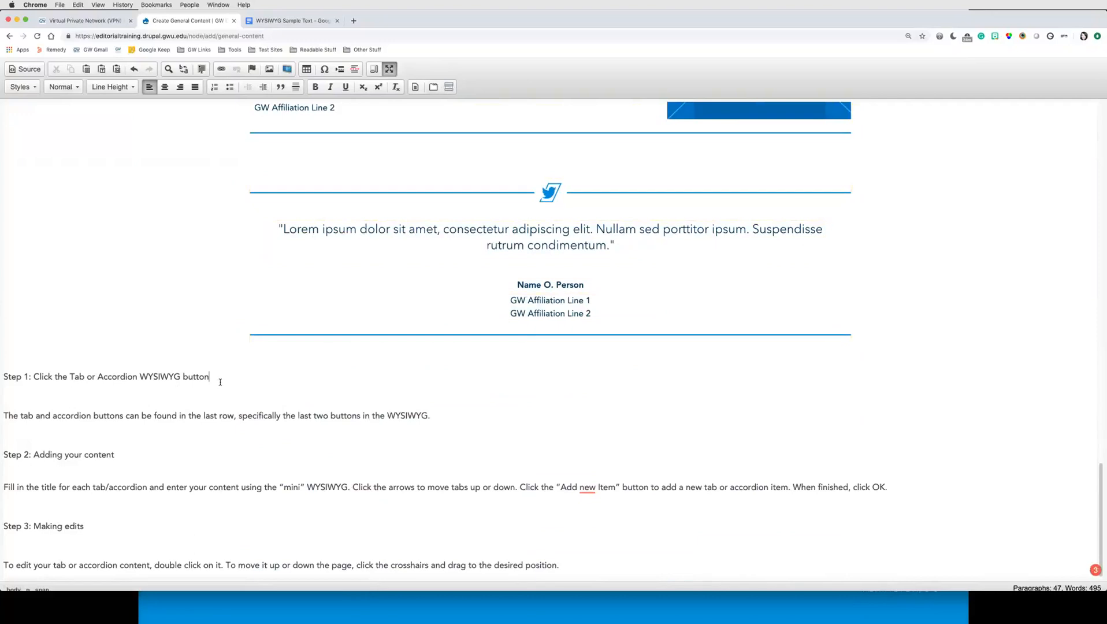
{"action": "left_click", "coordinate": [3, 376]}
{"action": "key", "text": "Return"}
{"action": "left_click", "coordinate": [77, 381]}
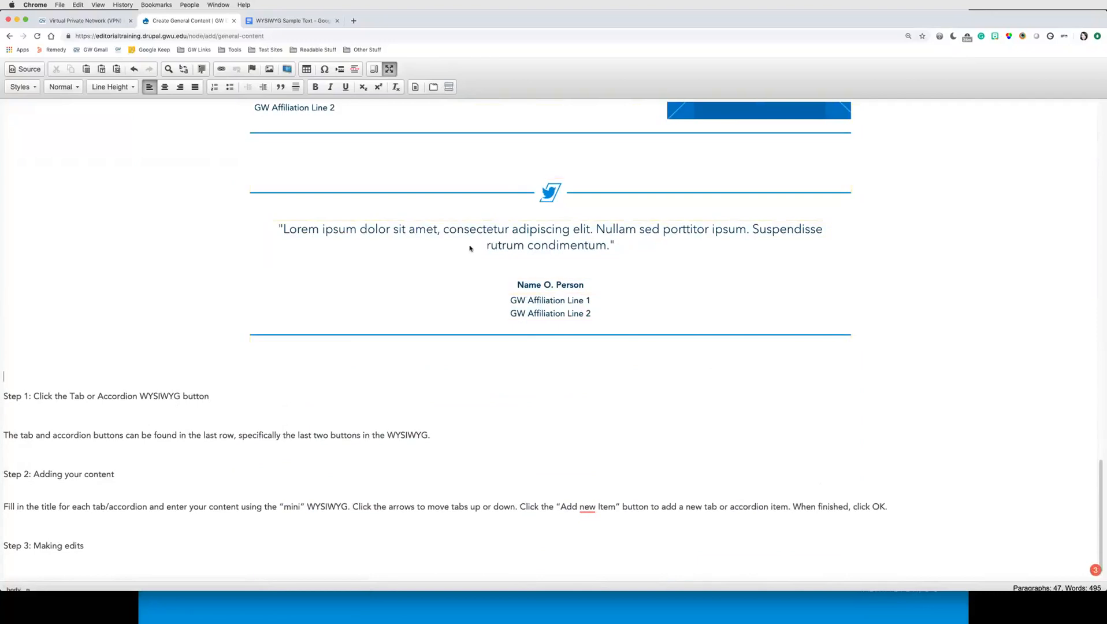
Step: Insert a Tabs widget and fill the first tab with the title Tab 1 and random placeholder content
{"action": "left_click", "coordinate": [437, 90]}
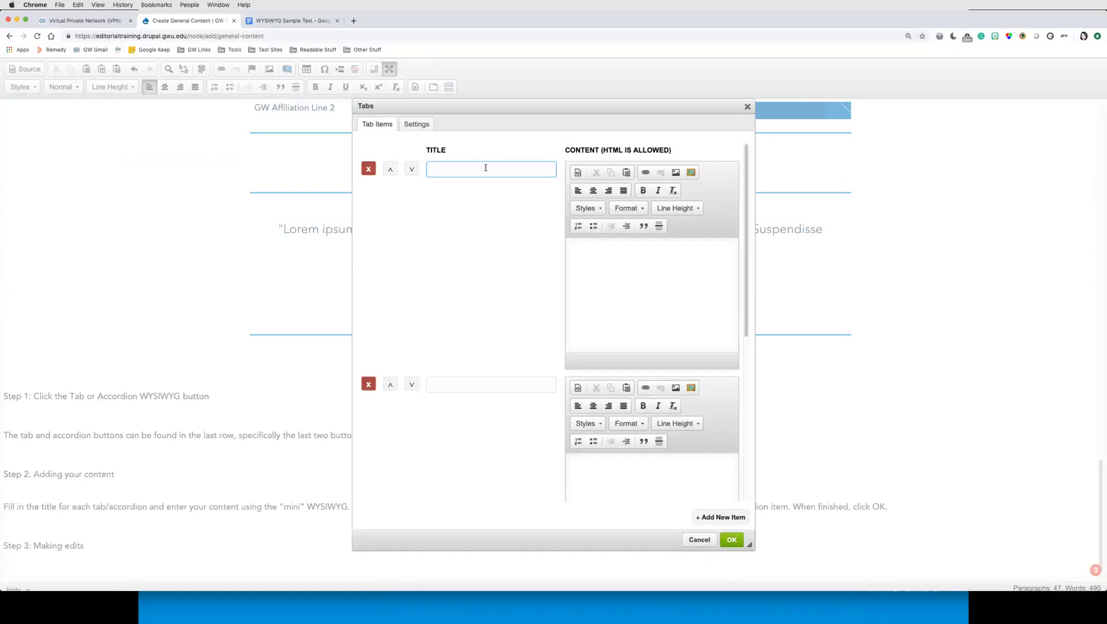
{"action": "type", "text": "Tab 1"}
{"action": "left_click", "coordinate": [647, 270]}
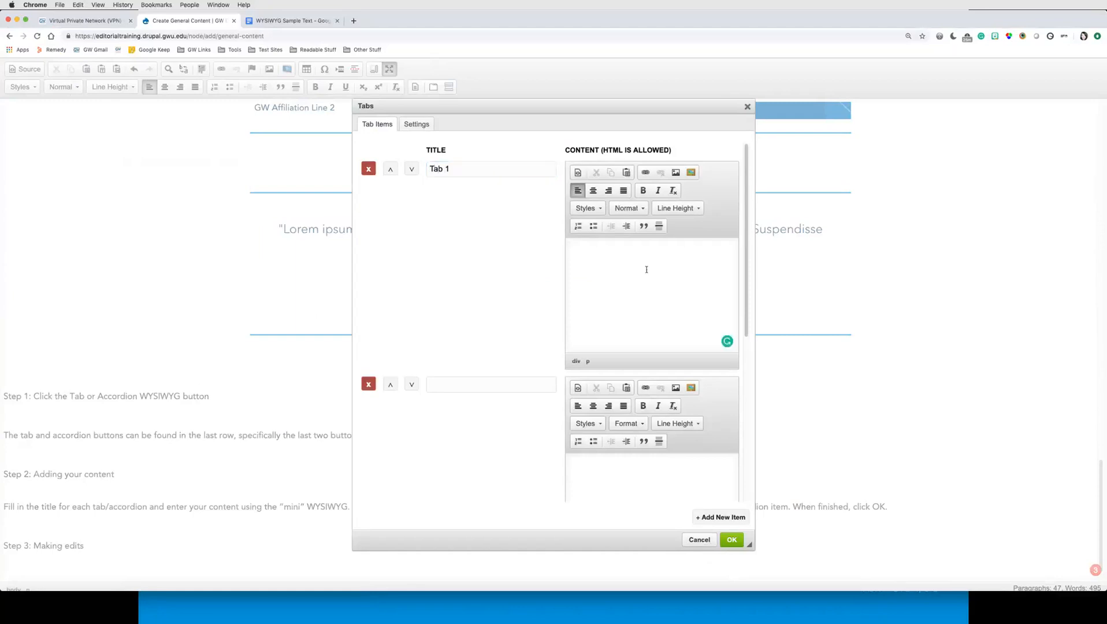
{"action": "type", "text": "iowjr;ikwejnrt;oaiw4jtoiaw4e"}
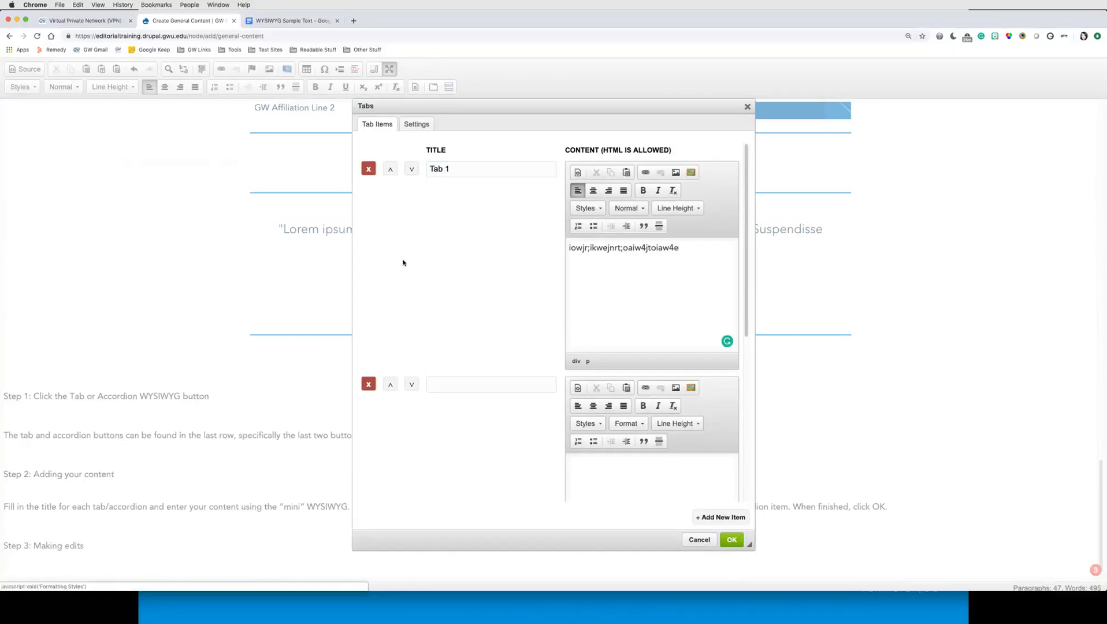
Step: Title the second tab Tab 2 and give it random placeholder content
{"action": "left_click", "coordinate": [465, 385]}
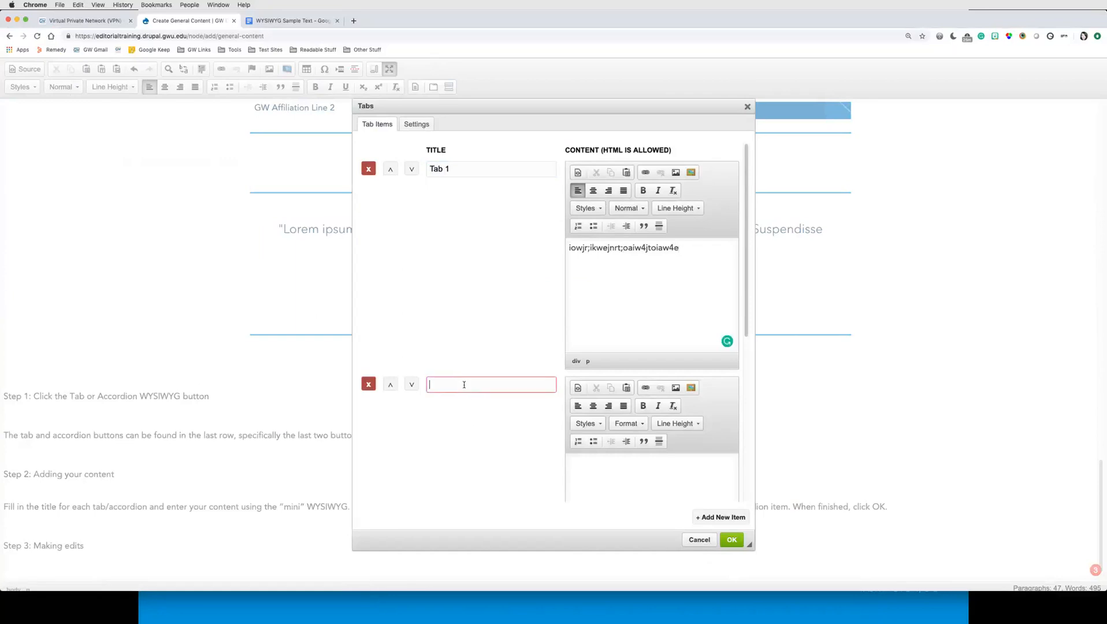
{"action": "type", "text": "Tab 2"}
{"action": "left_click", "coordinate": [640, 488]}
{"action": "type", "text": "se;tkep'44tkpoe45k"}
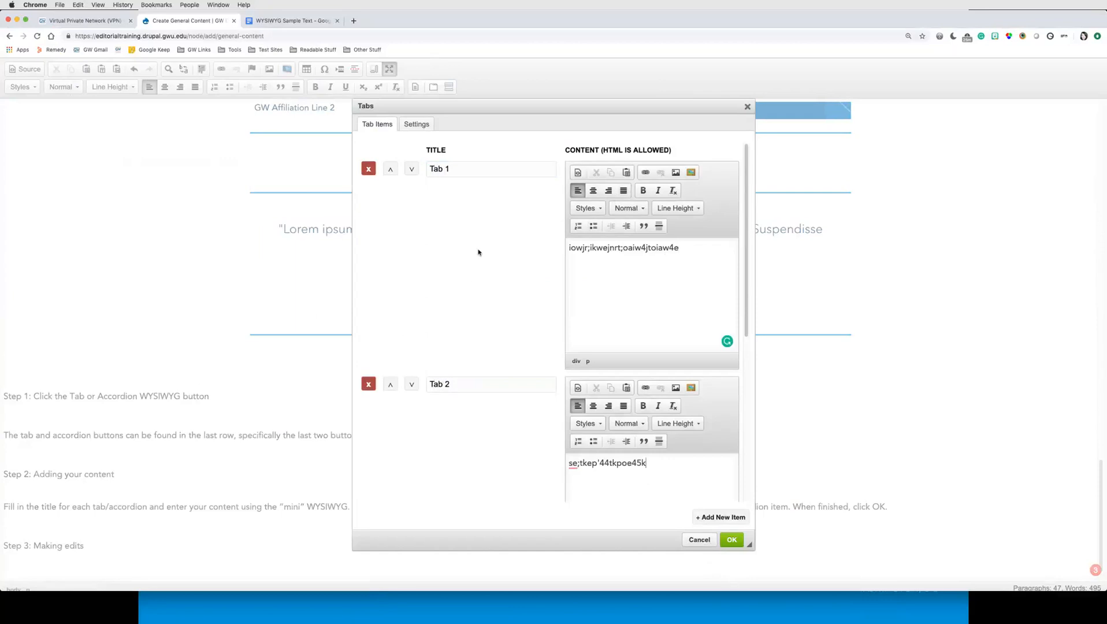
Step: Title the third tab Tab 3 and enter three lines of random placeholder content
{"action": "scroll", "coordinate": [473, 285], "scroll_direction": "down", "scroll_amount": 3}
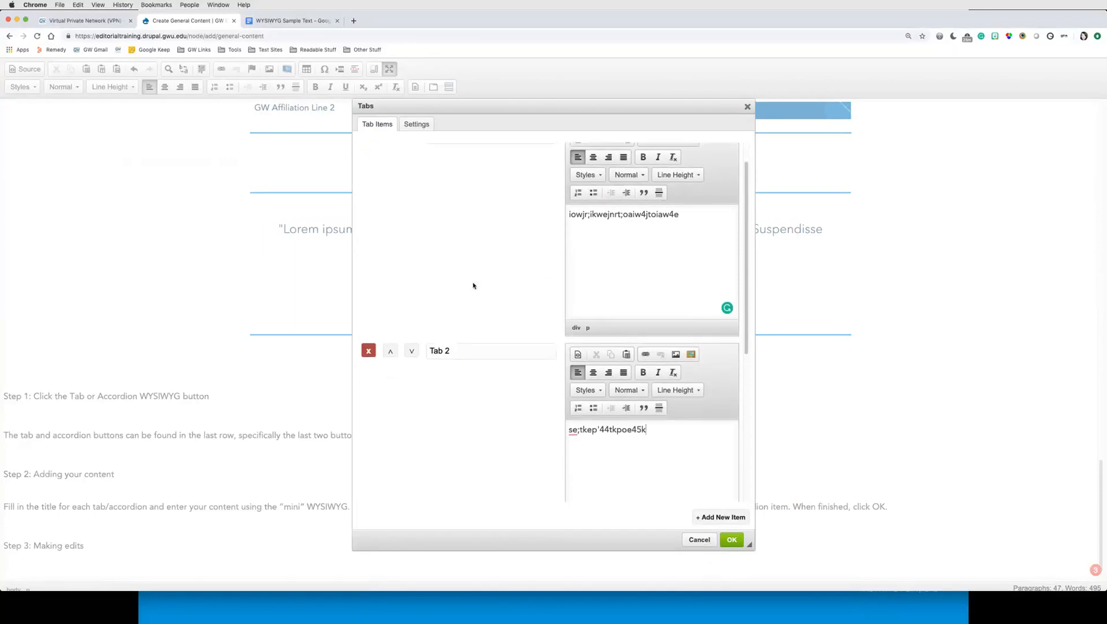
{"action": "scroll", "coordinate": [473, 286], "scroll_direction": "down", "scroll_amount": 10}
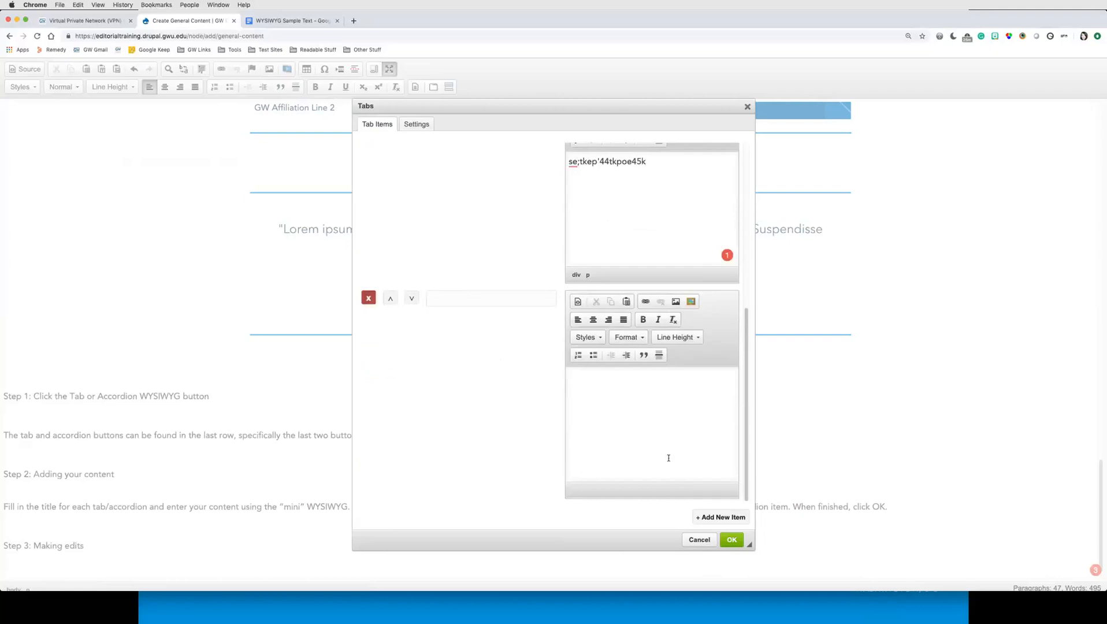
{"action": "left_click", "coordinate": [477, 300]}
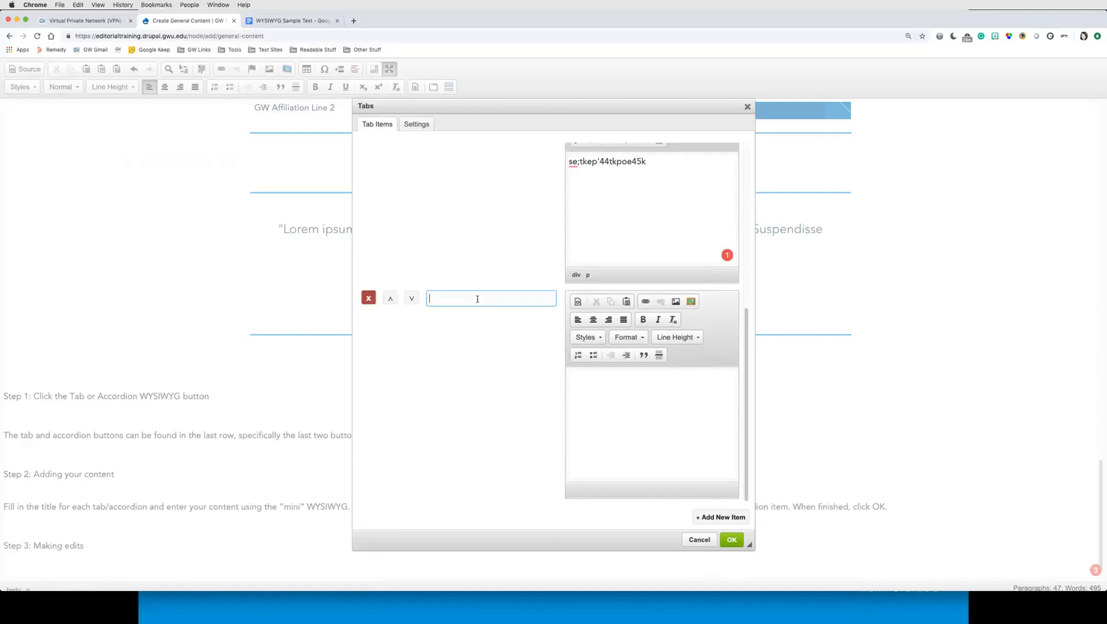
{"action": "type", "text": "Y"}
{"action": "key", "text": "BackSpace"}
{"action": "type", "text": "Tab 3"}
{"action": "left_click", "coordinate": [616, 413]}
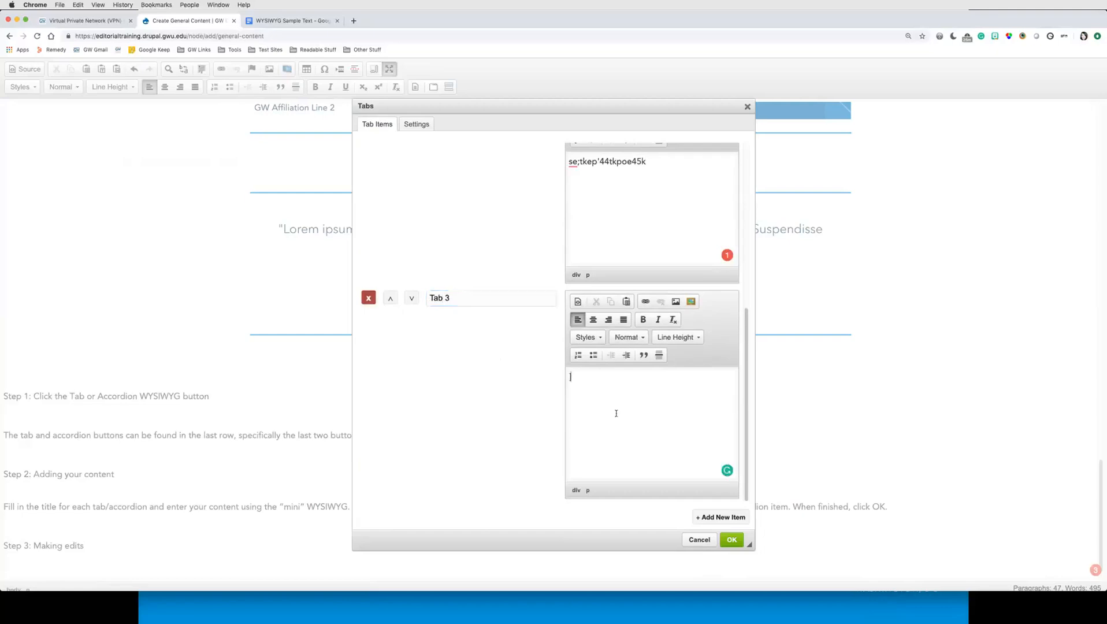
{"action": "type", "text": "]selyt["}
{"action": "key", "text": "Return"}
{"action": "type", "text": "pw45ly"}
{"action": "key", "text": "Return"}
{"action": "type", "text": "pw4kl5"}
Step: Move Tab 3 up one position and then back down again
{"action": "left_click", "coordinate": [390, 299]}
{"action": "scroll", "coordinate": [449, 354], "scroll_direction": "up", "scroll_amount": 5}
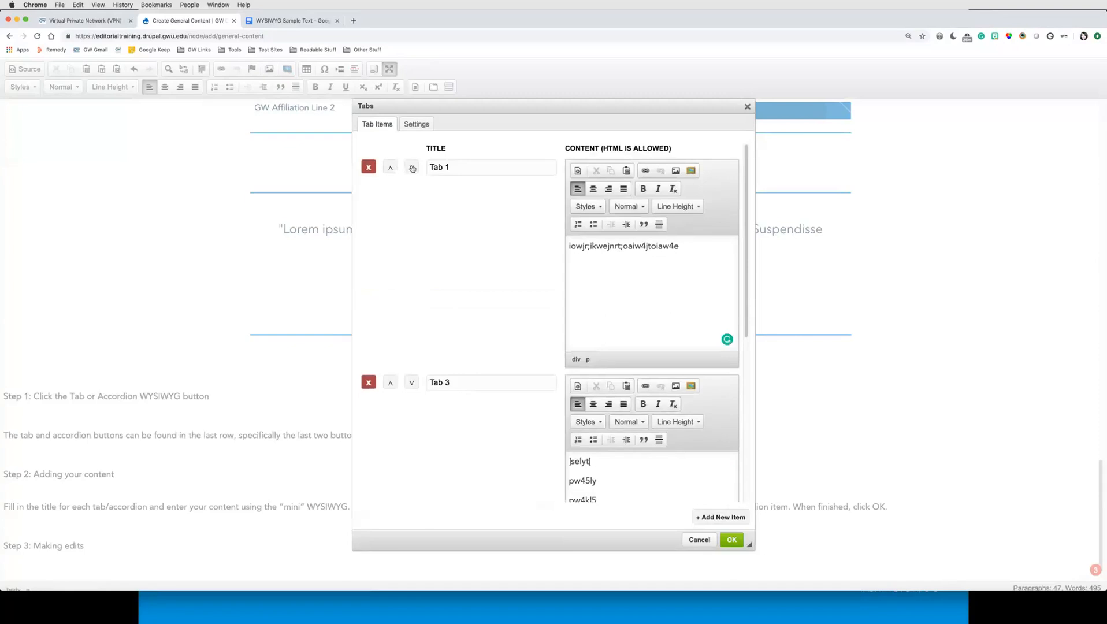
{"action": "left_click", "coordinate": [413, 383]}
{"action": "scroll", "coordinate": [488, 455], "scroll_direction": "down", "scroll_amount": 5}
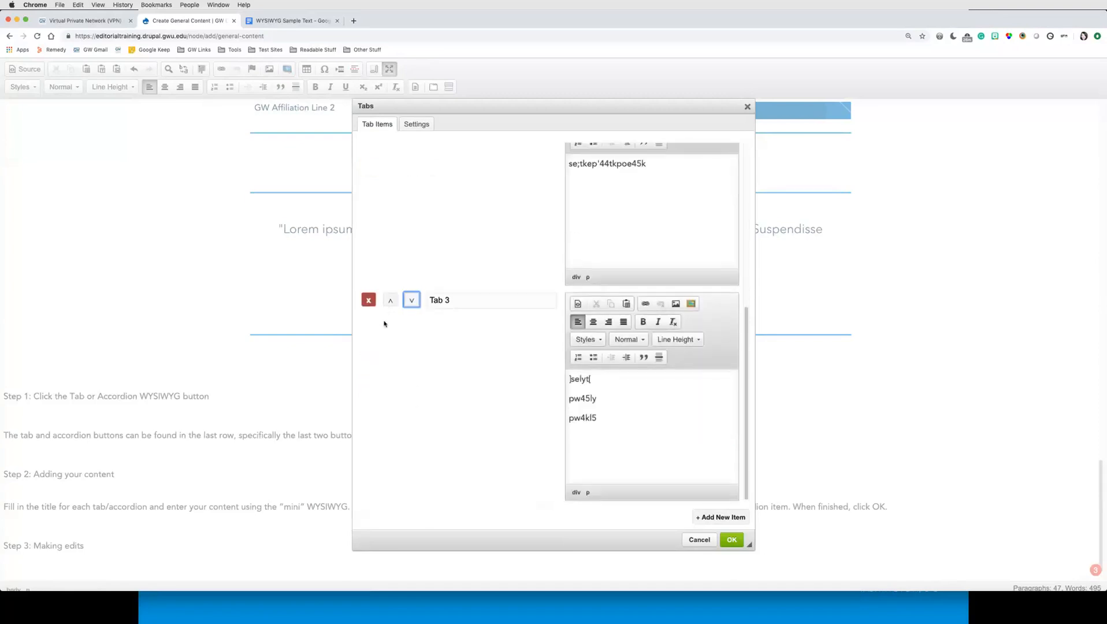
Step: Cancel deleting Tab 3 and insert the three-tab widget into the page
{"action": "left_click", "coordinate": [376, 311]}
{"action": "left_click", "coordinate": [369, 300]}
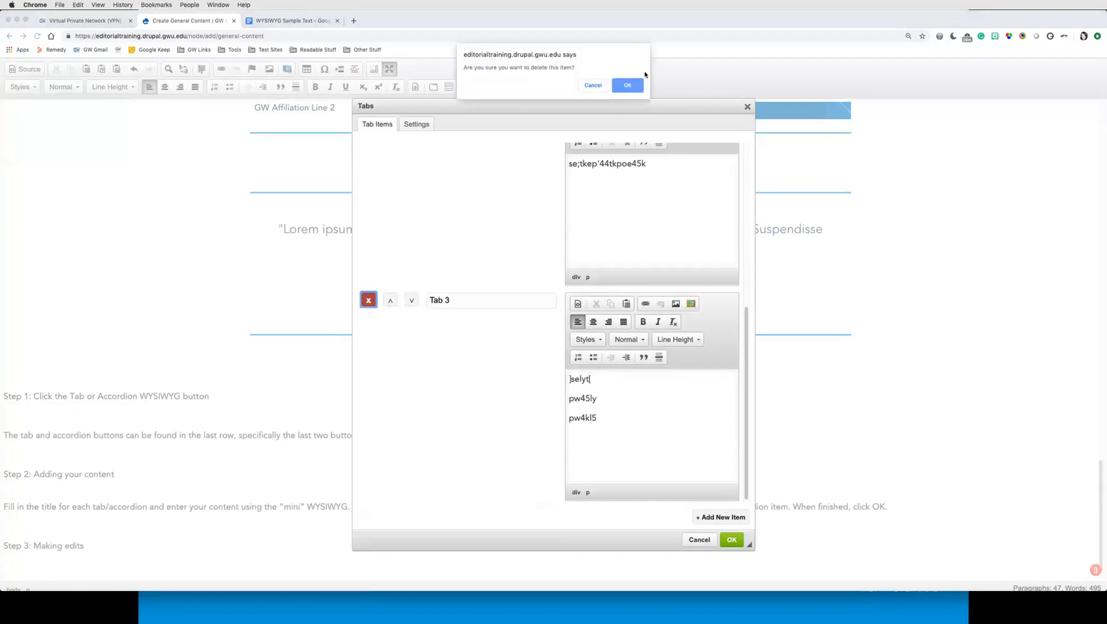
{"action": "left_click", "coordinate": [593, 86]}
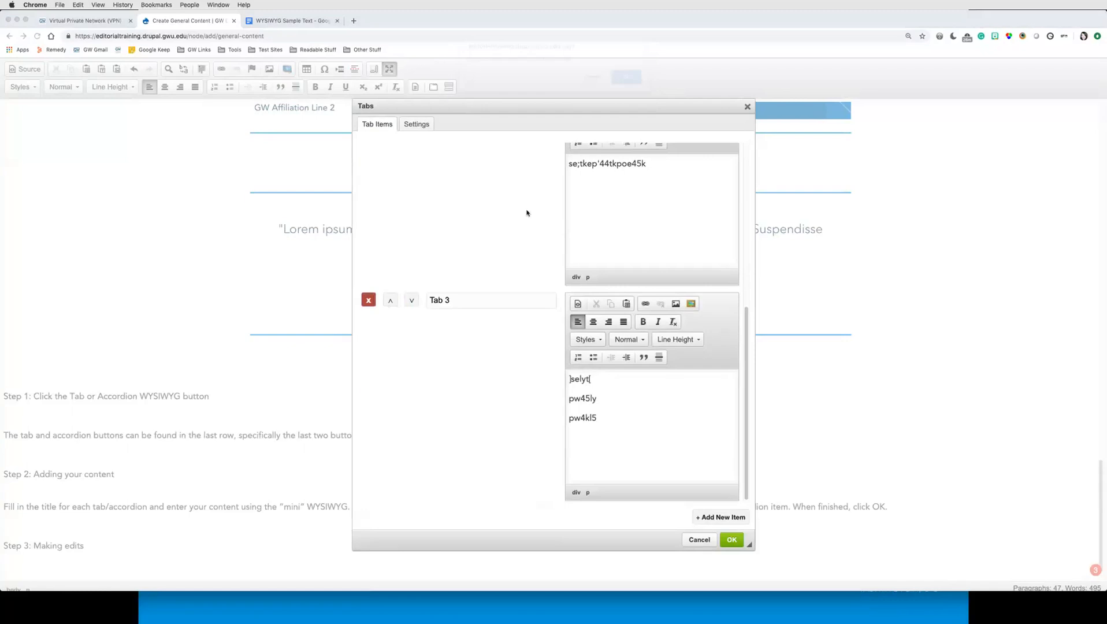
{"action": "left_click", "coordinate": [732, 541]}
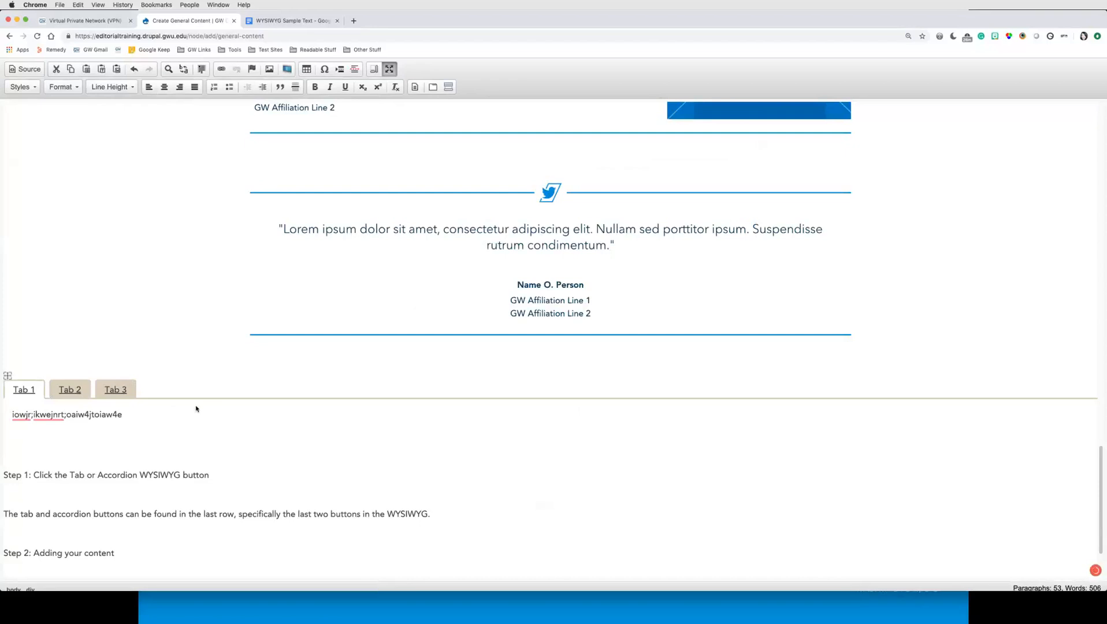
Step: Add an empty paragraph between the tabs widget and the Step 1 instruction text
{"action": "left_click", "coordinate": [4, 475]}
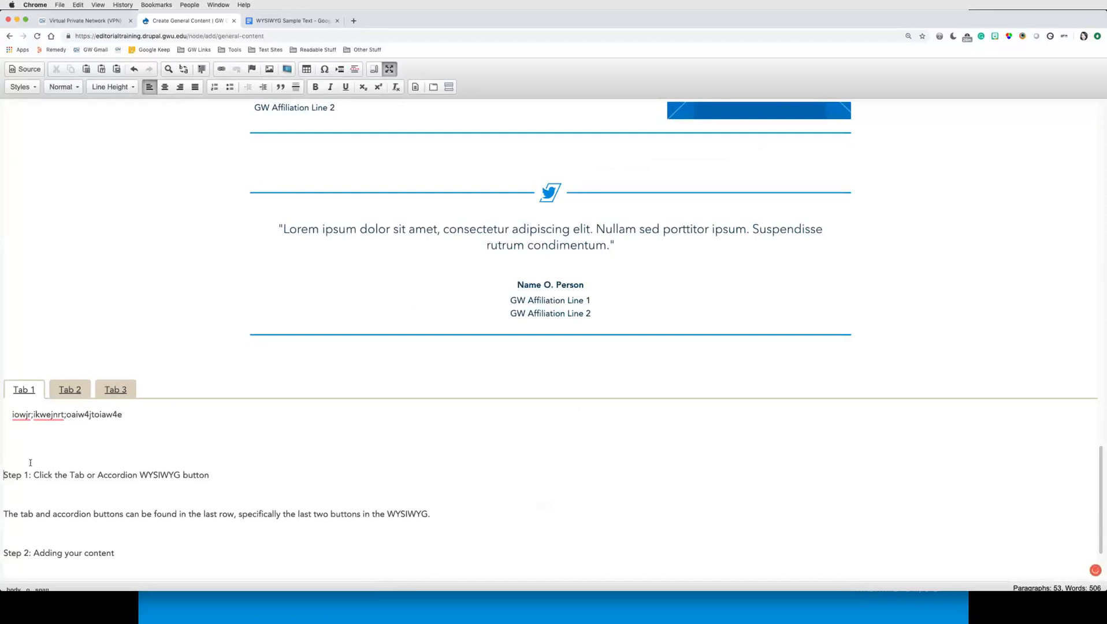
{"action": "key", "text": "Up"}
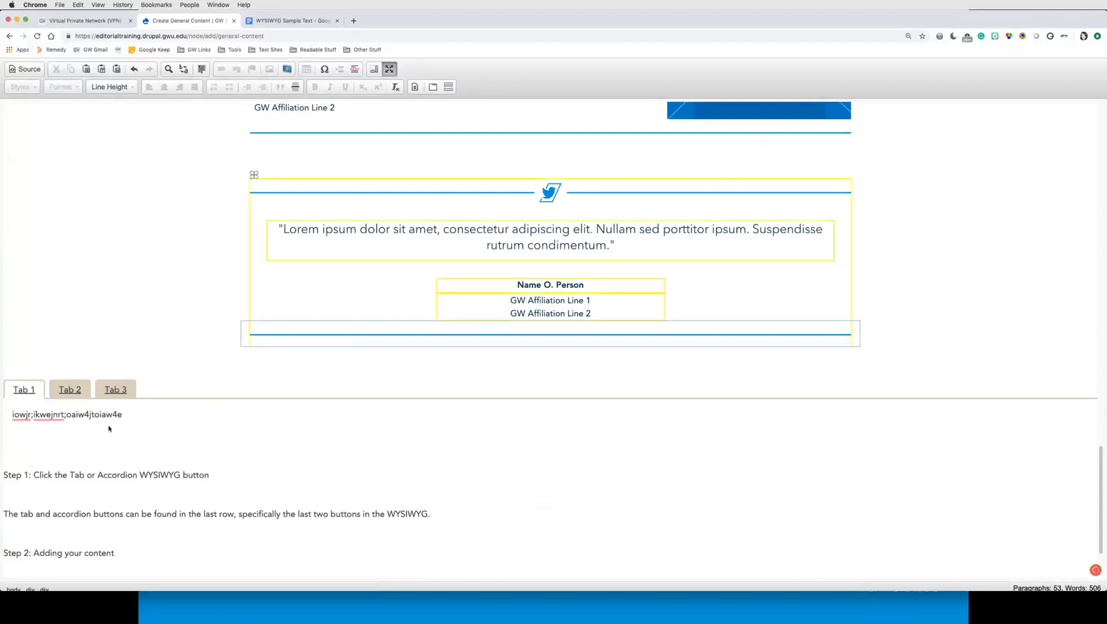
{"action": "left_click", "coordinate": [60, 464]}
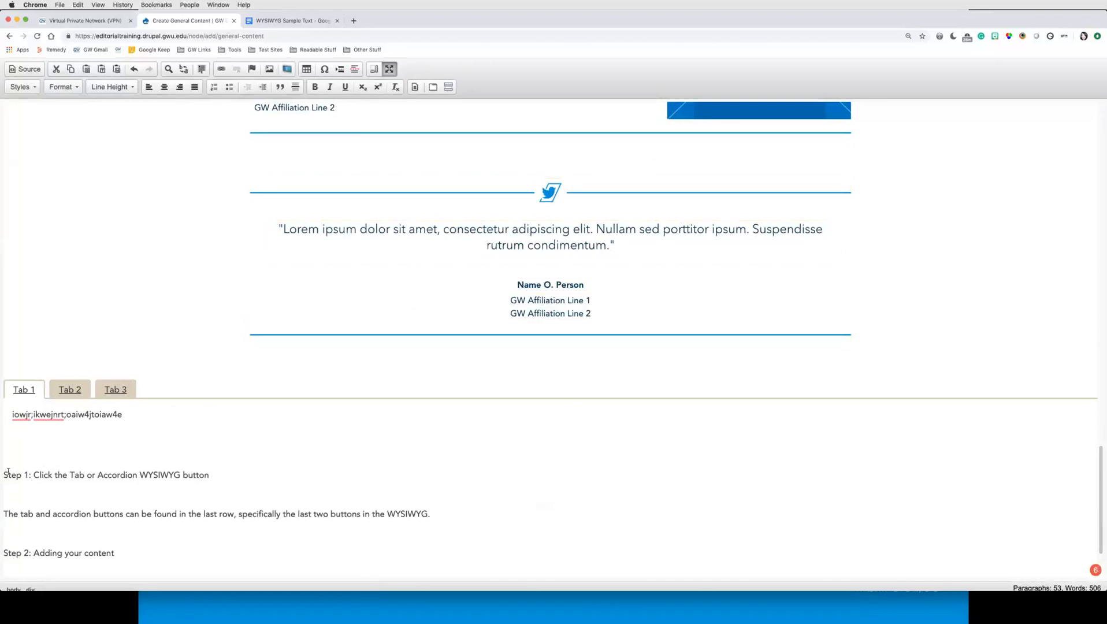
{"action": "left_click", "coordinate": [56, 462]}
{"action": "key", "text": "Return"}
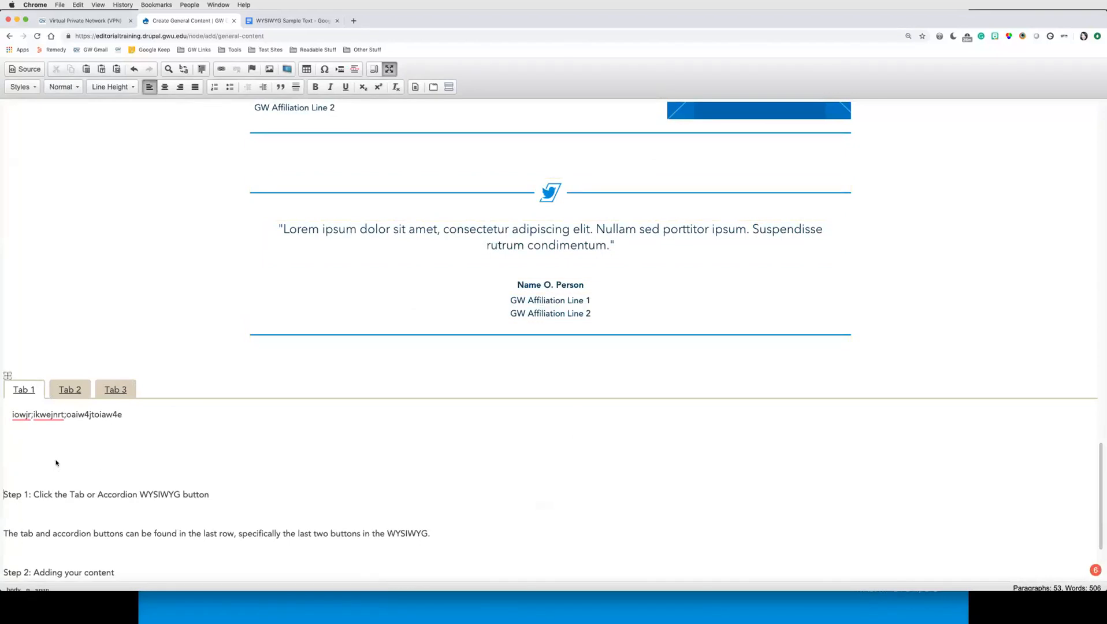
{"action": "key", "text": "Up"}
Step: Insert an Accordion widget and fill the first item with the title Accordion 1 and placeholder content
{"action": "left_click", "coordinate": [450, 87]}
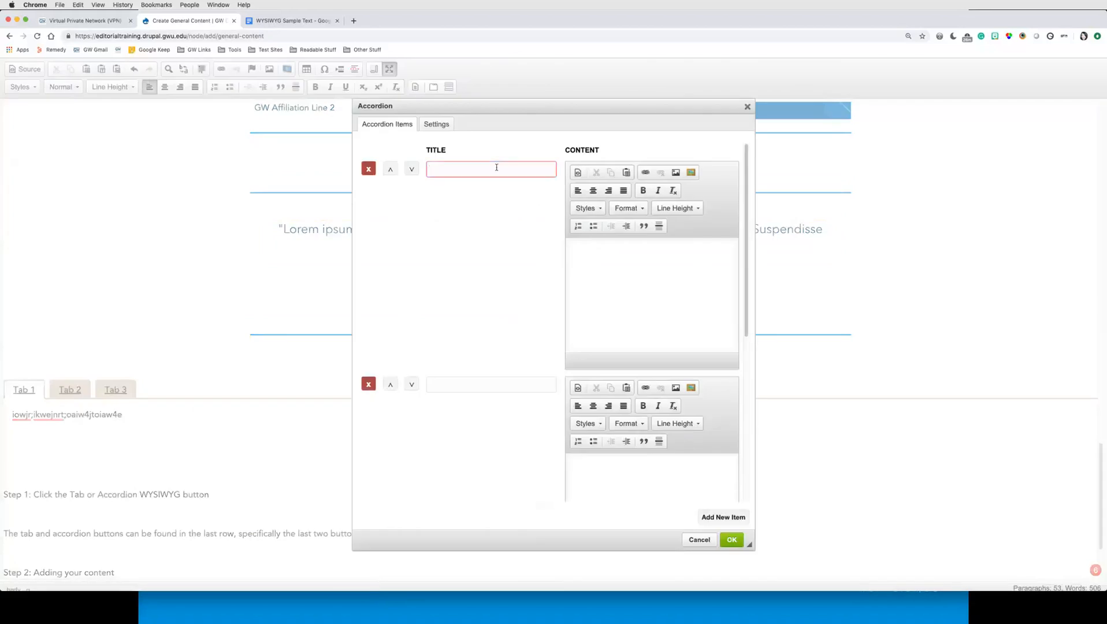
{"action": "type", "text": "Accordion 1"}
{"action": "left_click", "coordinate": [642, 302]}
{"action": "type", "text": "e5ypt4k5pyw4py5l,"}
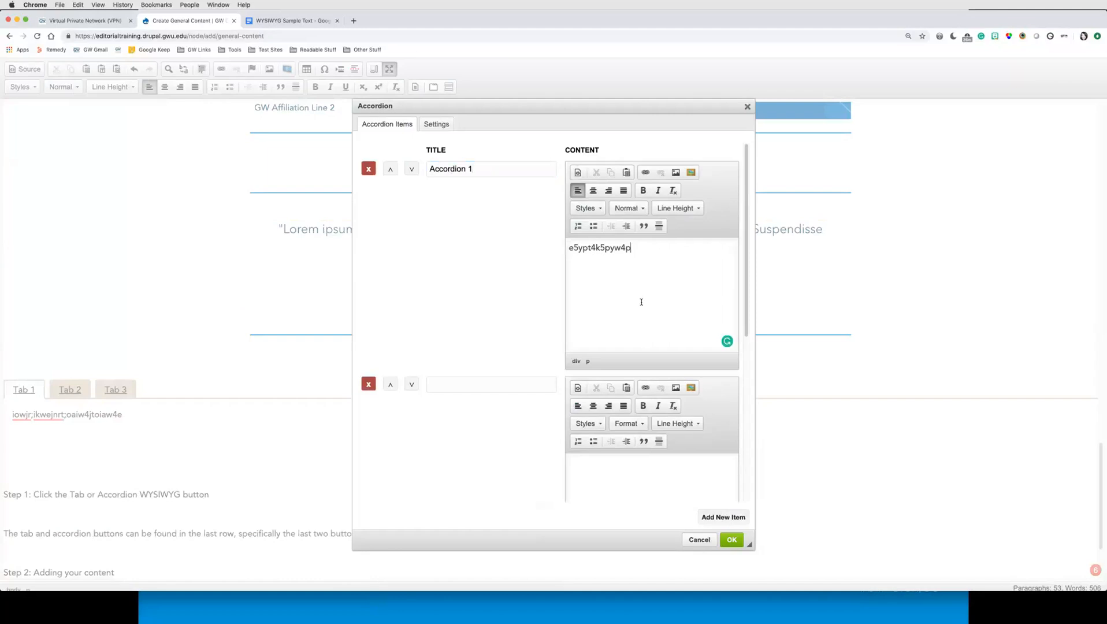
{"action": "key", "text": "Return"}
Step: Title the second accordion item Accordion 2 and give it random placeholder content
{"action": "left_click", "coordinate": [489, 382]}
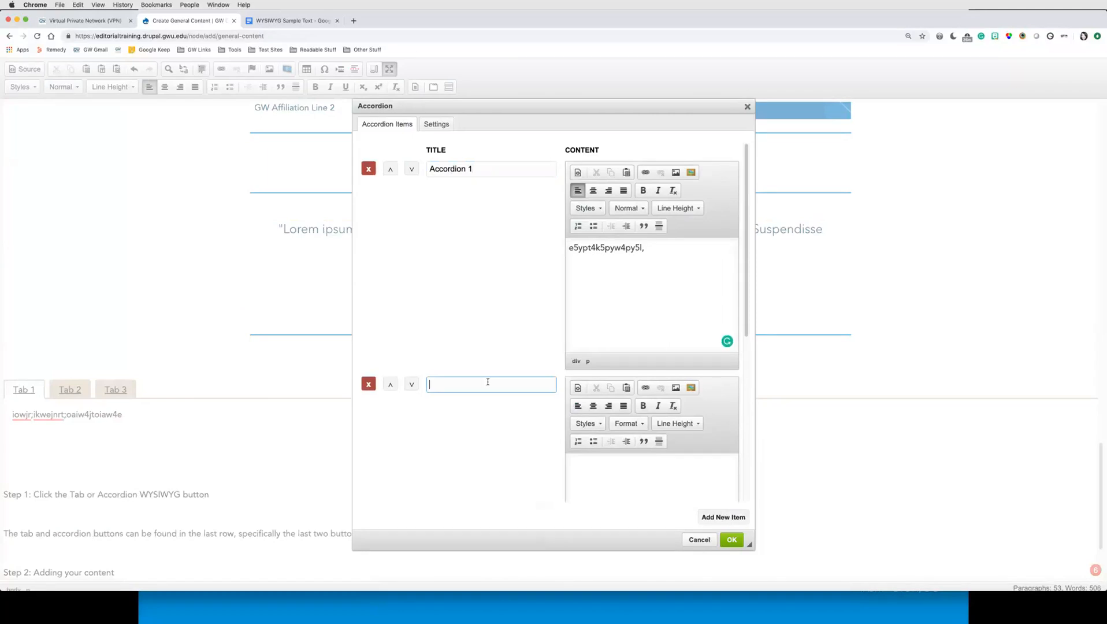
{"action": "type", "text": "Accordion 2"}
{"action": "left_click", "coordinate": [682, 465]}
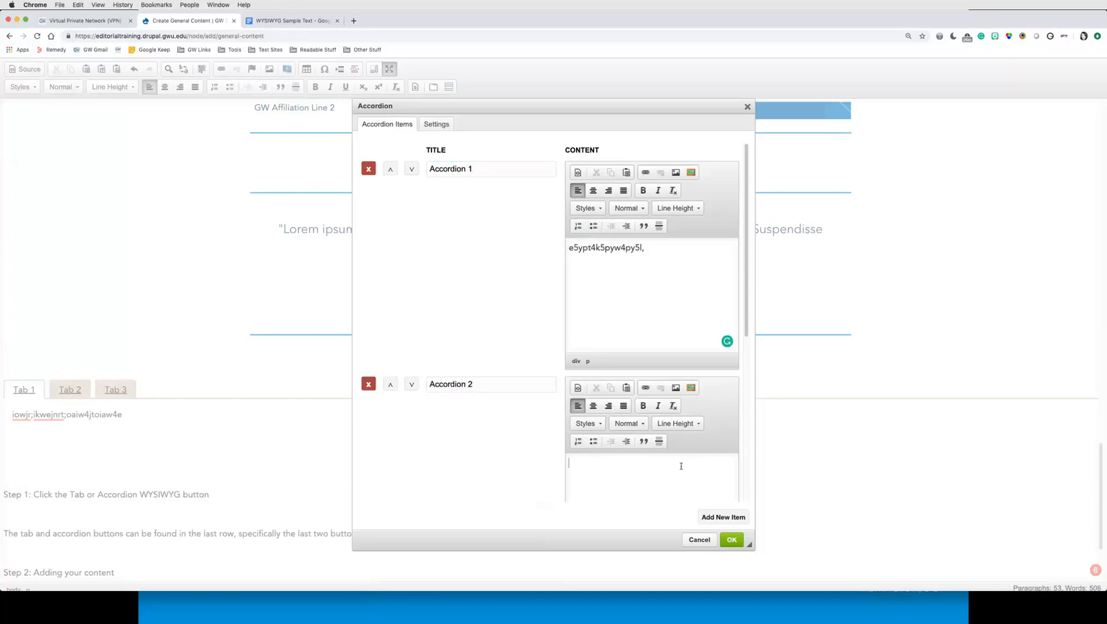
{"action": "type", "text": "se5pyk4e5w[pykep45ykpe5"}
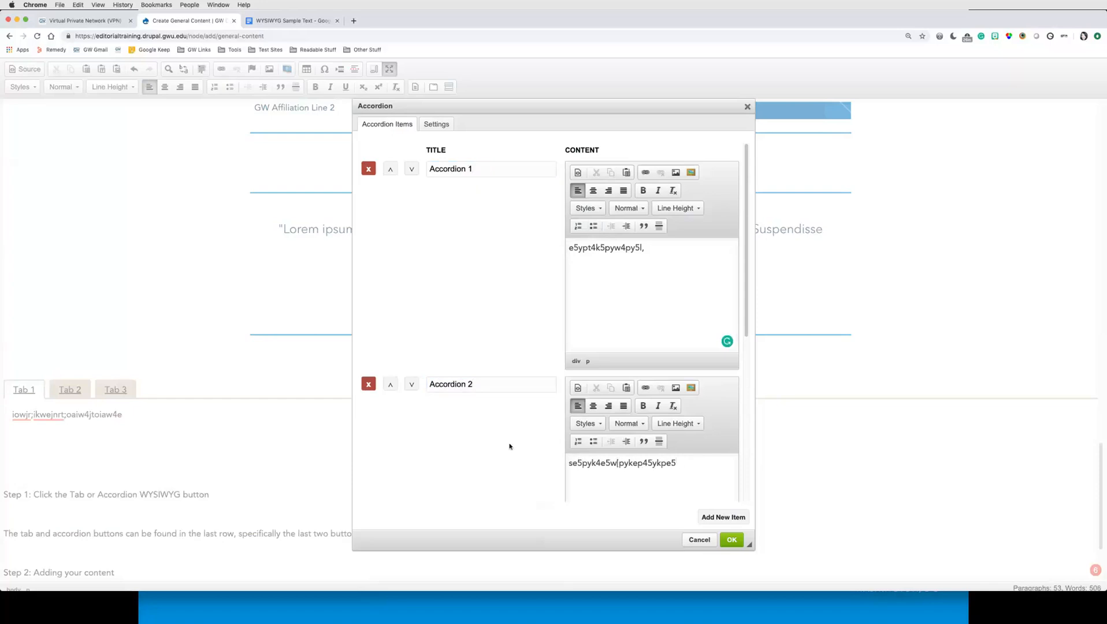
Step: Title the third accordion item Accordion 3 and enter Placeholder as its content
{"action": "scroll", "coordinate": [510, 446], "scroll_direction": "down", "scroll_amount": 5}
{"action": "left_click", "coordinate": [511, 355]}
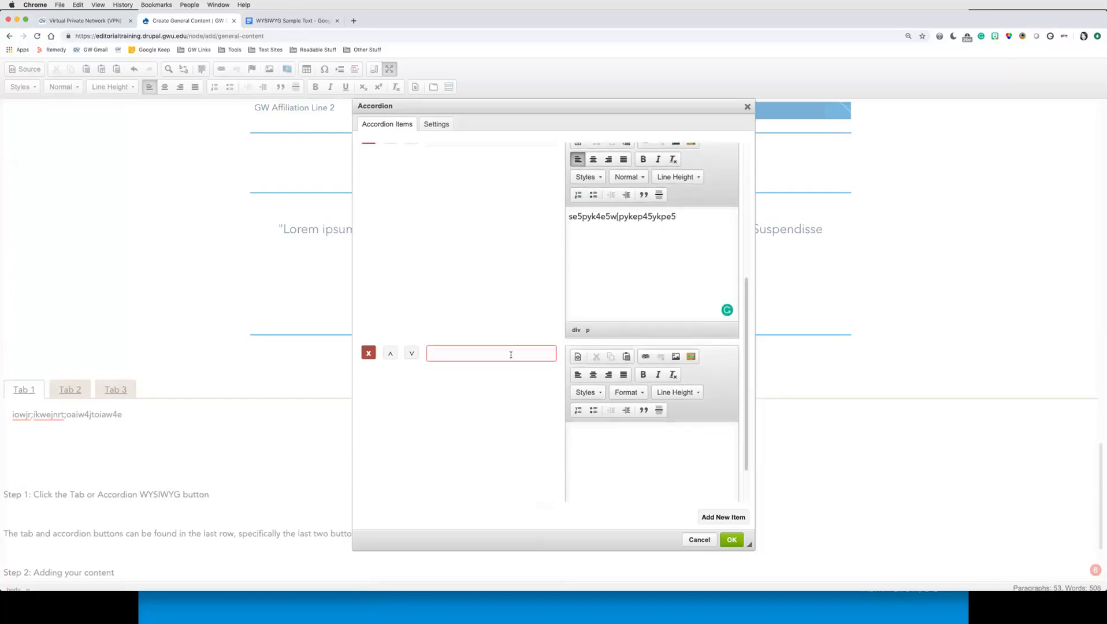
{"action": "type", "text": "Ax"}
{"action": "key", "text": "BackSpace"}
{"action": "type", "text": "ccordion 3"}
{"action": "left_click", "coordinate": [600, 433]}
{"action": "type", "text": "Placeholder"}
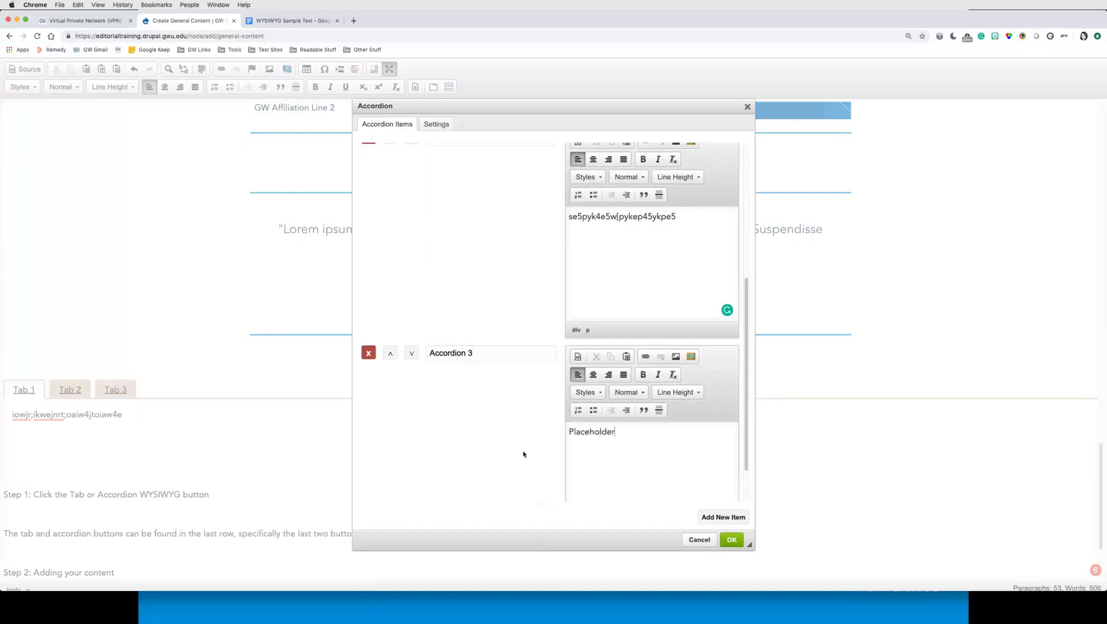
Step: Set the accordion's theme to Editorial Style and insert the accordion into the page
{"action": "scroll", "coordinate": [522, 429], "scroll_direction": "up", "scroll_amount": 4}
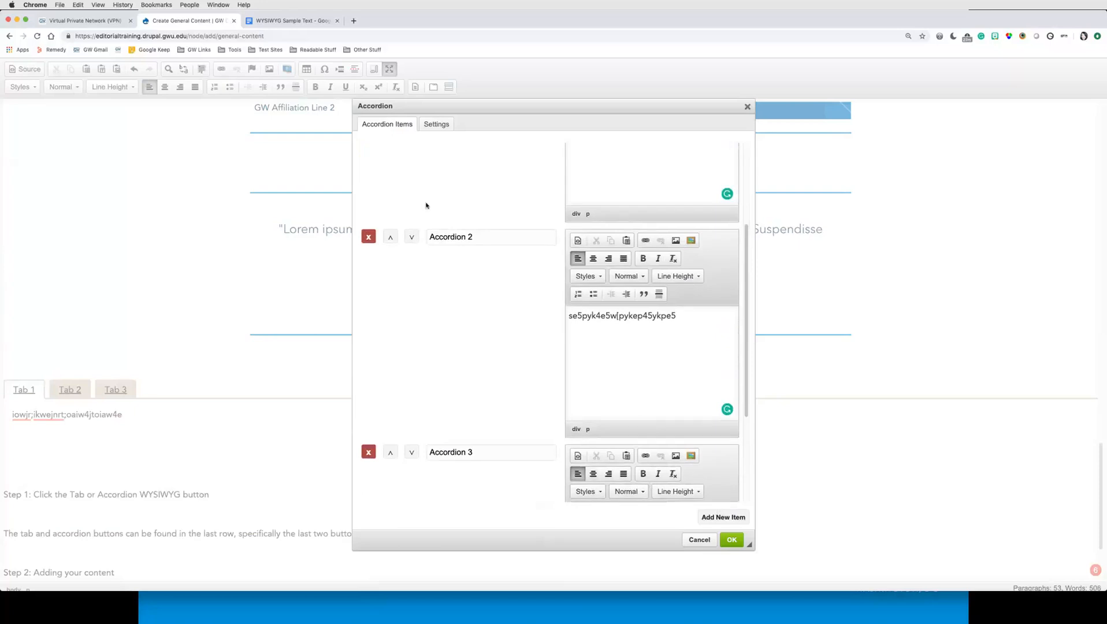
{"action": "scroll", "coordinate": [488, 201], "scroll_direction": "up", "scroll_amount": 5}
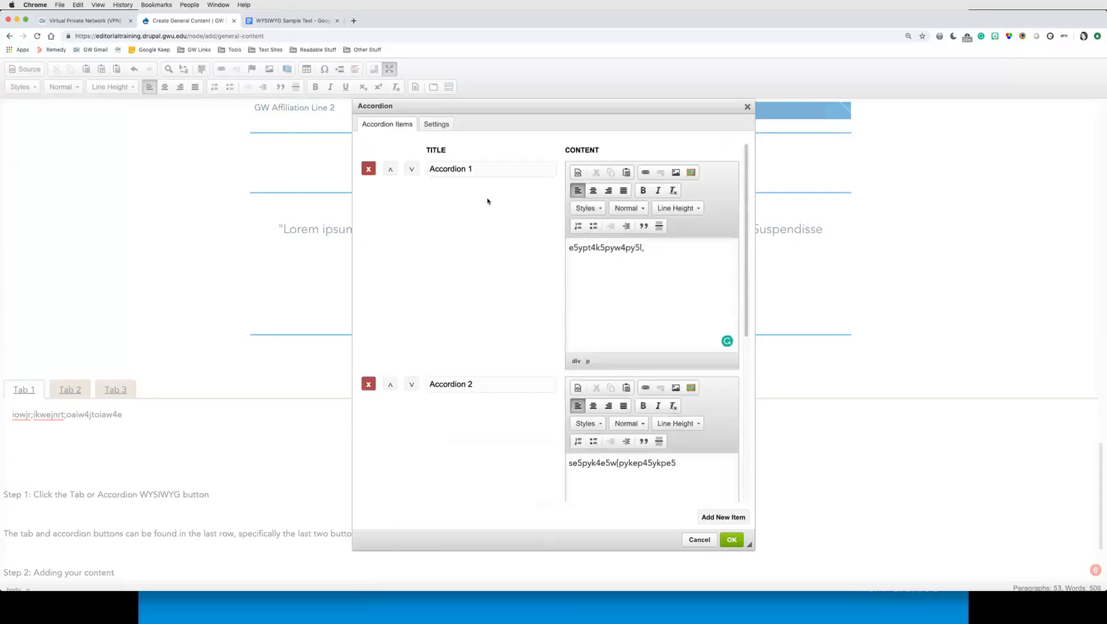
{"action": "left_click", "coordinate": [437, 125]}
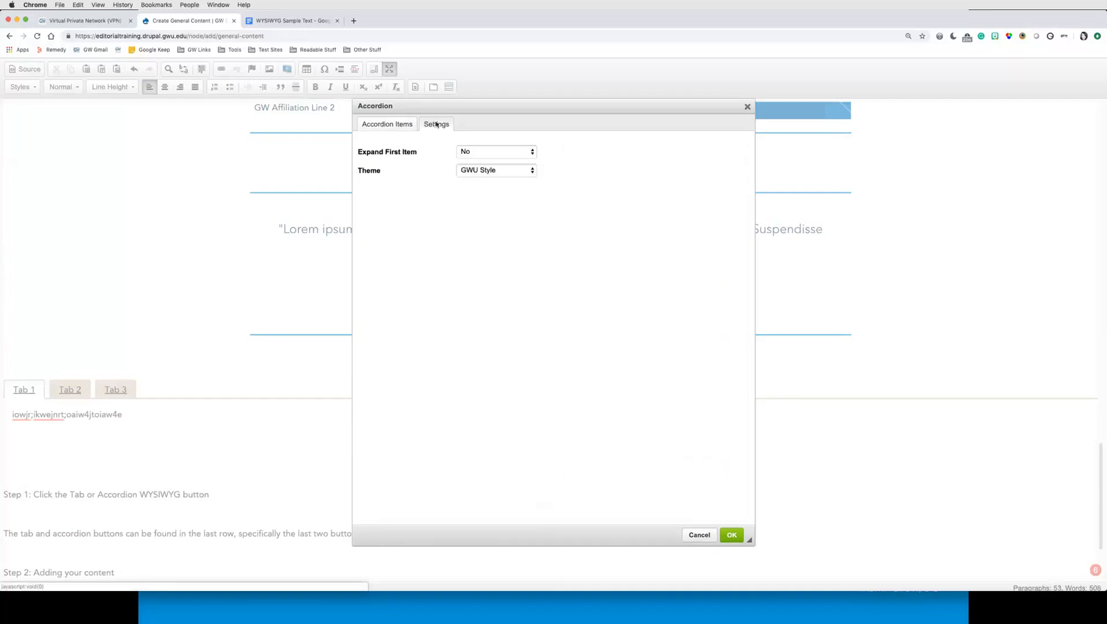
{"action": "left_click", "coordinate": [526, 173]}
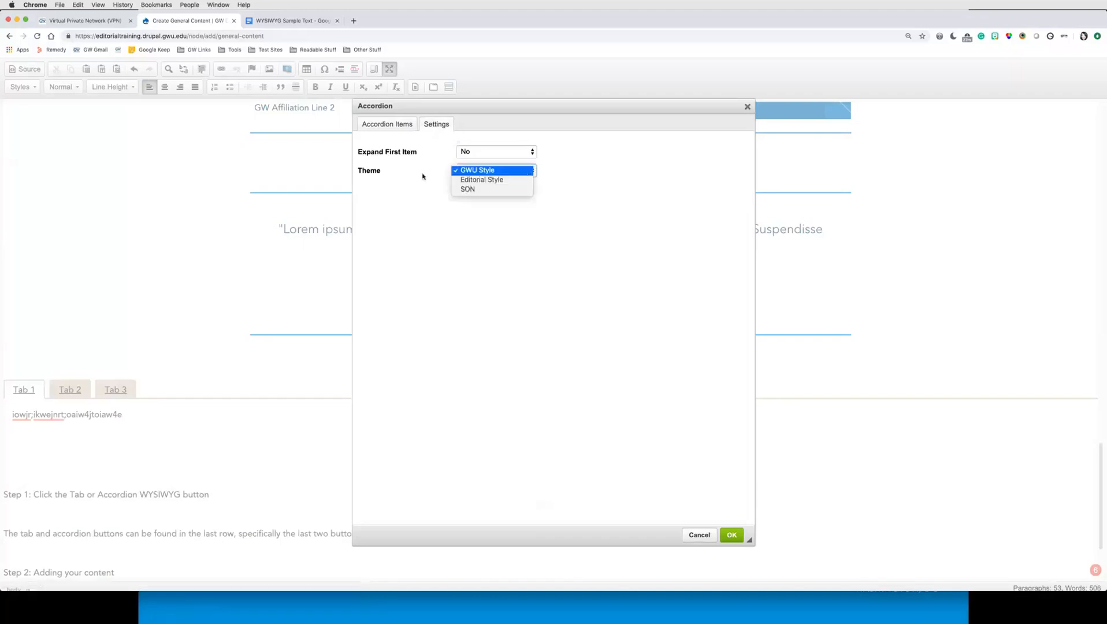
{"action": "left_click", "coordinate": [511, 181]}
{"action": "left_click", "coordinate": [521, 173]}
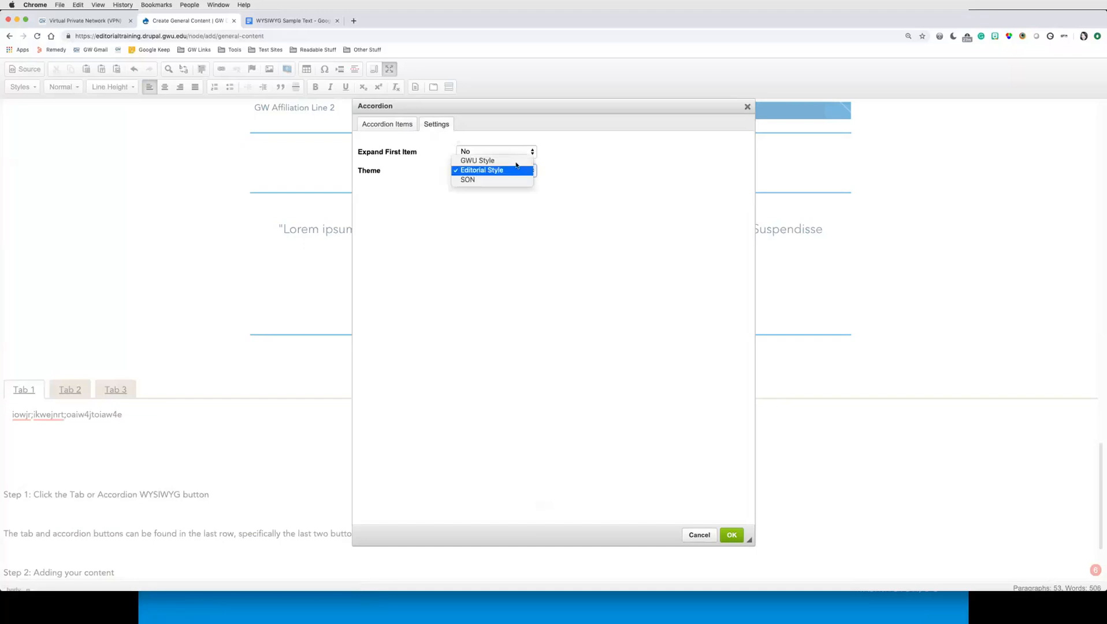
{"action": "key", "text": "Return"}
{"action": "left_click", "coordinate": [726, 531]}
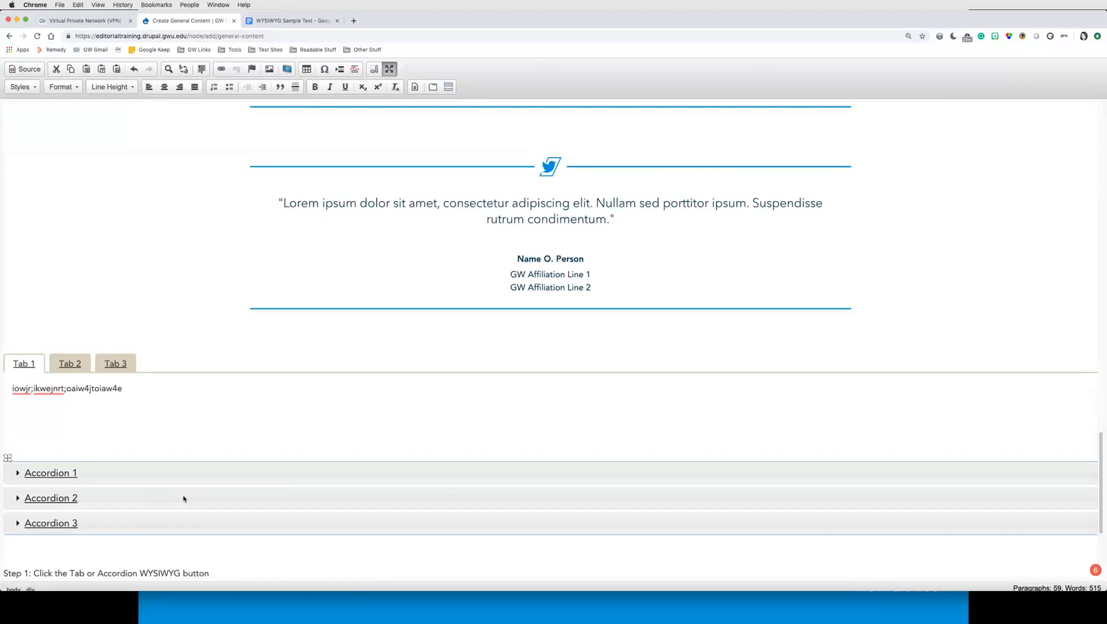
Step: Reopen the accordion's settings, set its theme to Editorial Style again, and apply the change
{"action": "double_click", "coordinate": [183, 499]}
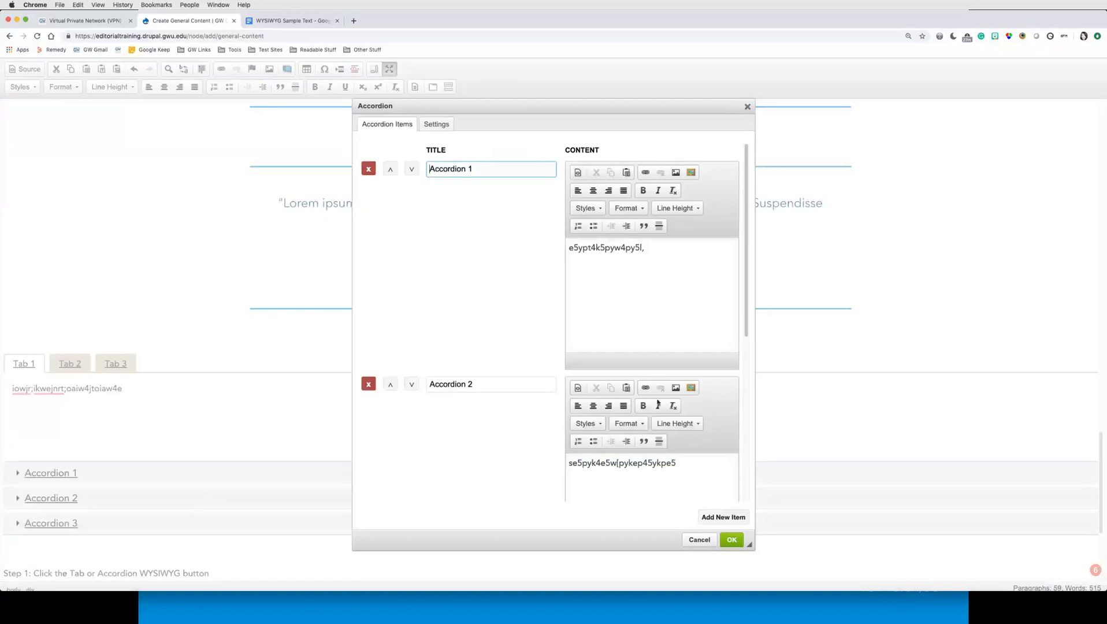
{"action": "scroll", "coordinate": [653, 413], "scroll_direction": "down", "scroll_amount": 5}
{"action": "scroll", "coordinate": [650, 418], "scroll_direction": "up", "scroll_amount": 5}
{"action": "left_click", "coordinate": [437, 124]}
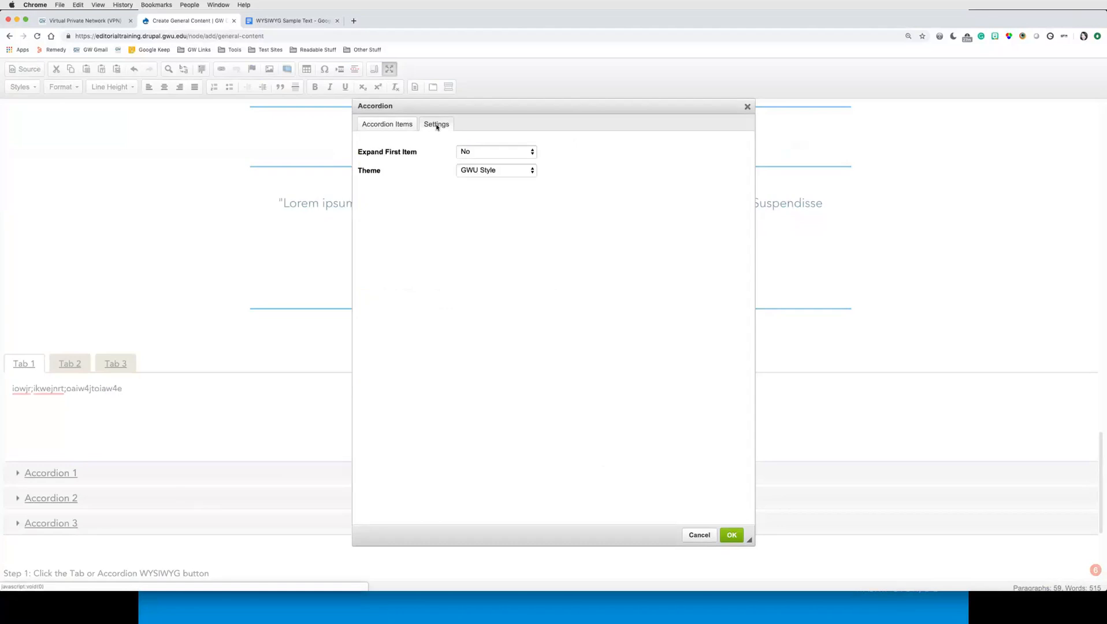
{"action": "left_click", "coordinate": [523, 171]}
{"action": "left_click", "coordinate": [491, 180]}
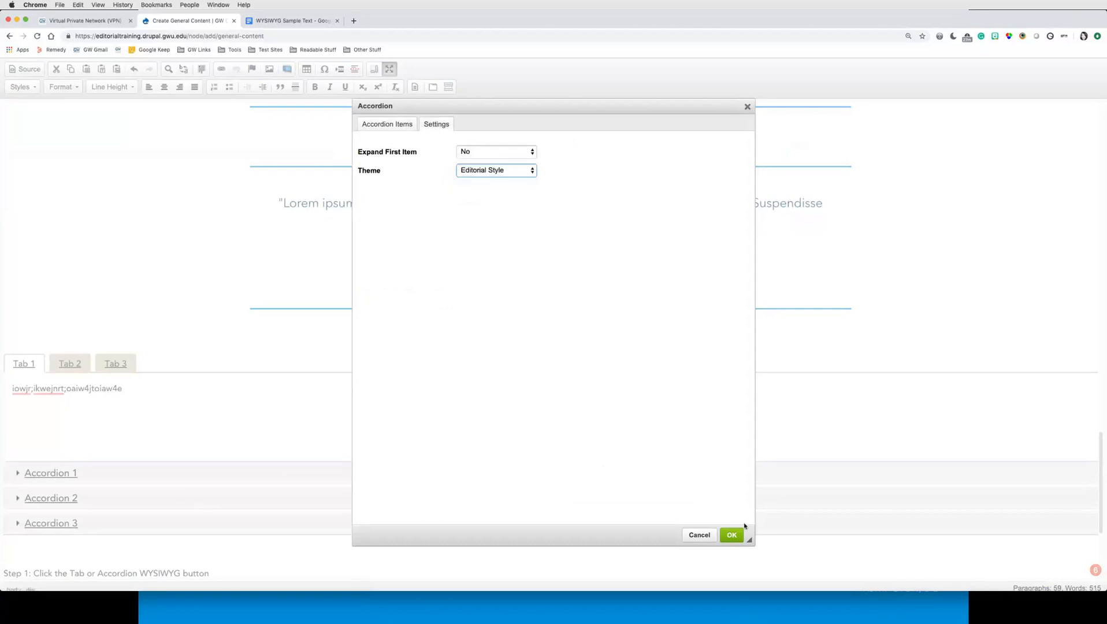
{"action": "left_click", "coordinate": [738, 537]}
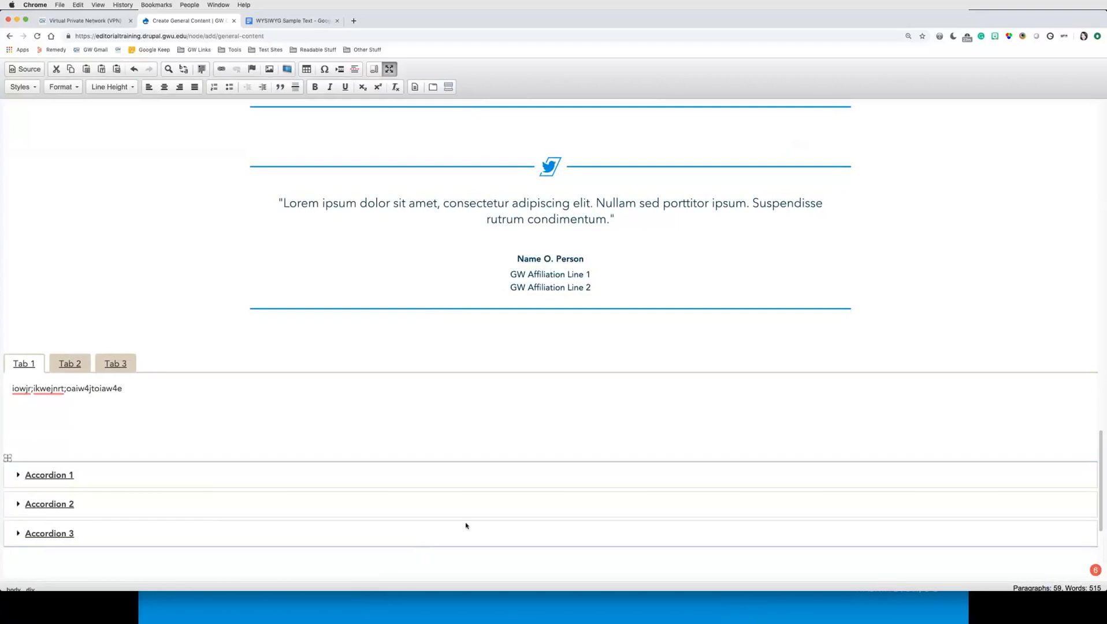
Step: Leave the full-screen editor and set the page's site placement to About
{"action": "left_click", "coordinate": [389, 69]}
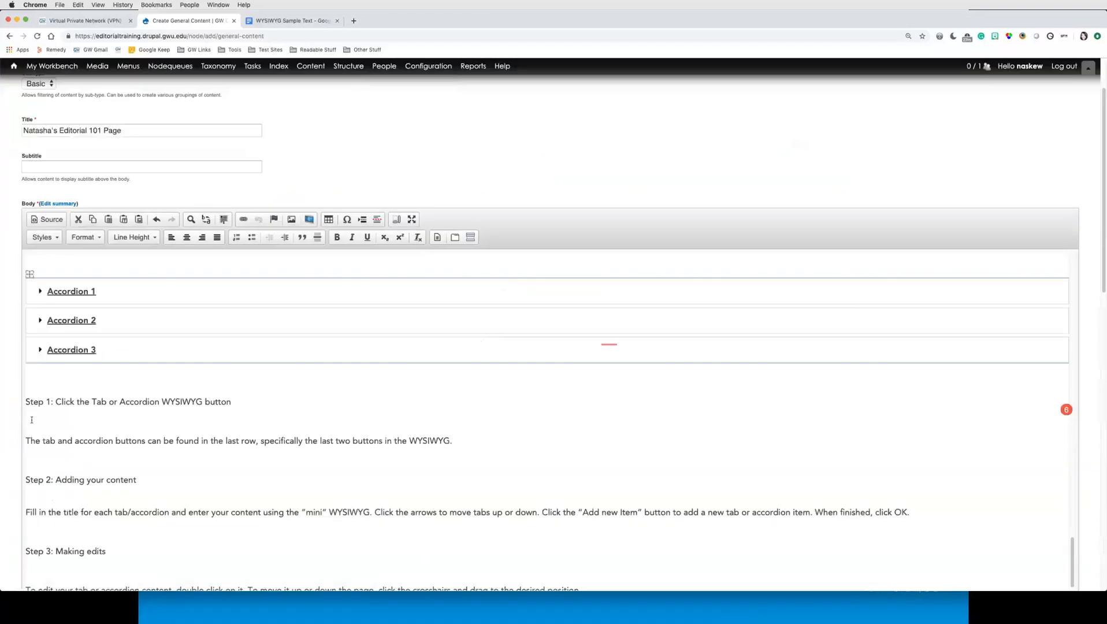
{"action": "scroll", "coordinate": [13, 418], "scroll_direction": "down", "scroll_amount": 1}
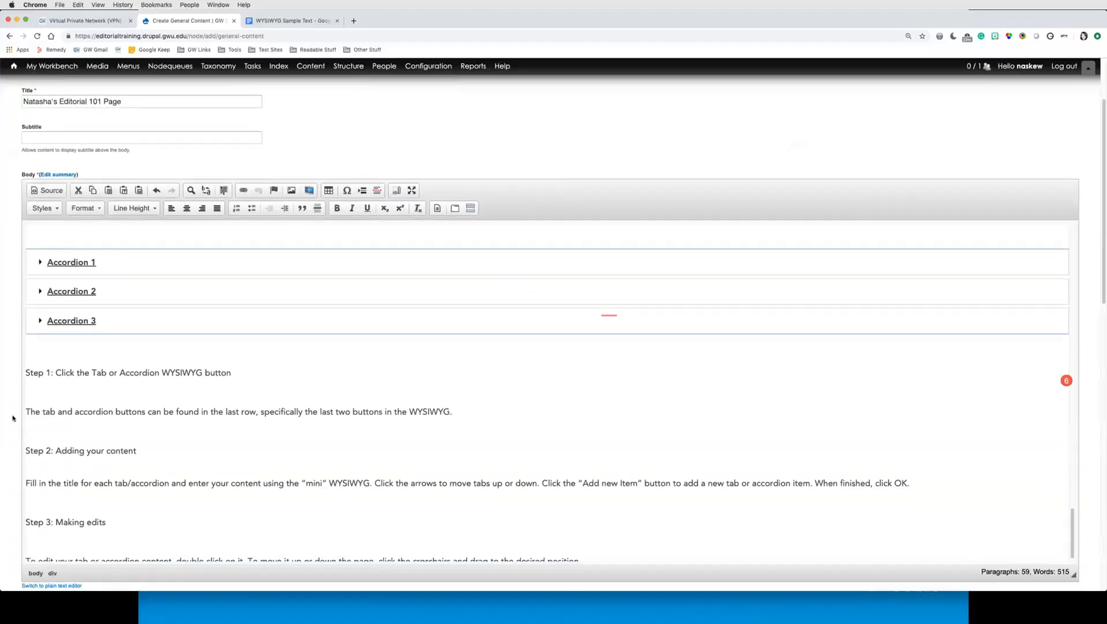
{"action": "scroll", "coordinate": [13, 418], "scroll_direction": "down", "scroll_amount": 5}
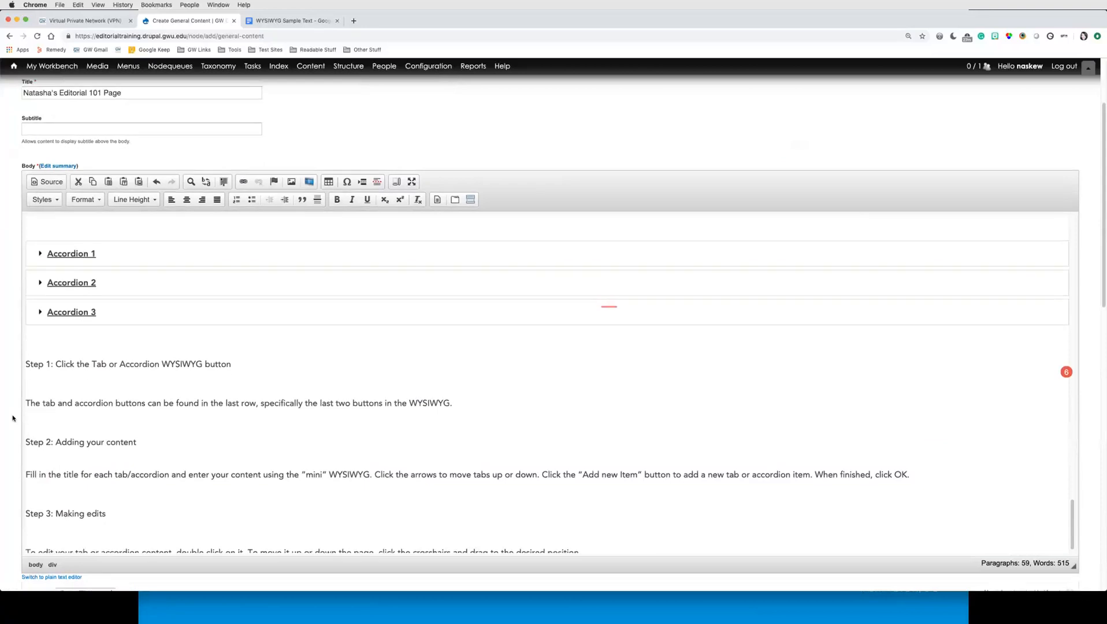
{"action": "scroll", "coordinate": [12, 418], "scroll_direction": "down", "scroll_amount": 5}
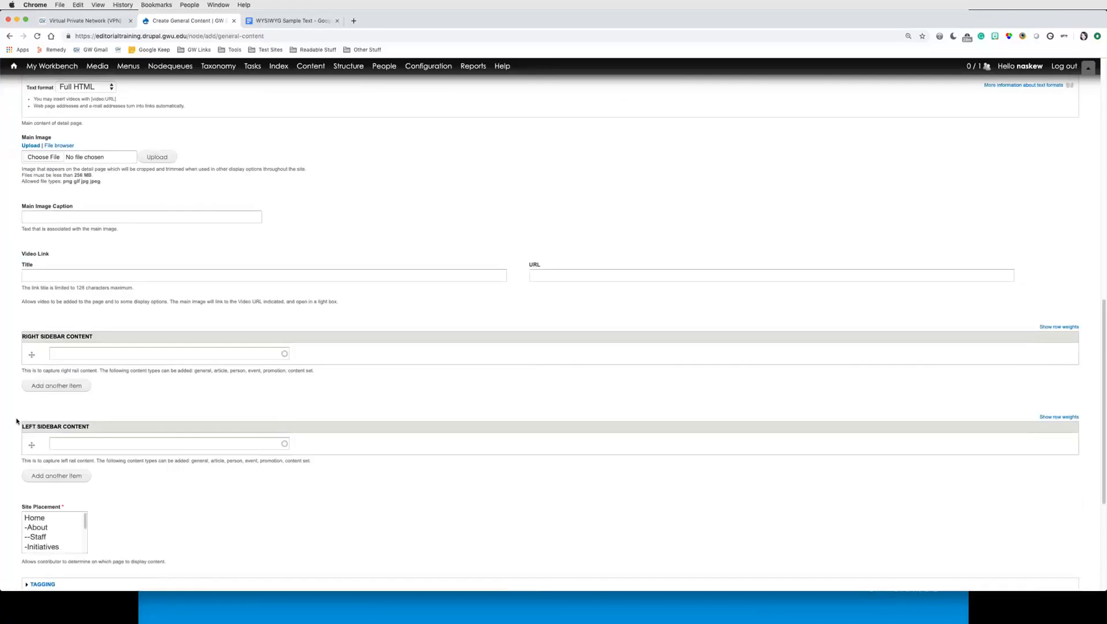
{"action": "scroll", "coordinate": [16, 420], "scroll_direction": "down", "scroll_amount": 2}
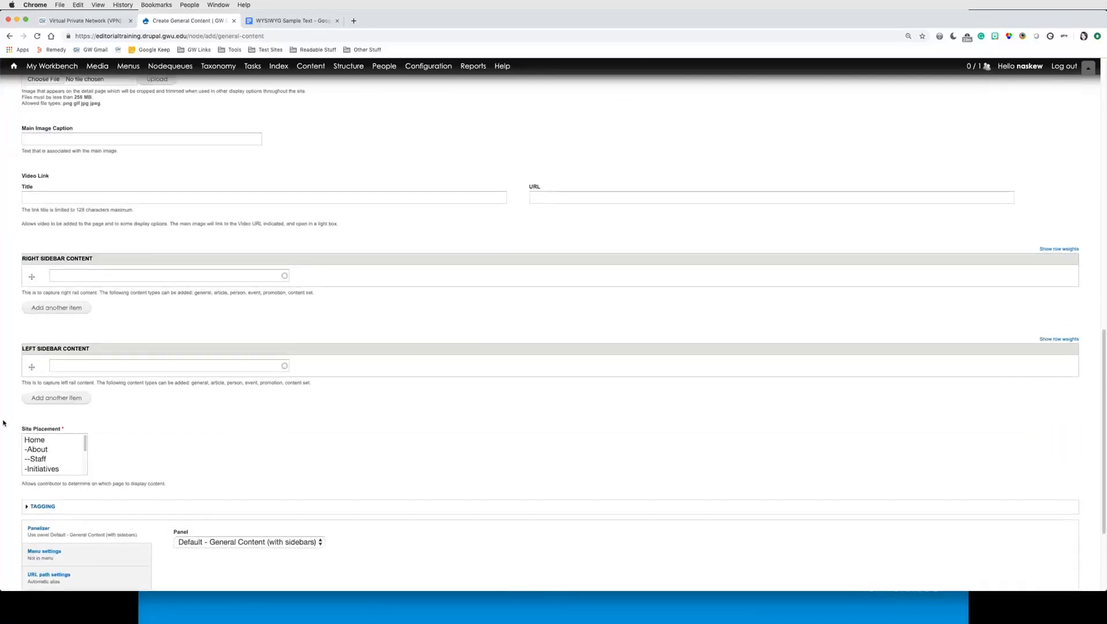
{"action": "scroll", "coordinate": [3, 424], "scroll_direction": "down", "scroll_amount": 3}
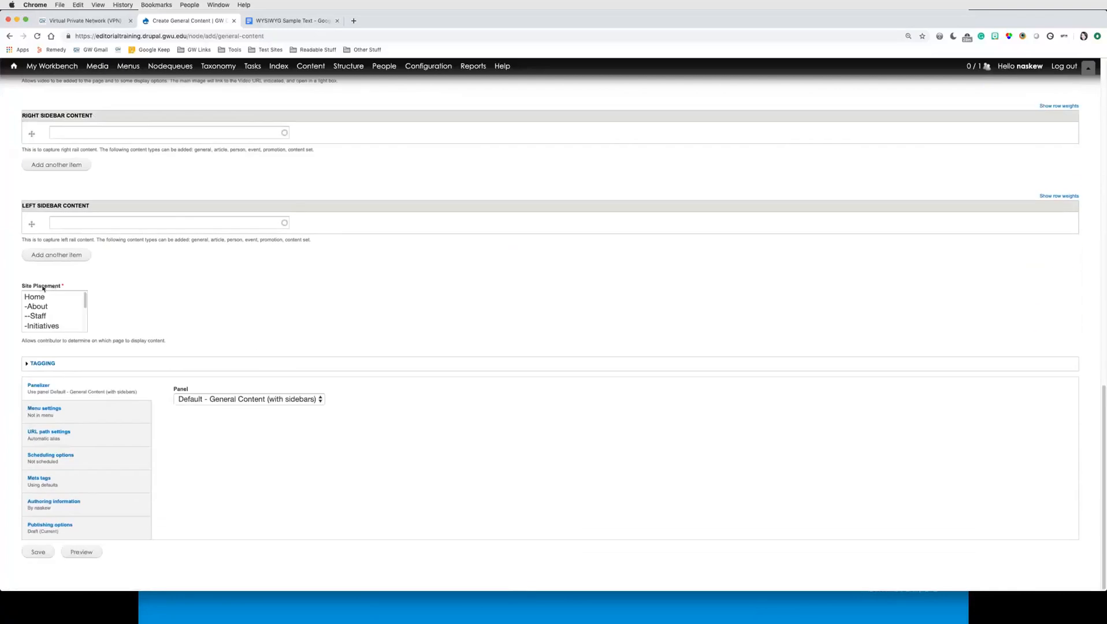
{"action": "left_click", "coordinate": [44, 310]}
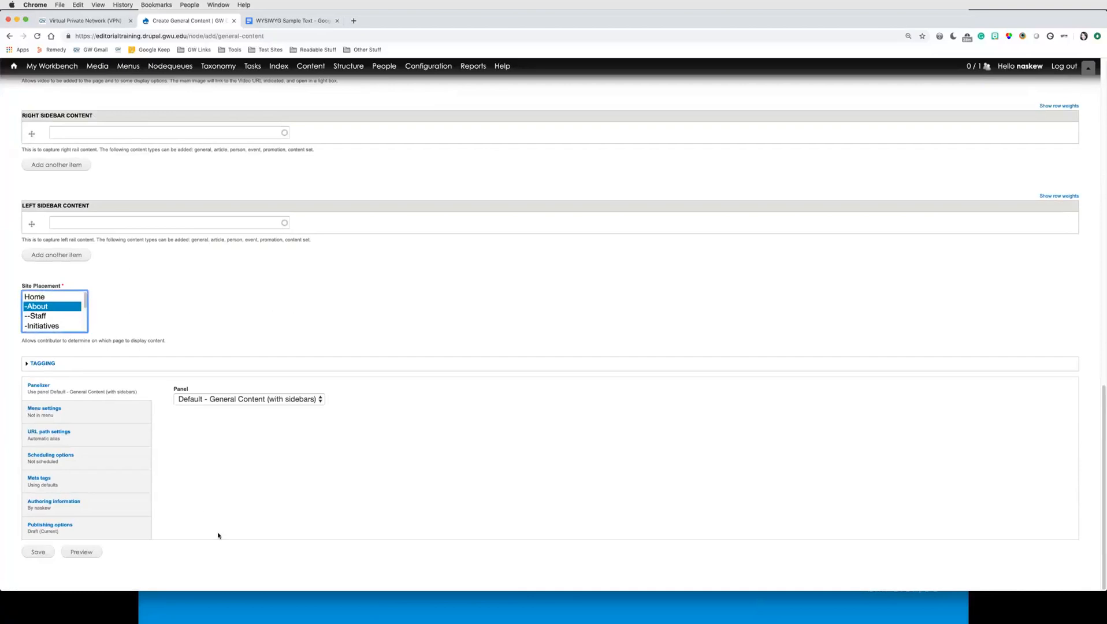
Step: Change the moderation state in the publishing options and save the page
{"action": "left_click", "coordinate": [137, 537]}
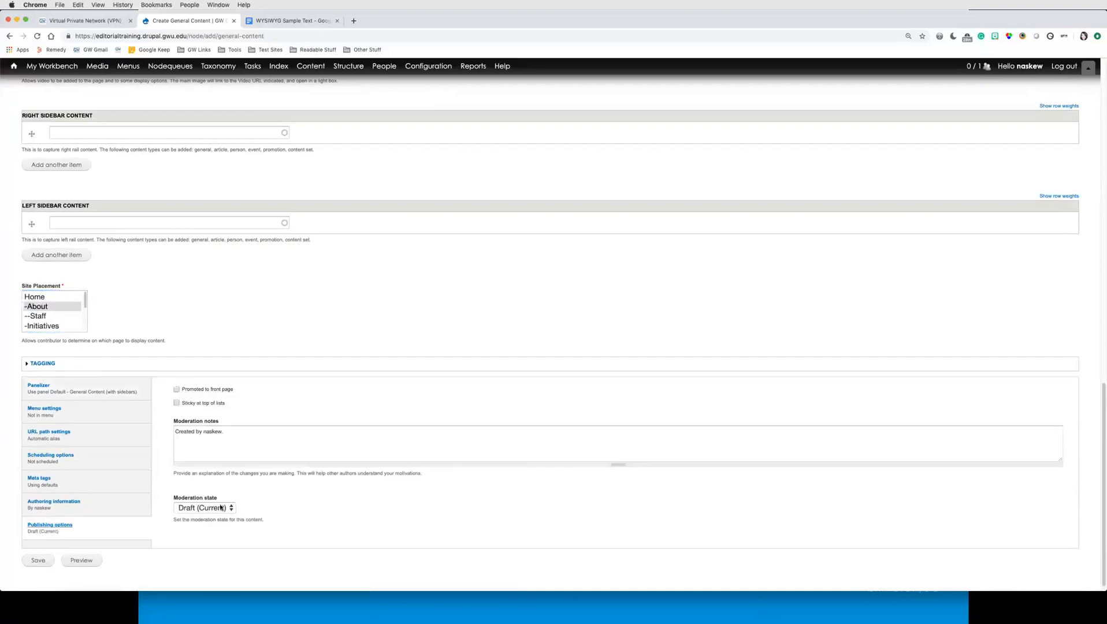
{"action": "left_click", "coordinate": [208, 509]}
{"action": "left_click", "coordinate": [196, 531]}
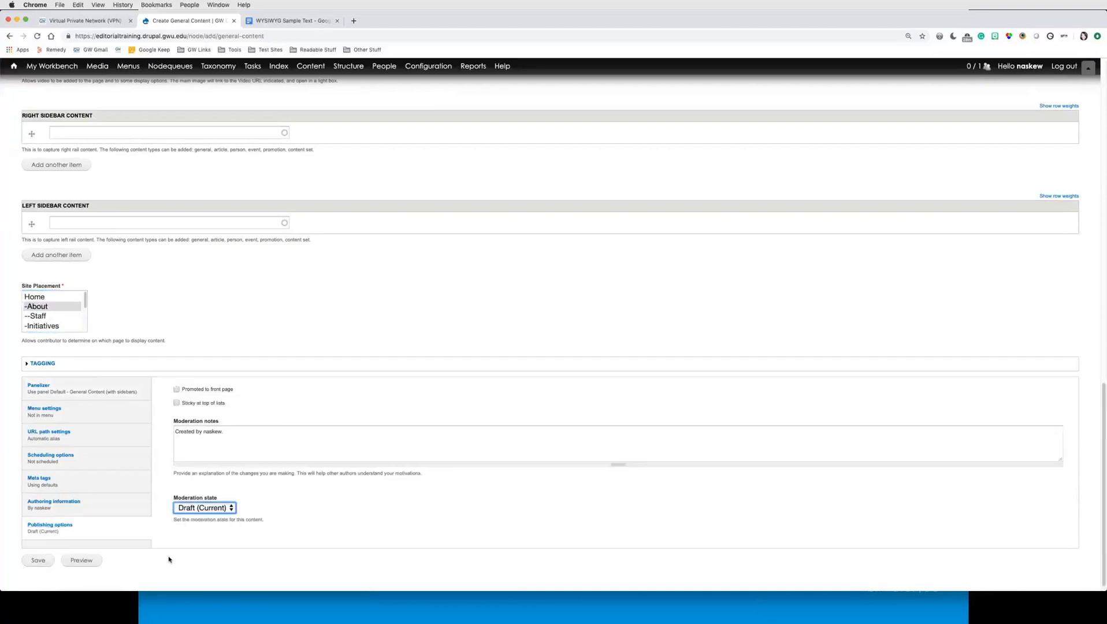
{"action": "left_click", "coordinate": [39, 561]}
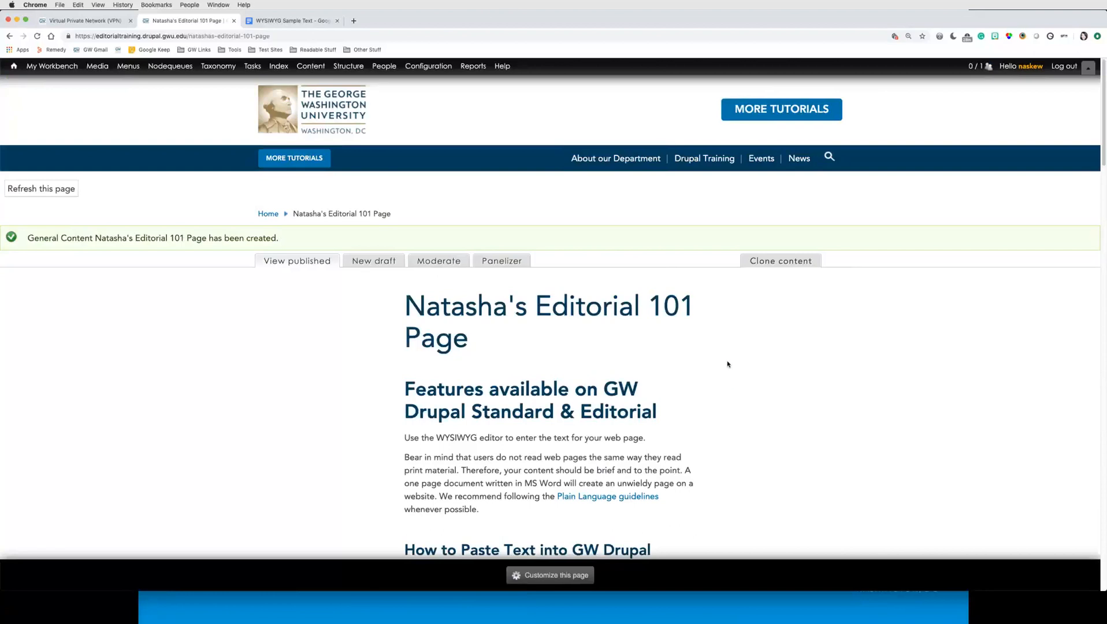
Step: Review the headings at the top of the saved page
{"action": "scroll", "coordinate": [725, 368], "scroll_direction": "down", "scroll_amount": 2}
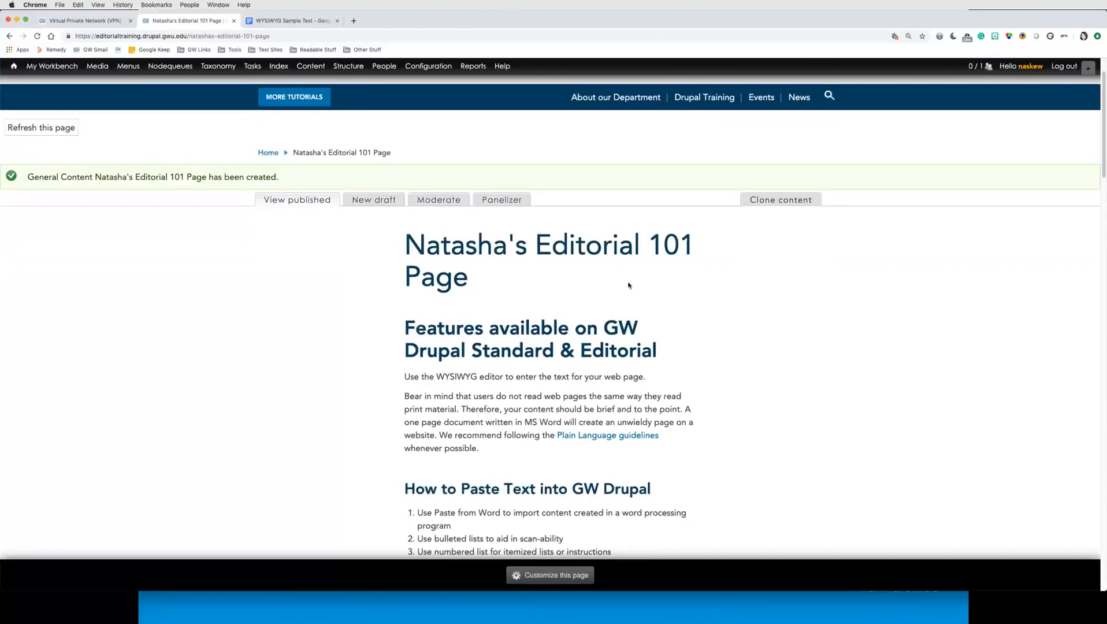
{"action": "scroll", "coordinate": [578, 243], "scroll_direction": "down", "scroll_amount": 4}
{"action": "left_click_drag", "start_coordinate": [405, 206], "coordinate": [658, 229]}
{"action": "scroll", "coordinate": [652, 300], "scroll_direction": "down", "scroll_amount": 2}
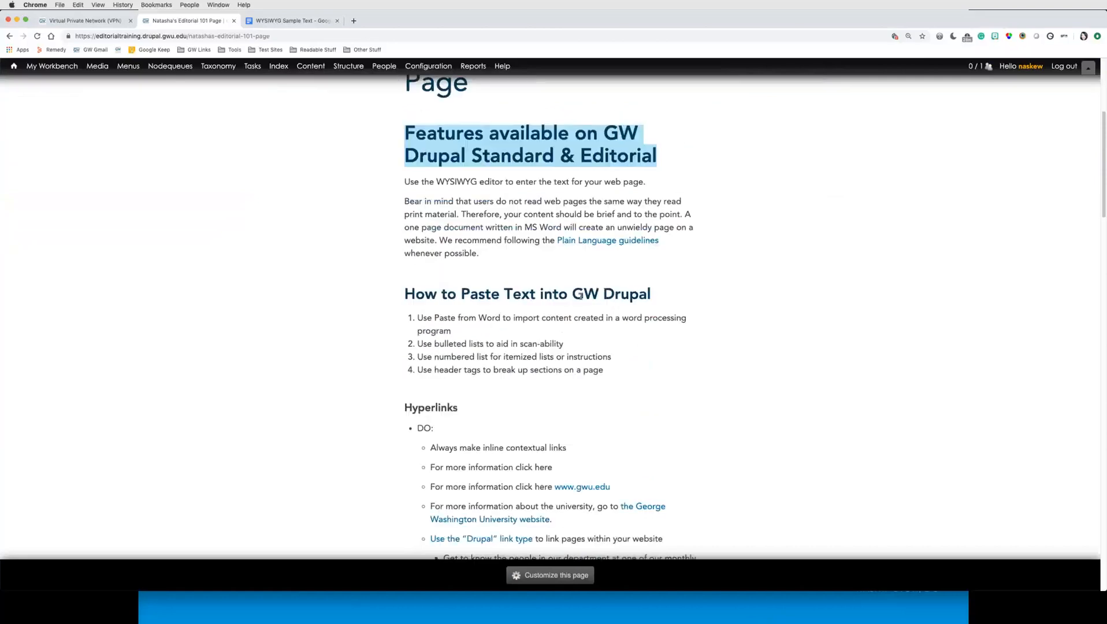
{"action": "left_click_drag", "start_coordinate": [652, 294], "coordinate": [413, 293]}
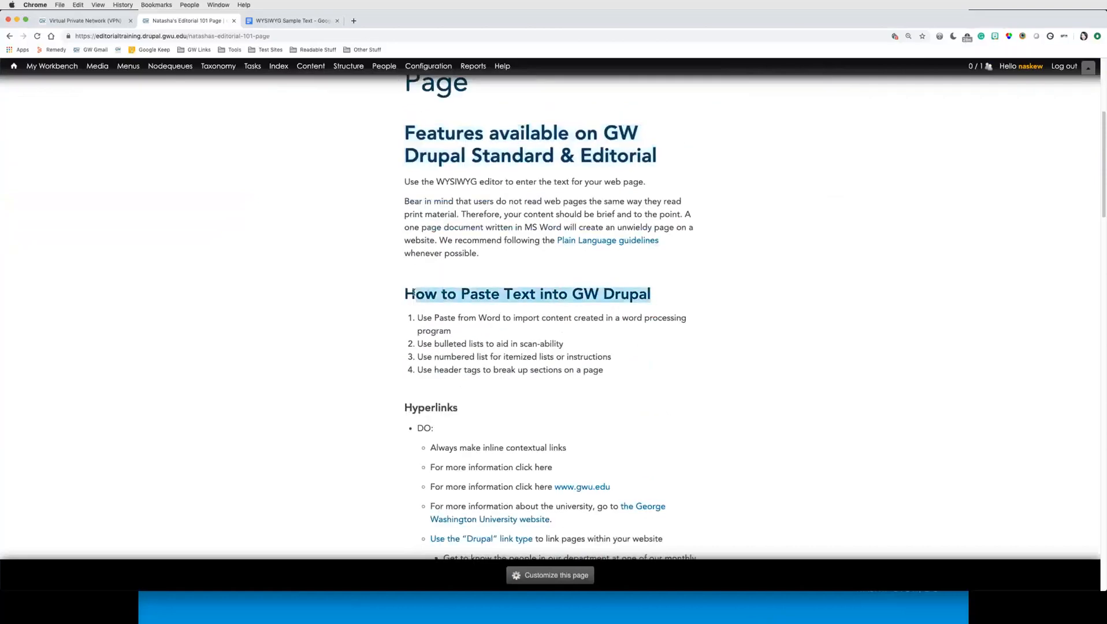
{"action": "left_click", "coordinate": [488, 294]}
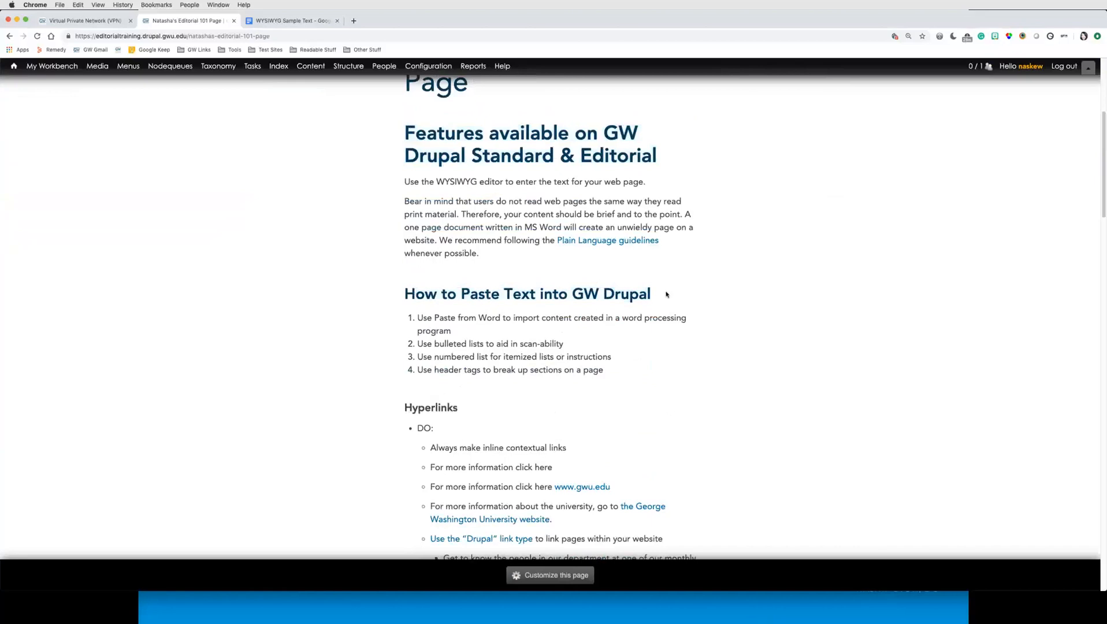
{"action": "left_click_drag", "start_coordinate": [660, 156], "coordinate": [406, 131]}
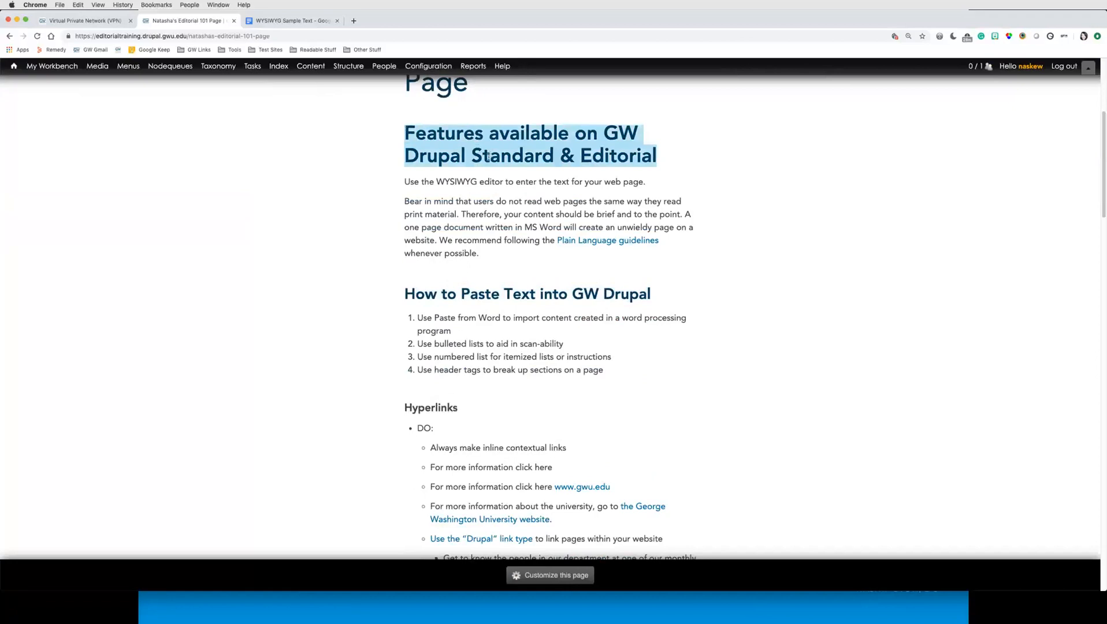
{"action": "left_click", "coordinate": [662, 163]}
{"action": "scroll", "coordinate": [672, 264], "scroll_direction": "down", "scroll_amount": 3}
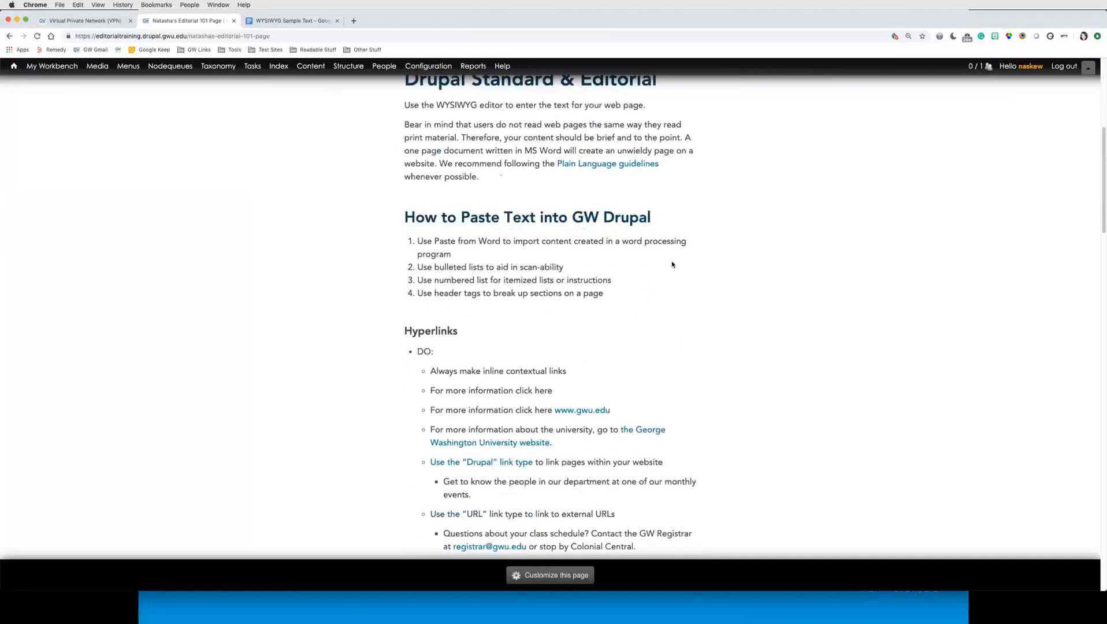
Step: Review the hyperlinks list on the saved page
{"action": "scroll", "coordinate": [672, 263], "scroll_direction": "down", "scroll_amount": 6}
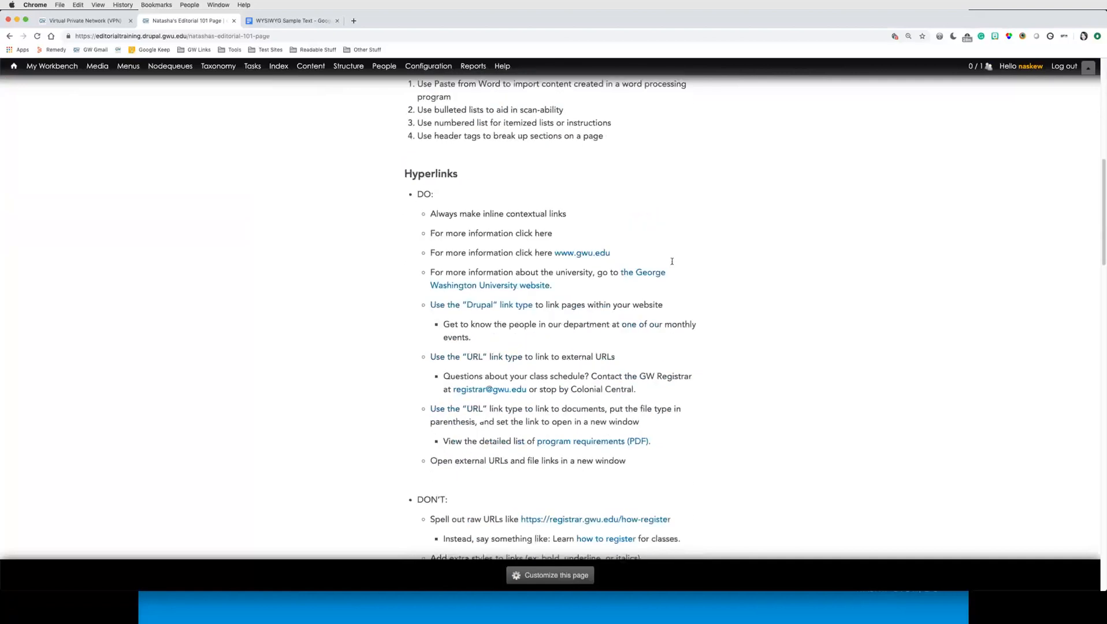
{"action": "scroll", "coordinate": [673, 261], "scroll_direction": "down", "scroll_amount": 2}
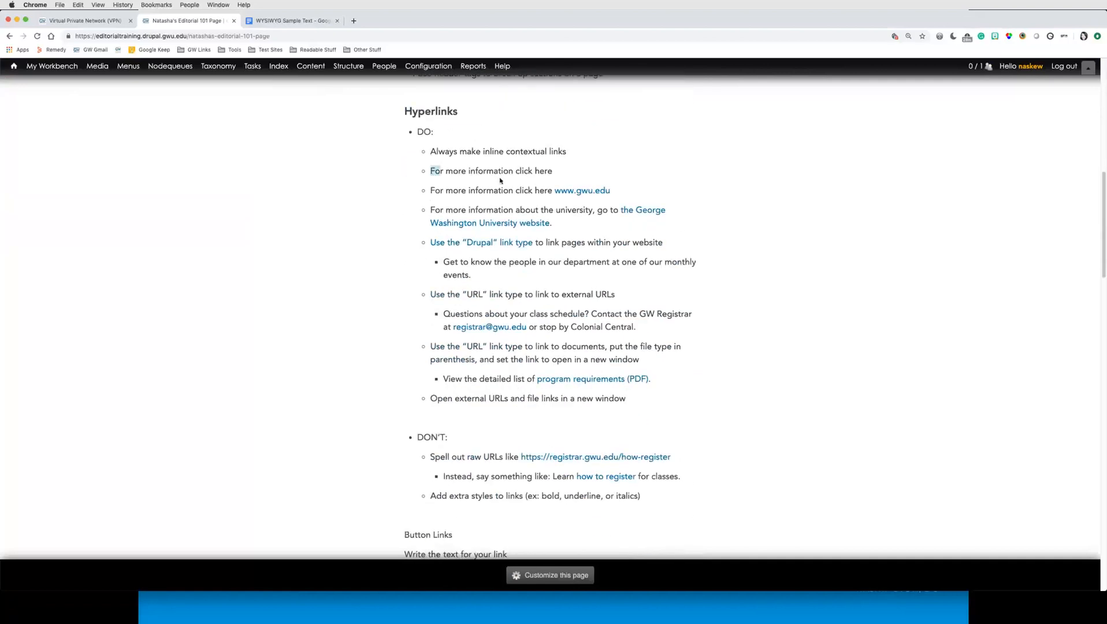
{"action": "left_click_drag", "start_coordinate": [501, 180], "coordinate": [620, 196]}
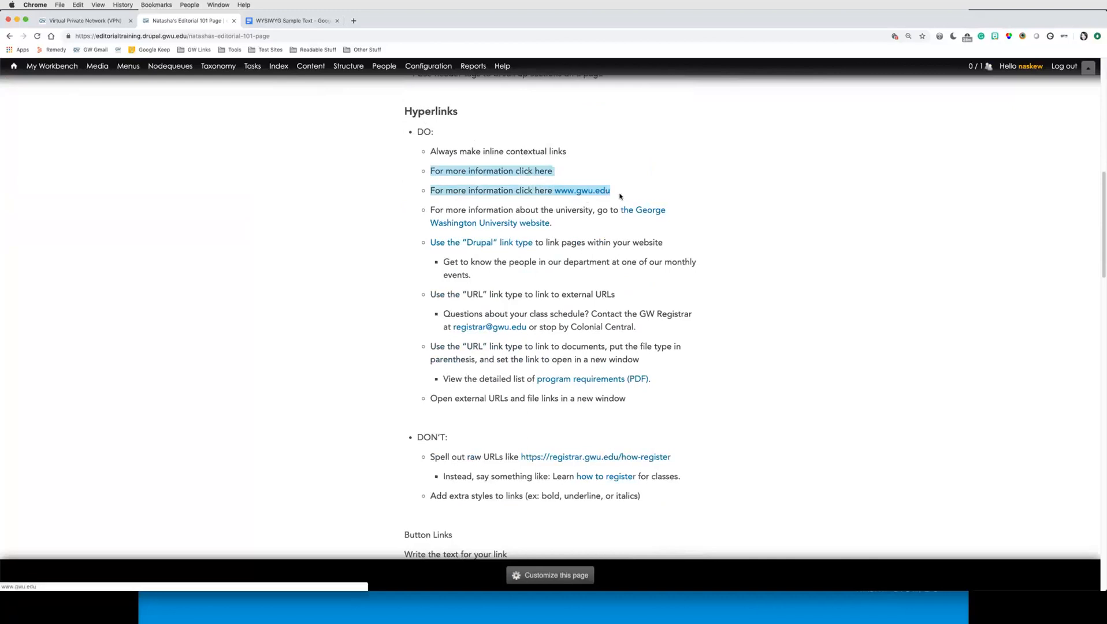
{"action": "left_click", "coordinate": [620, 197]}
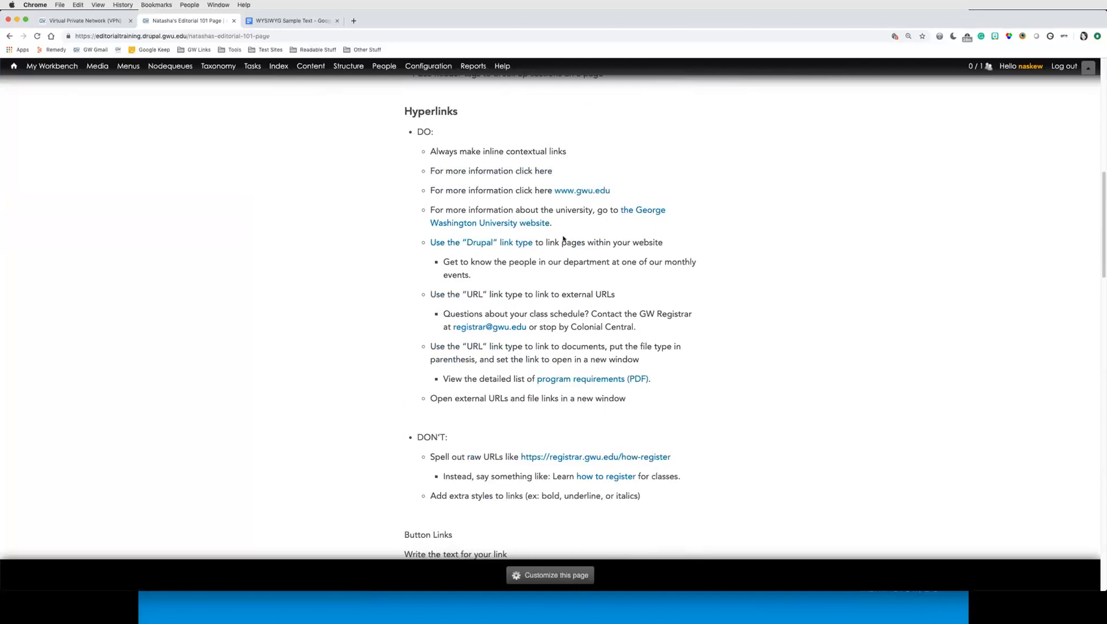
{"action": "triple_click", "coordinate": [430, 208]}
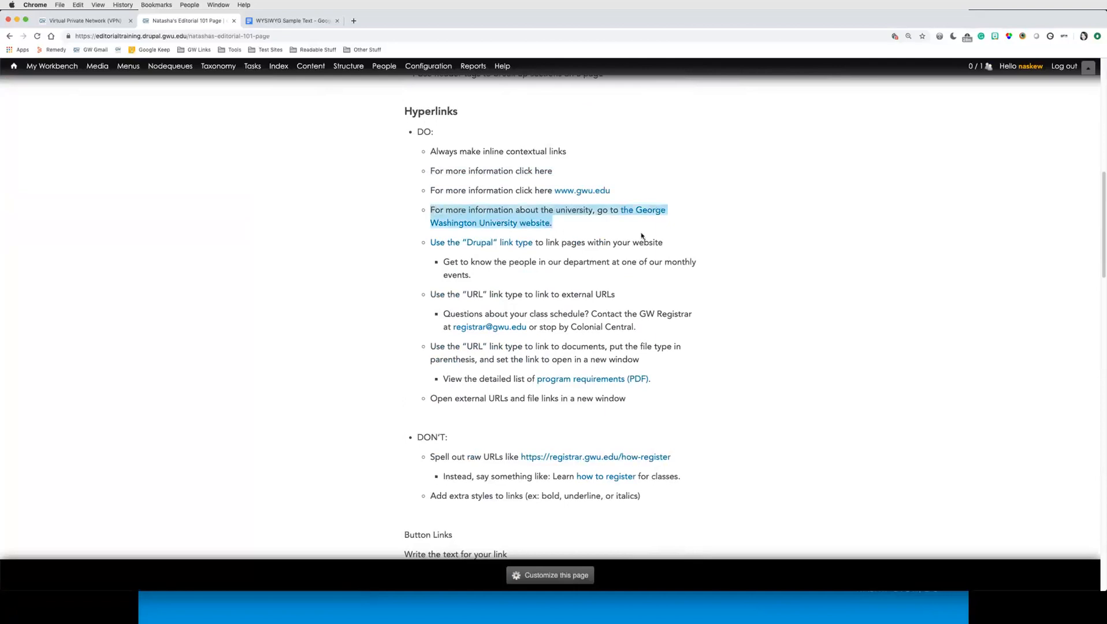
{"action": "left_click", "coordinate": [573, 231]}
Step: Review the button link and testimonial sections of the saved page
{"action": "scroll", "coordinate": [637, 278], "scroll_direction": "down", "scroll_amount": 3}
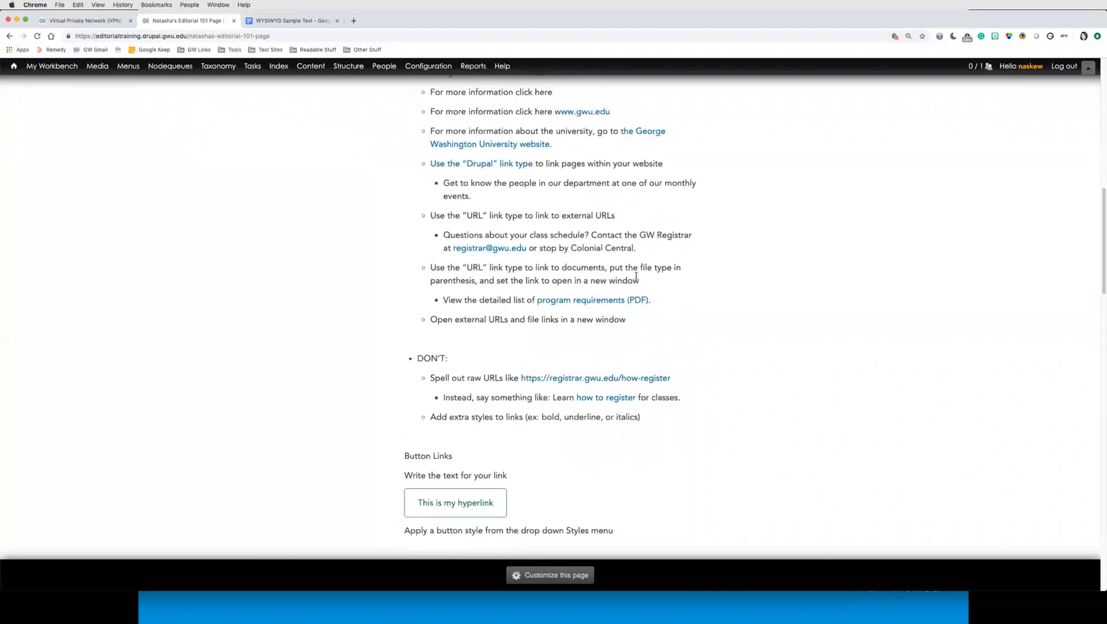
{"action": "scroll", "coordinate": [665, 295], "scroll_direction": "down", "scroll_amount": 8}
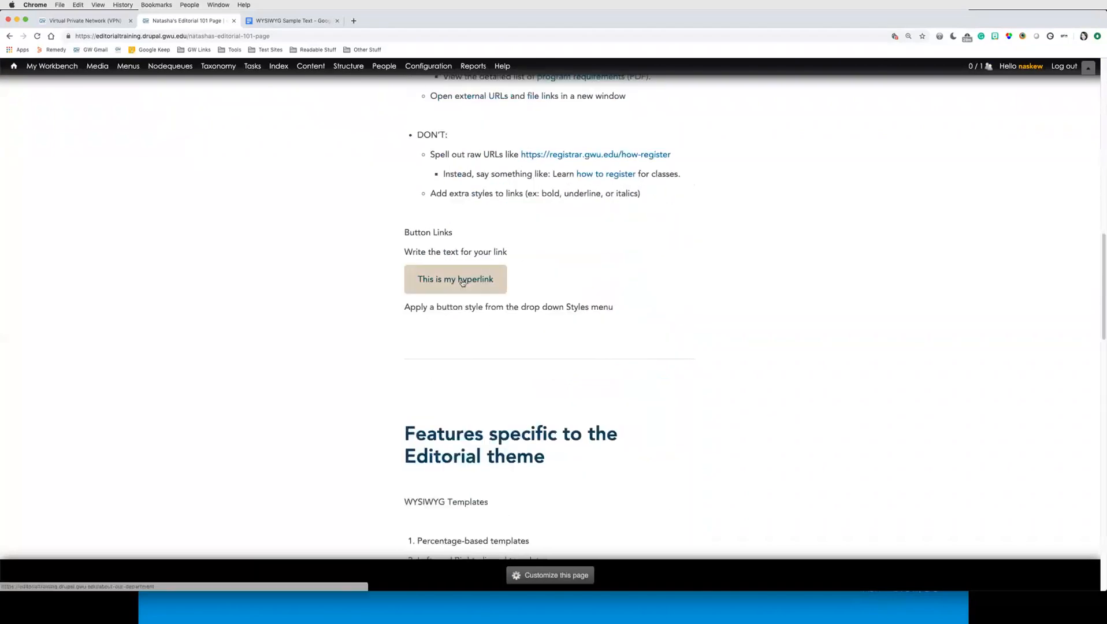
{"action": "scroll", "coordinate": [651, 316], "scroll_direction": "down", "scroll_amount": 15}
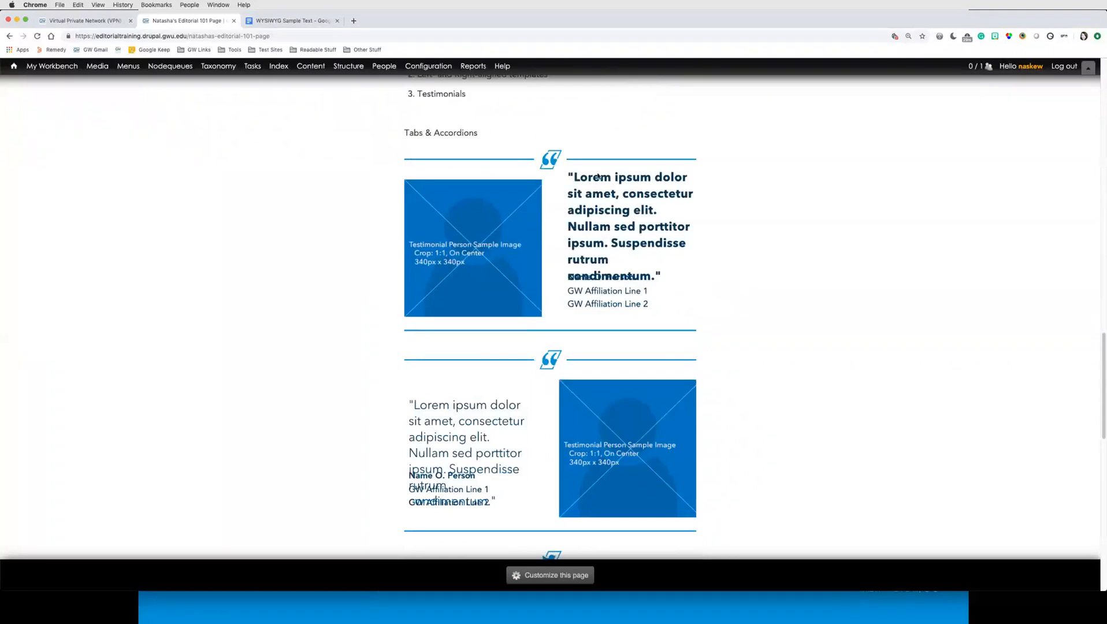
{"action": "scroll", "coordinate": [652, 292], "scroll_direction": "down", "scroll_amount": 2}
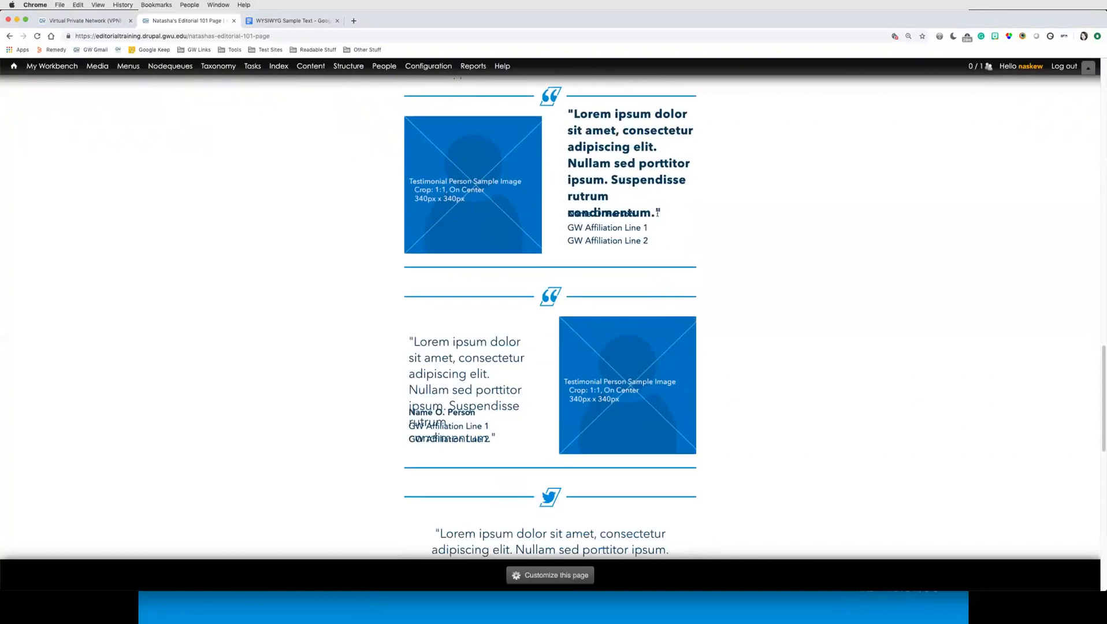
{"action": "left_click_drag", "start_coordinate": [668, 214], "coordinate": [568, 213]}
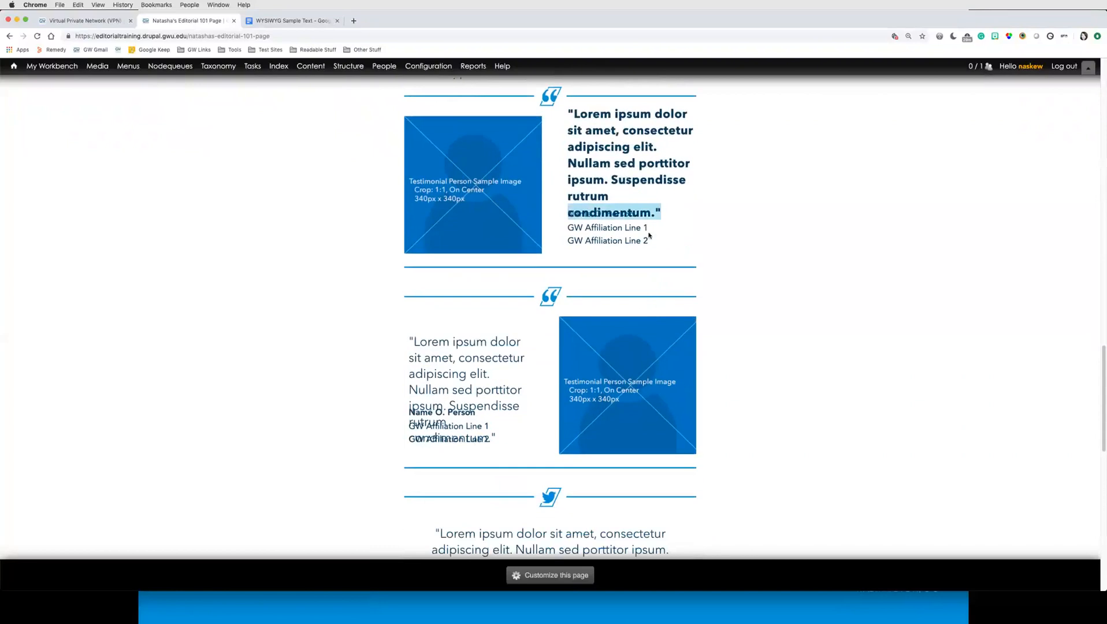
Step: Examine the text of the left-aligned and right-aligned testimonials on the saved page
{"action": "left_click_drag", "start_coordinate": [649, 236], "coordinate": [754, 223]}
{"action": "scroll", "coordinate": [715, 359], "scroll_direction": "down", "scroll_amount": 4}
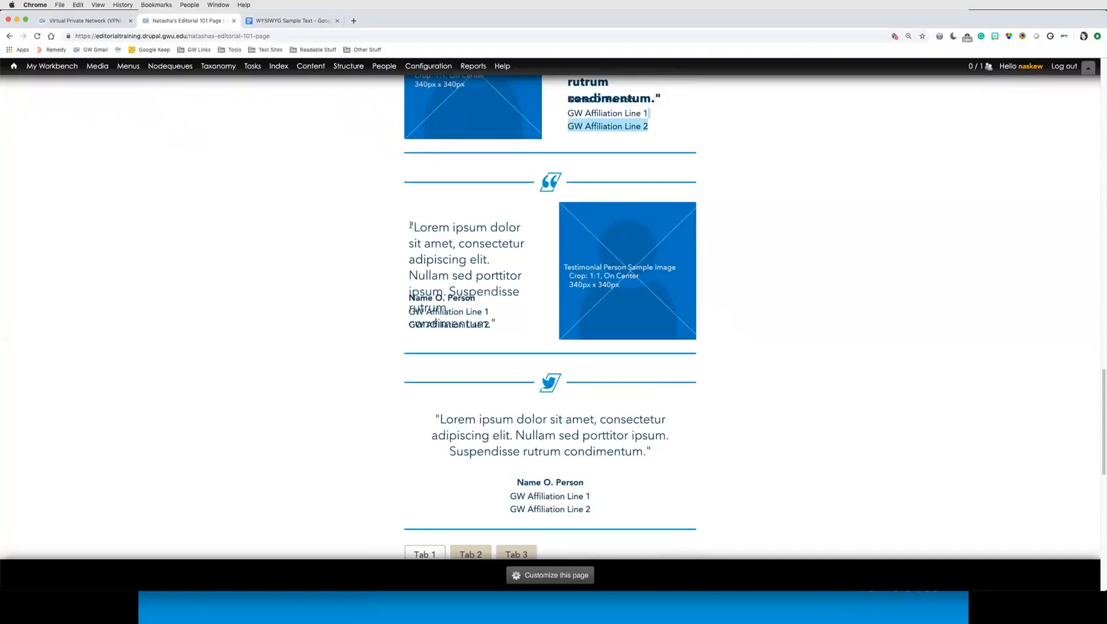
{"action": "left_click_drag", "start_coordinate": [412, 226], "coordinate": [458, 243]}
{"action": "left_click", "coordinate": [668, 386]}
{"action": "scroll", "coordinate": [670, 385], "scroll_direction": "down", "scroll_amount": 3}
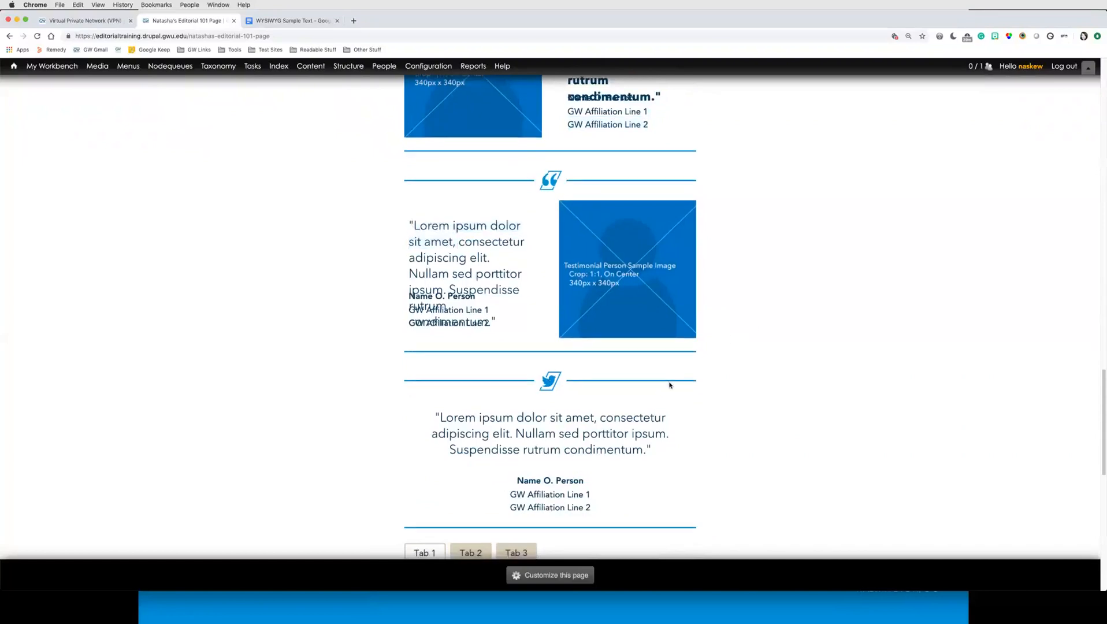
{"action": "scroll", "coordinate": [750, 379], "scroll_direction": "down", "scroll_amount": 8}
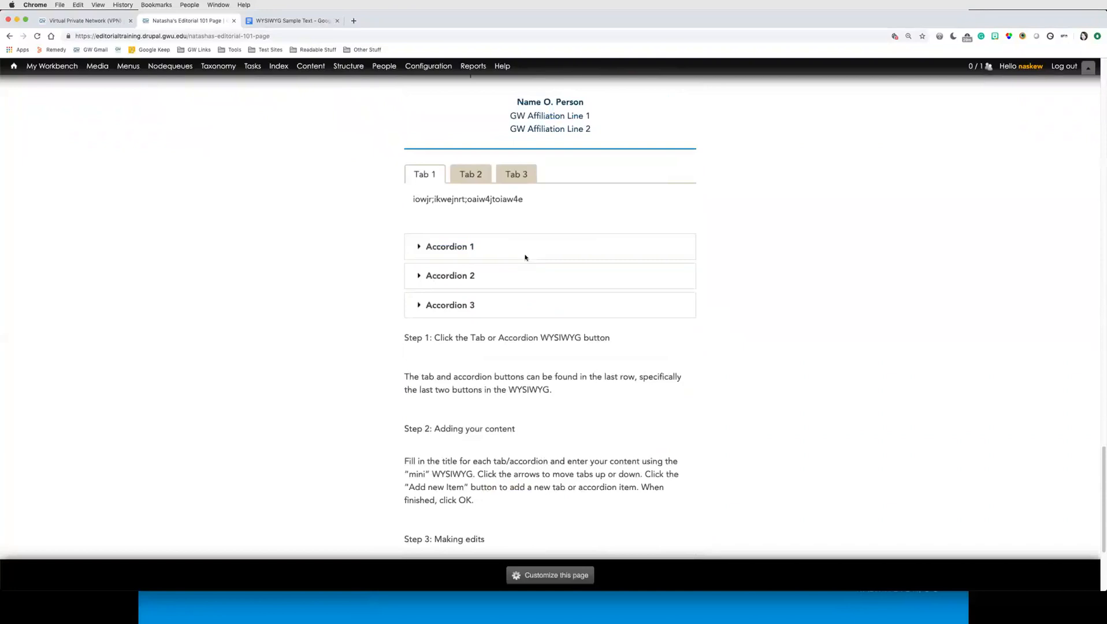
Step: Try out each tab and expand and collapse each accordion on the saved page
{"action": "left_click", "coordinate": [473, 177]}
{"action": "left_click", "coordinate": [514, 175]}
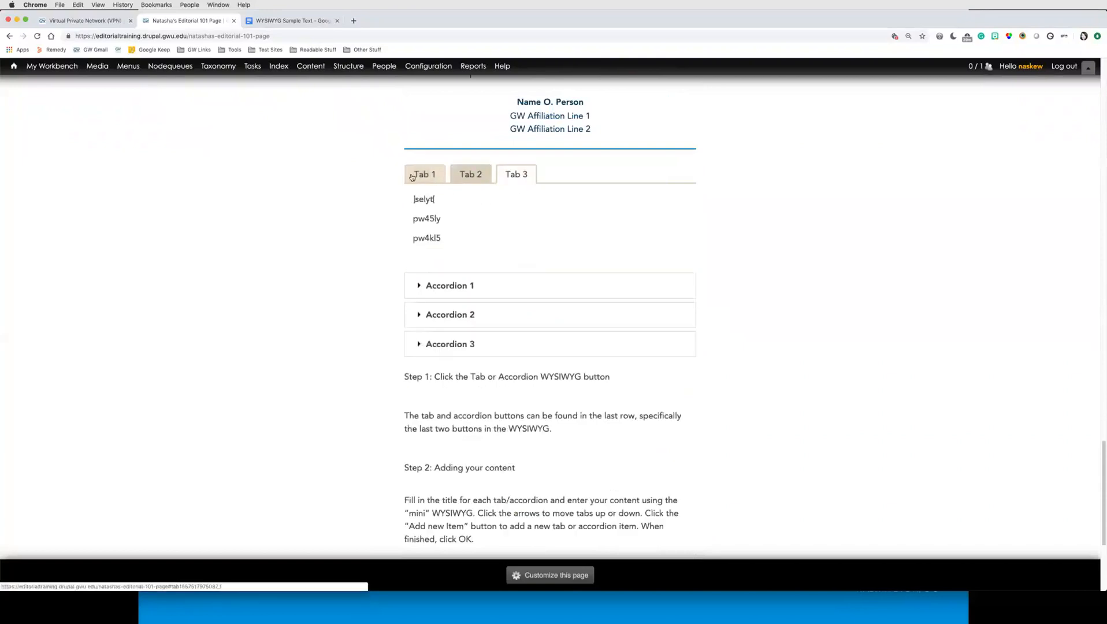
{"action": "left_click", "coordinate": [423, 175]}
{"action": "left_click", "coordinate": [456, 247]}
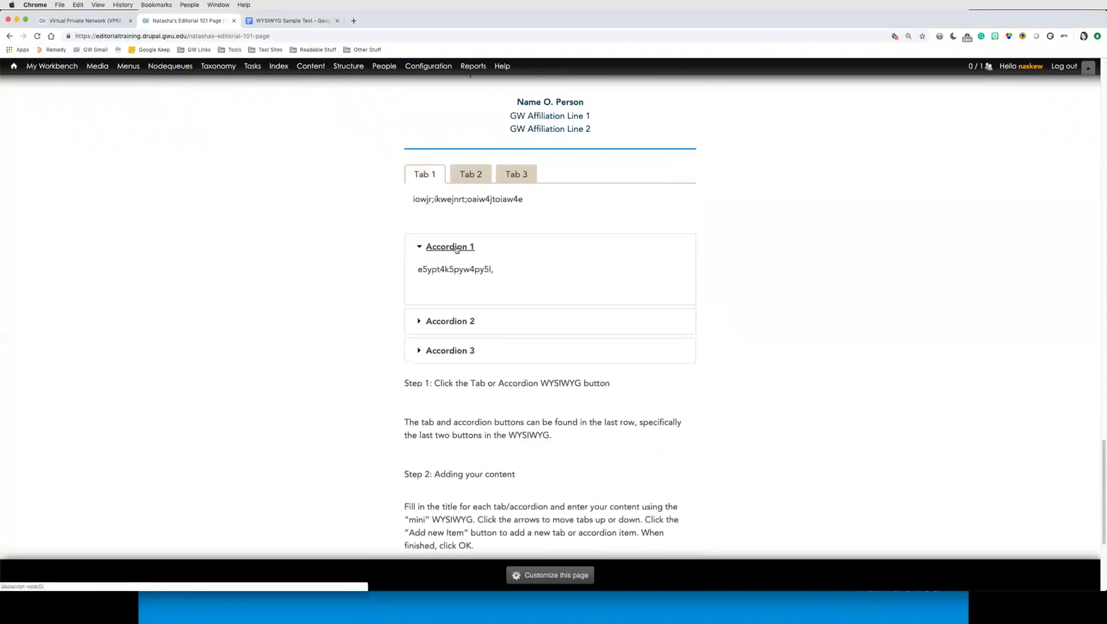
{"action": "left_click", "coordinate": [456, 249]}
{"action": "left_click", "coordinate": [450, 277]}
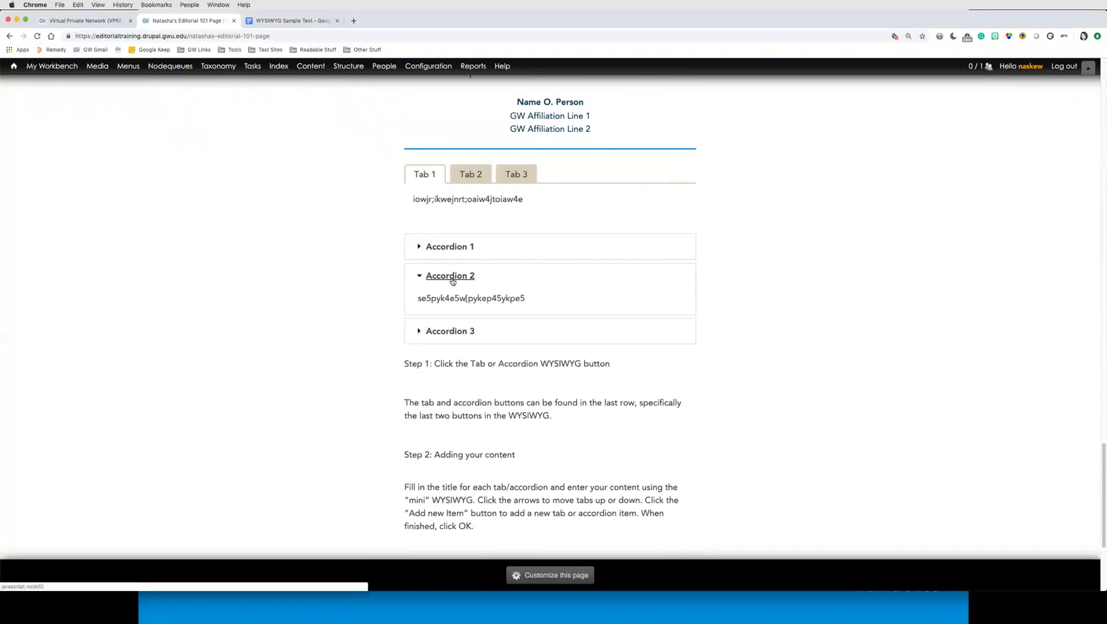
{"action": "left_click", "coordinate": [450, 276]}
{"action": "left_click", "coordinate": [450, 305]}
{"action": "left_click", "coordinate": [450, 305]}
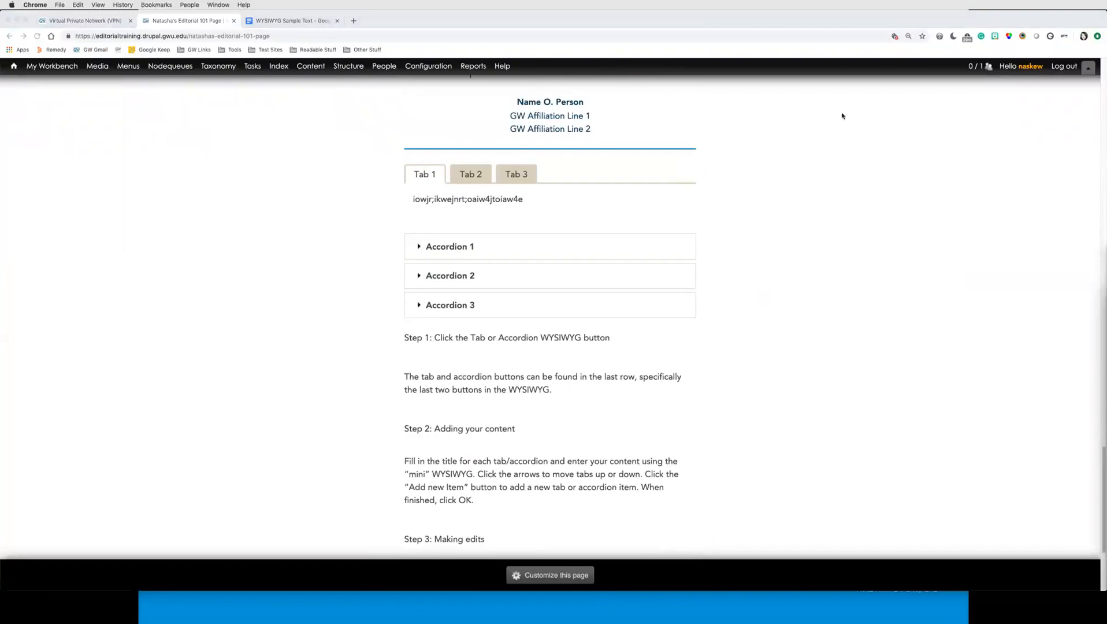
Step: Open the page's URL in a new incognito browser window
{"action": "left_click", "coordinate": [294, 36]}
{"action": "key", "text": "super+c"}
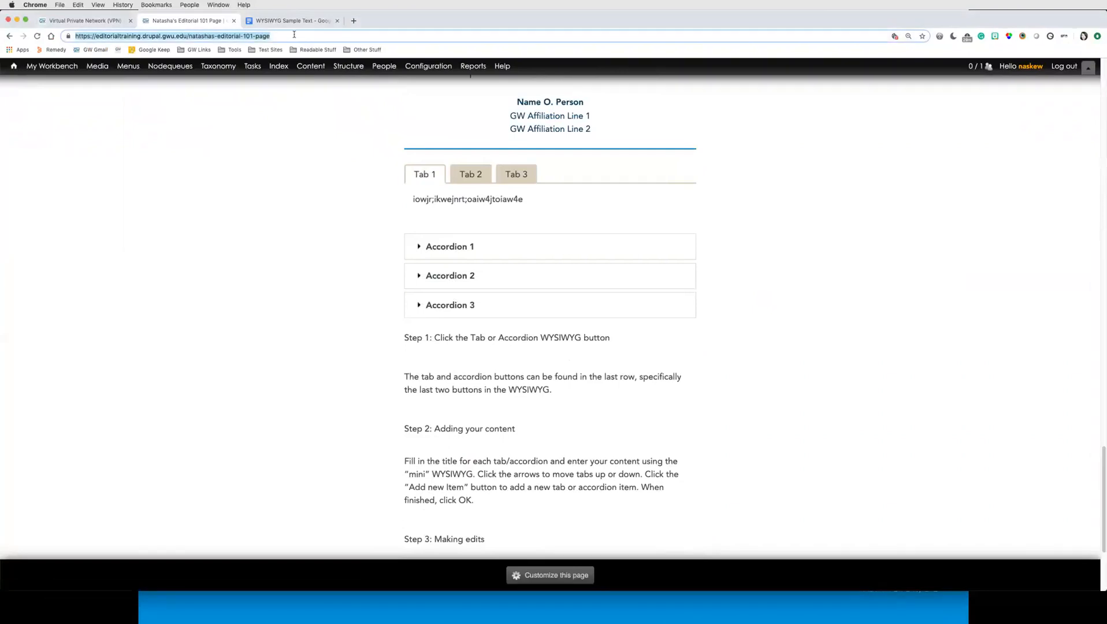
{"action": "key", "text": "super+shift+n"}
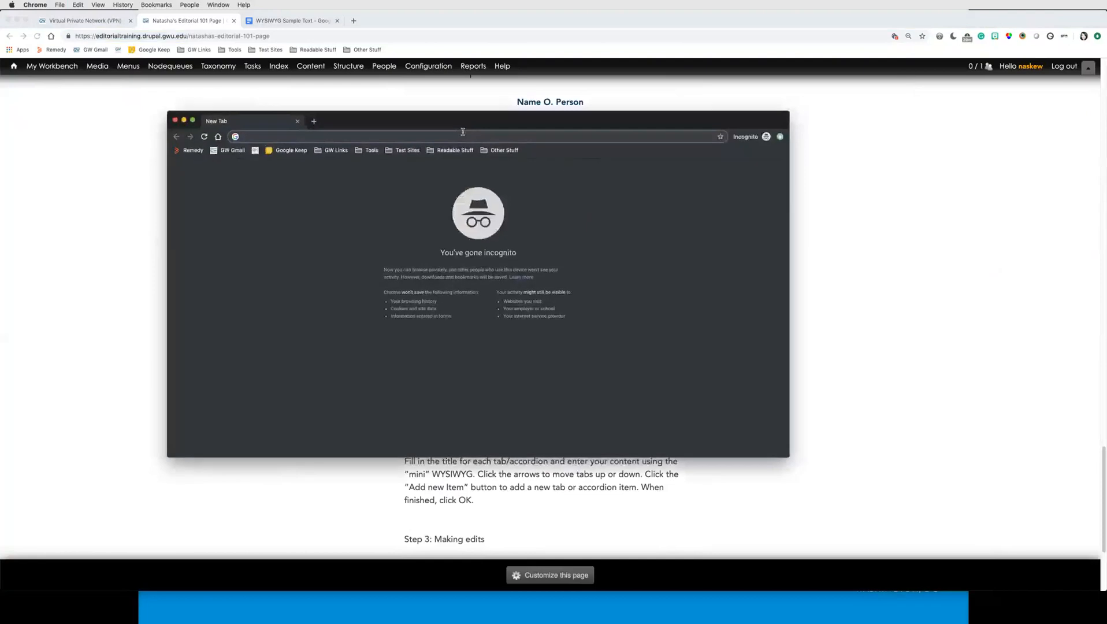
{"action": "key", "text": "super+v"}
{"action": "key", "text": "Return"}
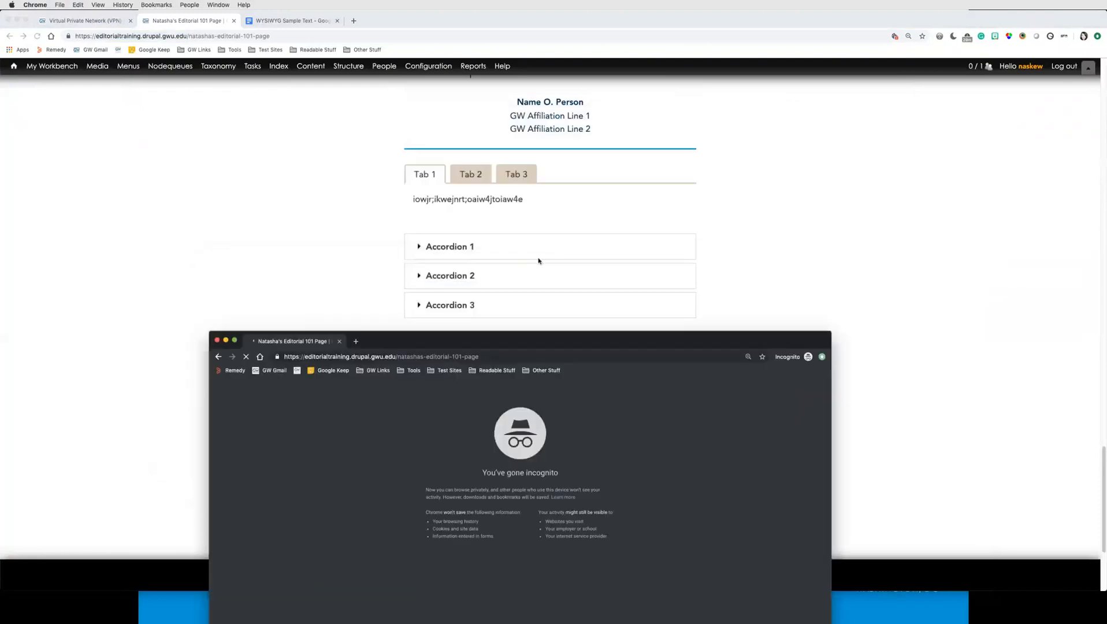
Step: Scroll through the page in the incognito window to review it as an anonymous visitor
{"action": "scroll", "coordinate": [539, 260], "scroll_direction": "down", "scroll_amount": 20}
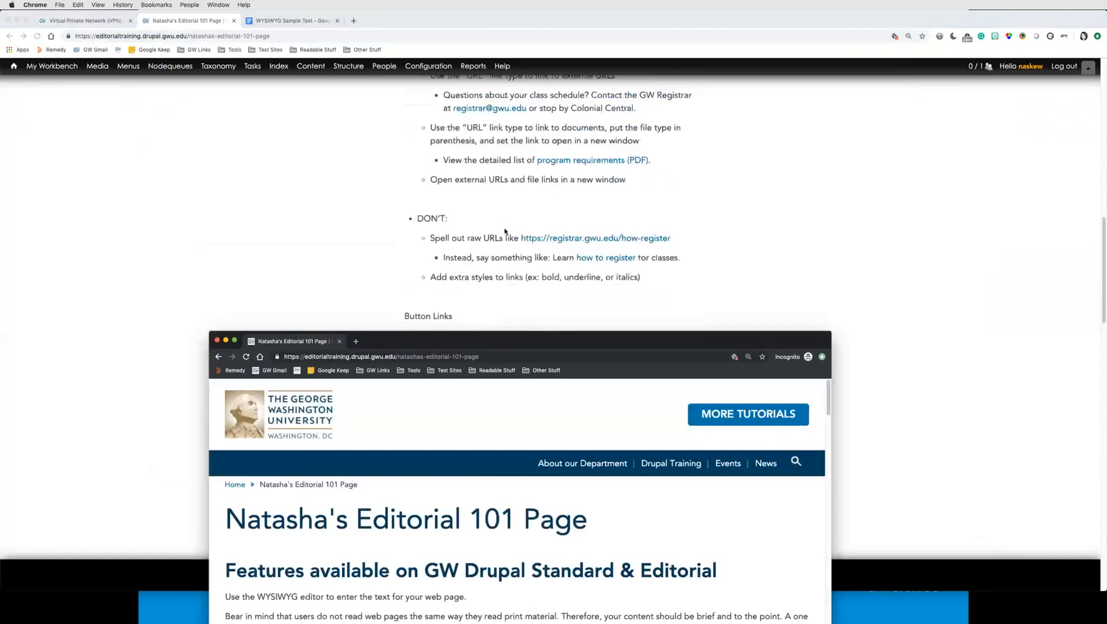
{"action": "scroll", "coordinate": [506, 227], "scroll_direction": "up", "scroll_amount": 20}
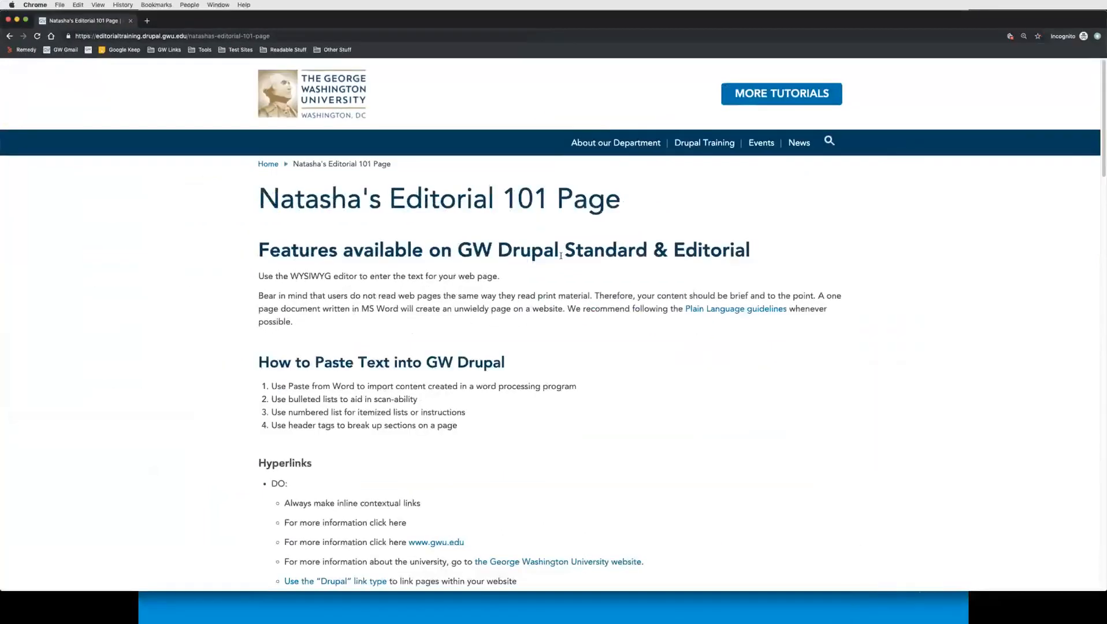
{"action": "scroll", "coordinate": [743, 398], "scroll_direction": "down", "scroll_amount": 7}
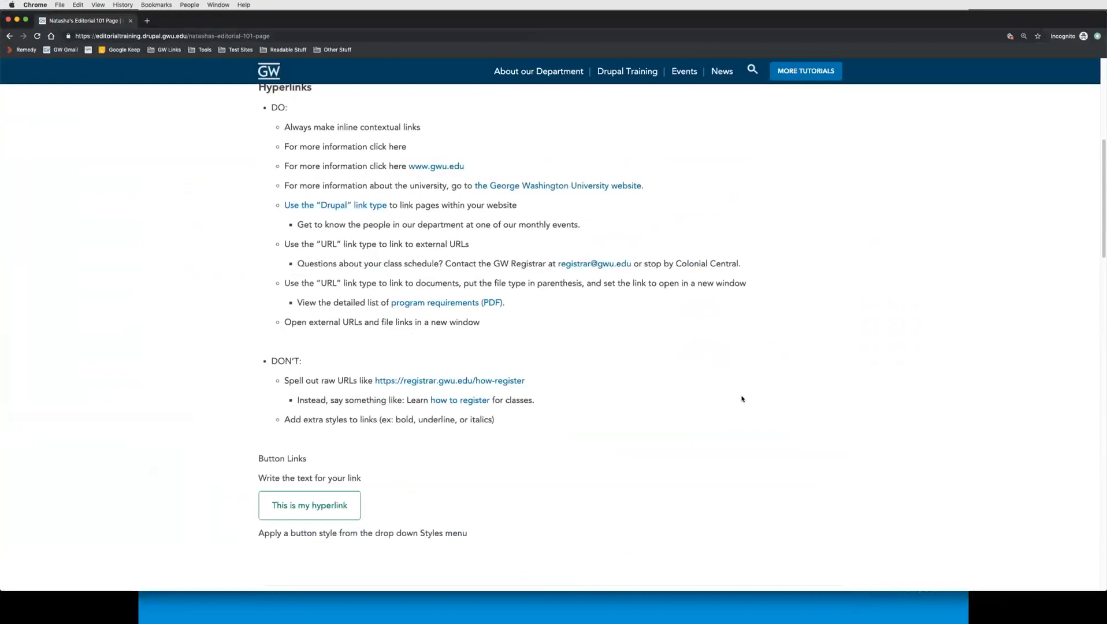
{"action": "scroll", "coordinate": [742, 399], "scroll_direction": "down", "scroll_amount": 10}
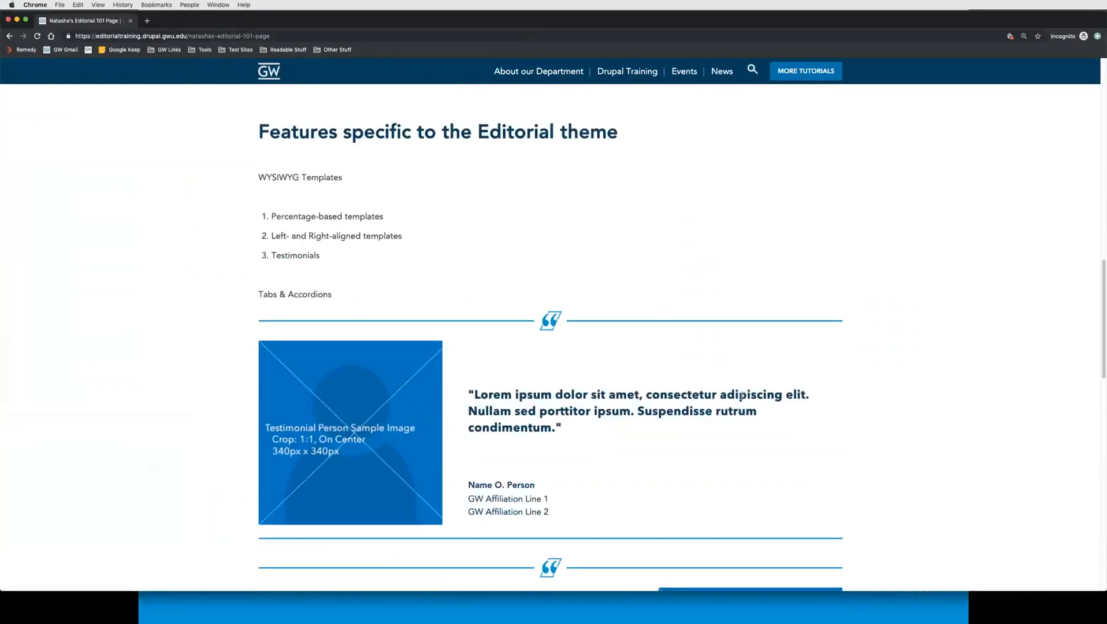
{"action": "scroll", "coordinate": [741, 396], "scroll_direction": "down", "scroll_amount": 5}
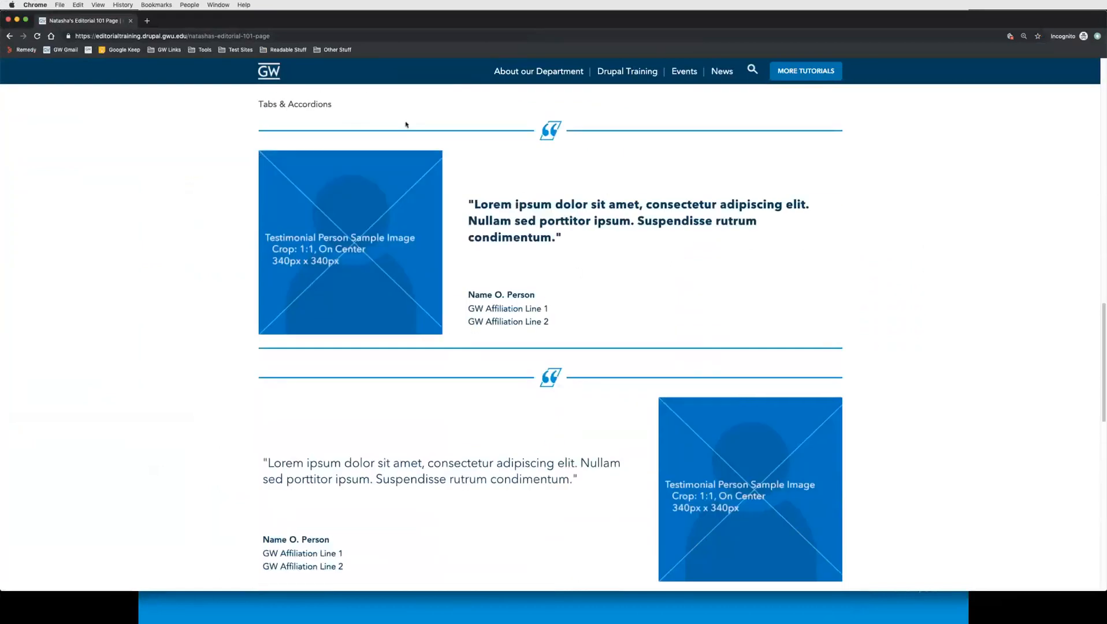
{"action": "left_click_drag", "start_coordinate": [452, 20], "coordinate": [477, 24]}
{"action": "scroll", "coordinate": [566, 349], "scroll_direction": "down", "scroll_amount": 10}
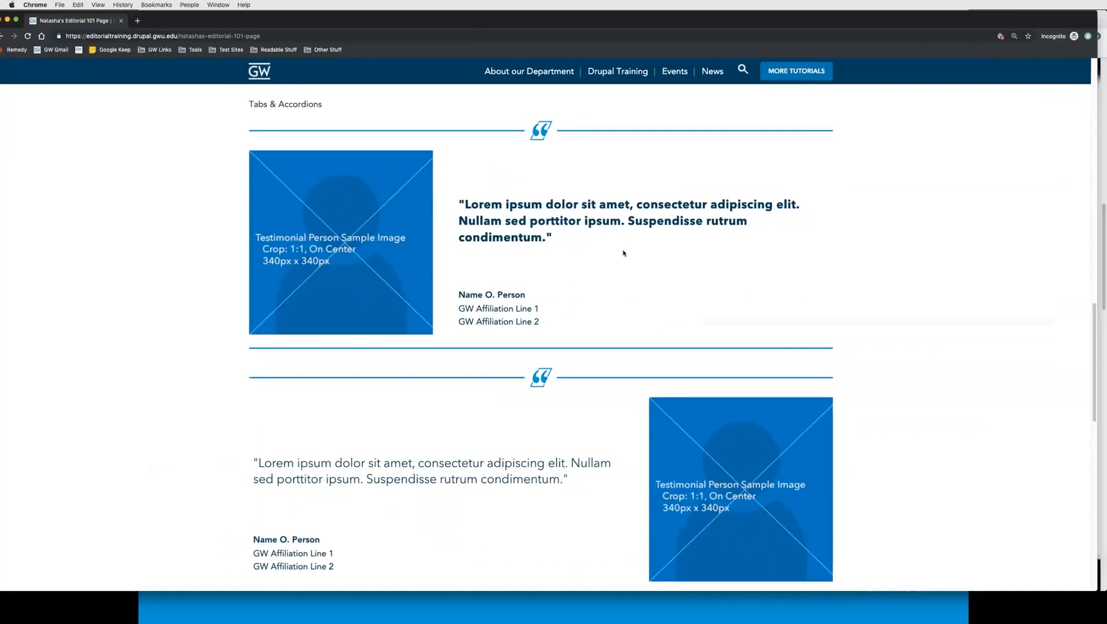
{"action": "scroll", "coordinate": [621, 248], "scroll_direction": "down", "scroll_amount": 1}
{"action": "scroll", "coordinate": [620, 246], "scroll_direction": "down", "scroll_amount": 10}
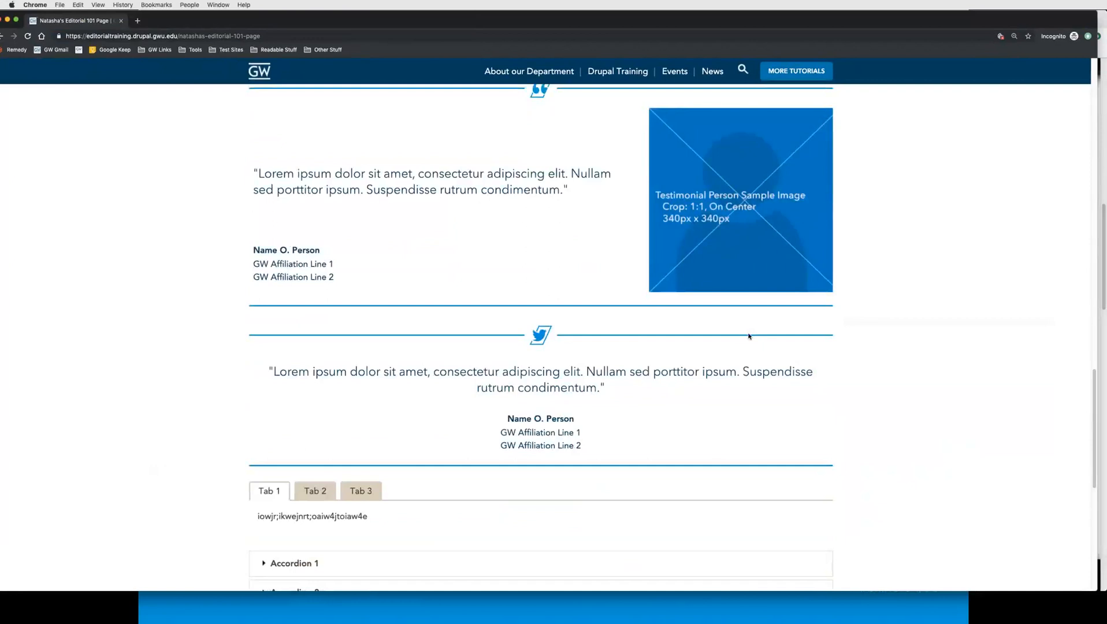
{"action": "scroll", "coordinate": [882, 410], "scroll_direction": "down", "scroll_amount": 12}
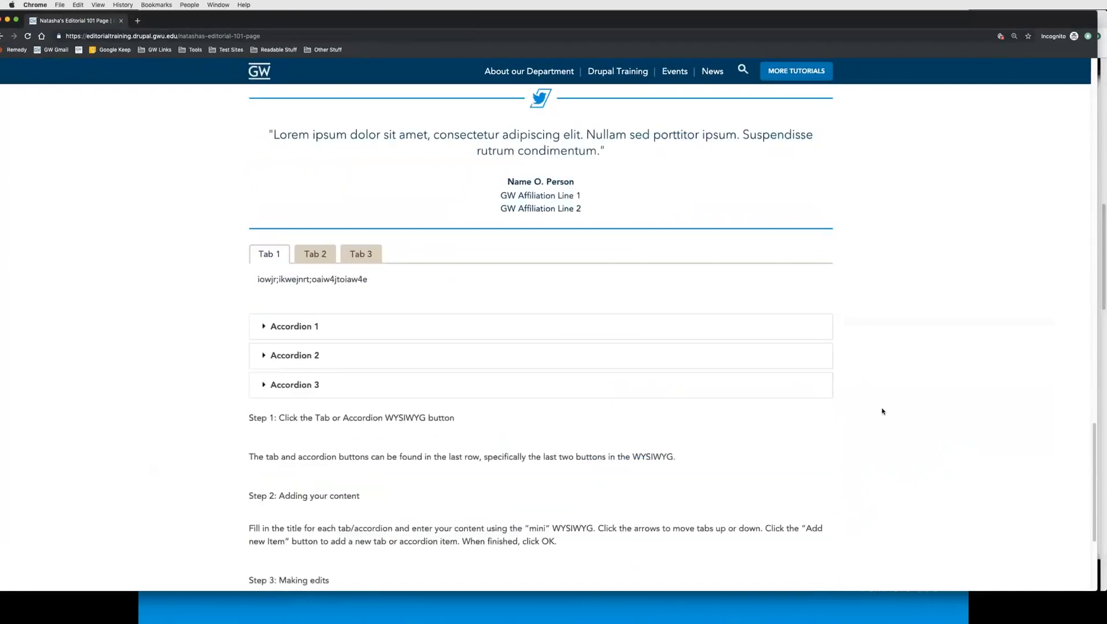
{"action": "scroll", "coordinate": [843, 450], "scroll_direction": "up", "scroll_amount": 5}
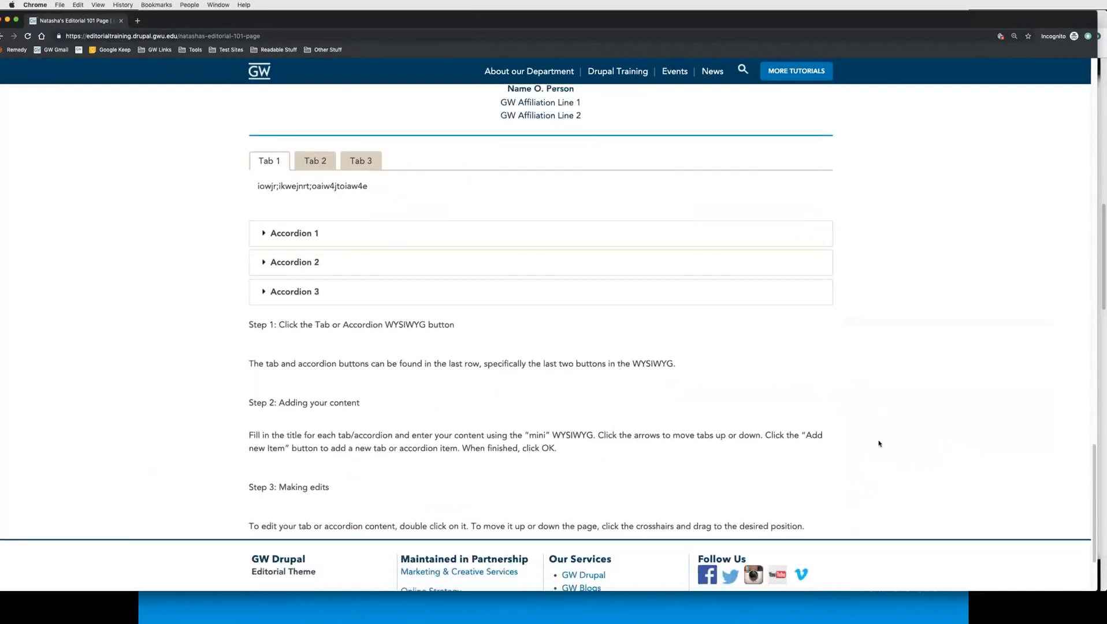
Step: Test the tabs, accordions and testimonial text in the incognito window
{"action": "left_click", "coordinate": [318, 299]}
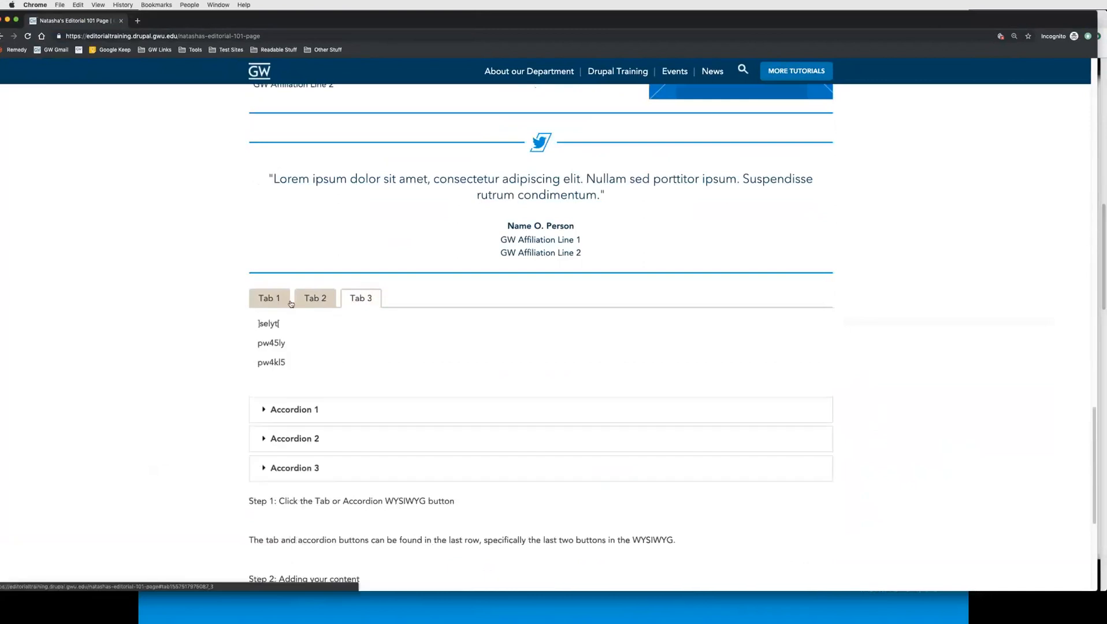
{"action": "left_click", "coordinate": [269, 298]}
{"action": "left_click", "coordinate": [301, 400]}
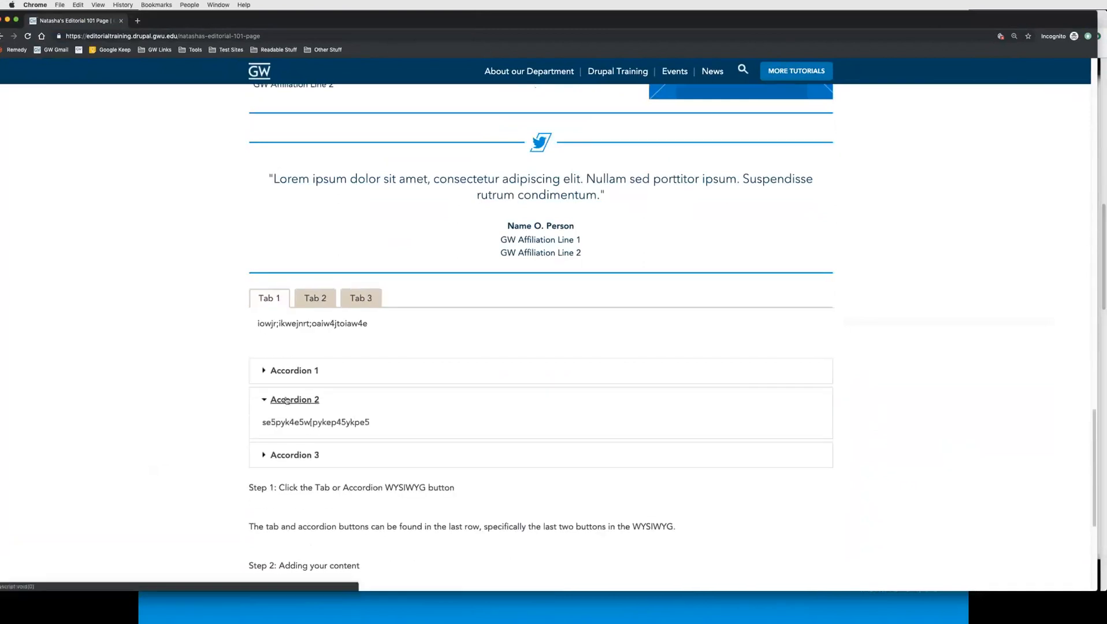
{"action": "left_click", "coordinate": [445, 391]}
{"action": "scroll", "coordinate": [832, 413], "scroll_direction": "up", "scroll_amount": 10}
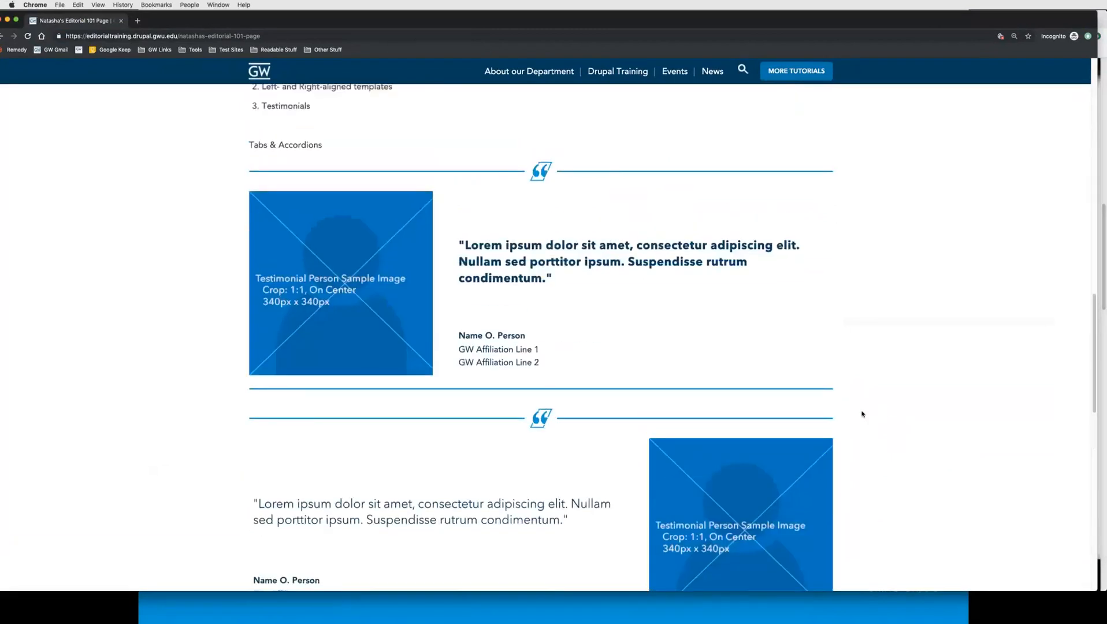
{"action": "scroll", "coordinate": [858, 413], "scroll_direction": "up", "scroll_amount": 2}
{"action": "scroll", "coordinate": [838, 415], "scroll_direction": "up", "scroll_amount": 4}
{"action": "scroll", "coordinate": [567, 271], "scroll_direction": "down", "scroll_amount": 6}
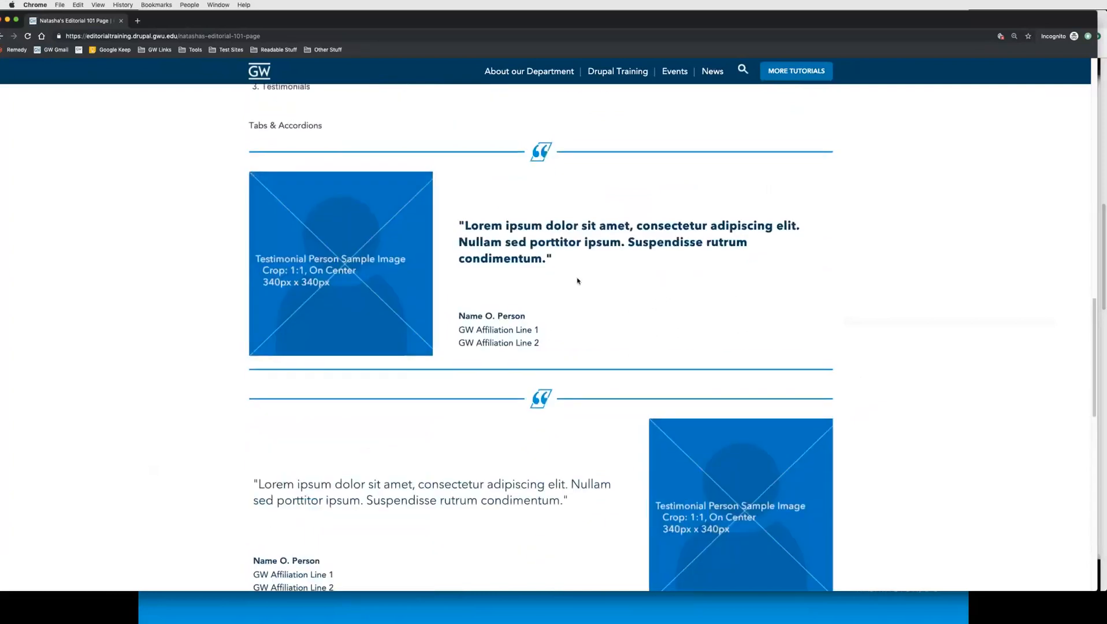
{"action": "triple_click", "coordinate": [515, 258]}
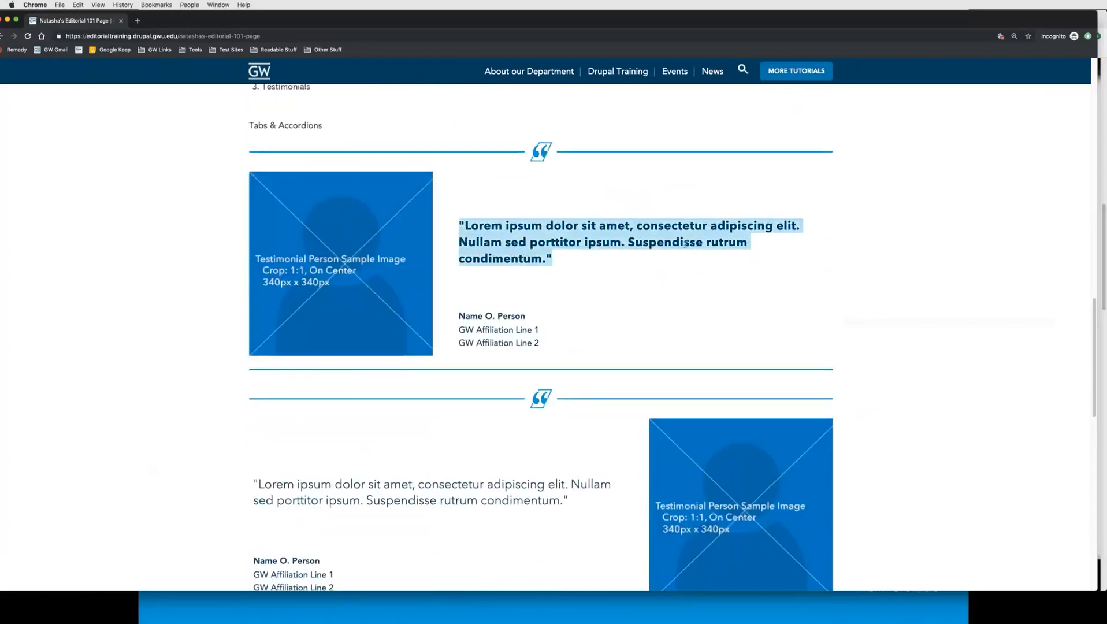
{"action": "left_click", "coordinate": [569, 278]}
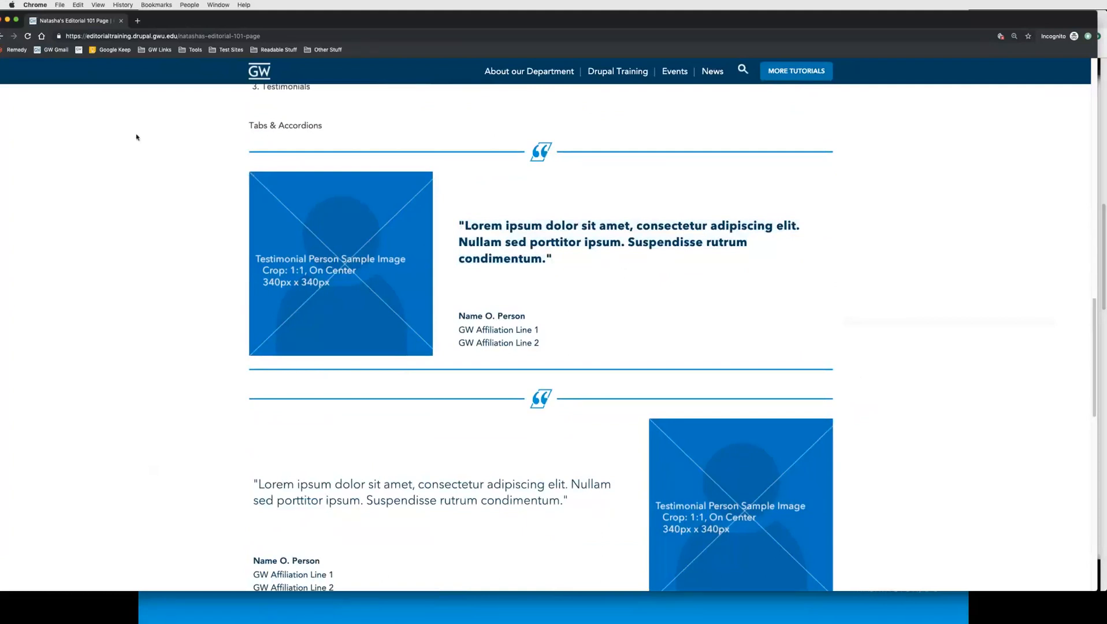
Step: Return to the logged-in window and open a new draft of the page for editing
{"action": "left_click_drag", "start_coordinate": [198, 22], "coordinate": [247, 131]}
{"action": "left_click", "coordinate": [48, 124]}
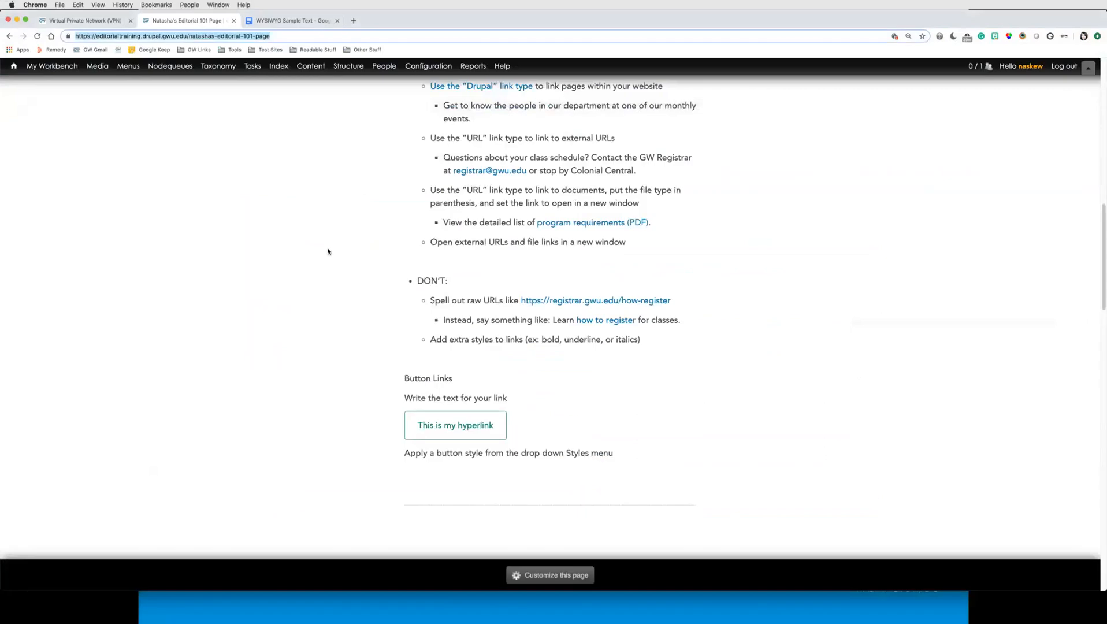
{"action": "left_click", "coordinate": [613, 288]}
{"action": "scroll", "coordinate": [614, 288], "scroll_direction": "up", "scroll_amount": 15}
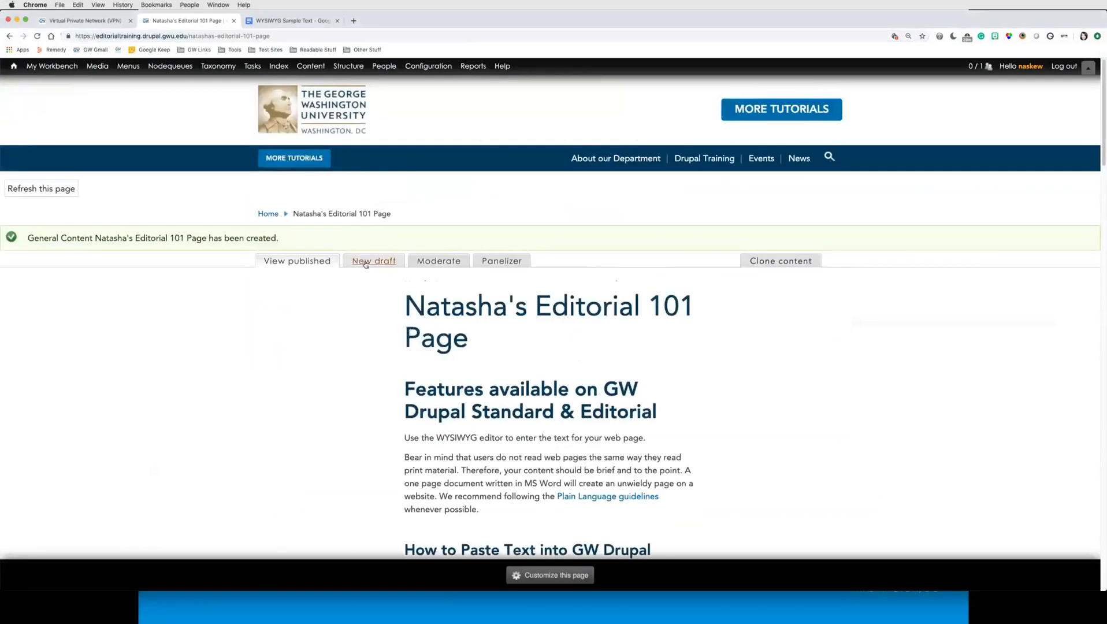
{"action": "left_click", "coordinate": [365, 263]}
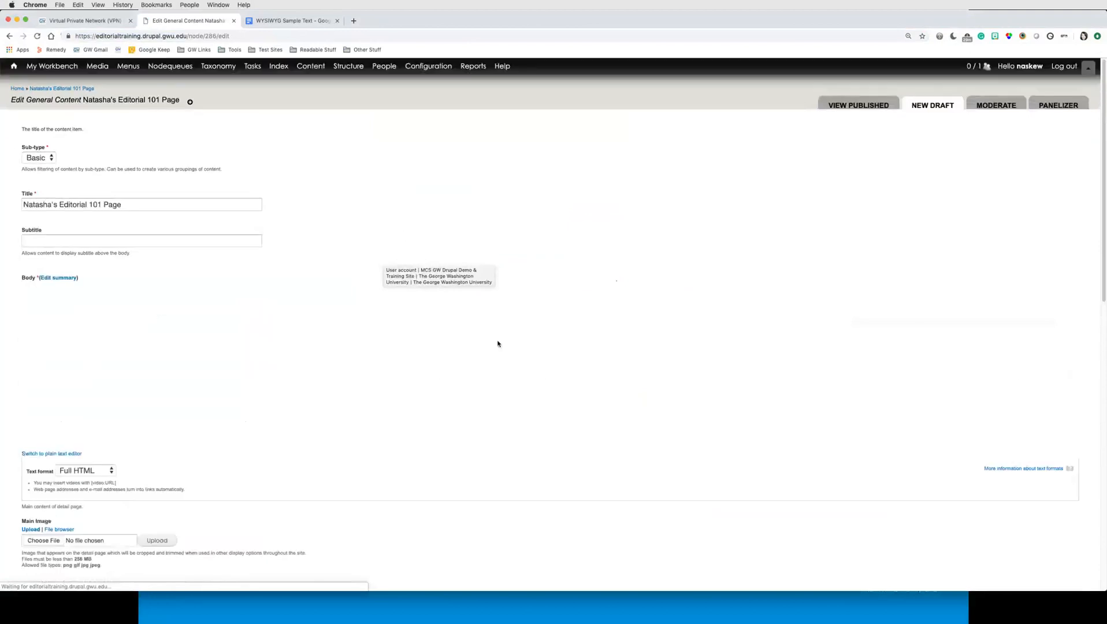
Step: Set the Panelizer panel to General Content (without sidebars)
{"action": "scroll", "coordinate": [13, 365], "scroll_direction": "down", "scroll_amount": 10}
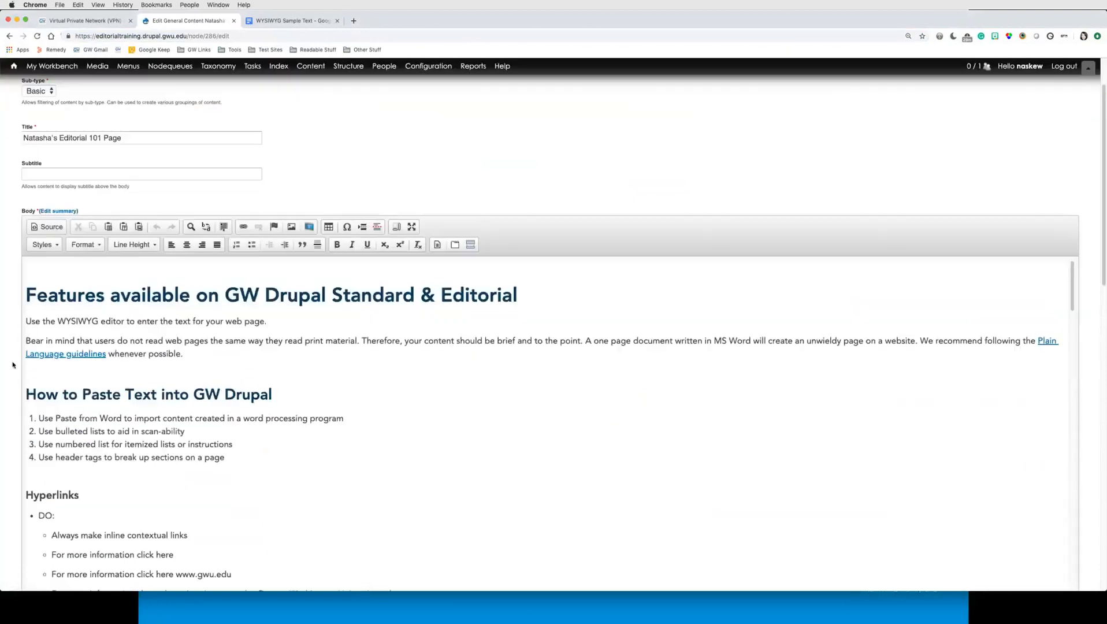
{"action": "scroll", "coordinate": [13, 365], "scroll_direction": "down", "scroll_amount": 6}
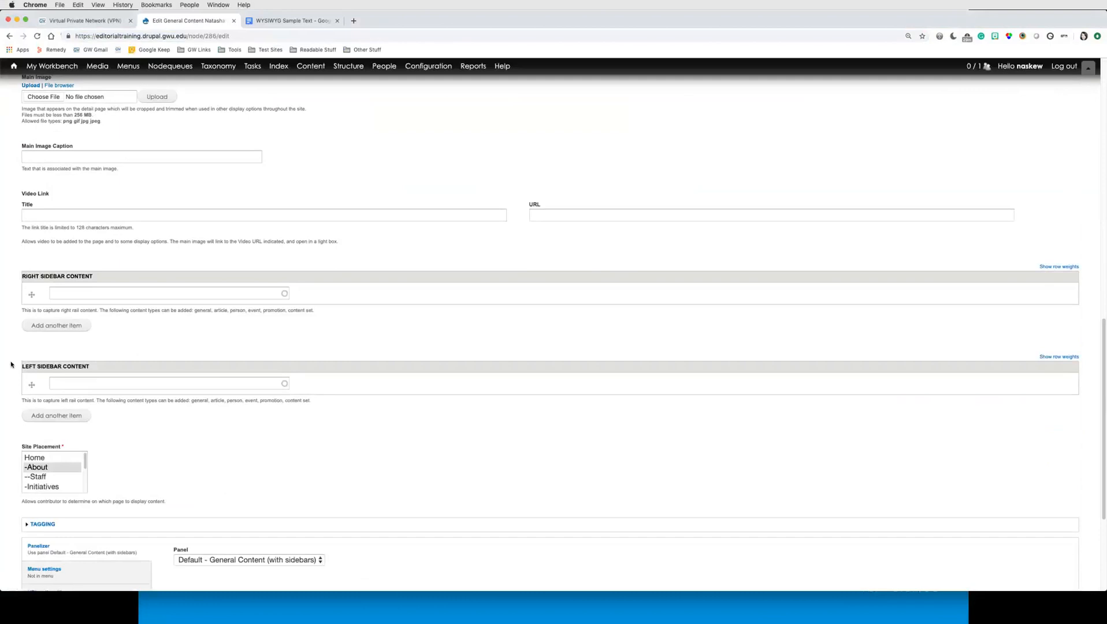
{"action": "scroll", "coordinate": [11, 365], "scroll_direction": "down", "scroll_amount": 4}
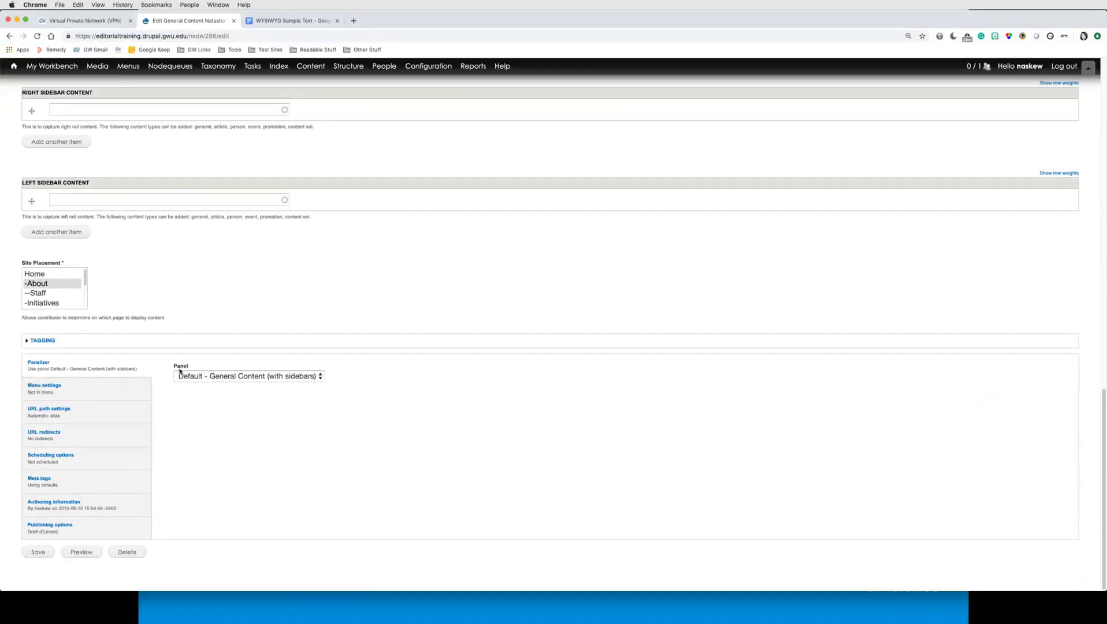
{"action": "left_click", "coordinate": [241, 377]}
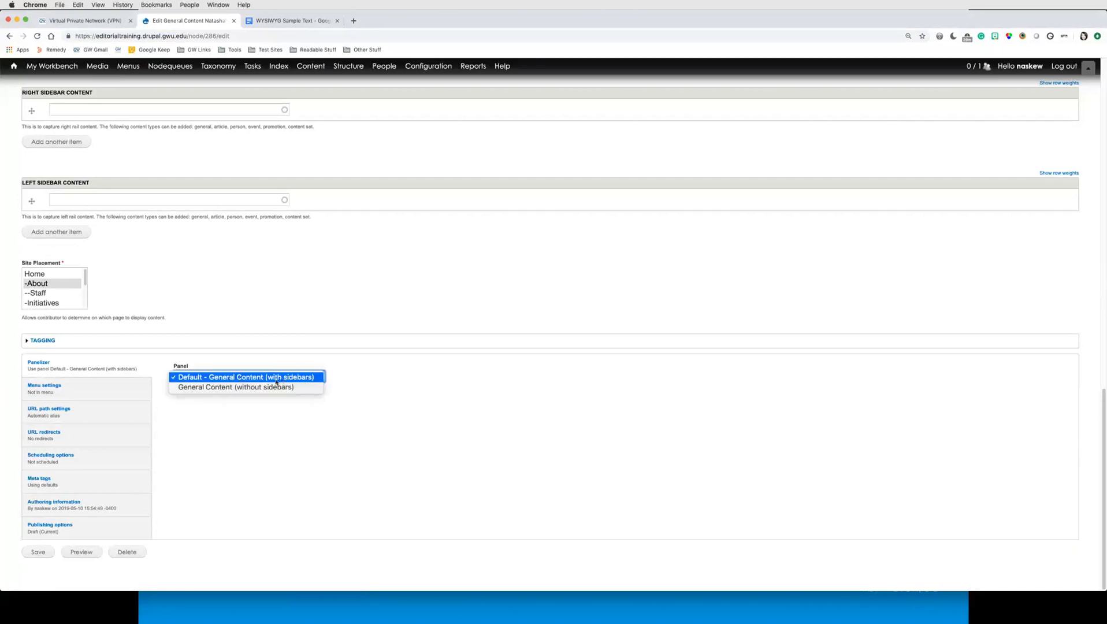
{"action": "left_click", "coordinate": [219, 388]}
{"action": "left_click", "coordinate": [259, 452]}
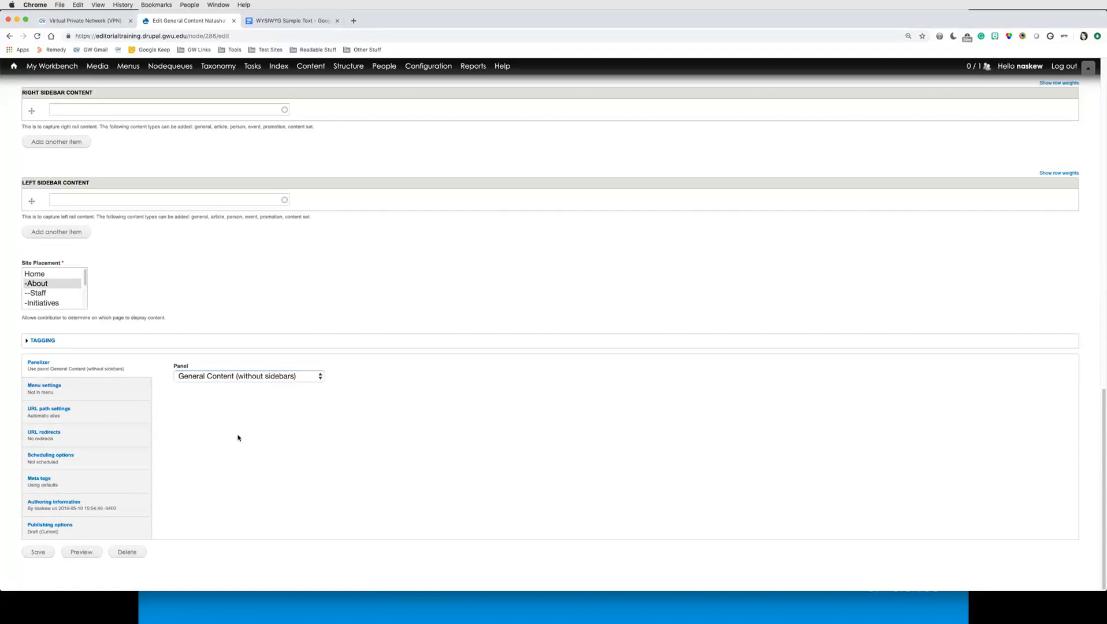
Step: Set the moderation state in the publishing options to Published and save the page
{"action": "left_click", "coordinate": [107, 526]}
{"action": "left_click", "coordinate": [231, 486]}
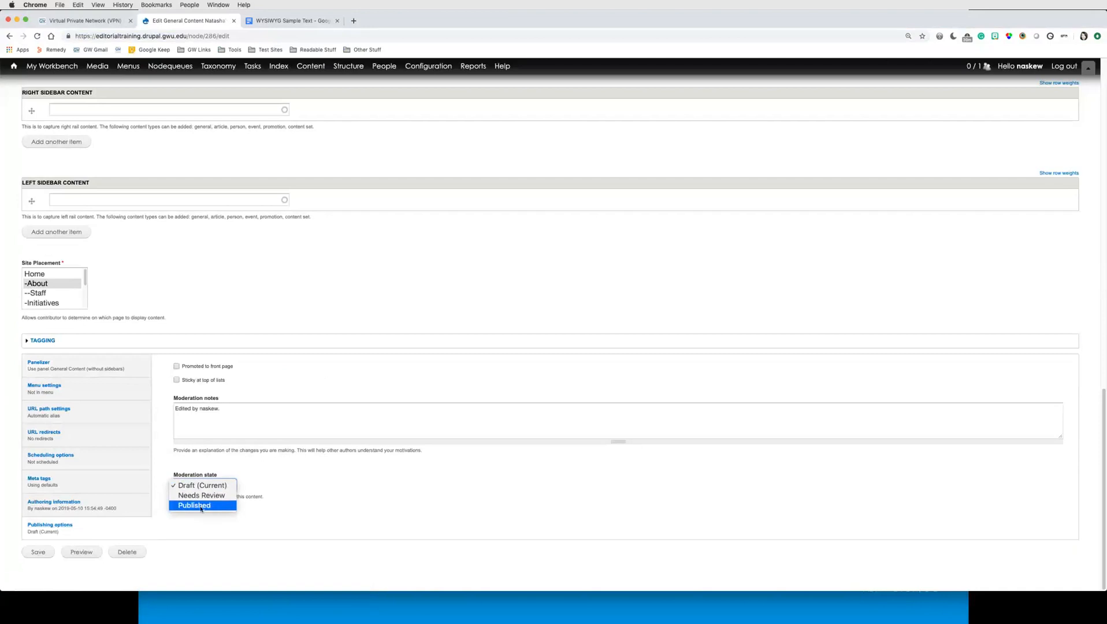
{"action": "left_click", "coordinate": [201, 507]}
{"action": "left_click", "coordinate": [38, 552]}
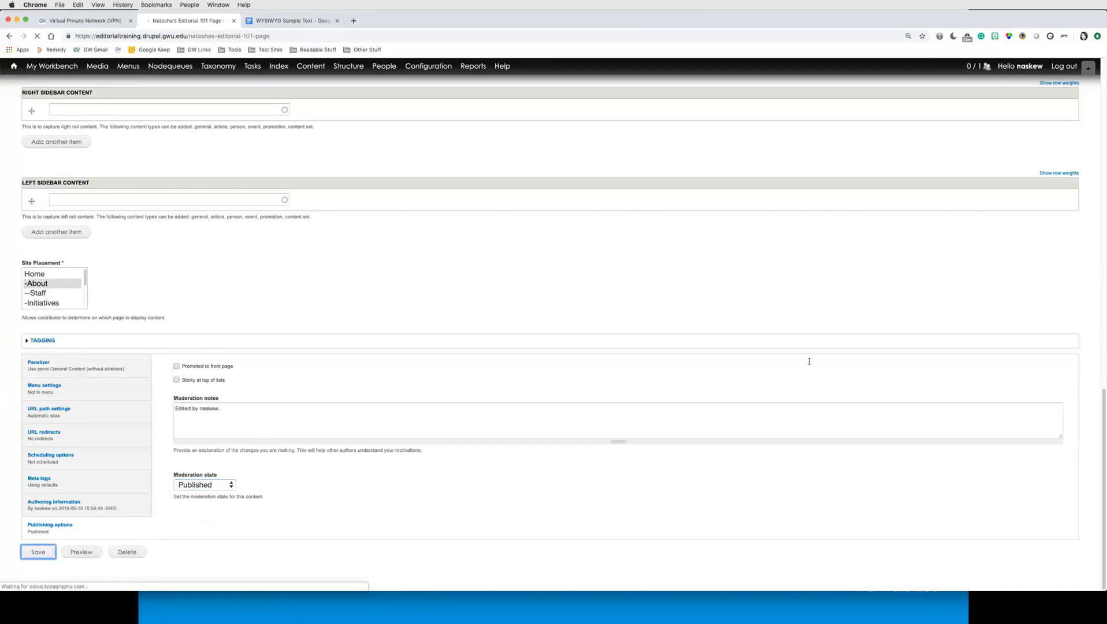
Step: Open a new draft of the updated page for editing
{"action": "scroll", "coordinate": [717, 375], "scroll_direction": "down", "scroll_amount": 5}
{"action": "scroll", "coordinate": [717, 375], "scroll_direction": "down", "scroll_amount": 5}
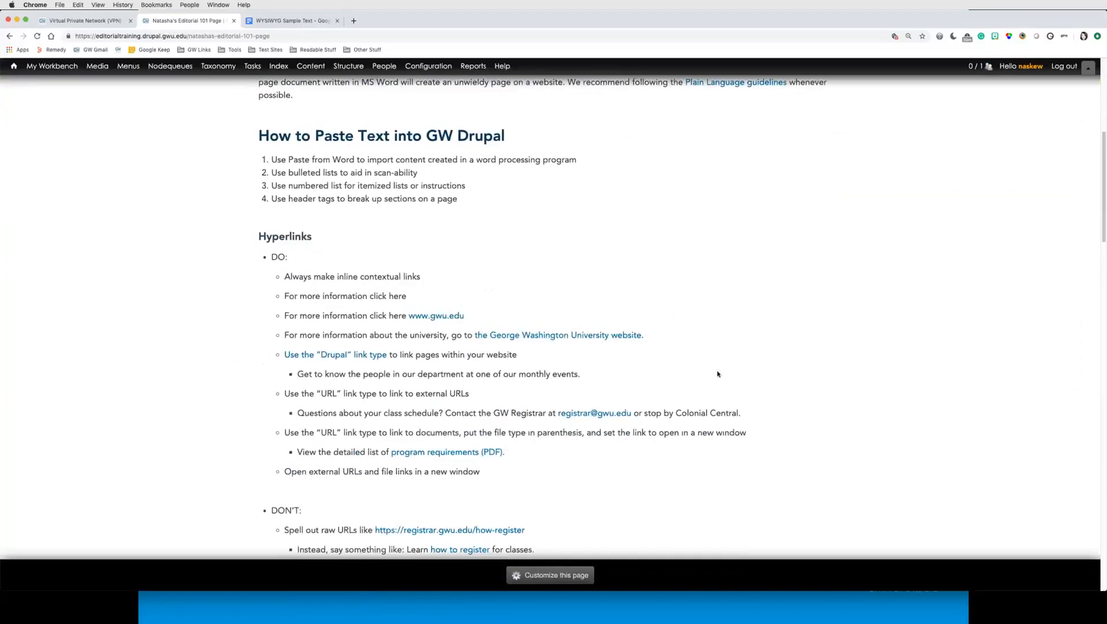
{"action": "scroll", "coordinate": [717, 375], "scroll_direction": "up", "scroll_amount": 9}
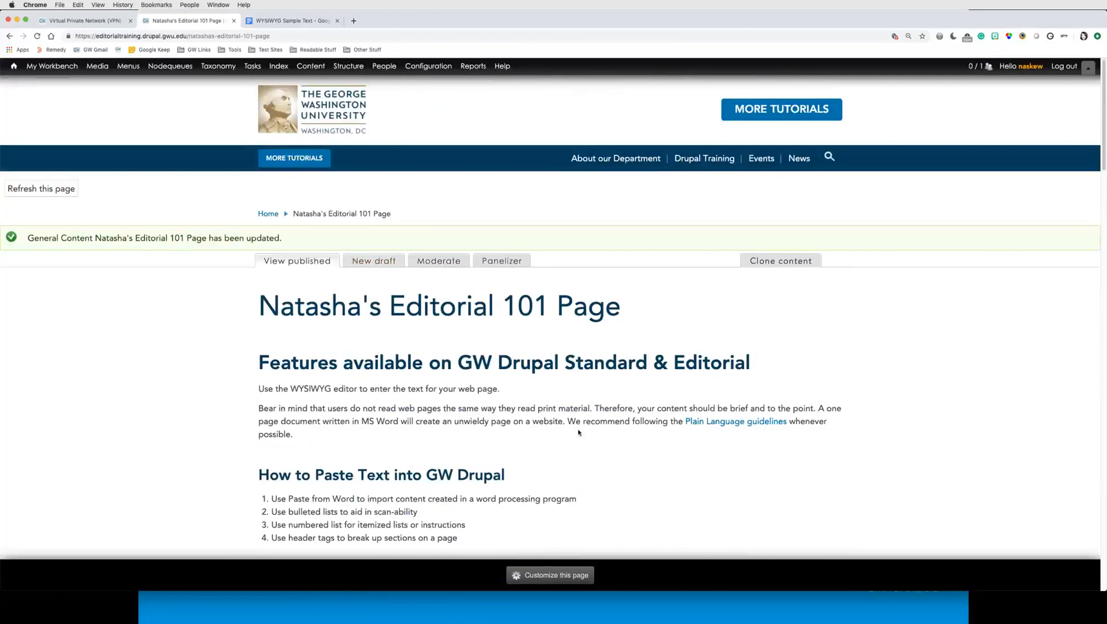
{"action": "left_click", "coordinate": [370, 261]}
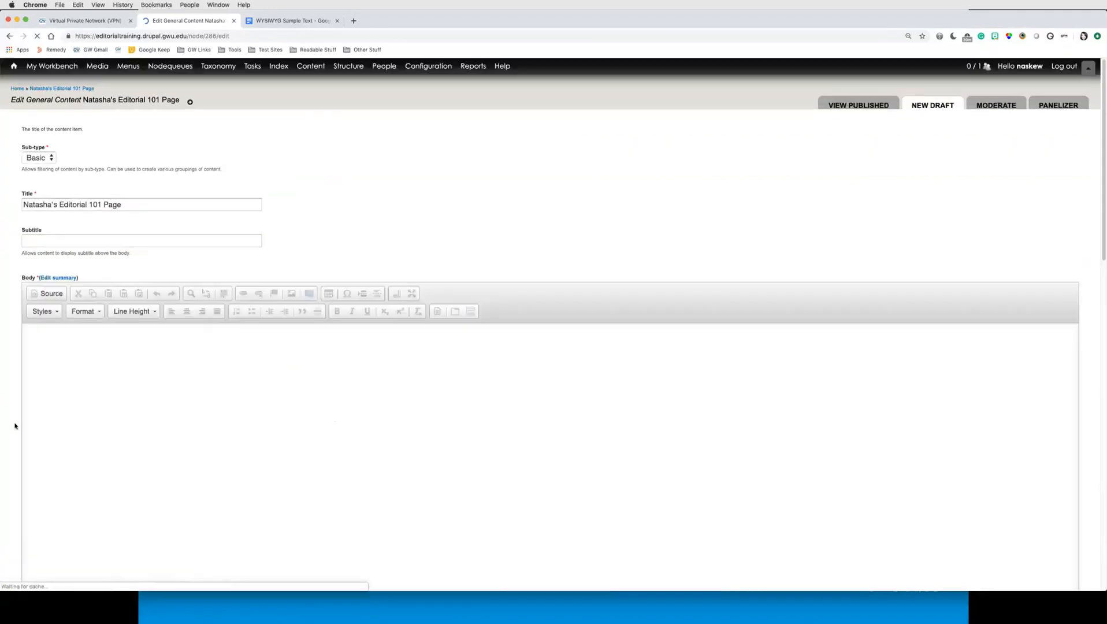
Step: Attach HWC_HP_Hours_1080x1200.jpg from the downloads folder in the file browser as the page's main image
{"action": "scroll", "coordinate": [15, 424], "scroll_direction": "down", "scroll_amount": 10}
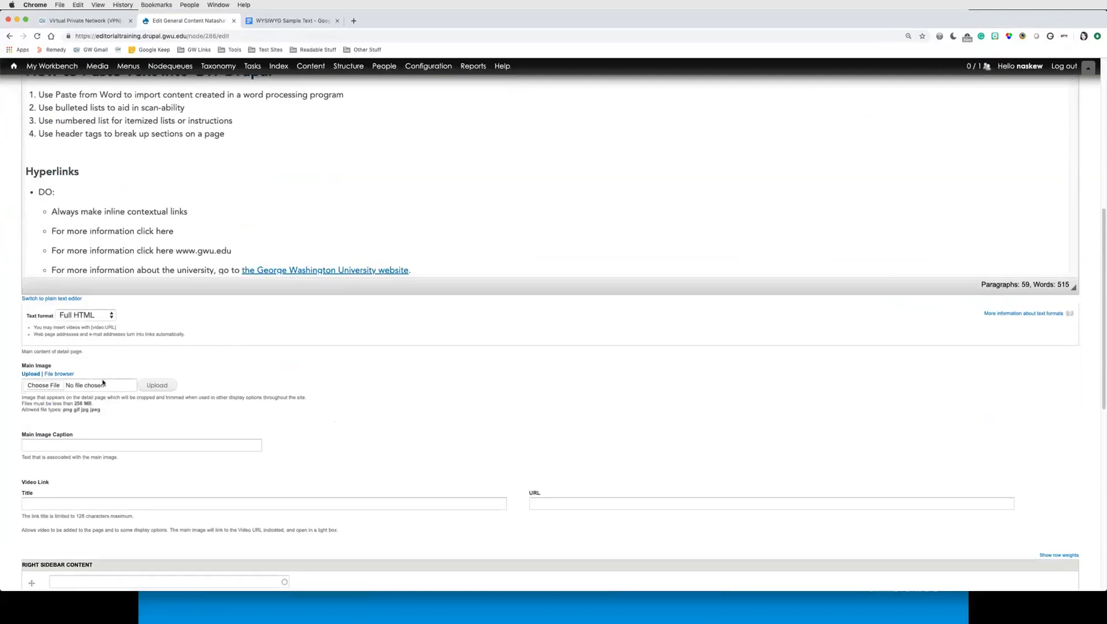
{"action": "left_click_drag", "start_coordinate": [21, 366], "coordinate": [72, 373]}
{"action": "key", "text": "super+equal"}
{"action": "key", "text": "super+equal"}
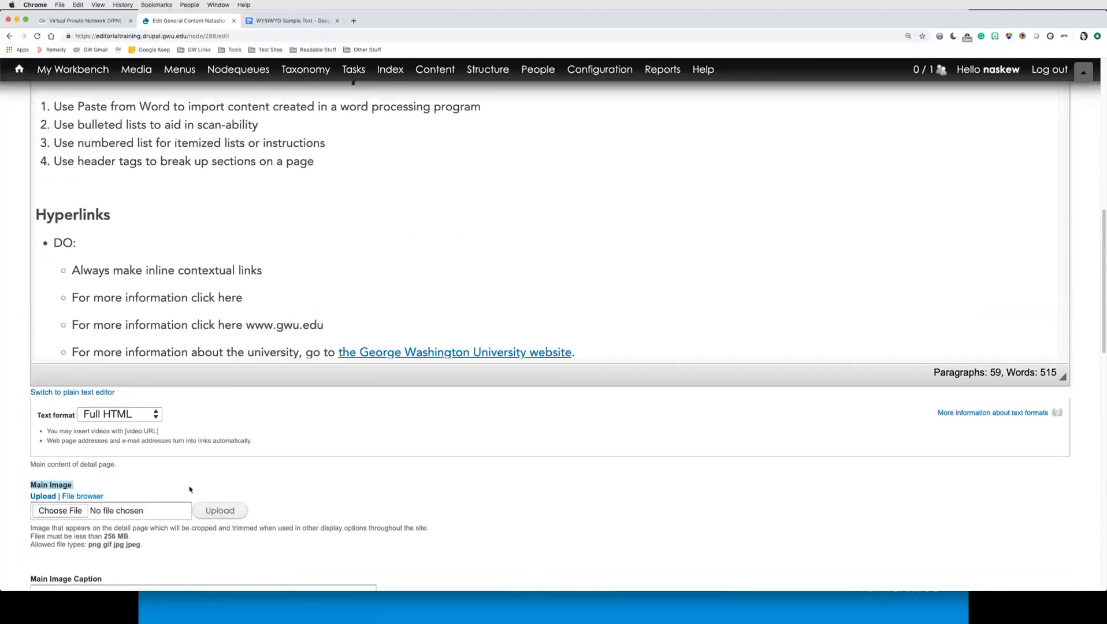
{"action": "scroll", "coordinate": [191, 490], "scroll_direction": "down", "scroll_amount": 2}
{"action": "left_click", "coordinate": [125, 433]}
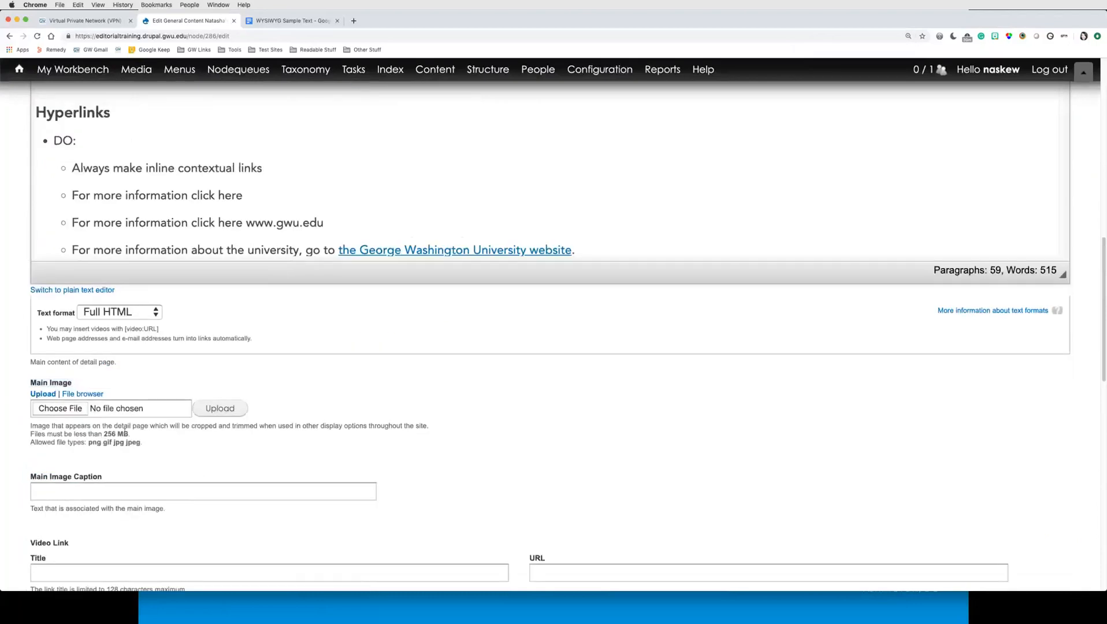
{"action": "left_click", "coordinate": [78, 395]}
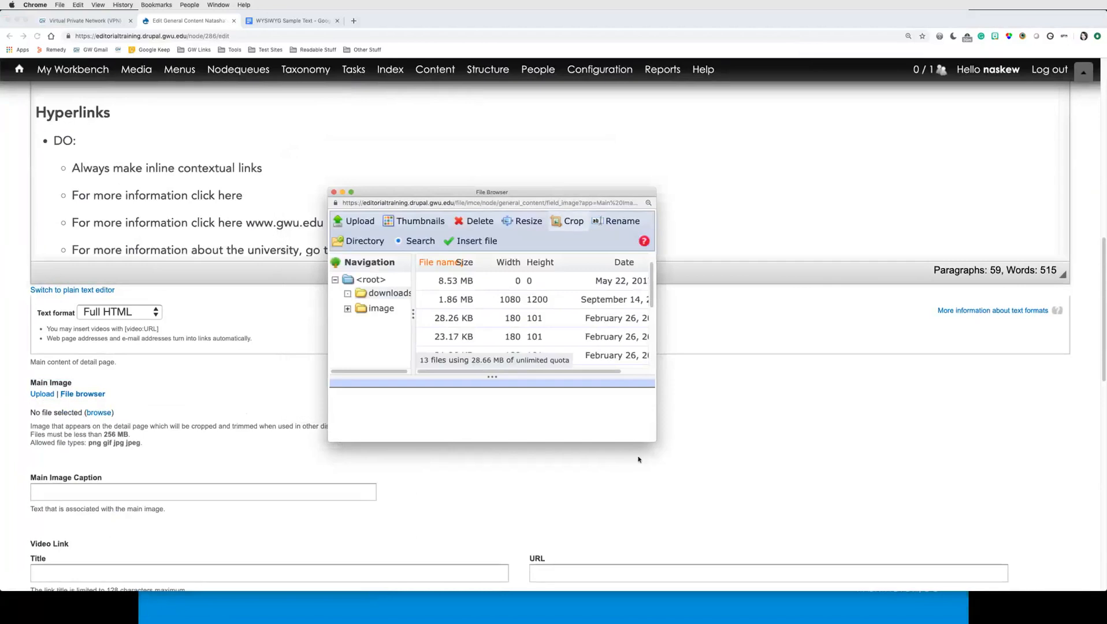
{"action": "left_click_drag", "start_coordinate": [652, 439], "coordinate": [872, 585]}
{"action": "left_click_drag", "start_coordinate": [491, 191], "coordinate": [394, 167]}
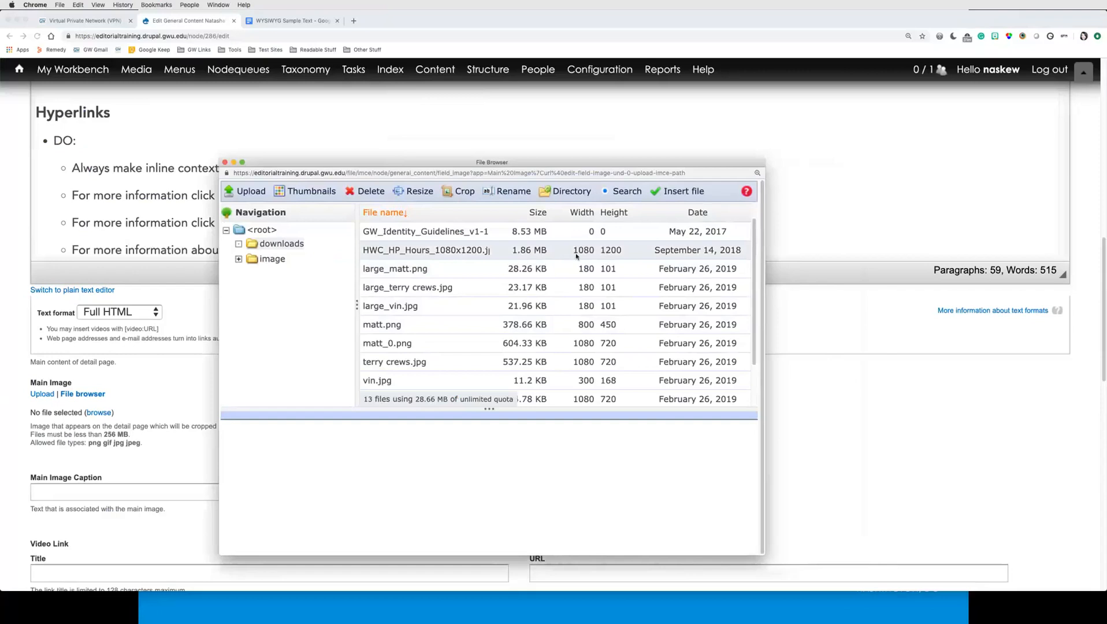
{"action": "left_click", "coordinate": [585, 269]}
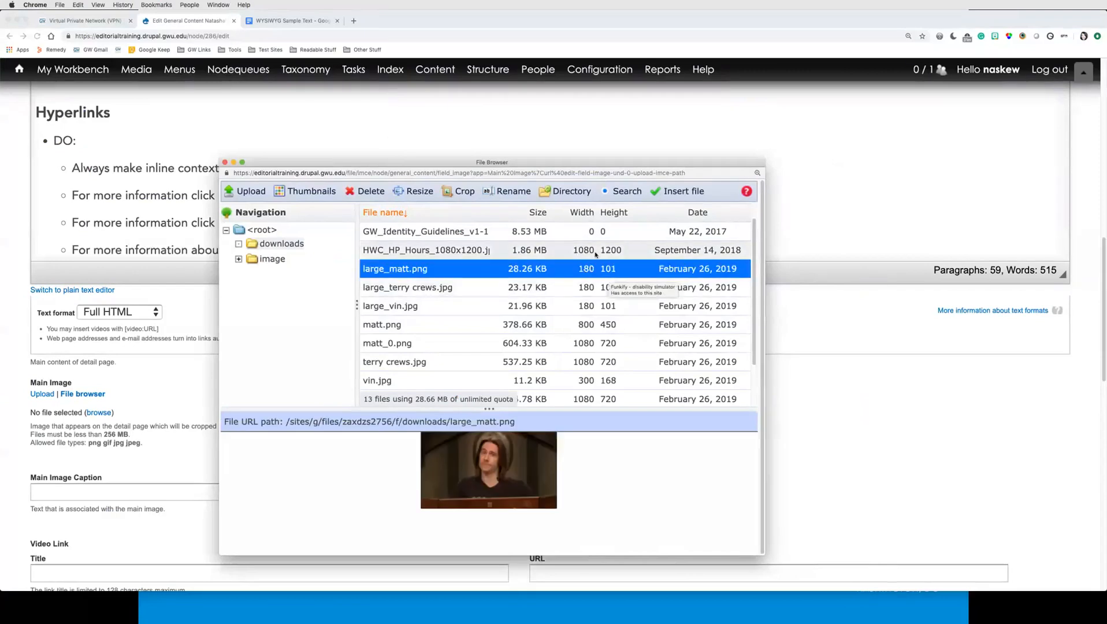
{"action": "left_click", "coordinate": [595, 254]}
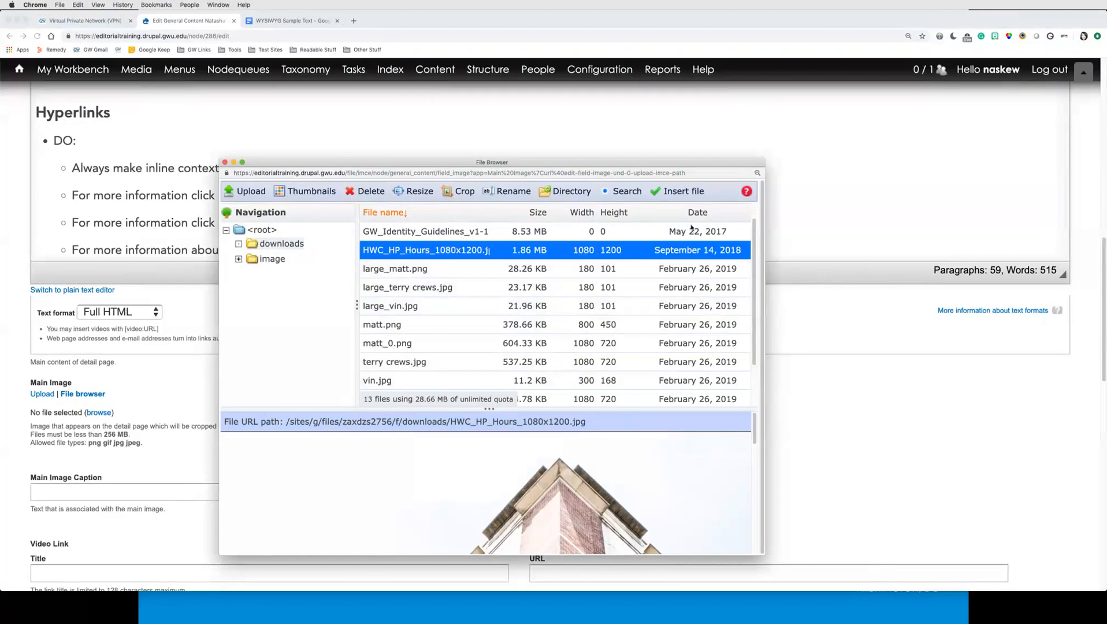
{"action": "left_click", "coordinate": [682, 191]}
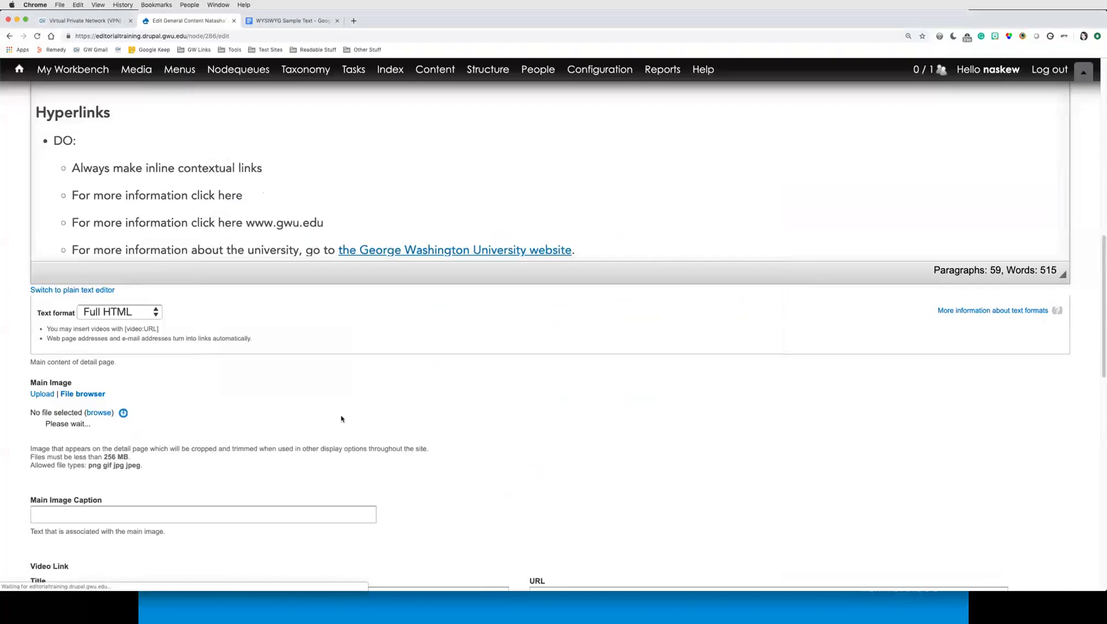
Step: Enter "District House residential hall hours" as the main image's alternate text, correcting the misspelled word
{"action": "scroll", "coordinate": [341, 419], "scroll_direction": "down", "scroll_amount": 2}
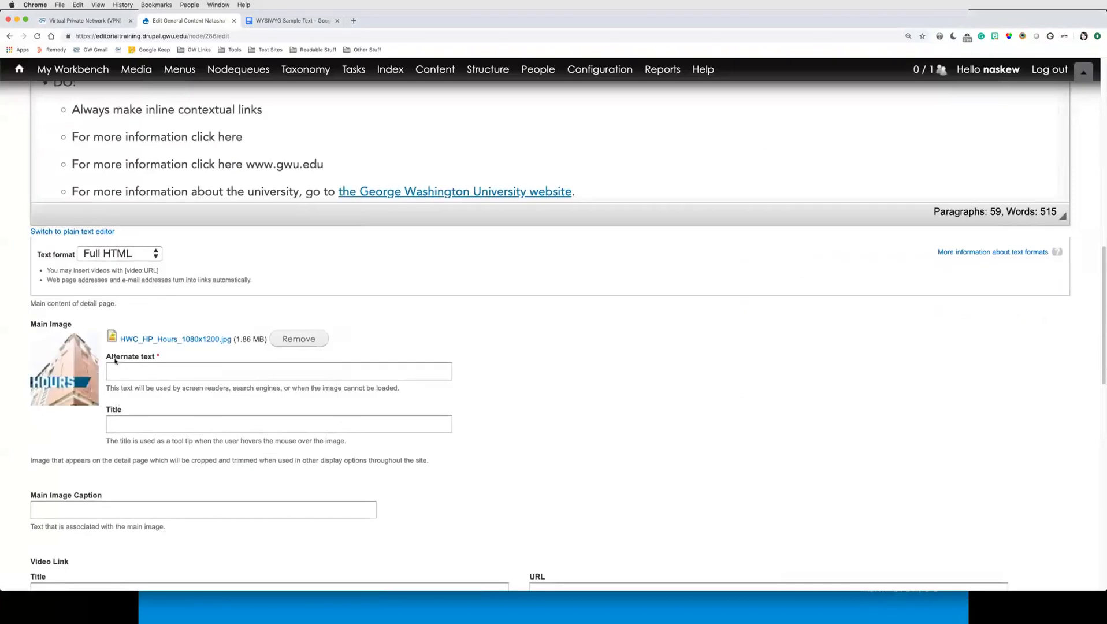
{"action": "left_click", "coordinate": [164, 375]}
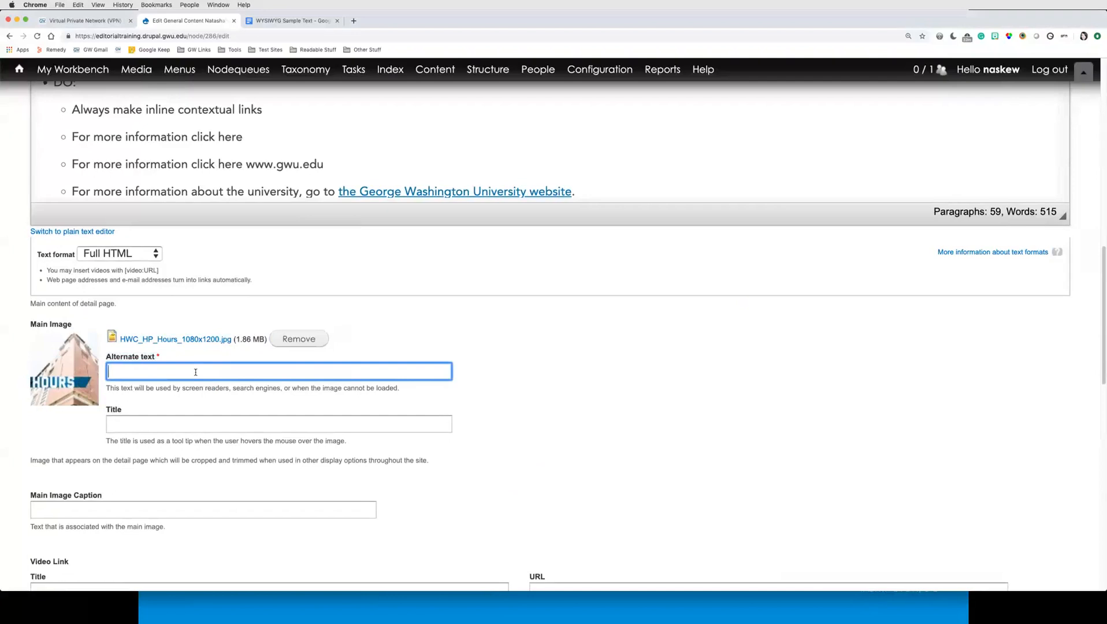
{"action": "type", "text": "District "}
{"action": "type", "text": "House re"}
{"action": "type", "text": "se"}
{"action": "type", "text": "n"}
{"action": "type", "text": "den"}
{"action": "key", "text": "BackSpace"}
{"action": "type", "text": "ntial "}
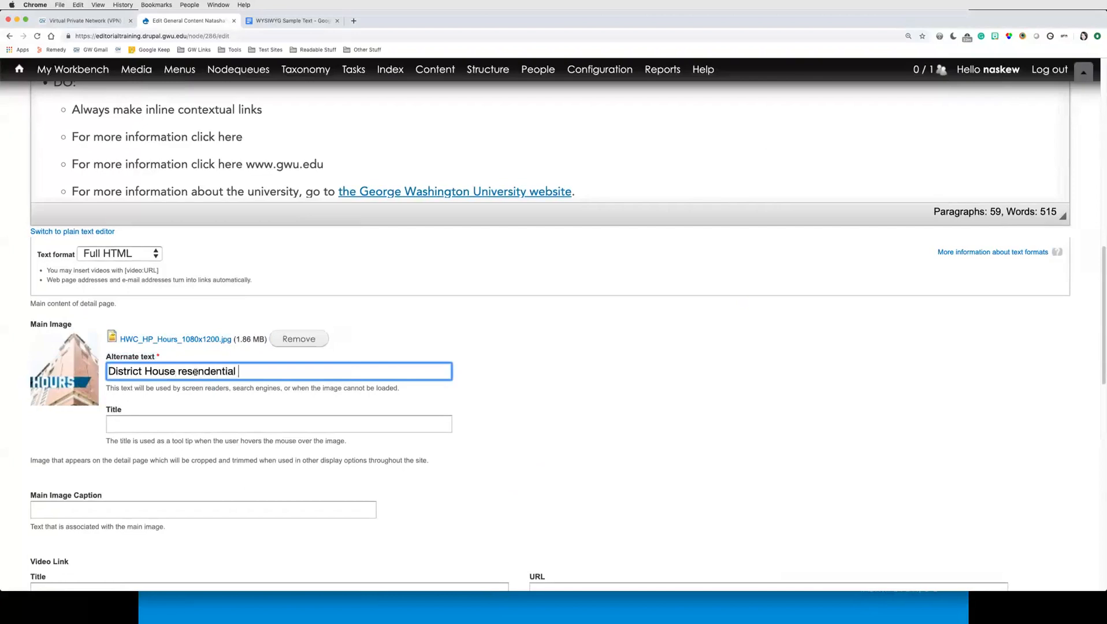
{"action": "type", "text": "hall hours"}
{"action": "right_click", "coordinate": [218, 372]}
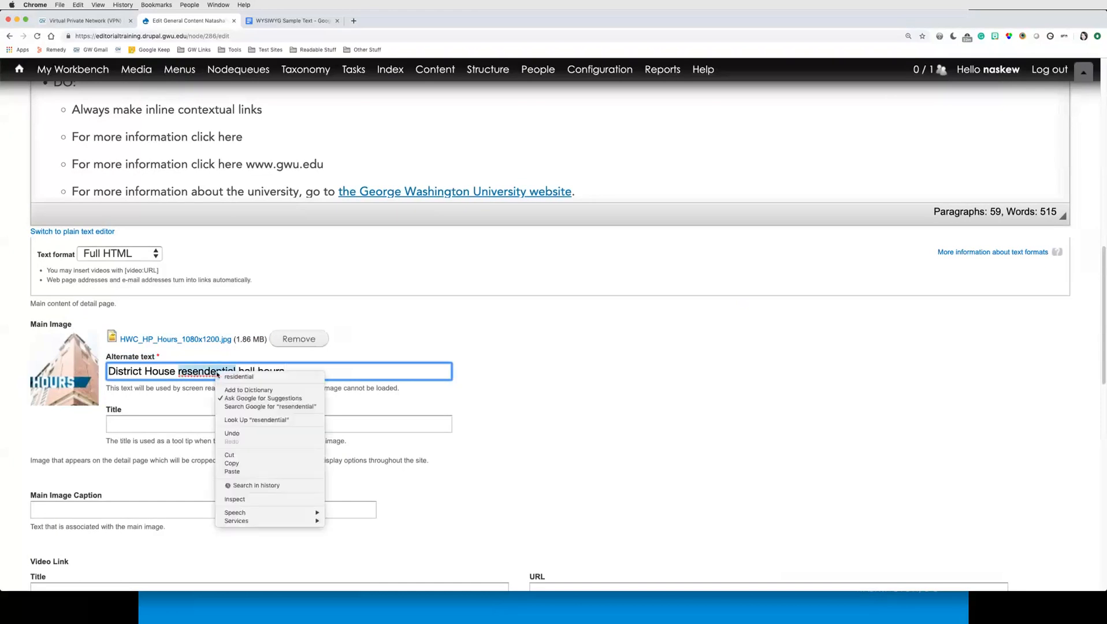
{"action": "left_click", "coordinate": [254, 377]}
{"action": "left_click", "coordinate": [337, 376]}
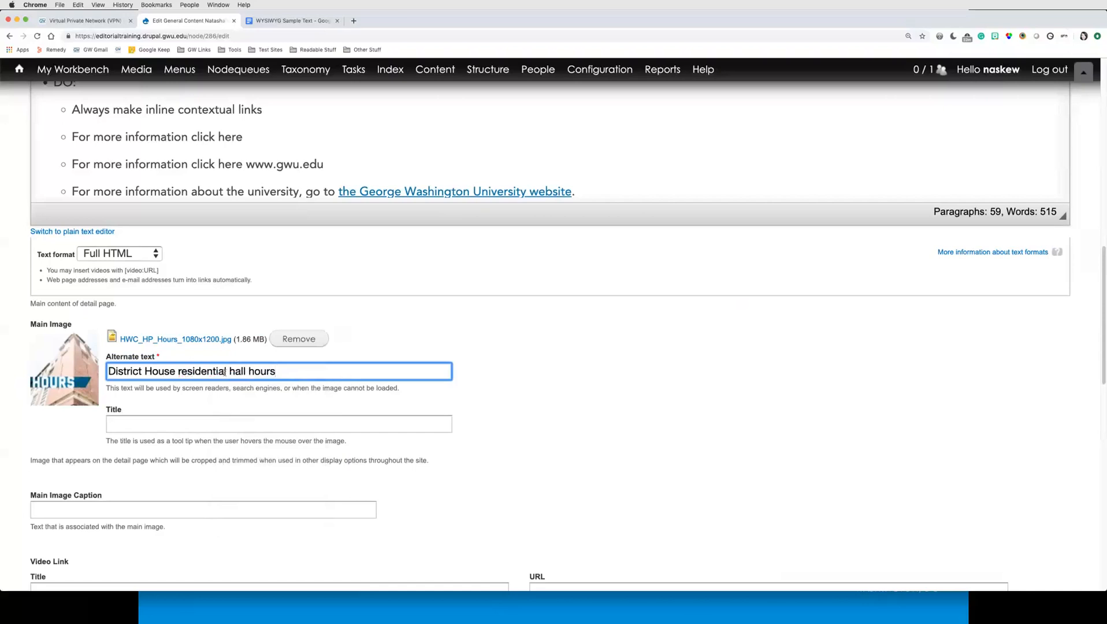
{"action": "left_click_drag", "start_coordinate": [108, 371], "coordinate": [249, 371]}
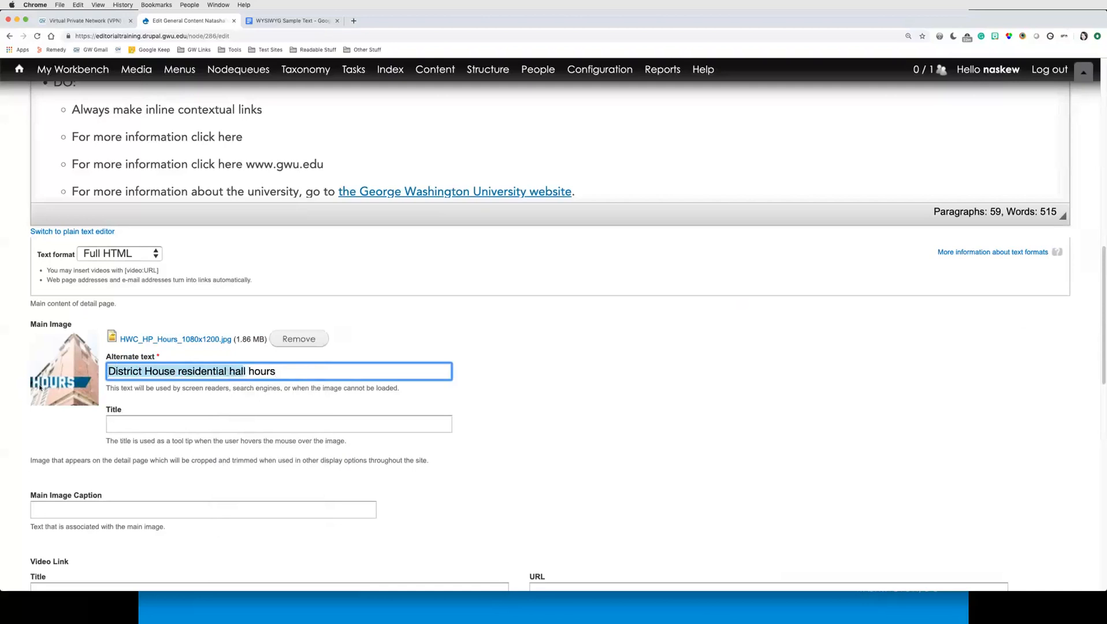
{"action": "triple_click", "coordinate": [259, 371]}
{"action": "left_click", "coordinate": [299, 371]}
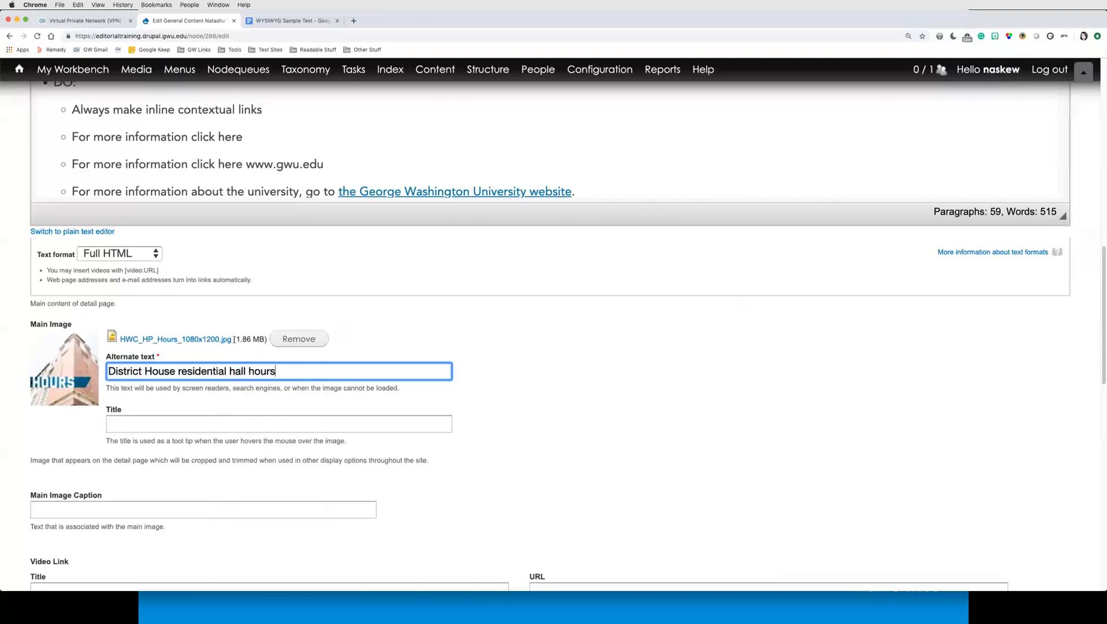
{"action": "left_click", "coordinate": [229, 340]}
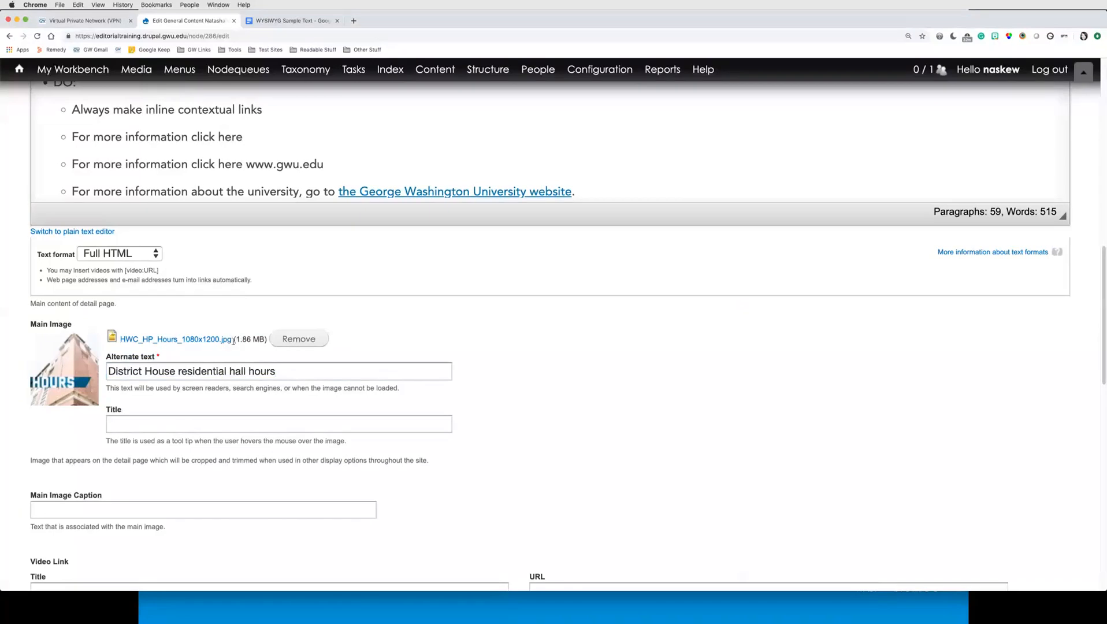
{"action": "left_click_drag", "start_coordinate": [234, 340], "coordinate": [112, 345]}
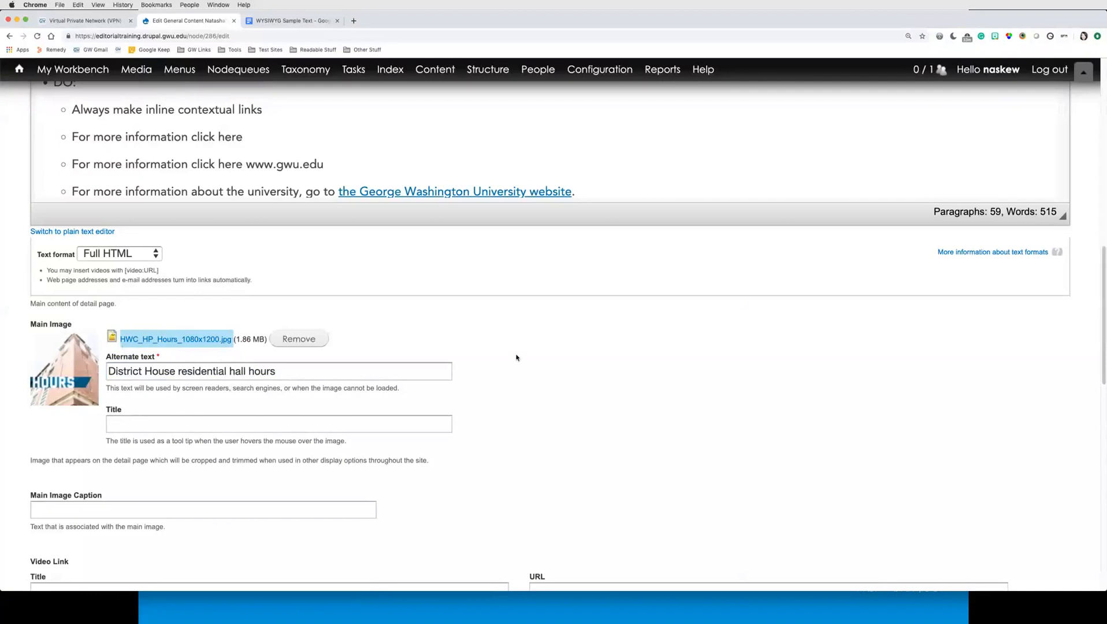
{"action": "left_click", "coordinate": [263, 358]}
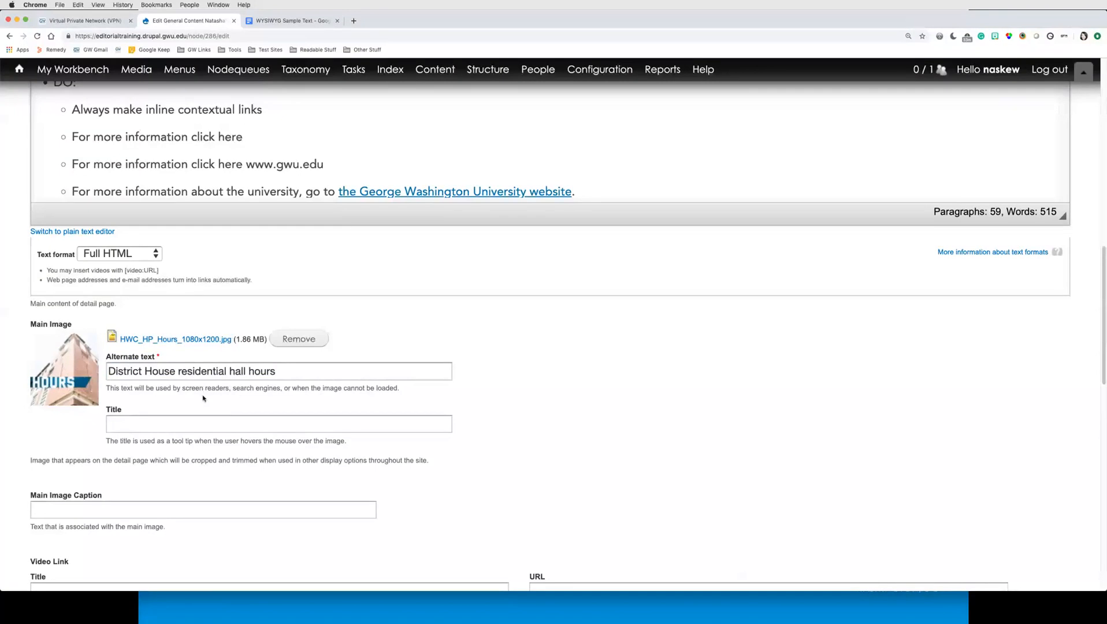
Step: Change the moderation state to Published and save the page
{"action": "scroll", "coordinate": [24, 419], "scroll_direction": "down", "scroll_amount": 2}
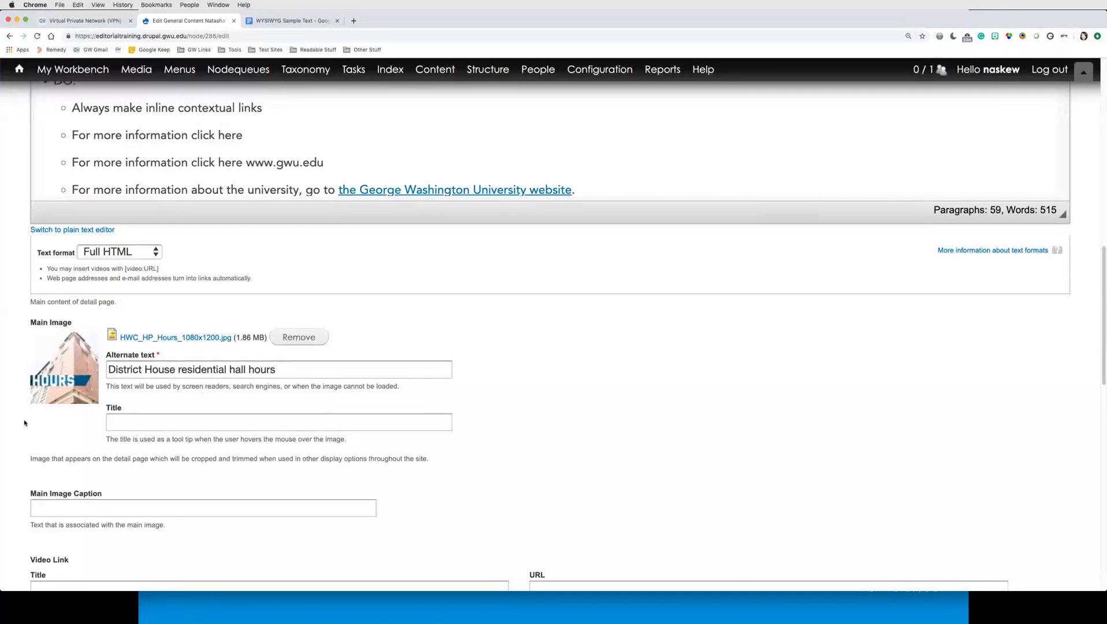
{"action": "scroll", "coordinate": [24, 419], "scroll_direction": "down", "scroll_amount": 15}
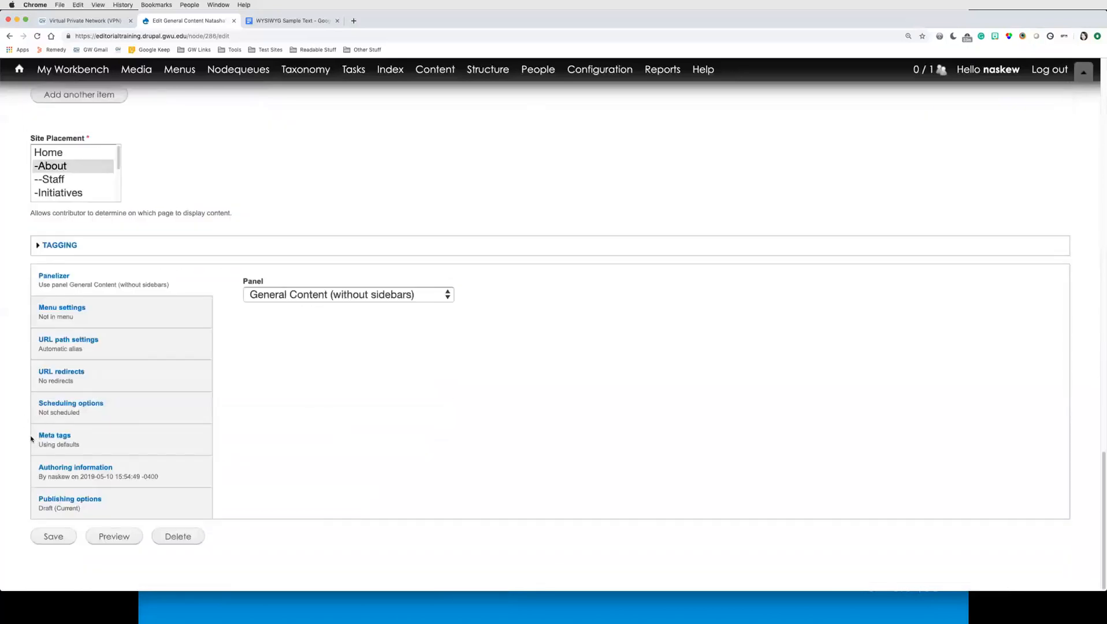
{"action": "left_click", "coordinate": [150, 512]}
{"action": "left_click", "coordinate": [283, 448]}
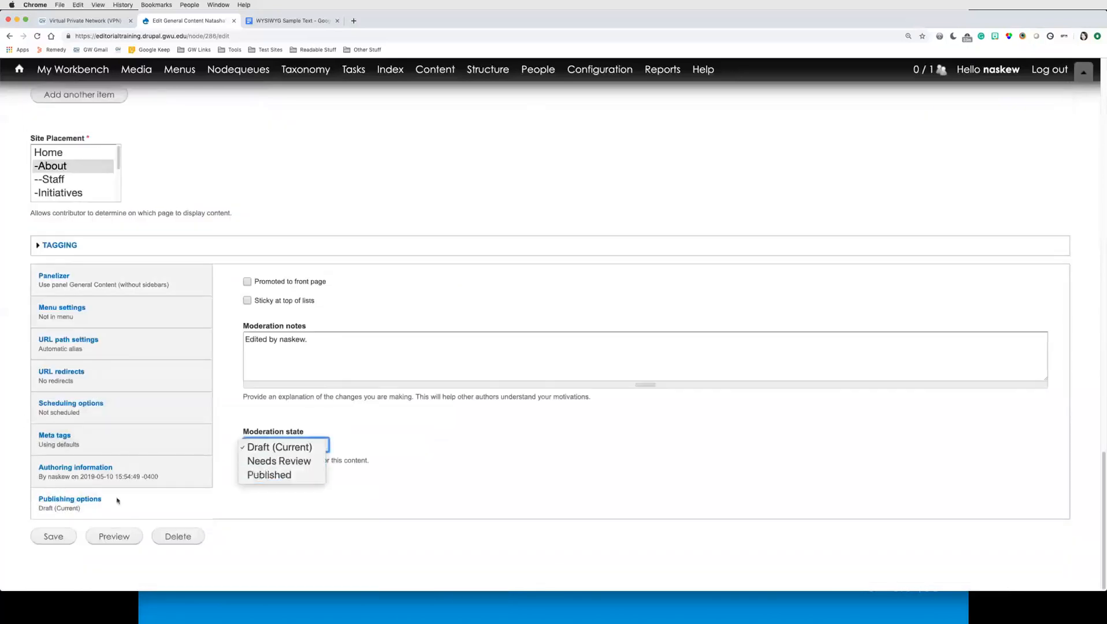
{"action": "left_click", "coordinate": [277, 477]}
{"action": "left_click", "coordinate": [57, 537]}
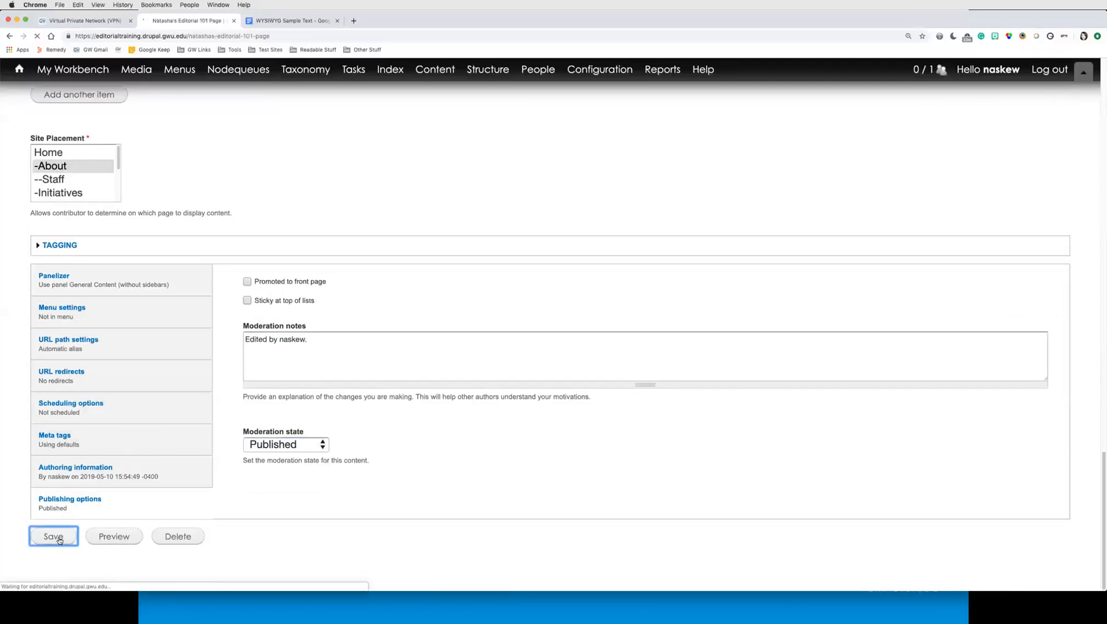
Step: Review the published page with its new main image
{"action": "key", "text": "super+0"}
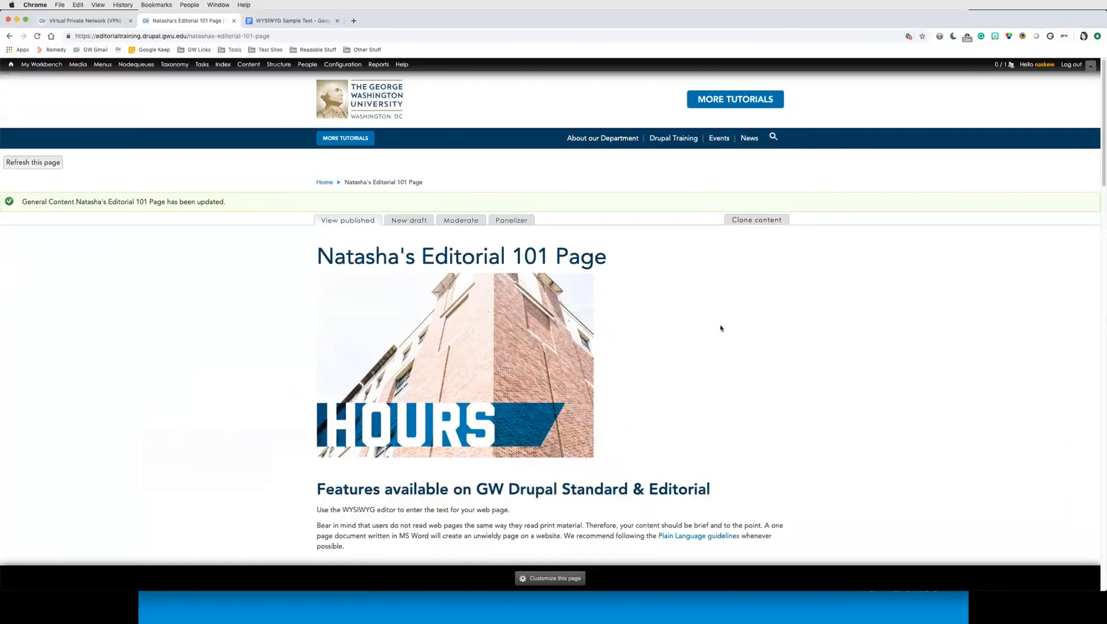
{"action": "scroll", "coordinate": [720, 323], "scroll_direction": "down", "scroll_amount": 1}
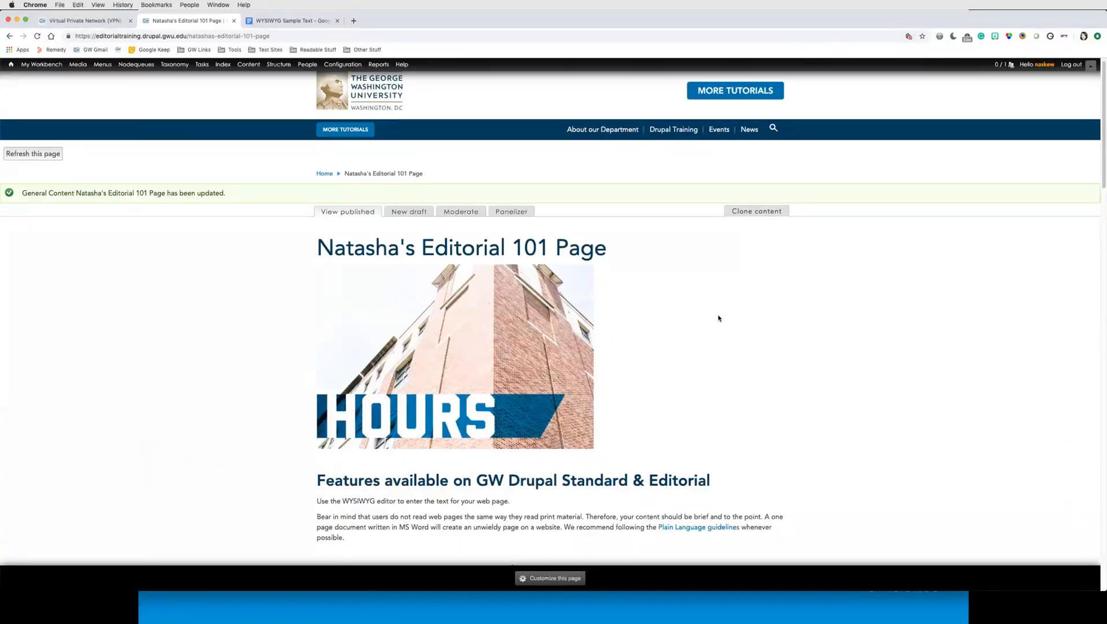
{"action": "scroll", "coordinate": [725, 319], "scroll_direction": "down", "scroll_amount": 5}
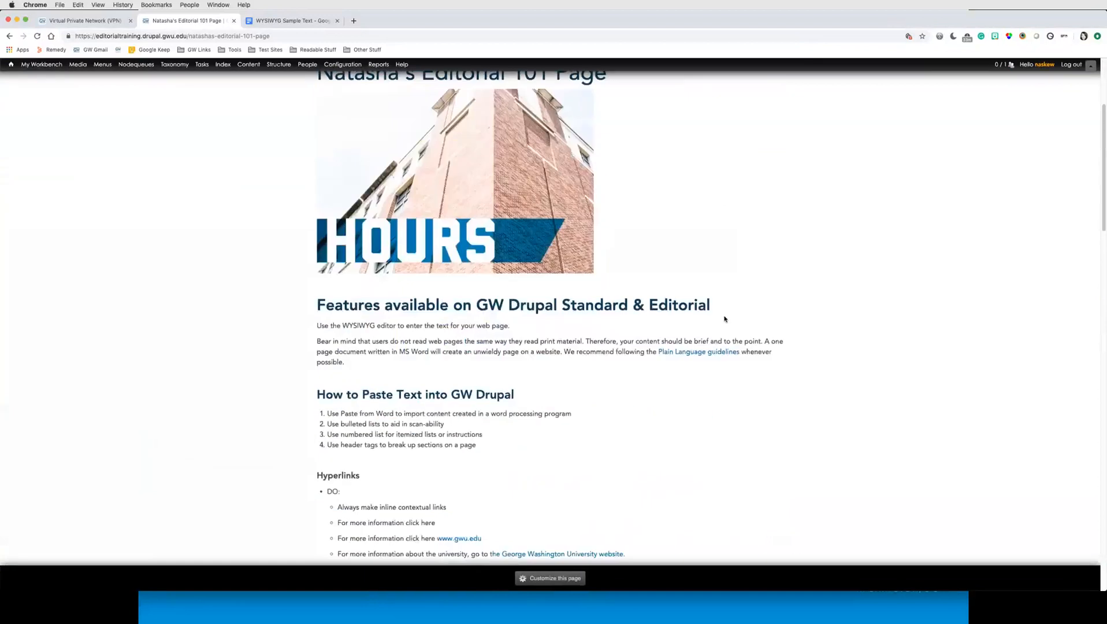
{"action": "scroll", "coordinate": [725, 319], "scroll_direction": "up", "scroll_amount": 3}
{"action": "scroll", "coordinate": [725, 319], "scroll_direction": "up", "scroll_amount": 2}
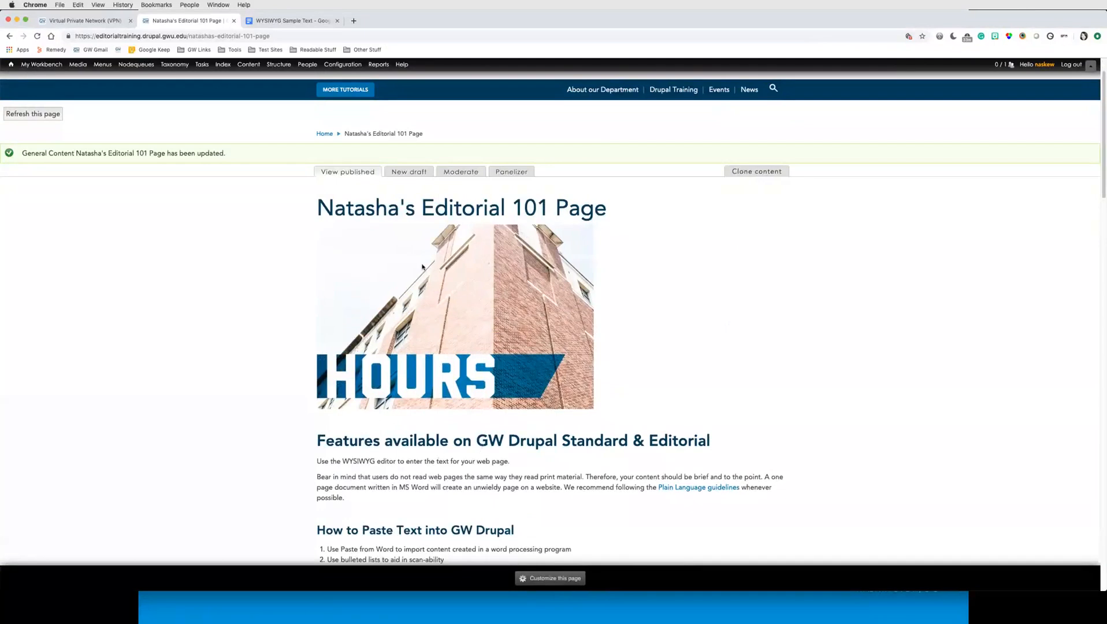
{"action": "scroll", "coordinate": [384, 404], "scroll_direction": "down", "scroll_amount": 2}
{"action": "scroll", "coordinate": [496, 471], "scroll_direction": "down", "scroll_amount": 10}
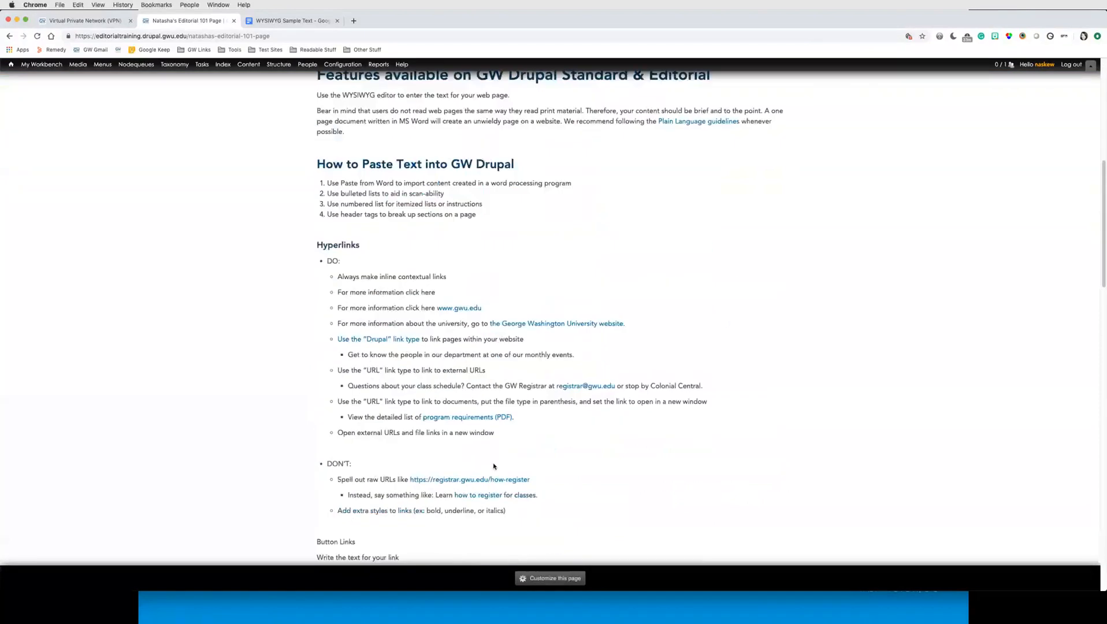
{"action": "scroll", "coordinate": [493, 462], "scroll_direction": "up", "scroll_amount": 15}
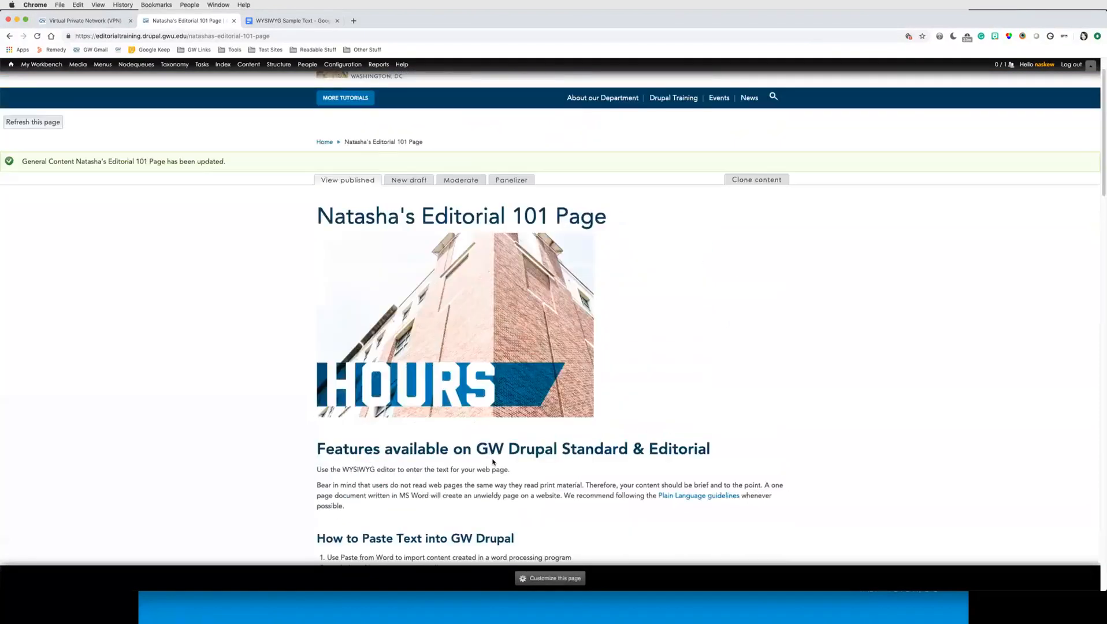
Step: Open a new draft and set the Panelizer panel to Default - General Content (with sidebars)
{"action": "left_click", "coordinate": [410, 181]}
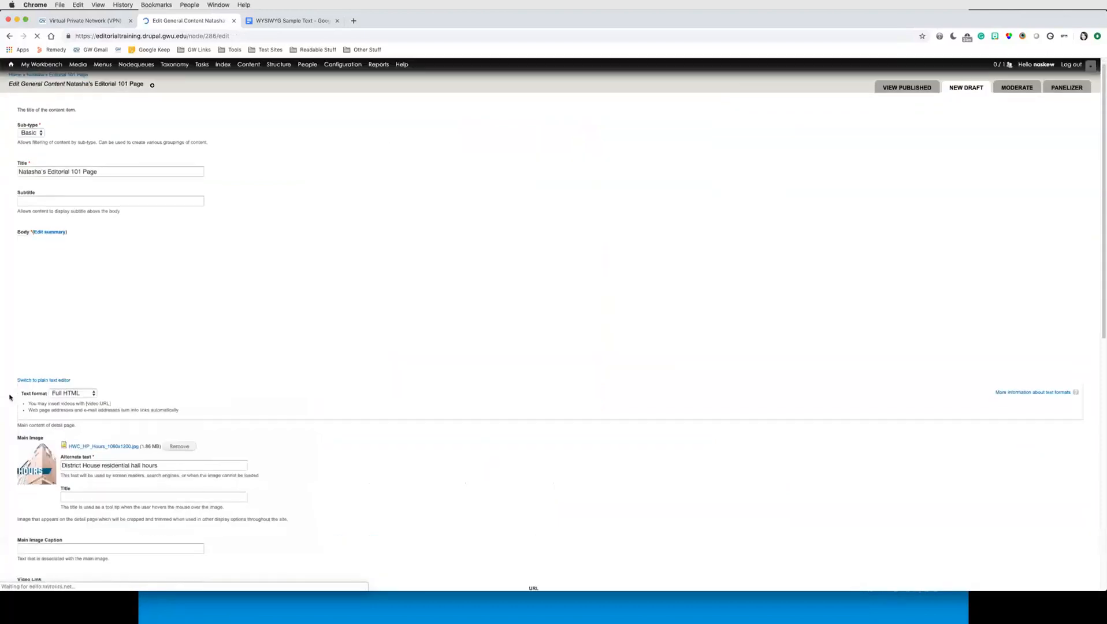
{"action": "scroll", "coordinate": [14, 398], "scroll_direction": "down", "scroll_amount": 10}
{"action": "left_click", "coordinate": [232, 399]}
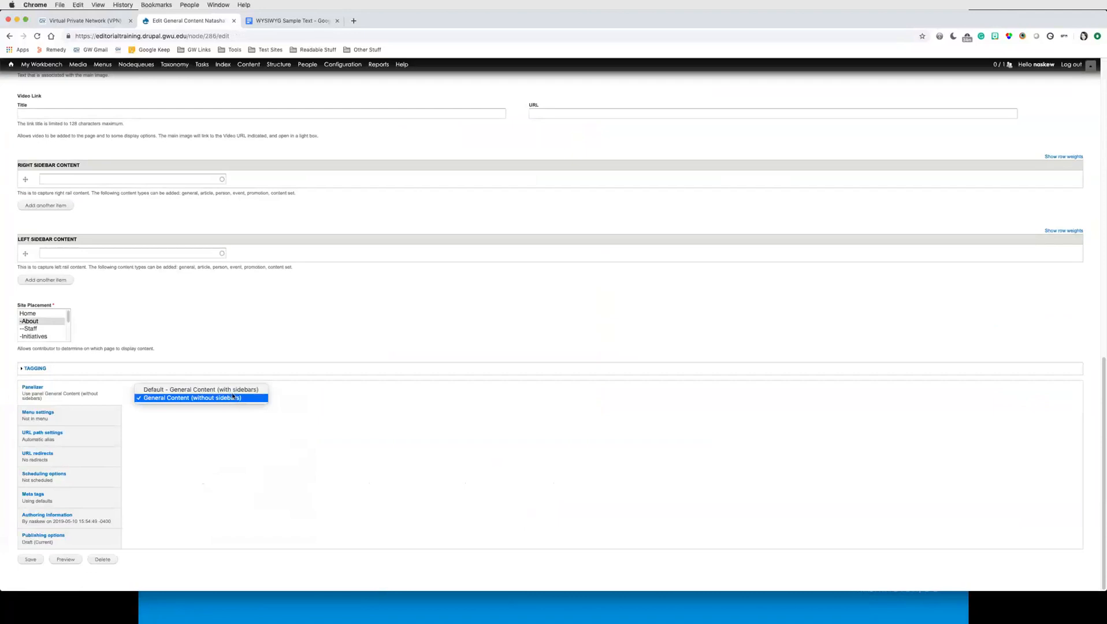
{"action": "left_click", "coordinate": [231, 390]}
Step: Set the draft's moderation state to Published and save it
{"action": "left_click", "coordinate": [43, 538]}
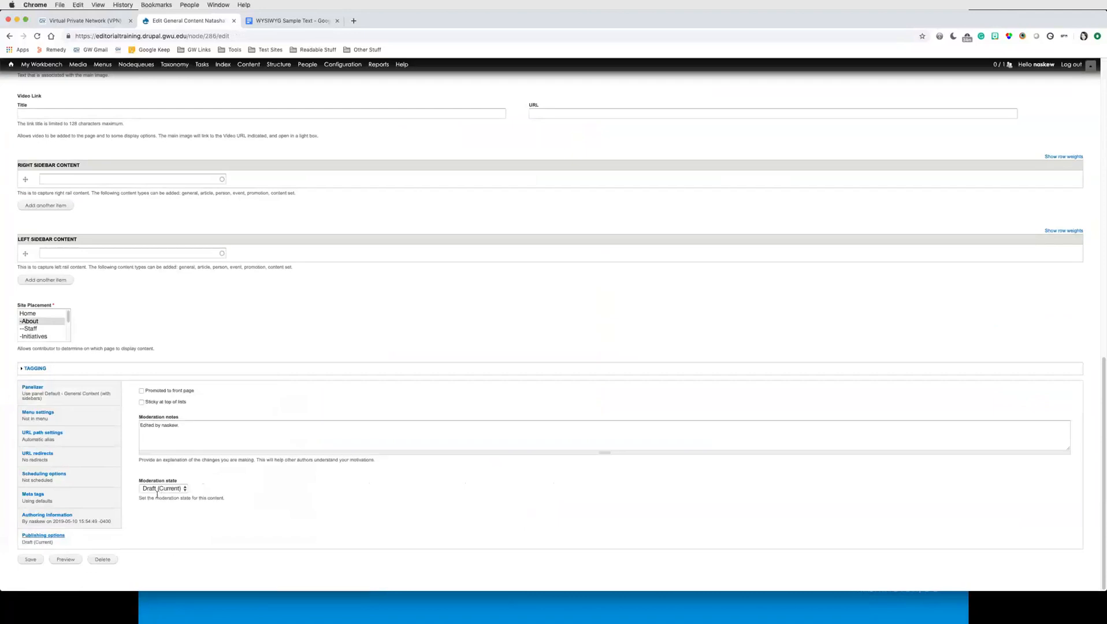
{"action": "left_click", "coordinate": [162, 488]}
{"action": "left_click", "coordinate": [166, 504]}
{"action": "left_click", "coordinate": [28, 560]}
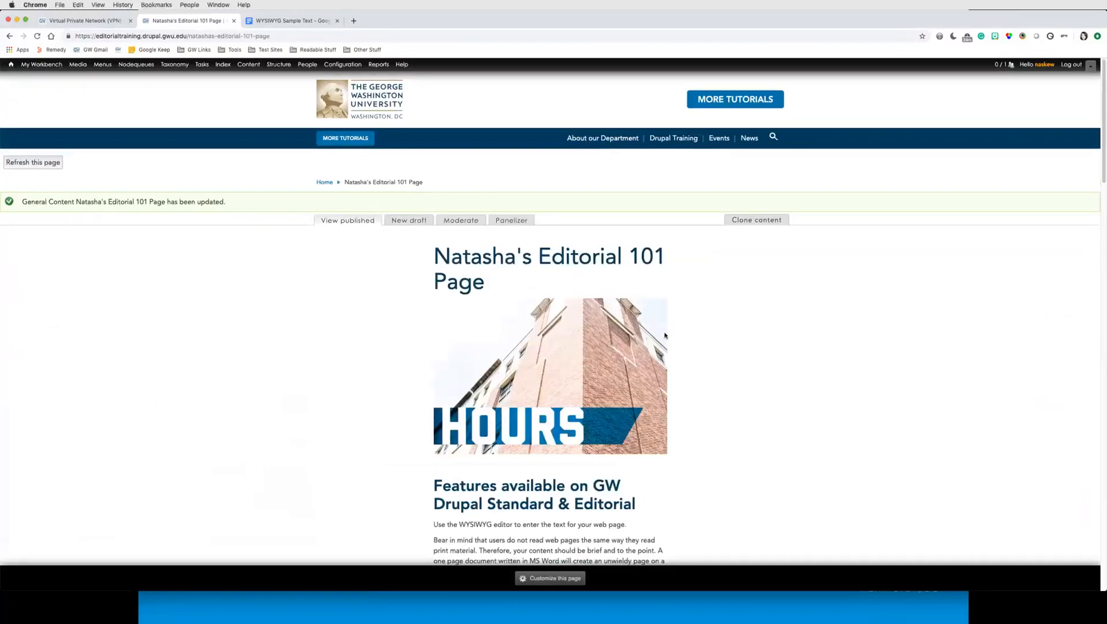
Step: Review the page layout with the sidebars panel
{"action": "scroll", "coordinate": [664, 334], "scroll_direction": "down", "scroll_amount": 5}
{"action": "scroll", "coordinate": [623, 164], "scroll_direction": "up", "scroll_amount": 1}
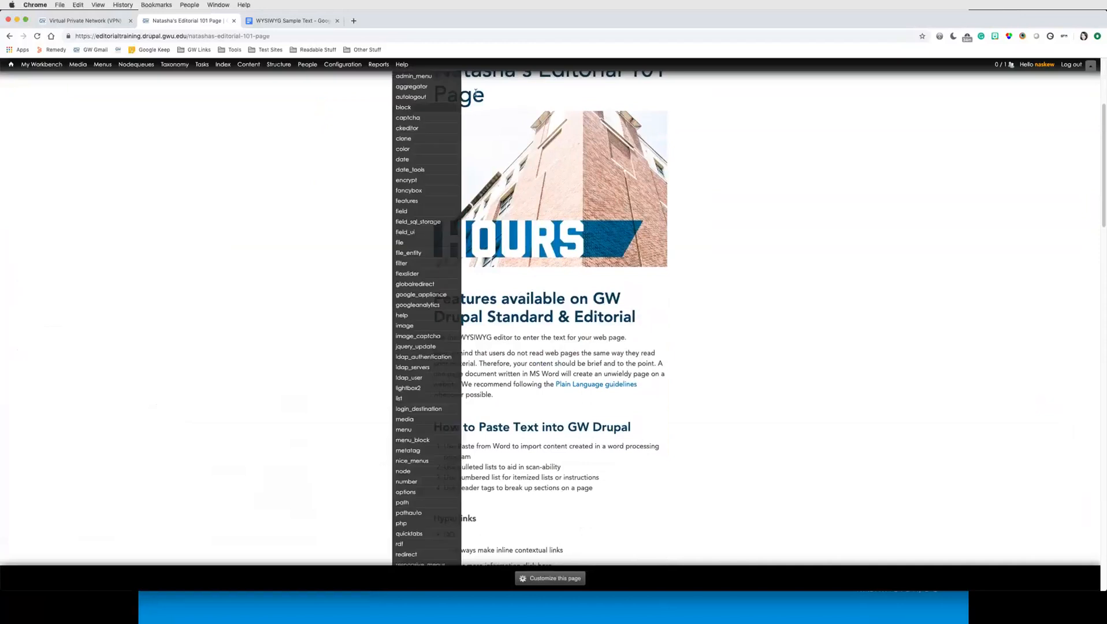
{"action": "scroll", "coordinate": [673, 255], "scroll_direction": "up", "scroll_amount": 5}
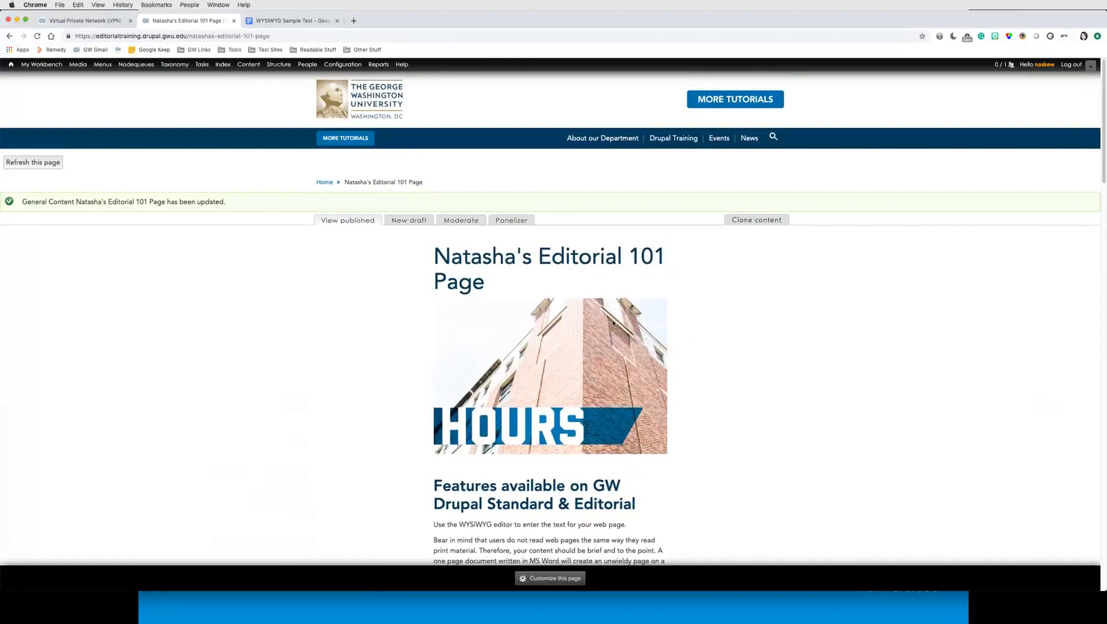
Step: Open the homepage's panel customization and add the existing node Natasha's Editorial 101 Page to the Top region
{"action": "scroll", "coordinate": [613, 322], "scroll_direction": "down", "scroll_amount": 1}
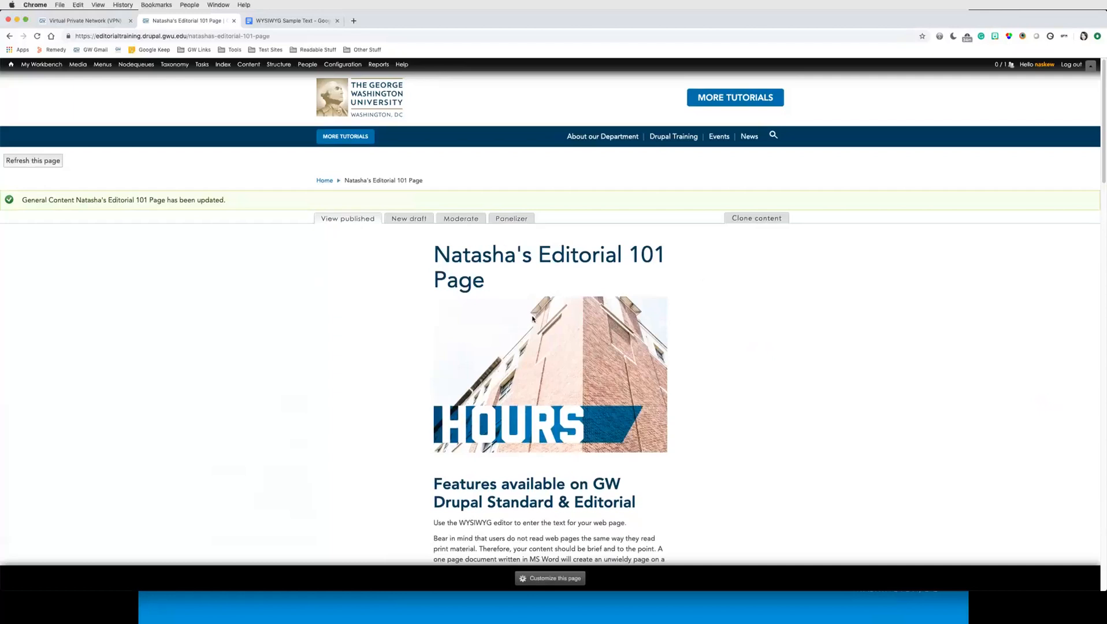
{"action": "left_click", "coordinate": [325, 182]}
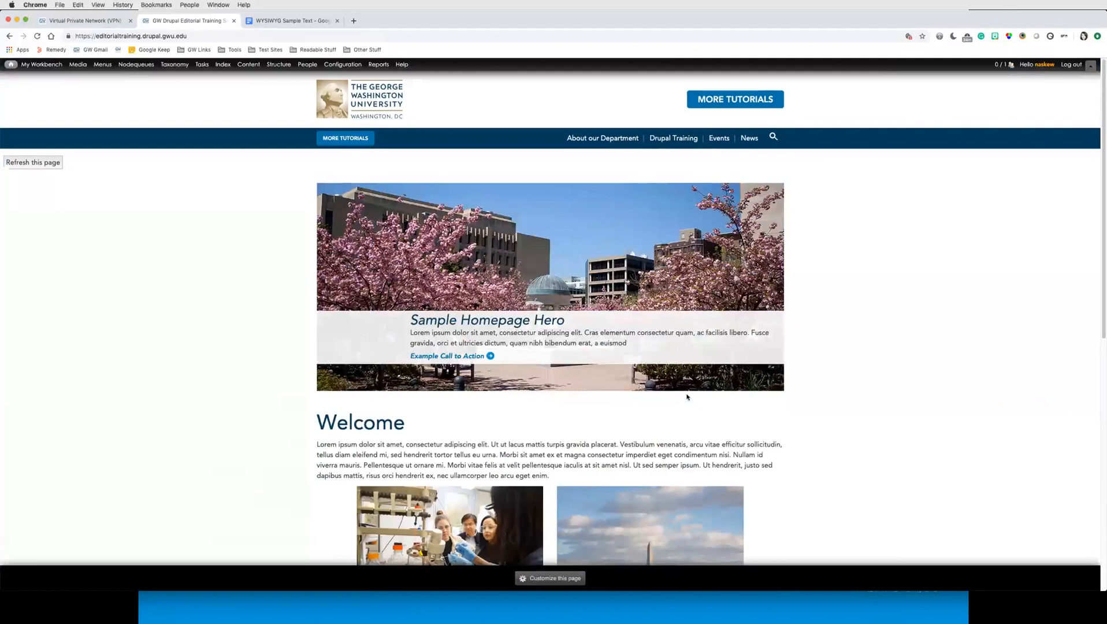
{"action": "left_click", "coordinate": [553, 579]}
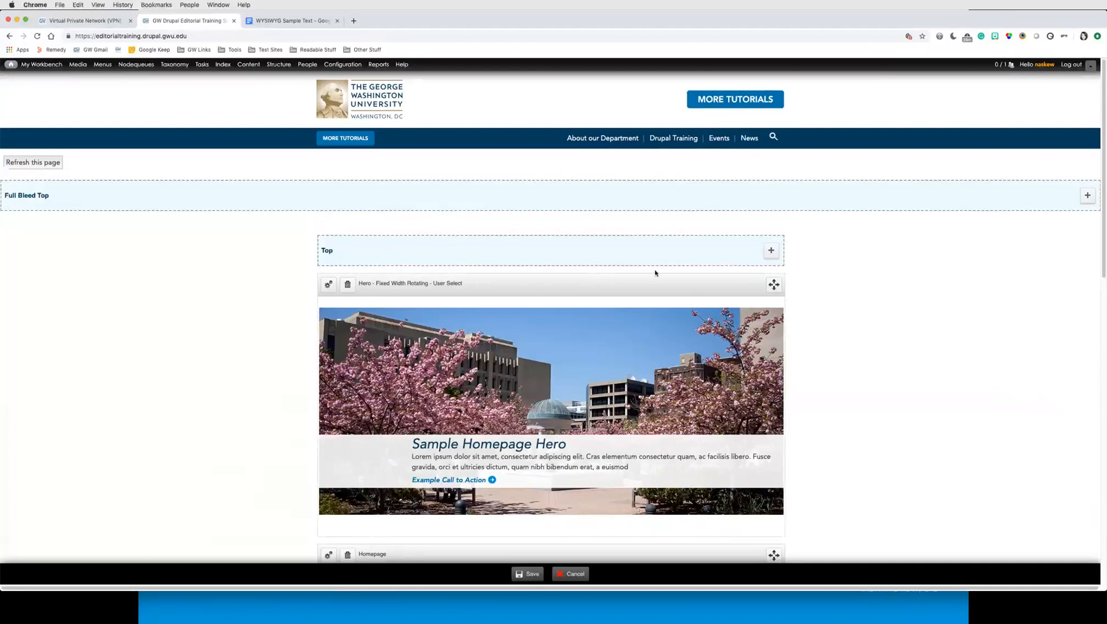
{"action": "left_click", "coordinate": [771, 250]}
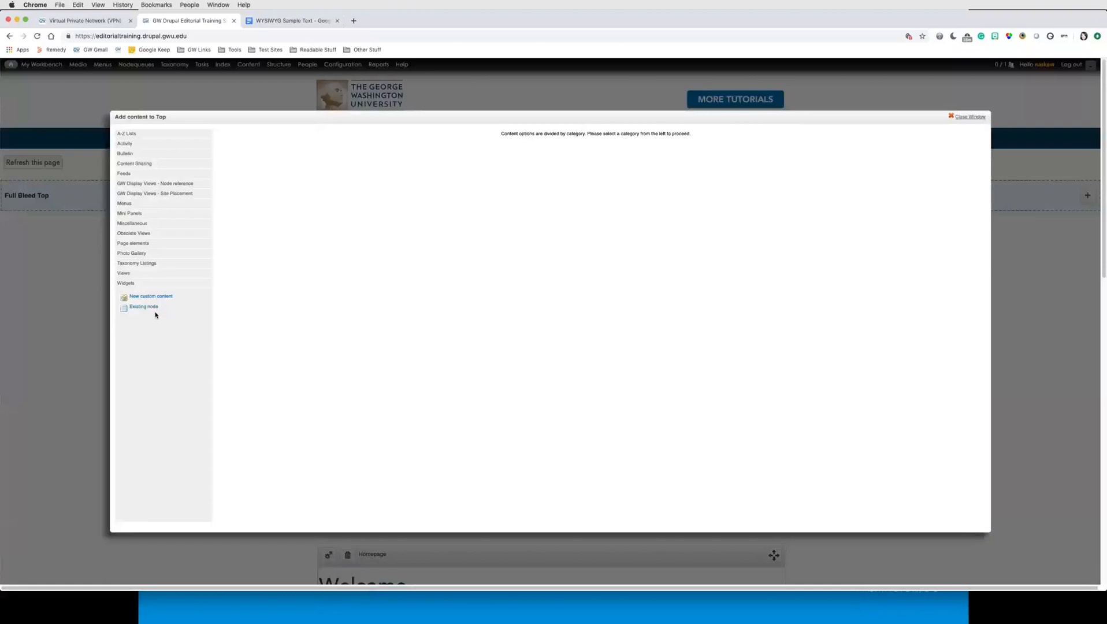
{"action": "key", "text": "super+equal"}
{"action": "key", "text": "super+equal"}
{"action": "key", "text": "super+equal"}
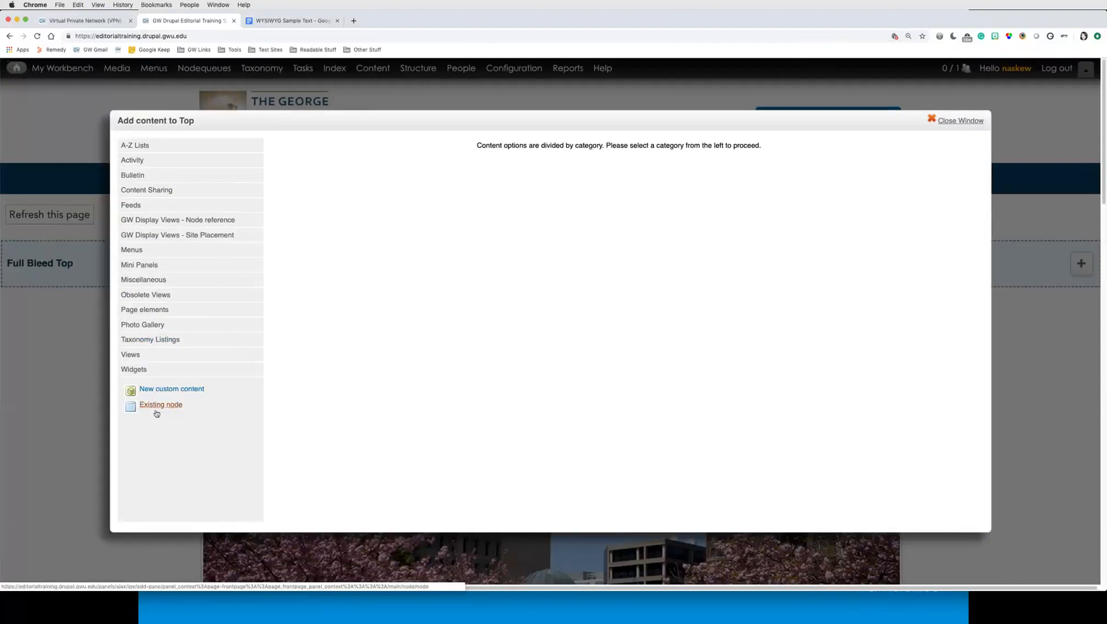
{"action": "left_click", "coordinate": [156, 407]}
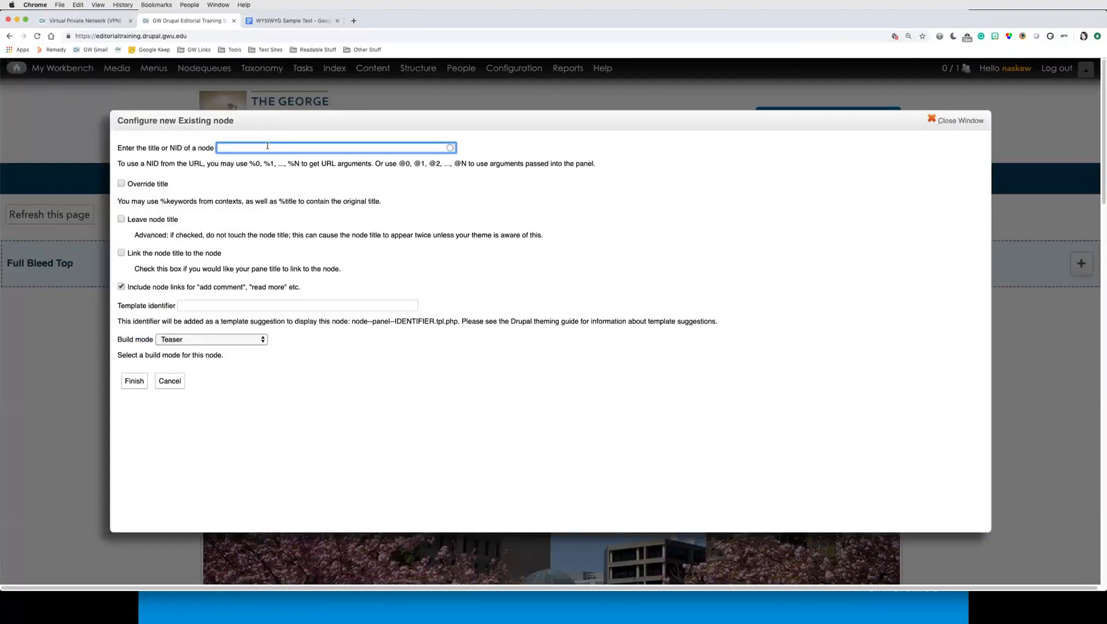
{"action": "type", "text": "natasha"}
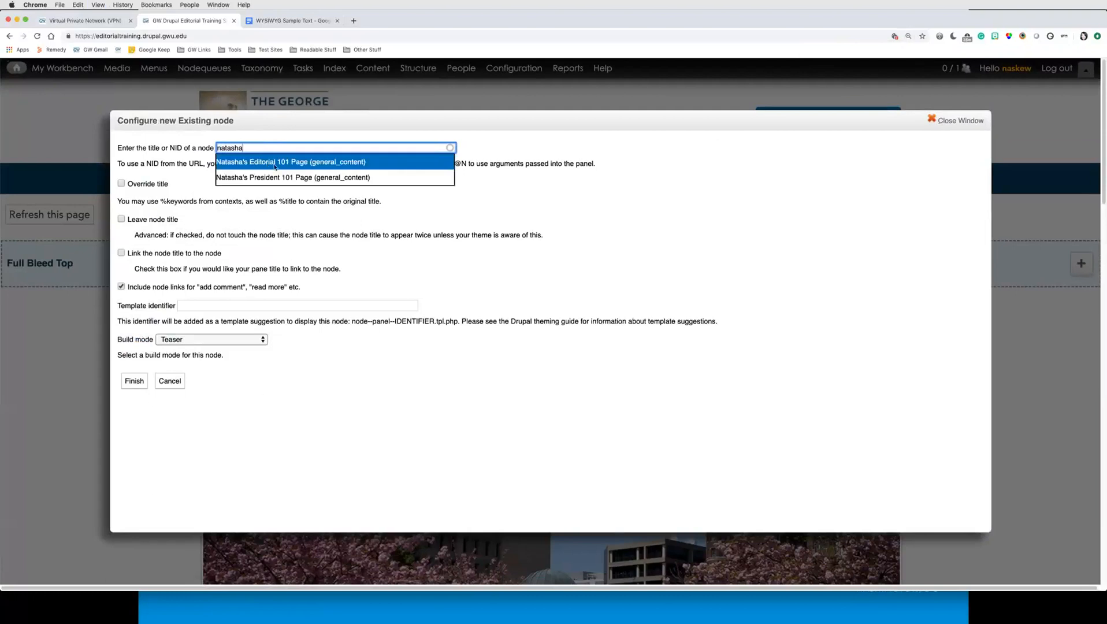
{"action": "left_click", "coordinate": [275, 166]}
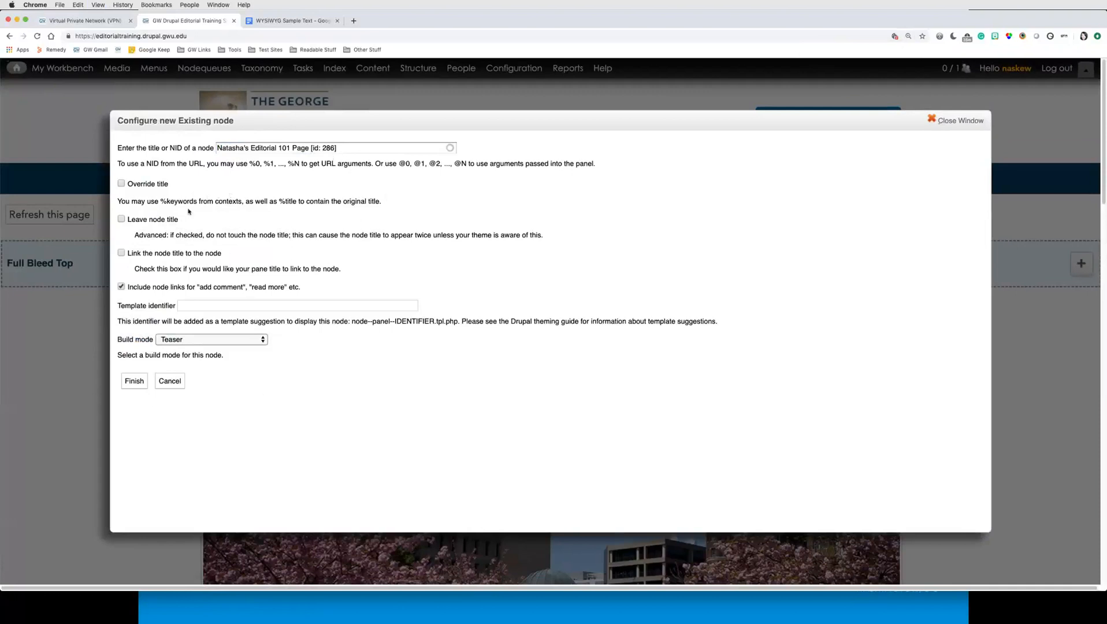
{"action": "left_click", "coordinate": [135, 382]}
Step: Turn on Override title in the settings of the Natasha's Editorial 101 Page pane
{"action": "scroll", "coordinate": [578, 453], "scroll_direction": "down", "scroll_amount": 15}
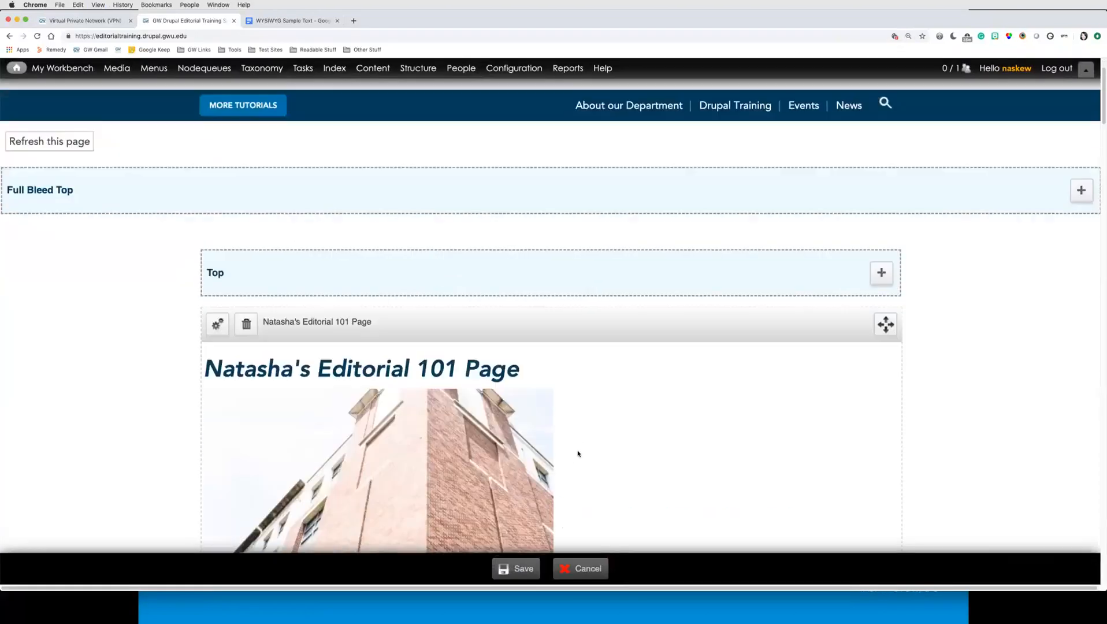
{"action": "scroll", "coordinate": [558, 432], "scroll_direction": "down", "scroll_amount": 15}
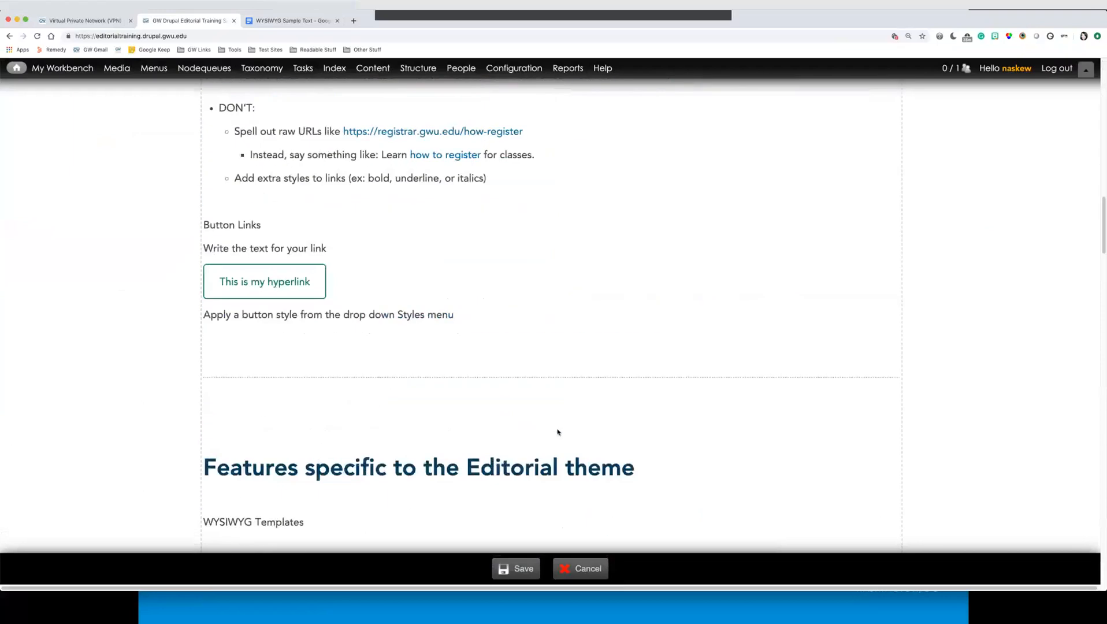
{"action": "scroll", "coordinate": [557, 429], "scroll_direction": "down", "scroll_amount": 15}
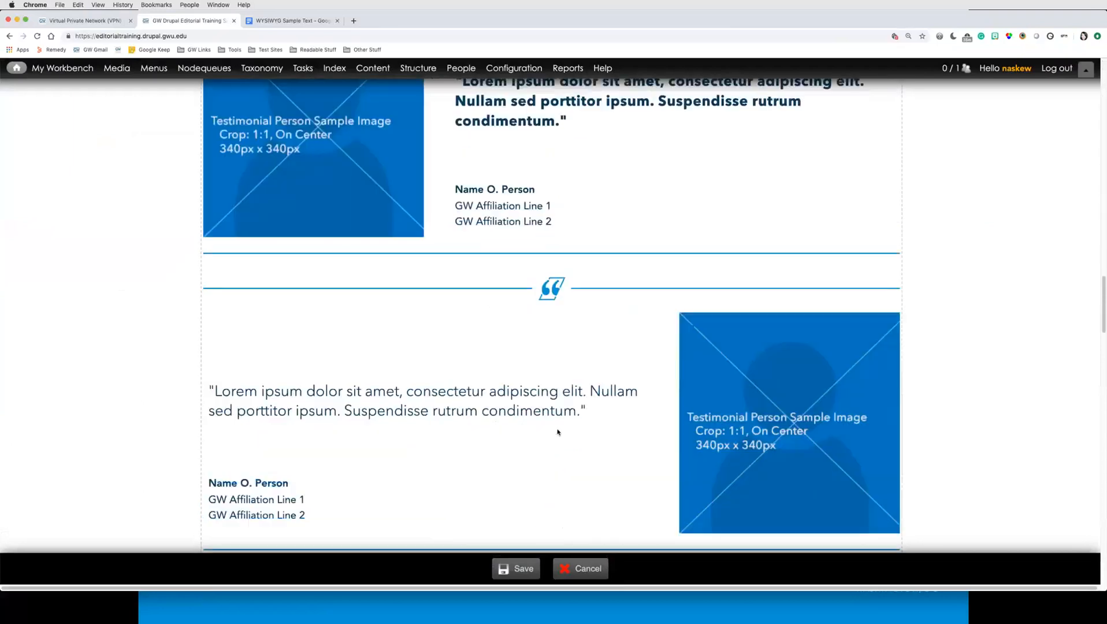
{"action": "scroll", "coordinate": [558, 433], "scroll_direction": "up", "scroll_amount": 15}
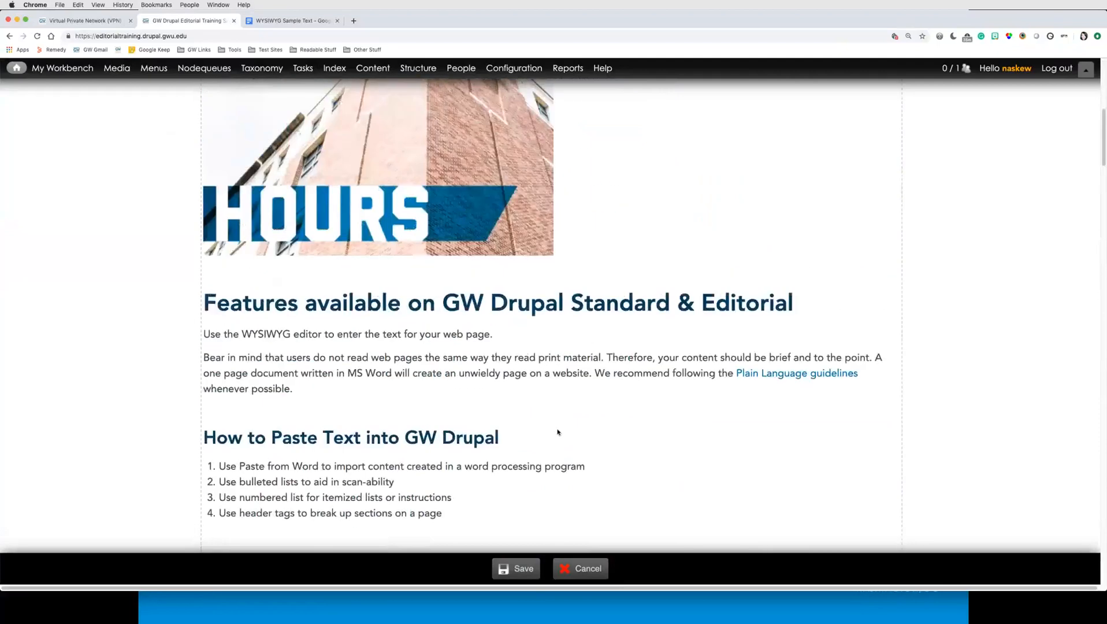
{"action": "scroll", "coordinate": [558, 433], "scroll_direction": "up", "scroll_amount": 10}
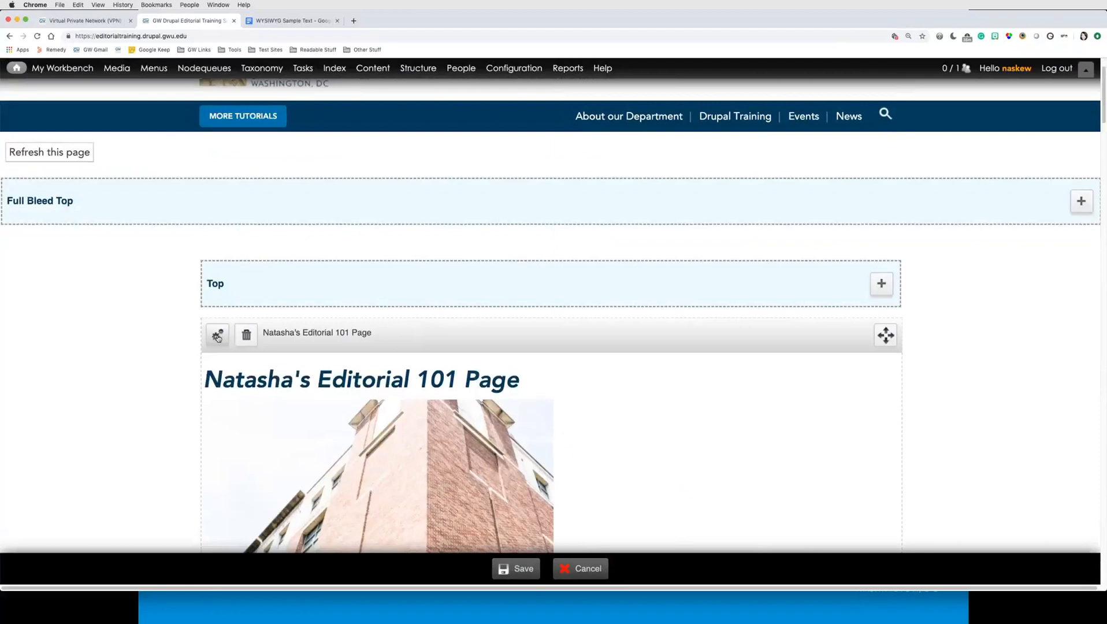
{"action": "left_click", "coordinate": [217, 337]}
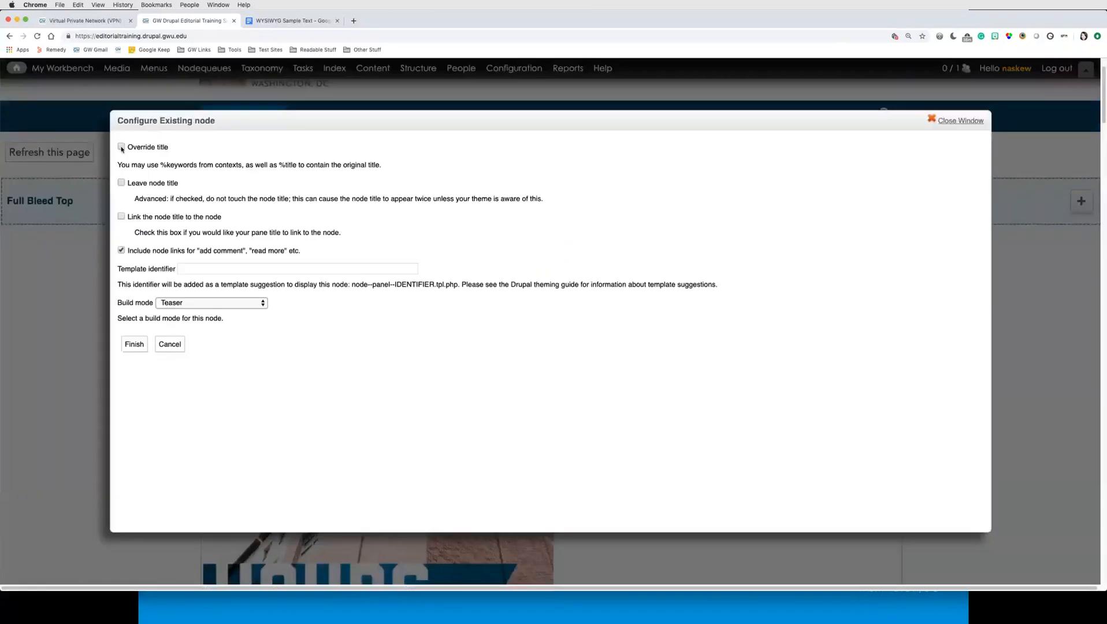
{"action": "left_click", "coordinate": [121, 147]}
{"action": "left_click", "coordinate": [133, 347]}
Step: Override the pane title as Welcome to my website and set its build mode to Full content
{"action": "scroll", "coordinate": [585, 462], "scroll_direction": "down", "scroll_amount": 3}
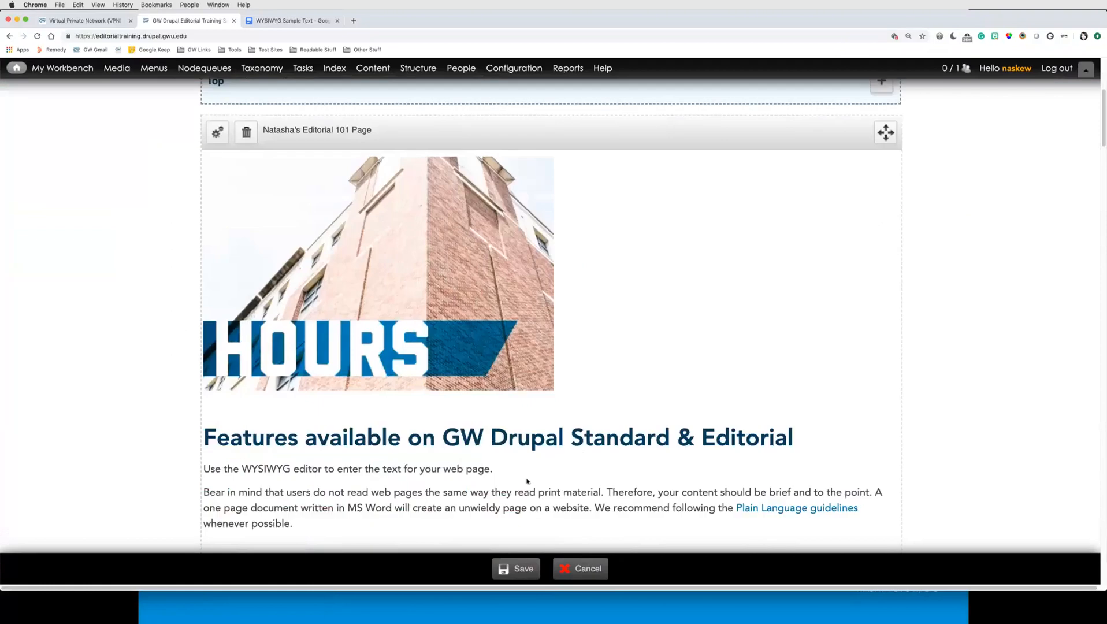
{"action": "left_click", "coordinate": [216, 134]}
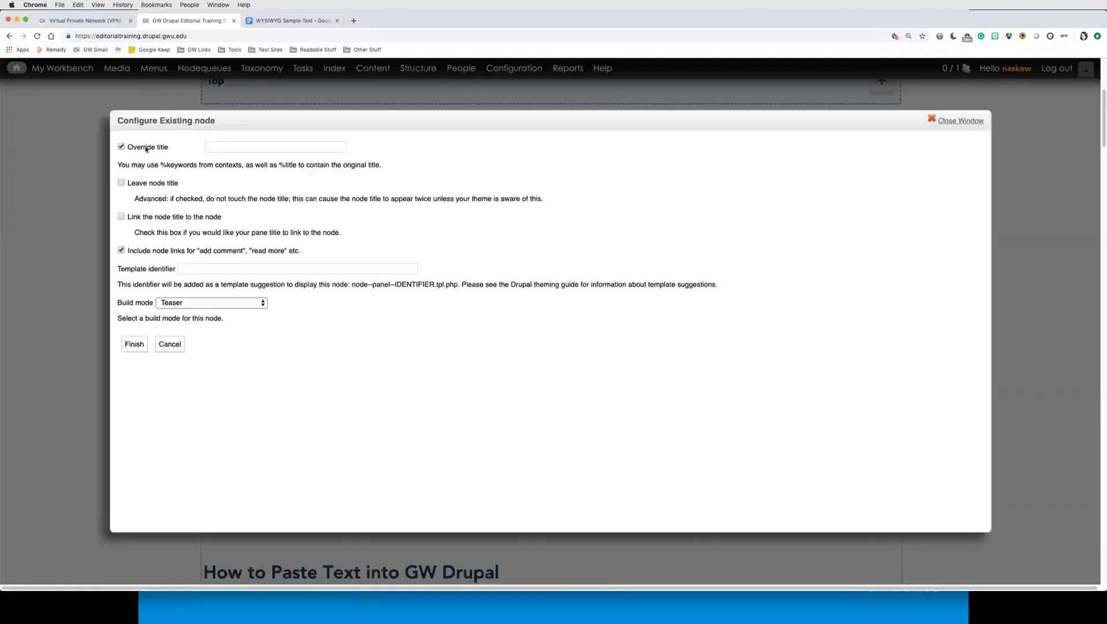
{"action": "left_click", "coordinate": [229, 147]}
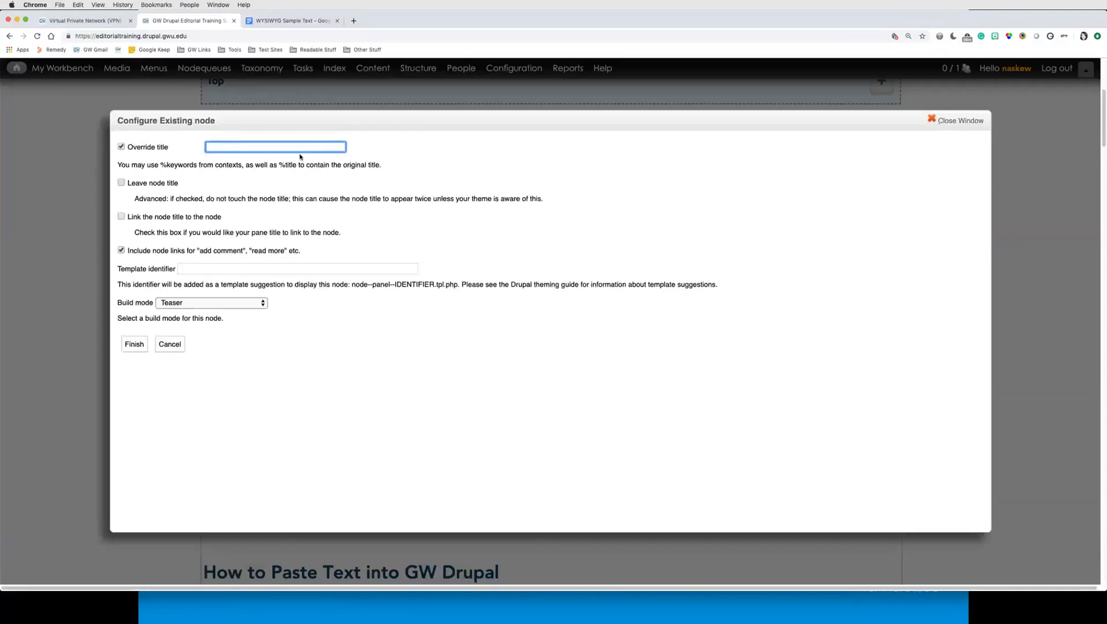
{"action": "type", "text": "Welcome to my website"}
{"action": "left_click", "coordinate": [131, 253]}
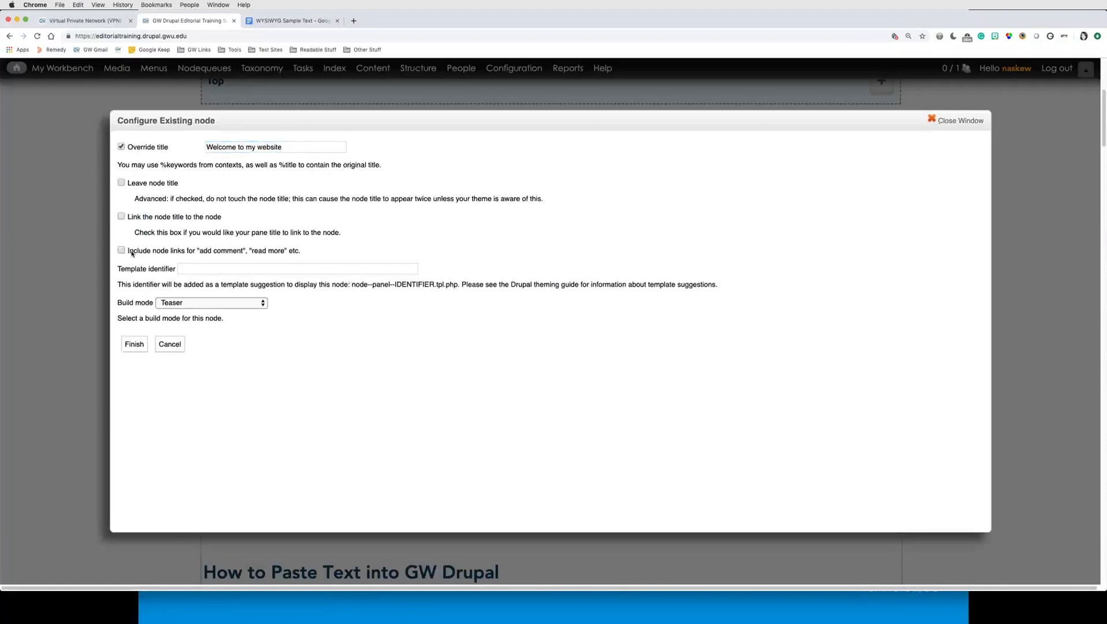
{"action": "left_click_drag", "start_coordinate": [158, 255], "coordinate": [186, 255]}
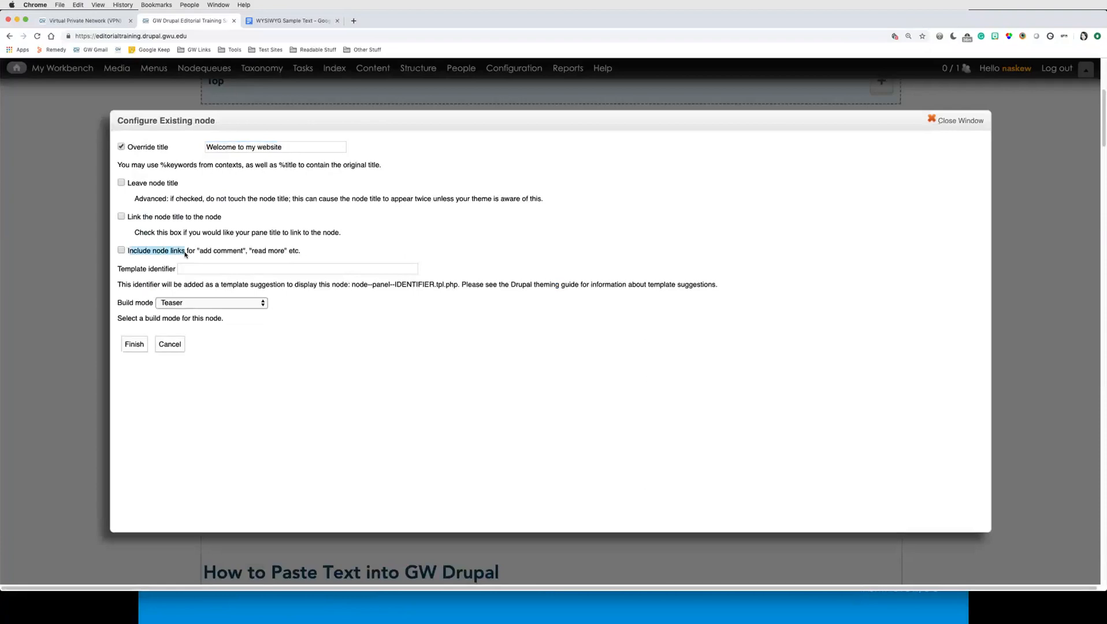
{"action": "left_click", "coordinate": [164, 254]}
{"action": "left_click", "coordinate": [129, 303]}
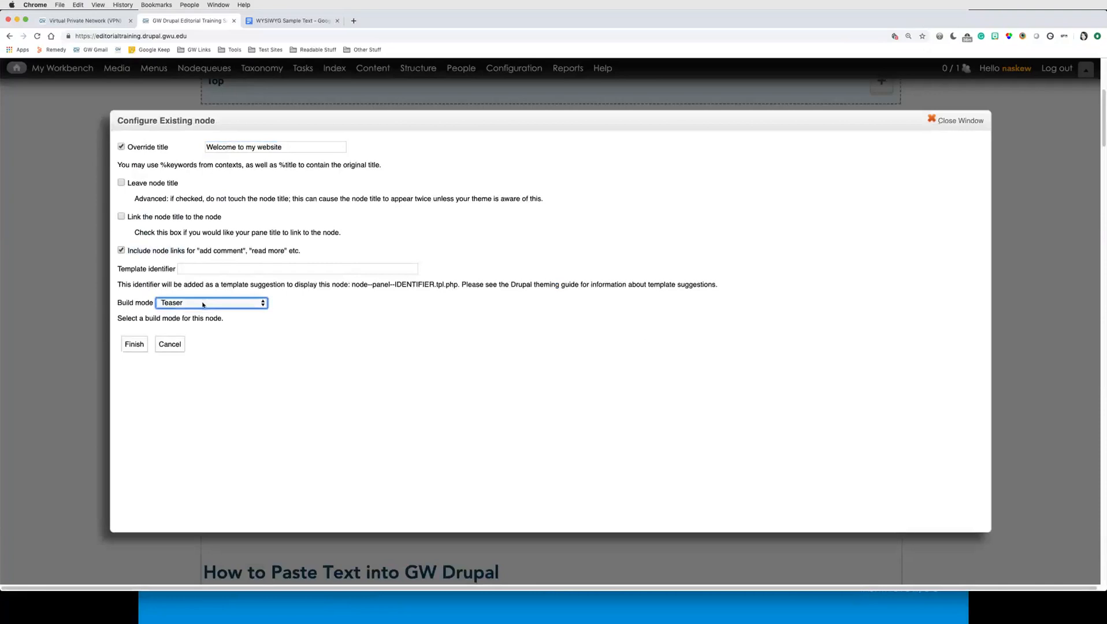
{"action": "left_click", "coordinate": [203, 305]}
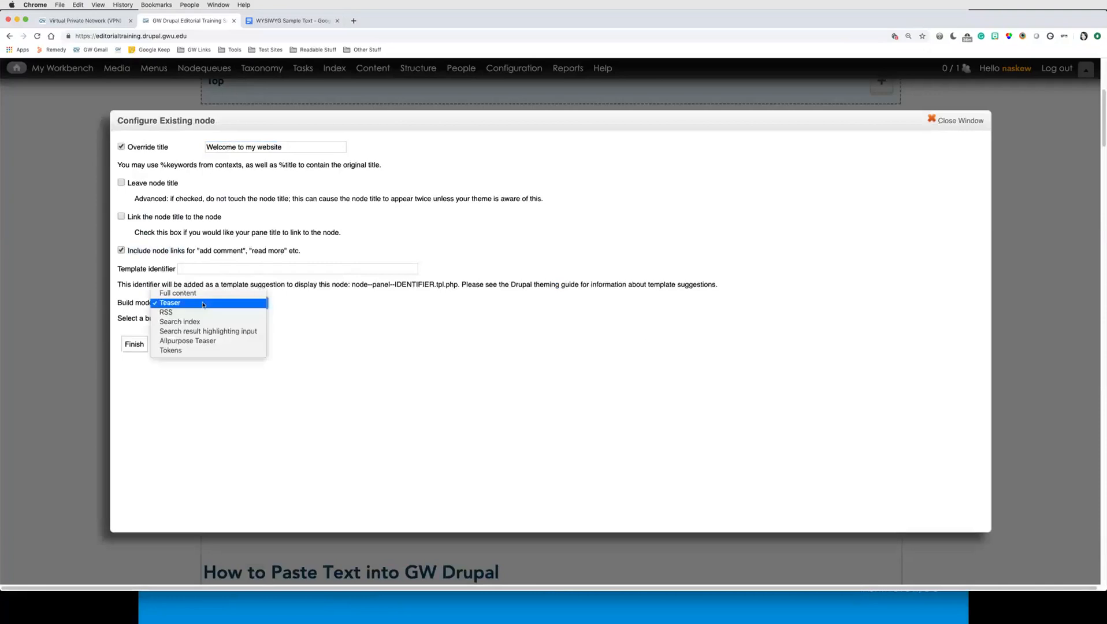
{"action": "left_click", "coordinate": [172, 293]}
{"action": "key", "text": "Tab"}
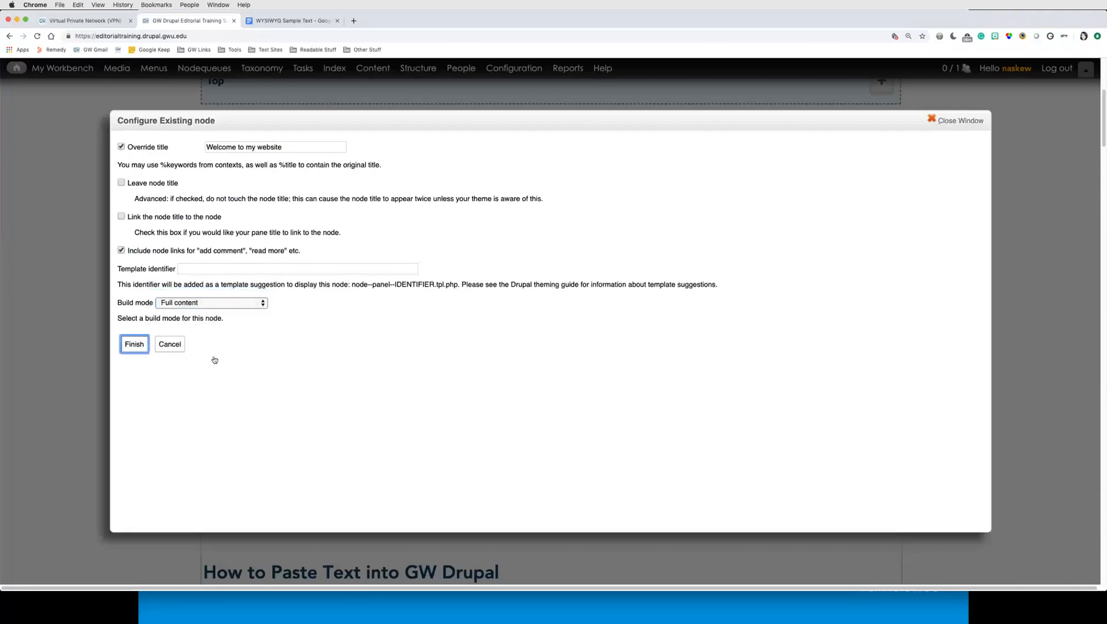
{"action": "key", "text": "Return"}
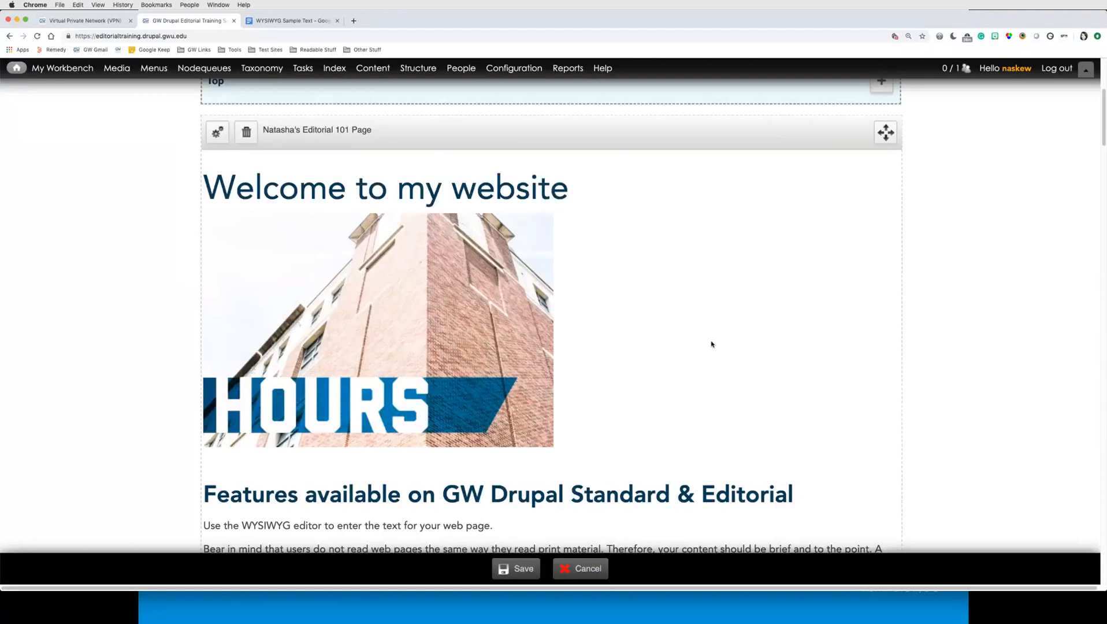
Step: Save the customized homepage layout
{"action": "left_click_drag", "start_coordinate": [567, 188], "coordinate": [215, 173]}
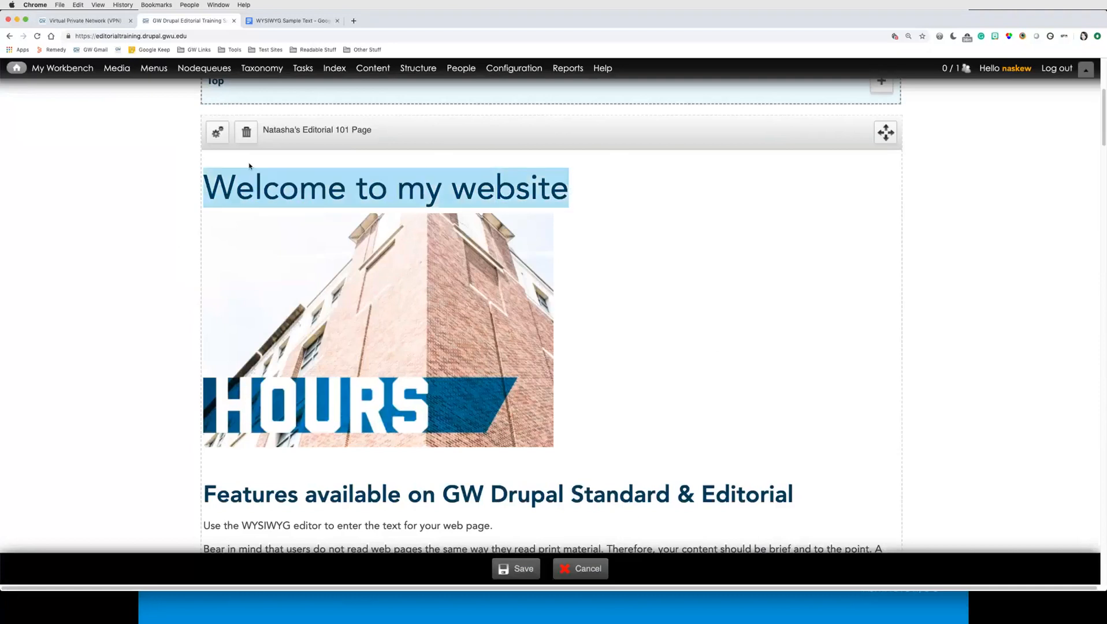
{"action": "left_click", "coordinate": [598, 189]}
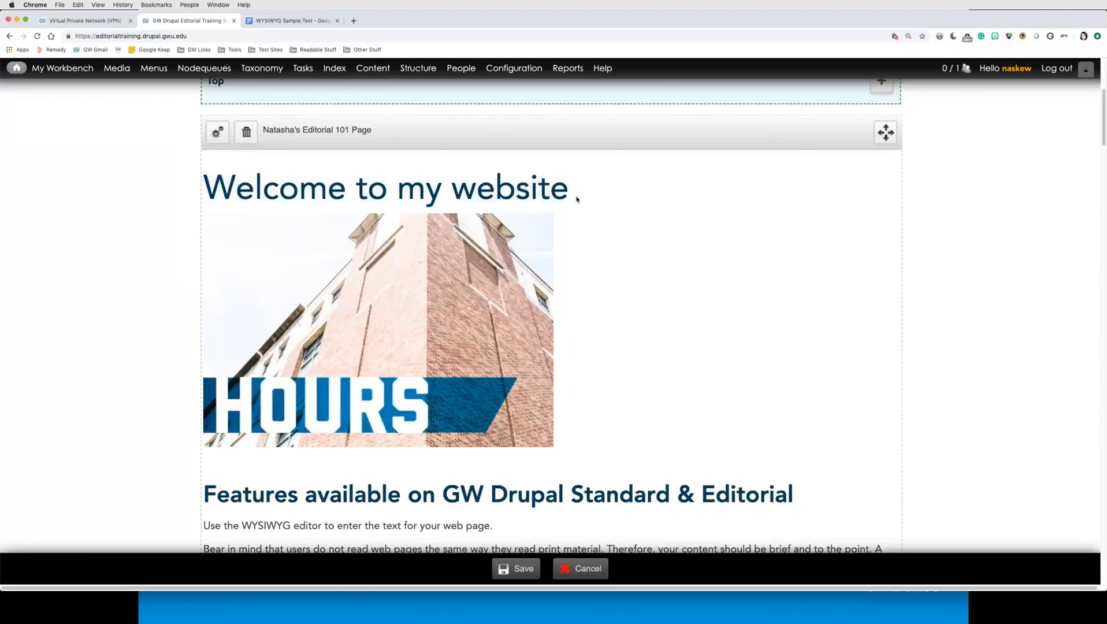
{"action": "scroll", "coordinate": [576, 200], "scroll_direction": "down", "scroll_amount": 5}
{"action": "scroll", "coordinate": [576, 200], "scroll_direction": "down", "scroll_amount": 15}
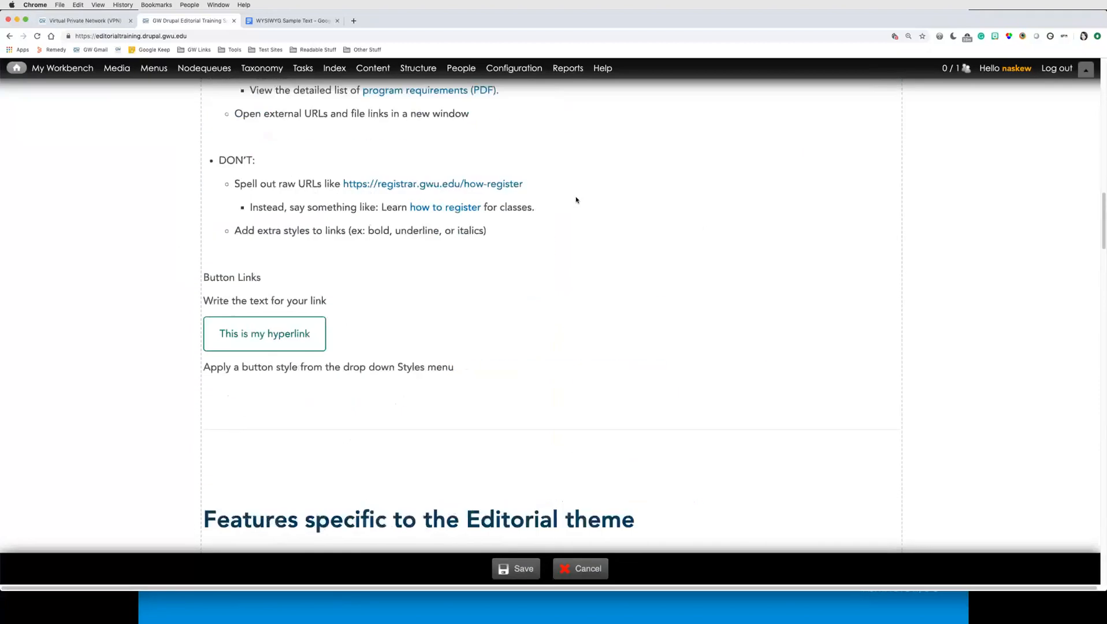
{"action": "left_click", "coordinate": [518, 569]}
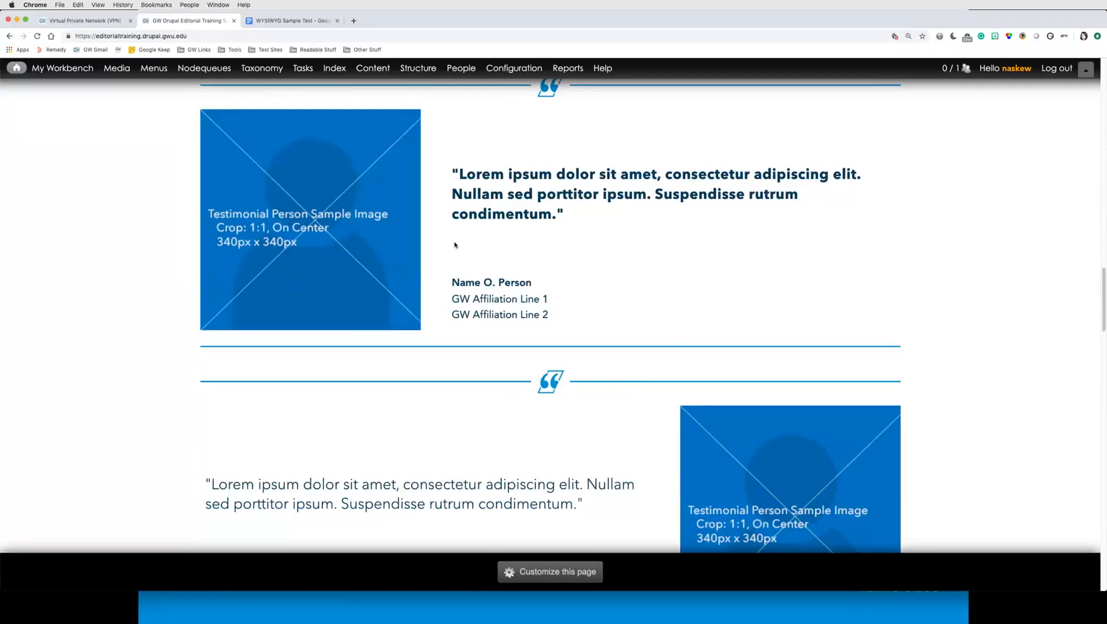
Step: Reload the homepage and review the new pane with its overridden title
{"action": "key", "text": "super+r"}
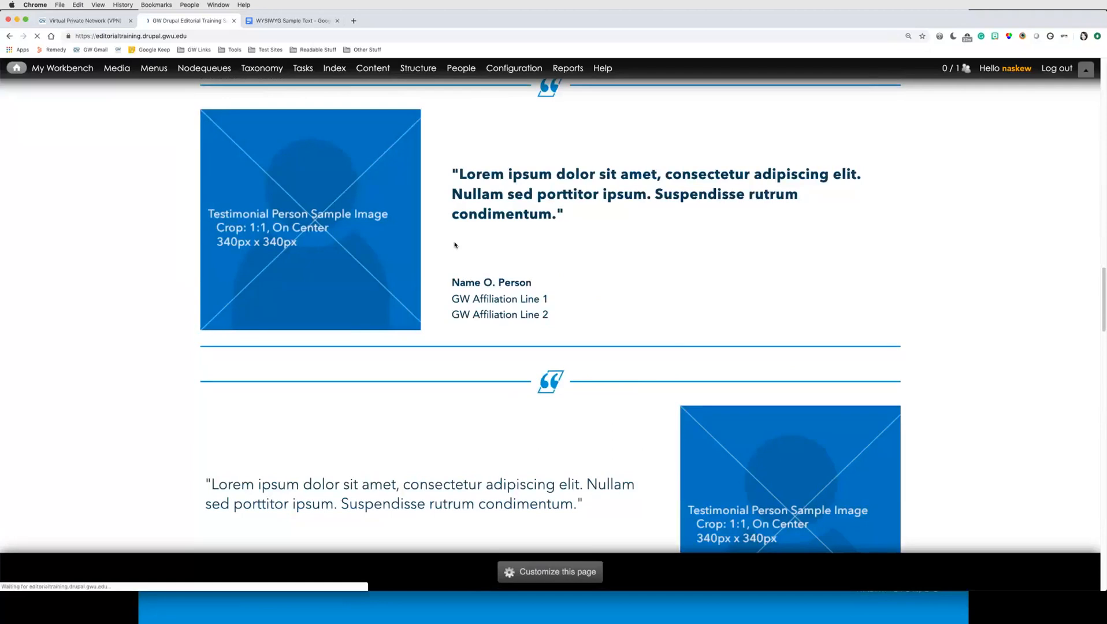
{"action": "key", "text": "super+0"}
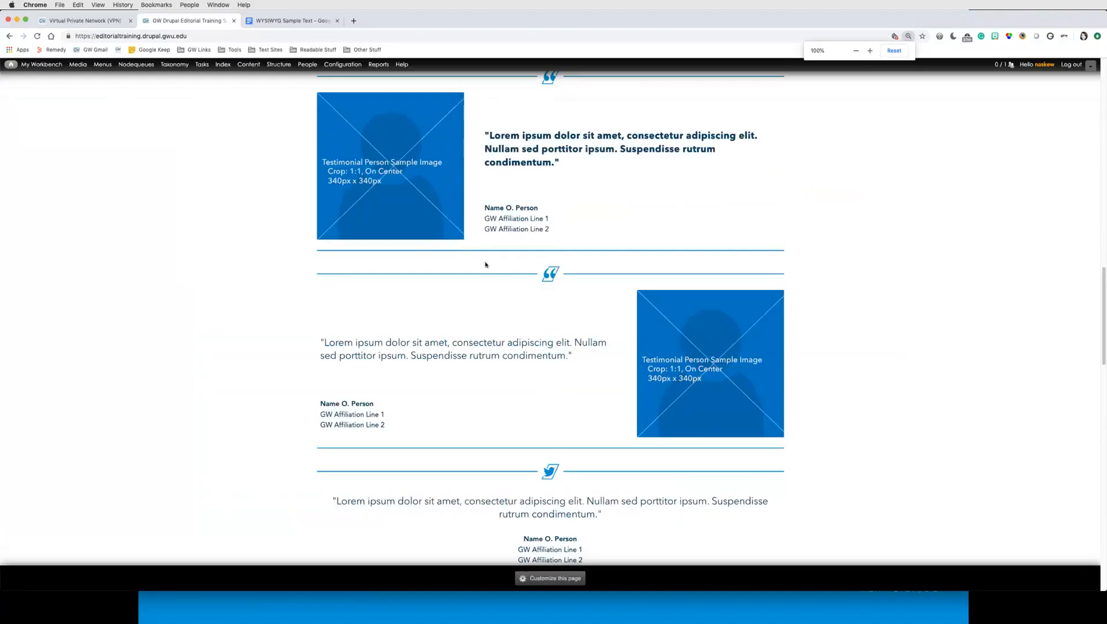
{"action": "scroll", "coordinate": [544, 317], "scroll_direction": "up", "scroll_amount": 15}
{"action": "scroll", "coordinate": [544, 318], "scroll_direction": "up", "scroll_amount": 10}
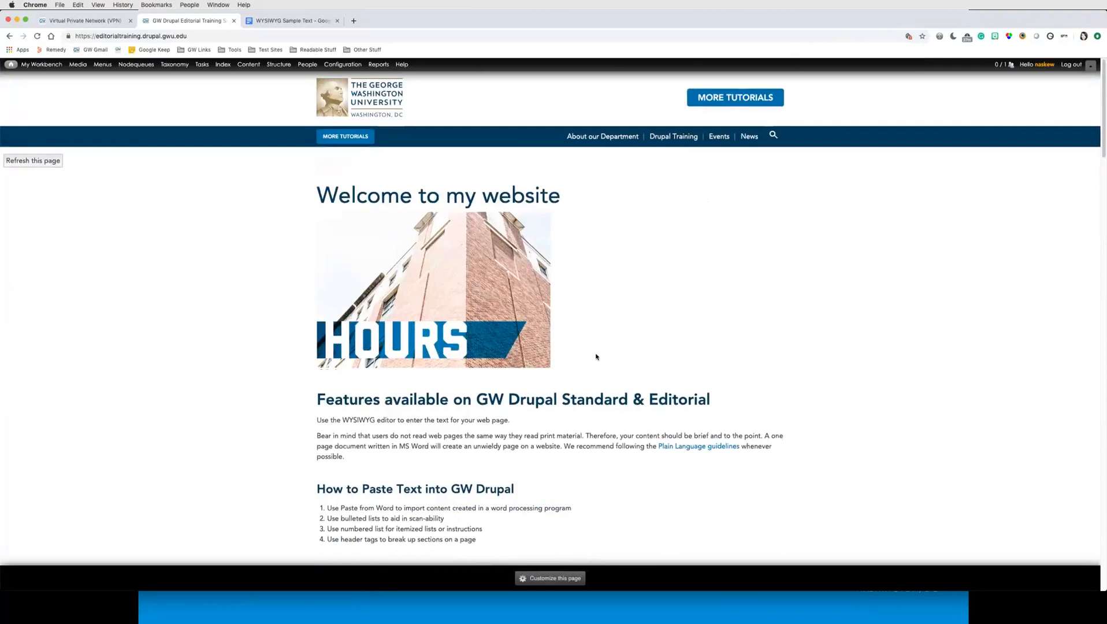
{"action": "scroll", "coordinate": [596, 357], "scroll_direction": "down", "scroll_amount": 20}
{"action": "scroll", "coordinate": [596, 357], "scroll_direction": "down", "scroll_amount": 5}
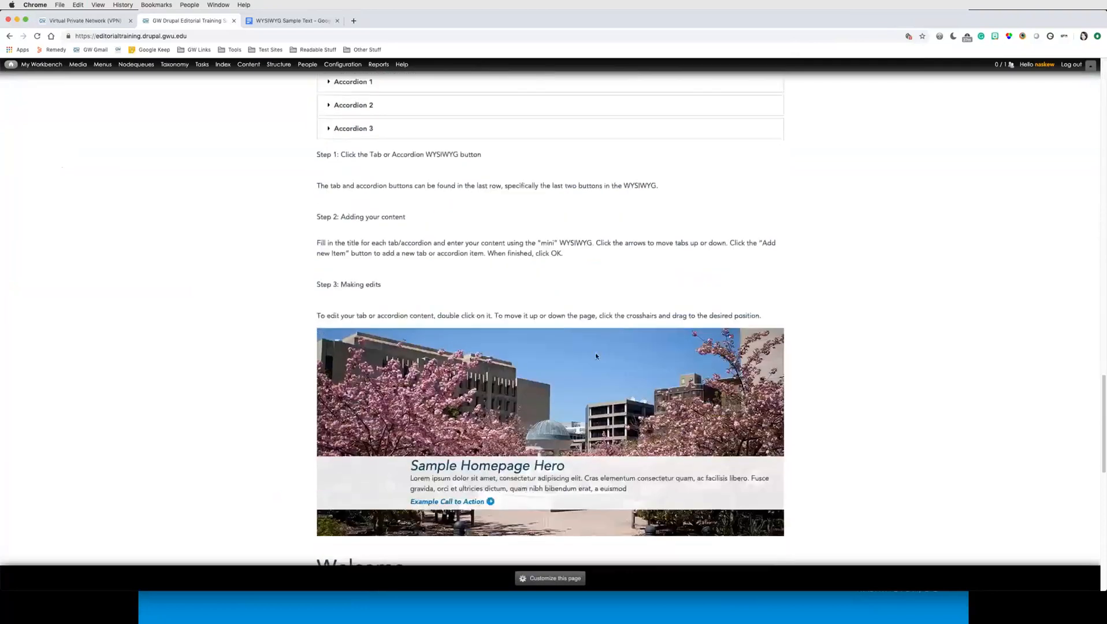
{"action": "scroll", "coordinate": [597, 357], "scroll_direction": "up", "scroll_amount": 20}
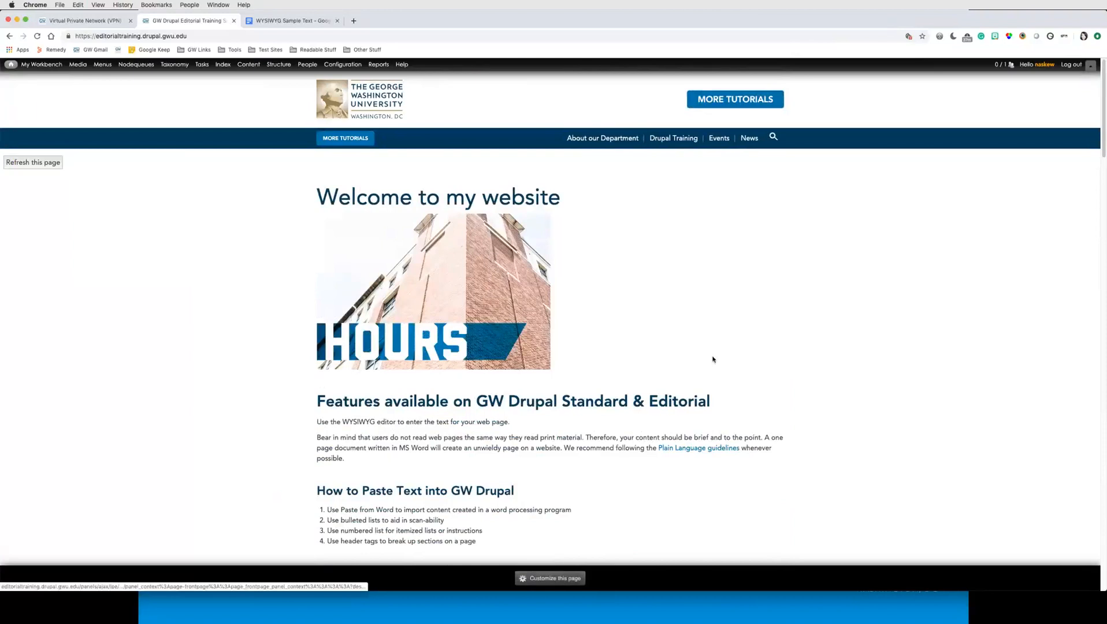
Step: Browse the Site Placement display views that could be added to the homepage's Top region, filtering for conten, then cancel customizing
{"action": "left_click", "coordinate": [560, 579]}
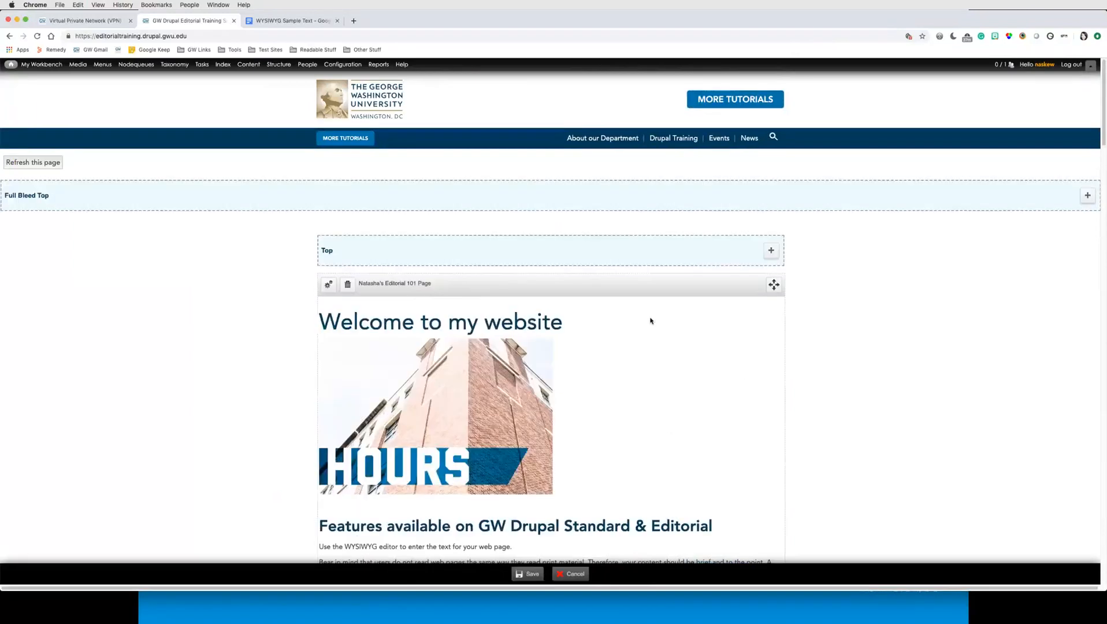
{"action": "left_click", "coordinate": [772, 252]}
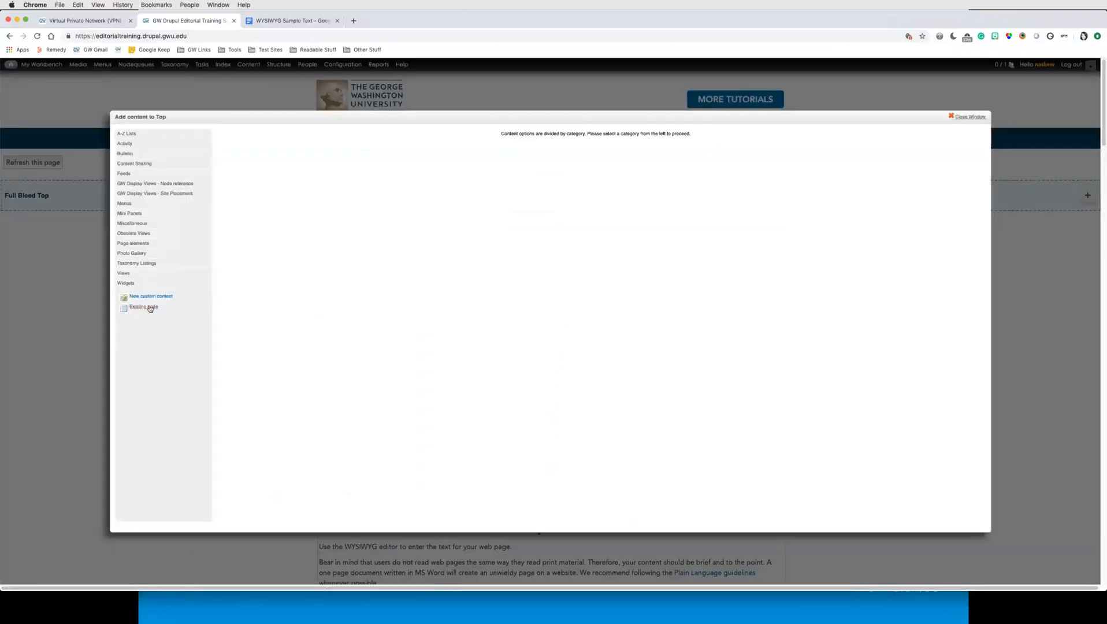
{"action": "key", "text": "super+equal"}
{"action": "key", "text": "super+equal"}
{"action": "key", "text": "super+equal"}
{"action": "key", "text": "super+equal"}
{"action": "key", "text": "super+equal"}
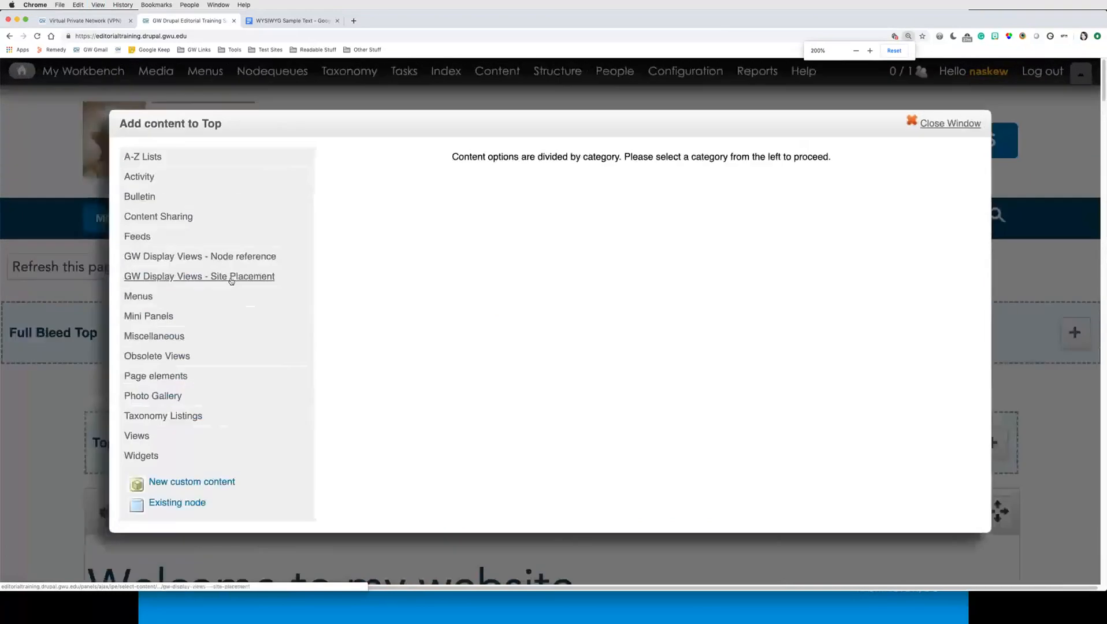
{"action": "left_click", "coordinate": [194, 277]}
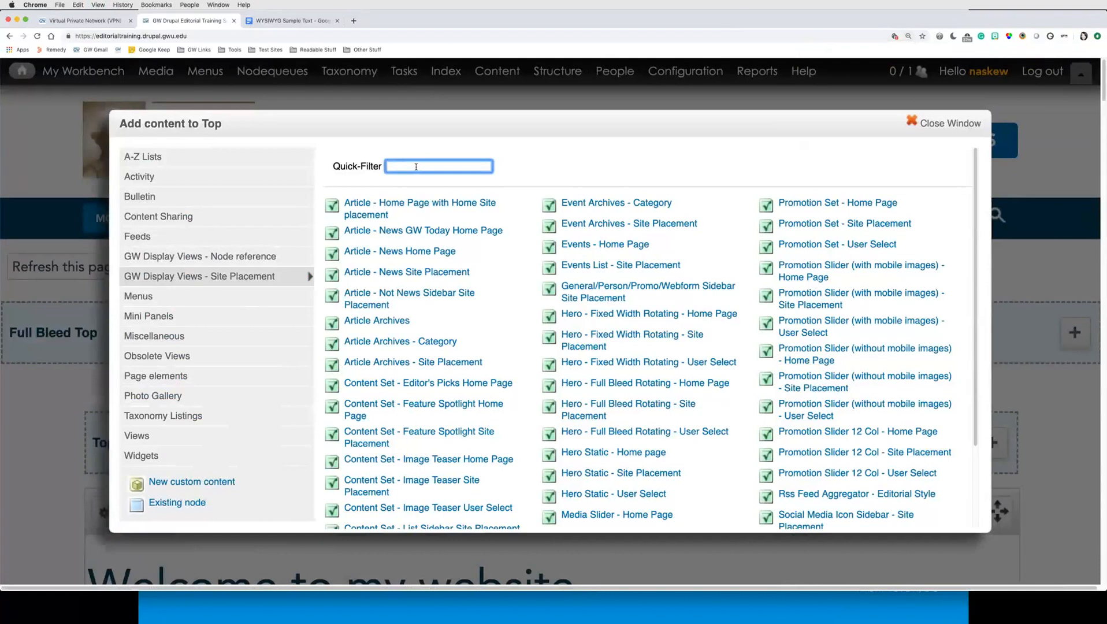
{"action": "type", "text": "conte"}
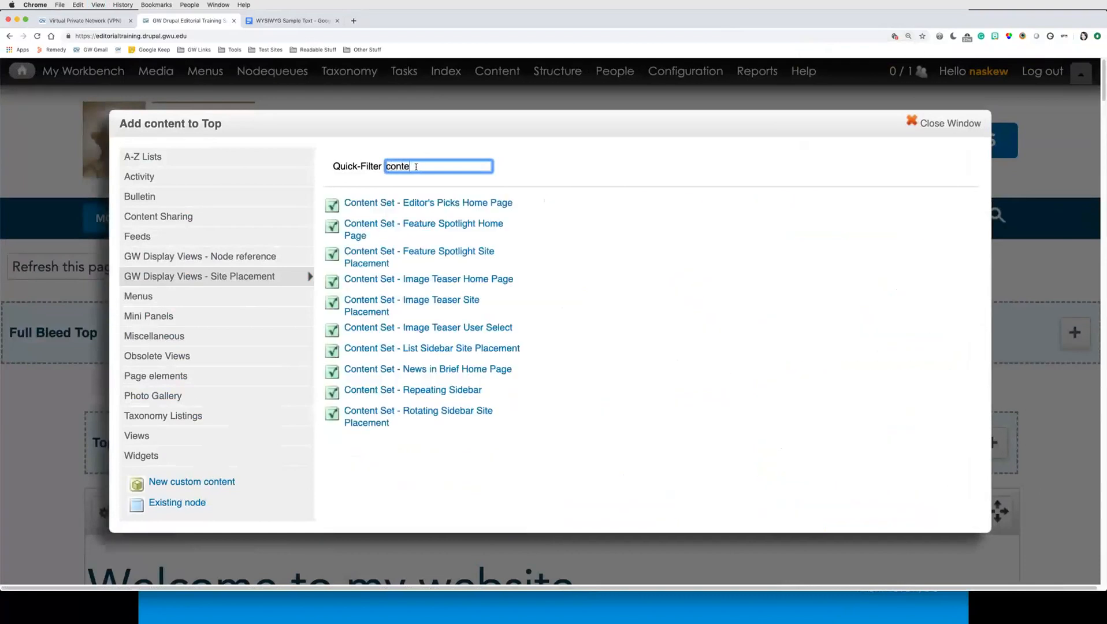
{"action": "type", "text": "nt"}
{"action": "left_click", "coordinate": [930, 124]}
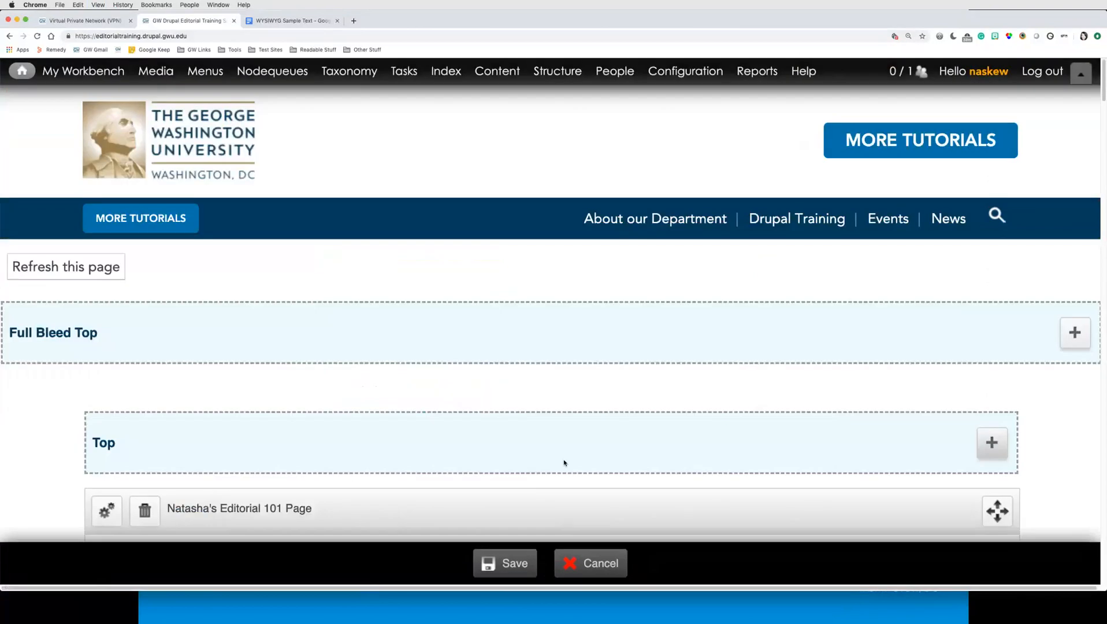
{"action": "key", "text": "ctrl+0"}
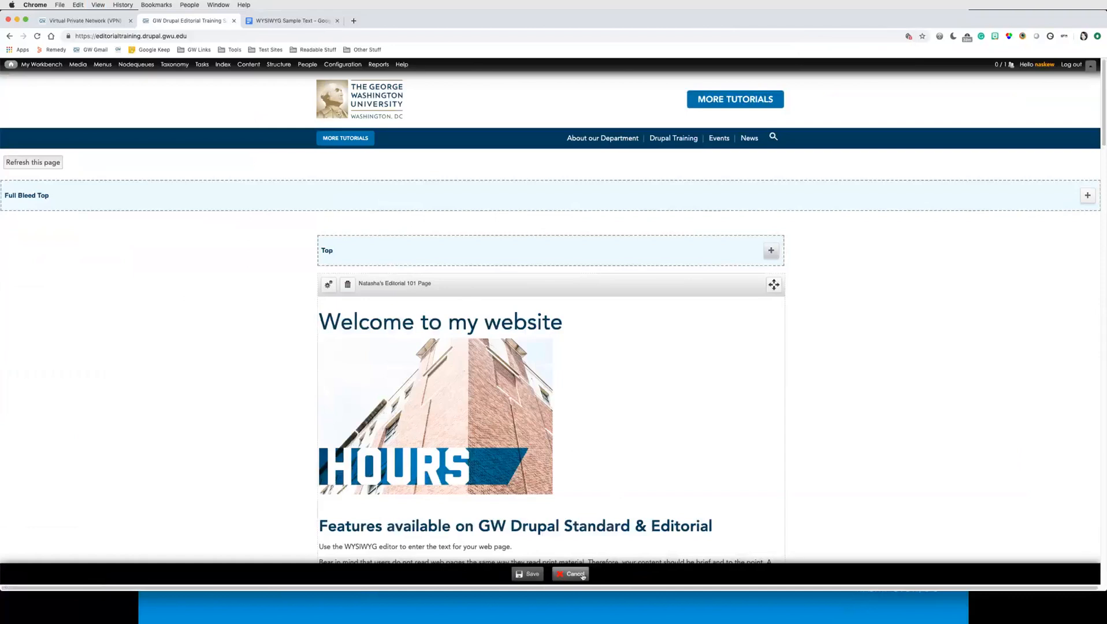
{"action": "left_click", "coordinate": [582, 574]}
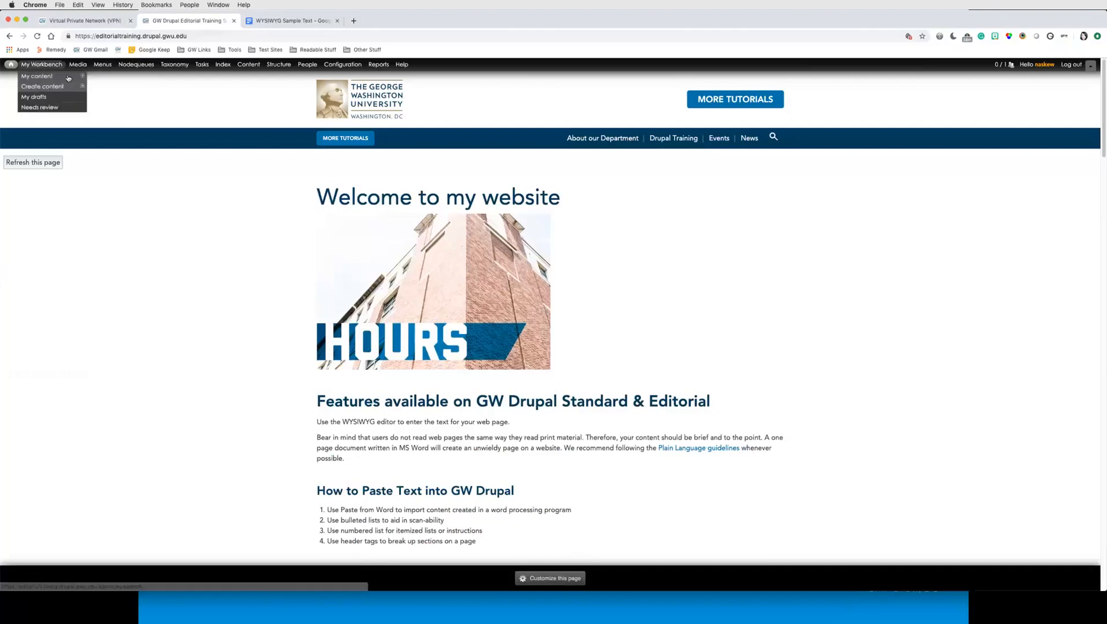
Step: Open a new draft of Natasha's Editorial 101 Page and enable Provide a menu link in its menu settings
{"action": "left_click", "coordinate": [68, 77]}
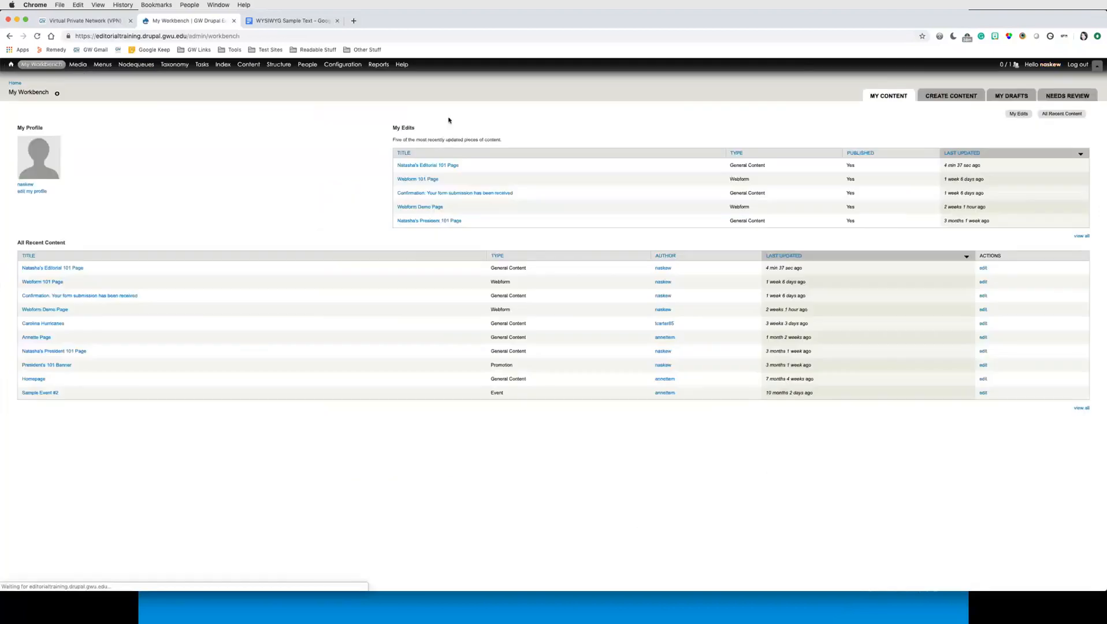
{"action": "left_click", "coordinate": [445, 167]}
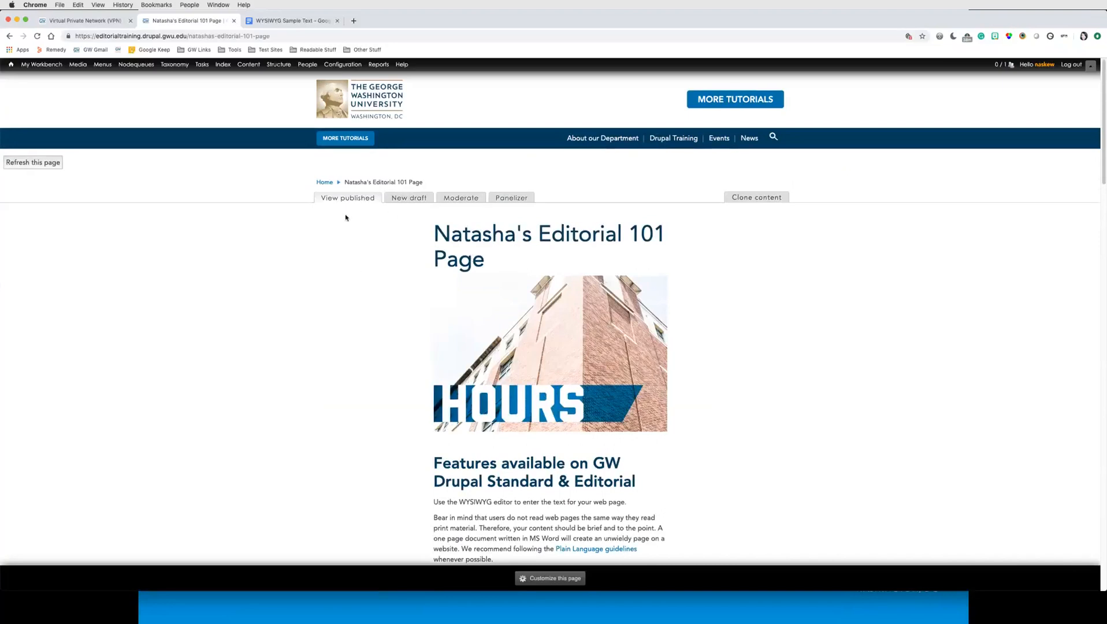
{"action": "left_click", "coordinate": [413, 199]}
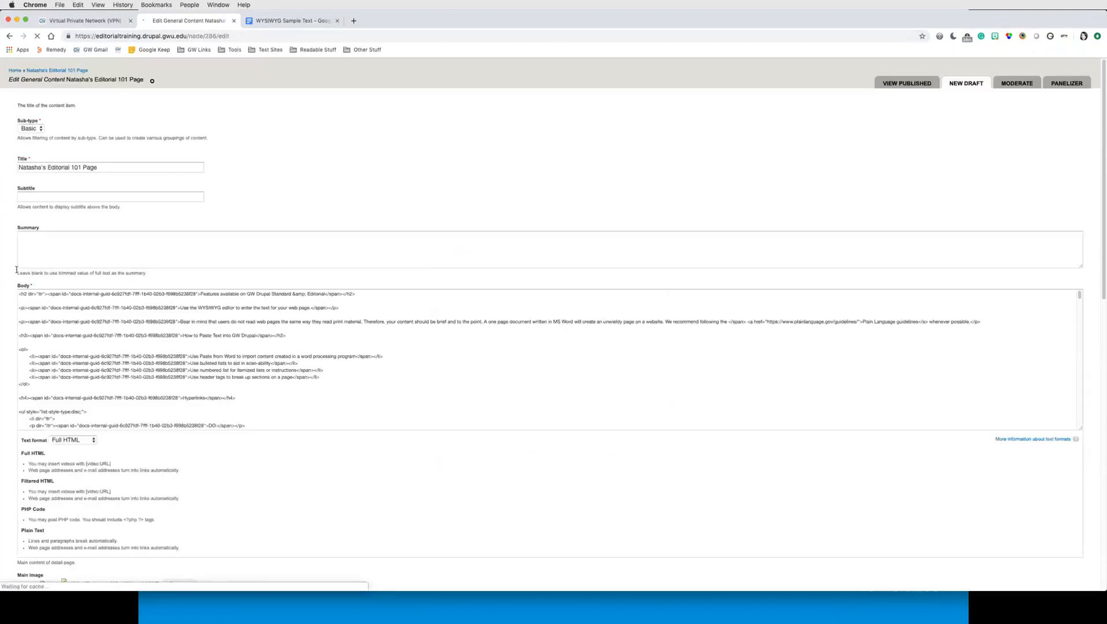
{"action": "scroll", "coordinate": [13, 277], "scroll_direction": "down", "scroll_amount": 5}
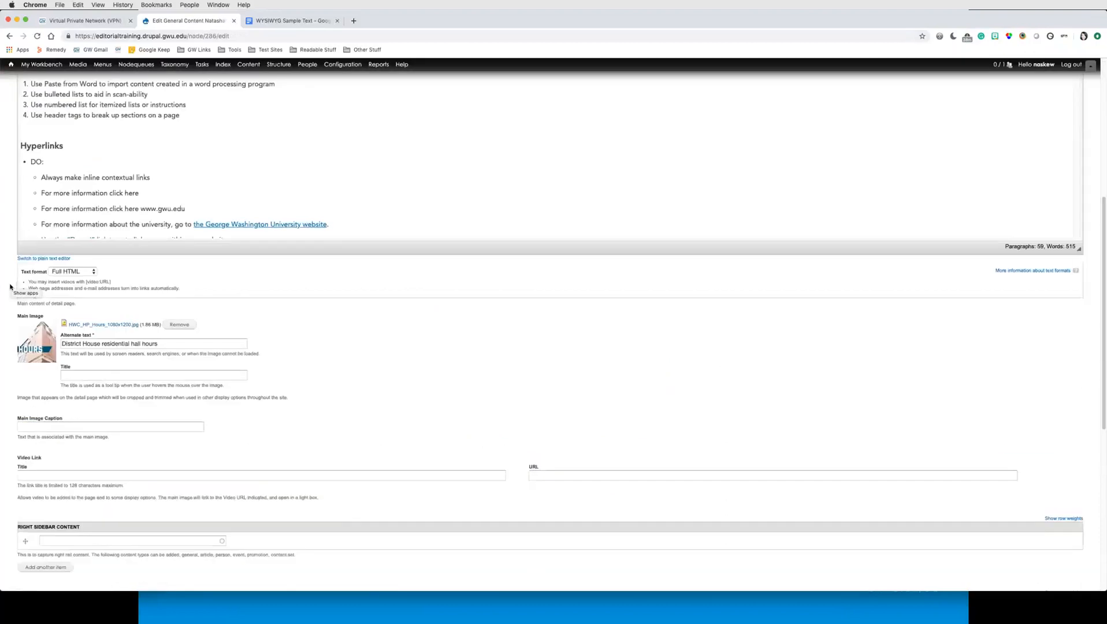
{"action": "scroll", "coordinate": [10, 286], "scroll_direction": "down", "scroll_amount": 6}
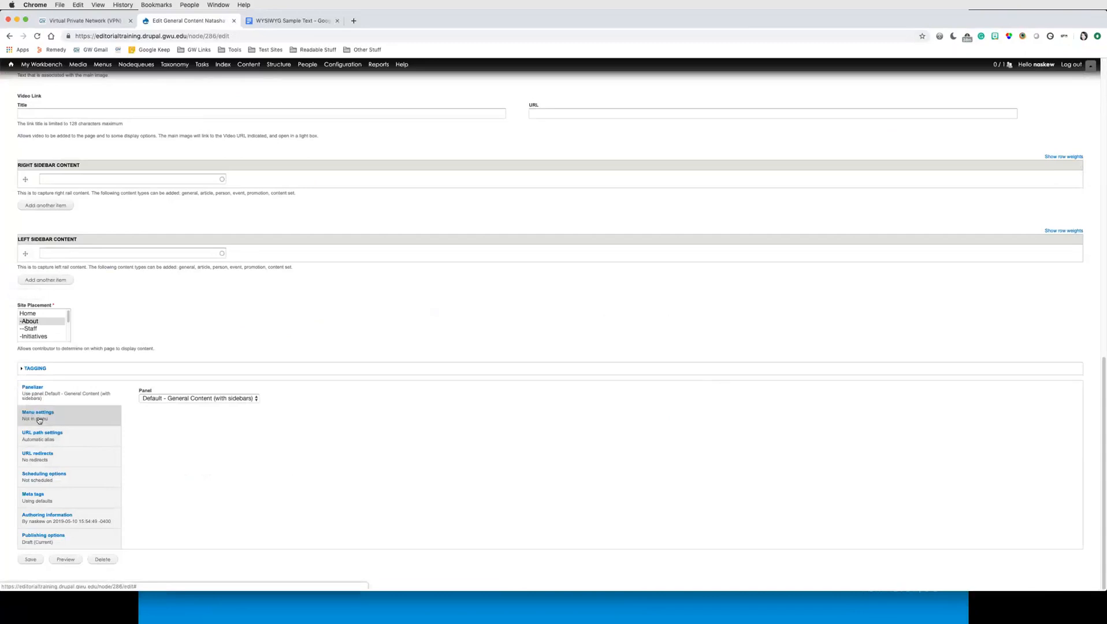
{"action": "left_click", "coordinate": [39, 419]}
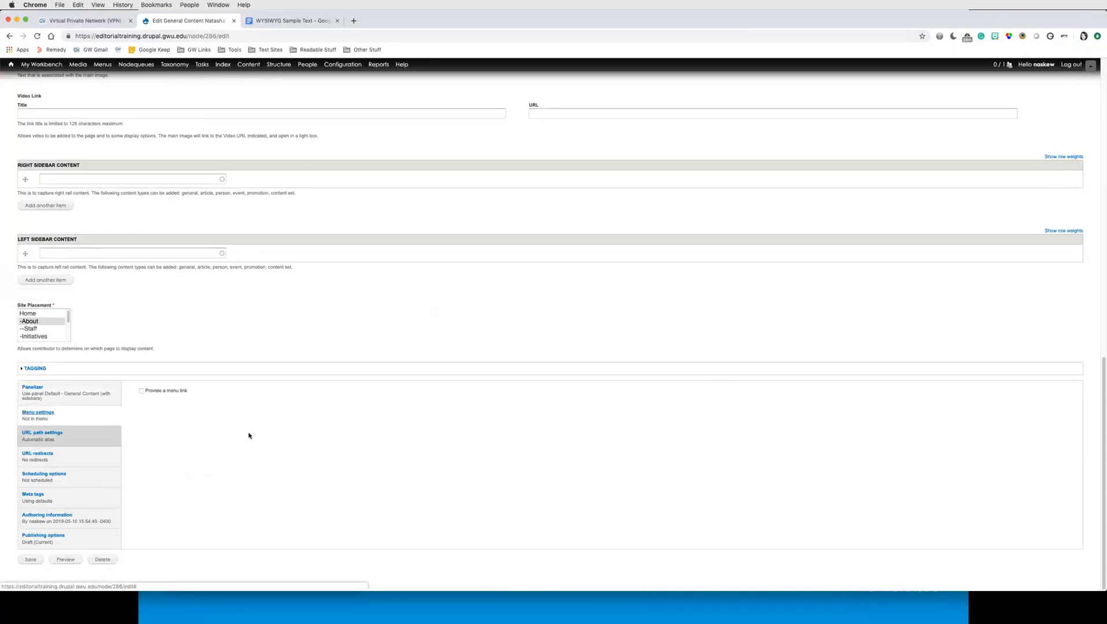
{"action": "left_click", "coordinate": [142, 392]}
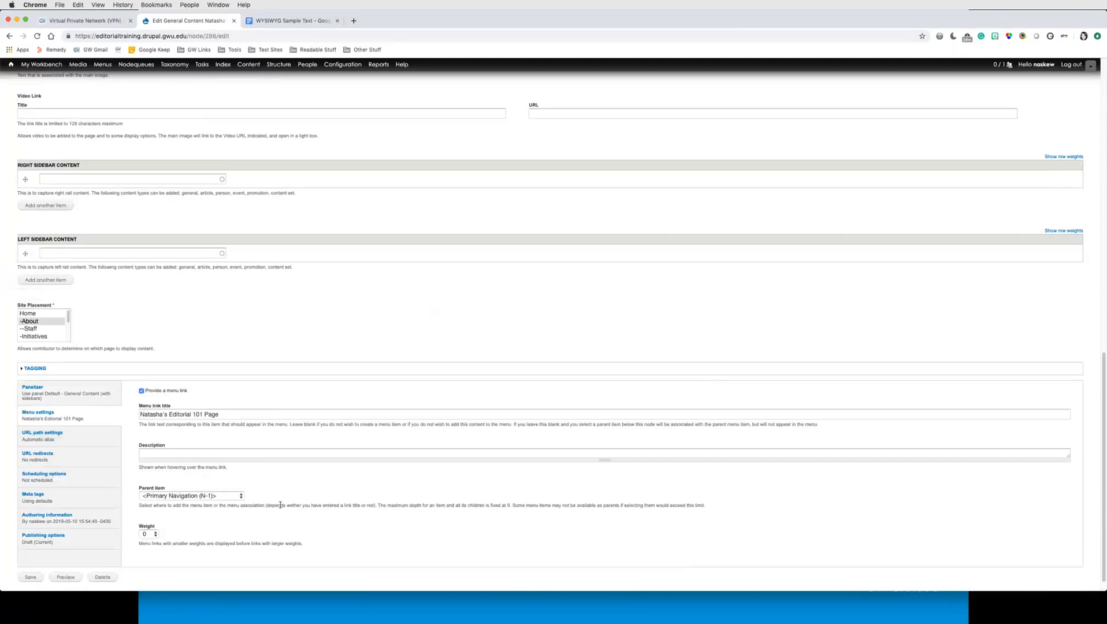
Step: Set the page's moderation state to Published and save it
{"action": "left_click", "coordinate": [82, 540]}
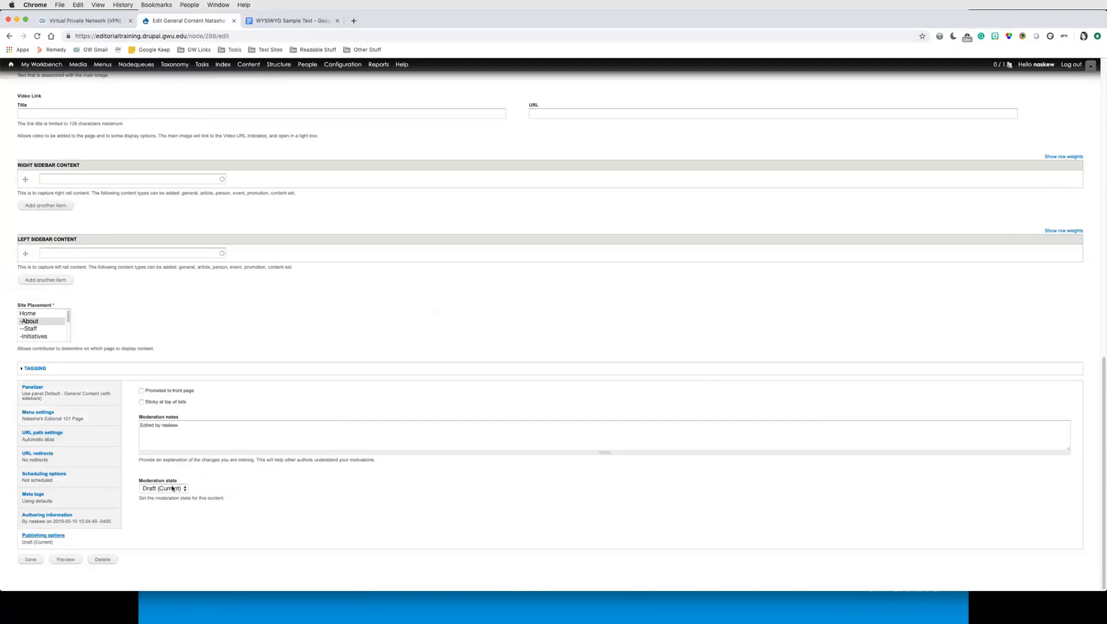
{"action": "left_click", "coordinate": [172, 489]}
{"action": "left_click", "coordinate": [159, 505]}
{"action": "left_click", "coordinate": [30, 560]}
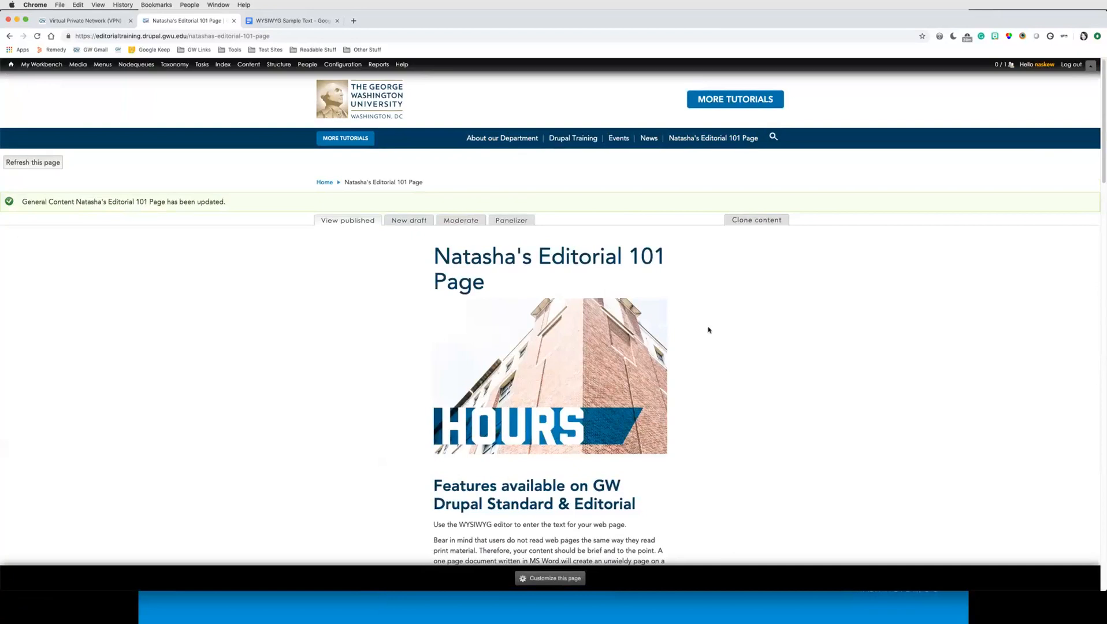
Step: Open another new draft of the page and set its menu link's parent item to About our Department
{"action": "left_click", "coordinate": [407, 222]}
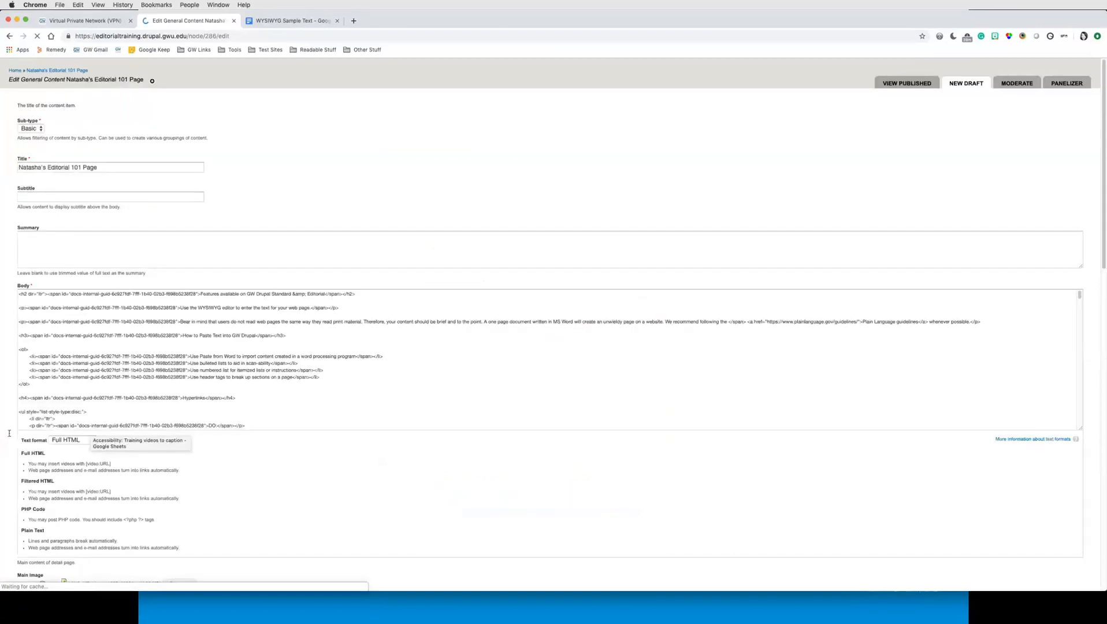
{"action": "scroll", "coordinate": [12, 465], "scroll_direction": "down", "scroll_amount": 20}
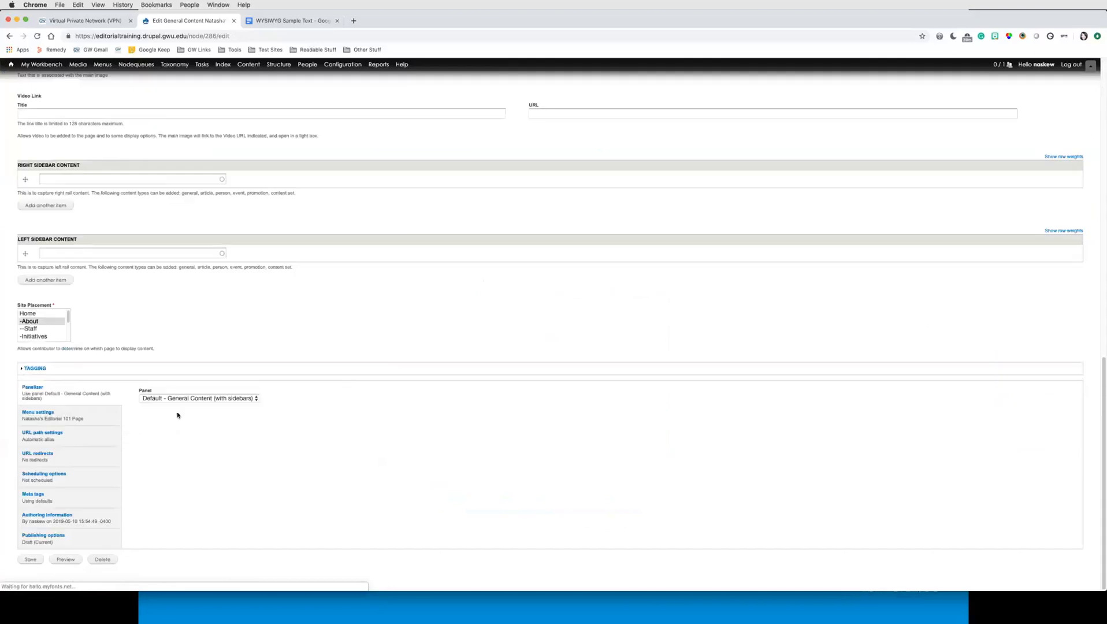
{"action": "left_click", "coordinate": [103, 417]}
{"action": "key", "text": "super+equal"}
{"action": "key", "text": "super+equal"}
{"action": "key", "text": "super+equal"}
{"action": "key", "text": "super+equal"}
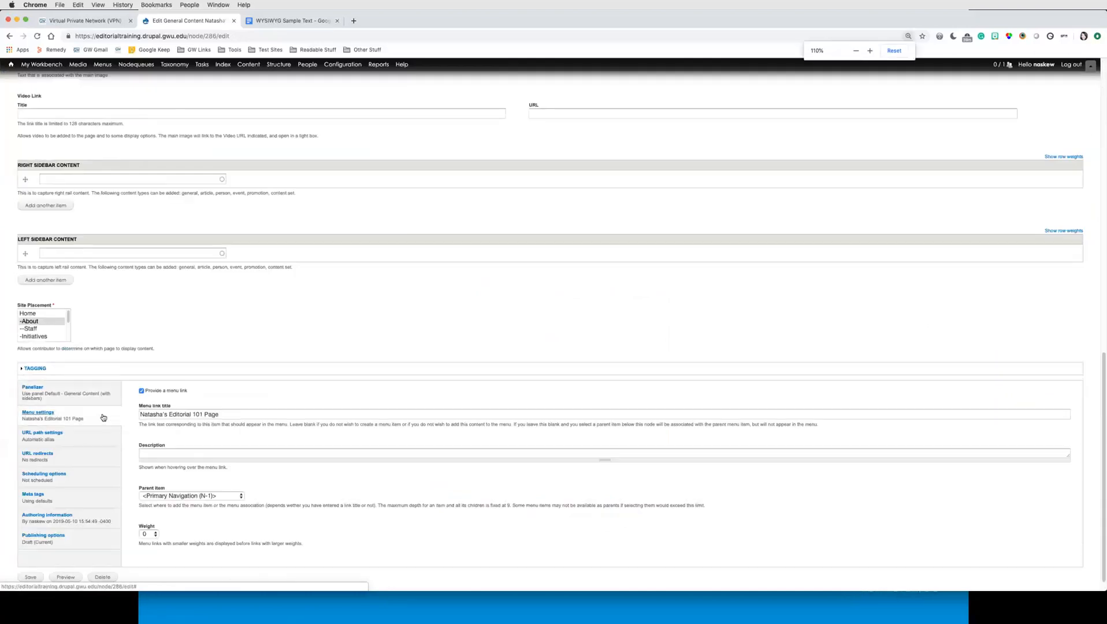
{"action": "scroll", "coordinate": [238, 432], "scroll_direction": "down", "scroll_amount": 10}
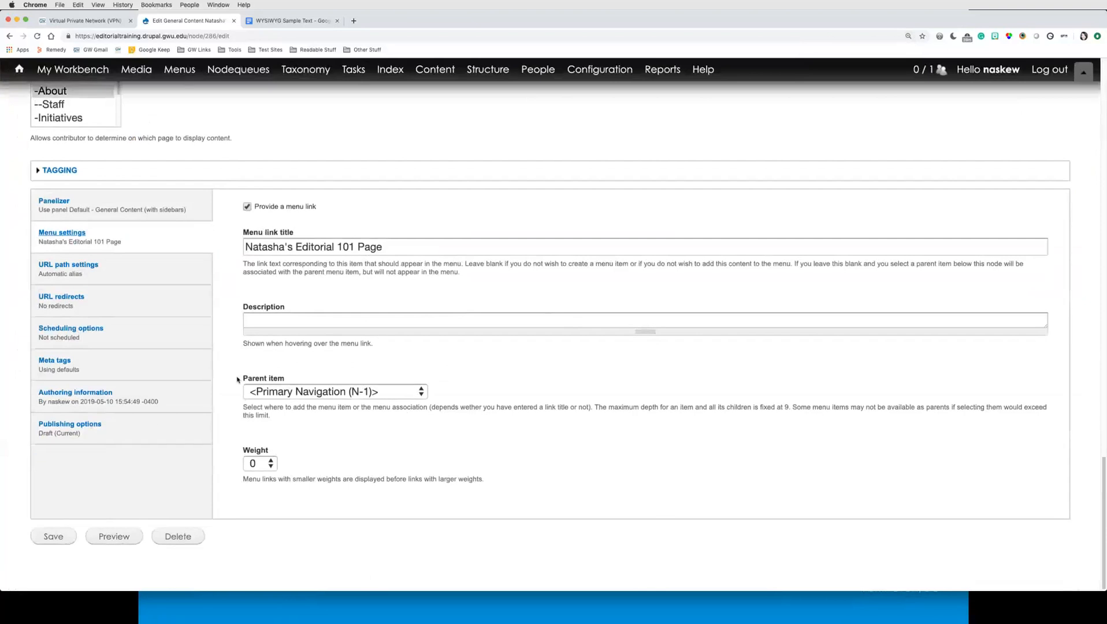
{"action": "left_click_drag", "start_coordinate": [240, 379], "coordinate": [288, 380]}
{"action": "left_click", "coordinate": [329, 392]}
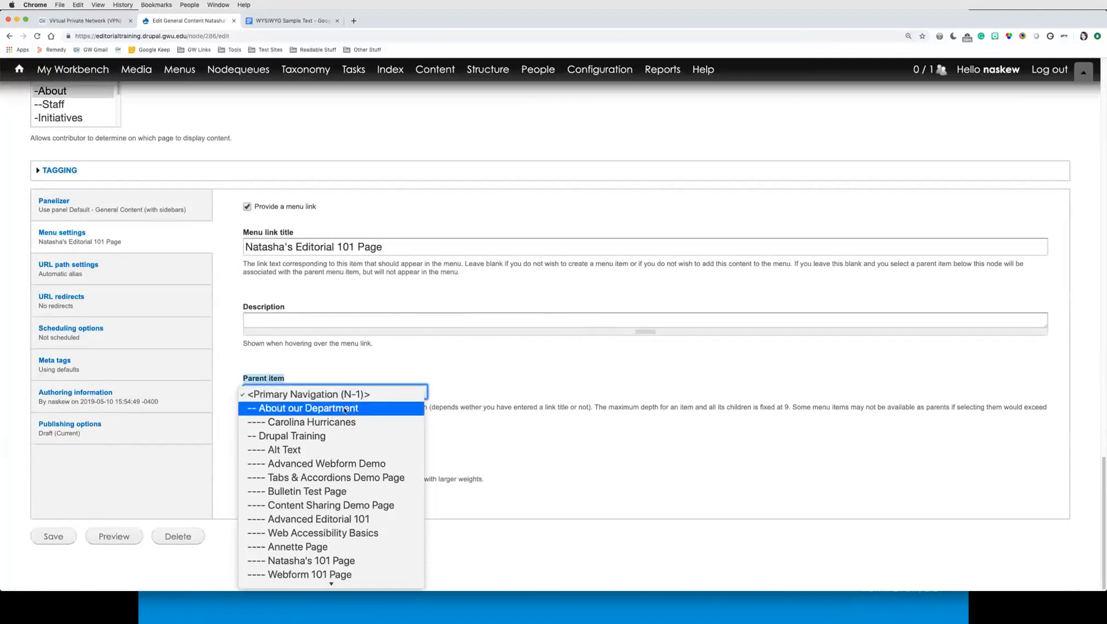
{"action": "left_click", "coordinate": [298, 412]}
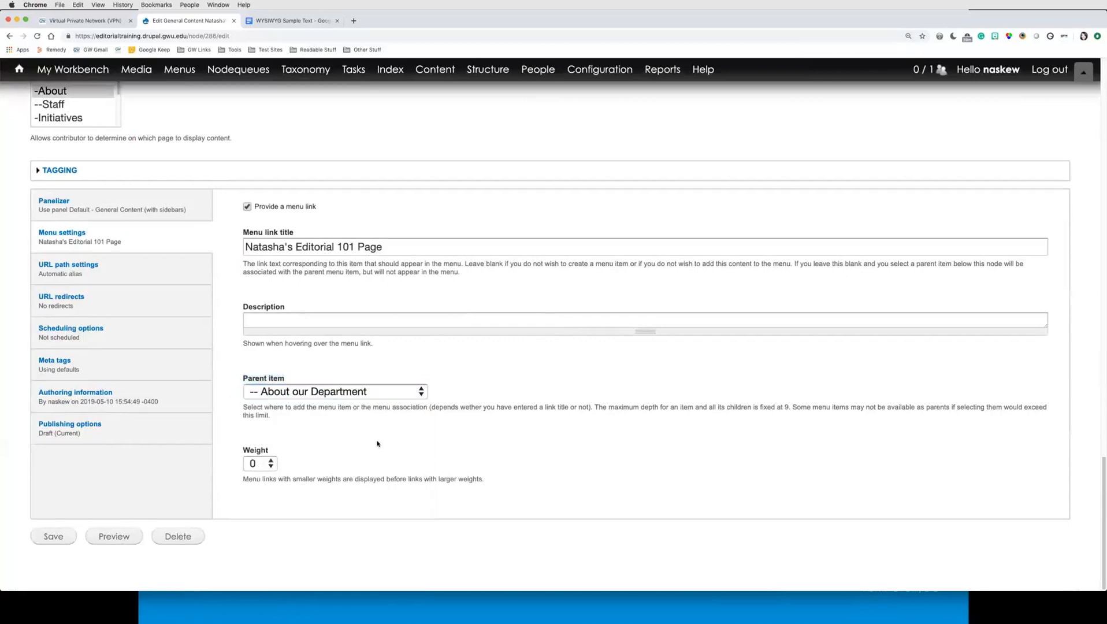
Step: Change the draft's moderation state to Published and save the page
{"action": "left_click", "coordinate": [95, 437]}
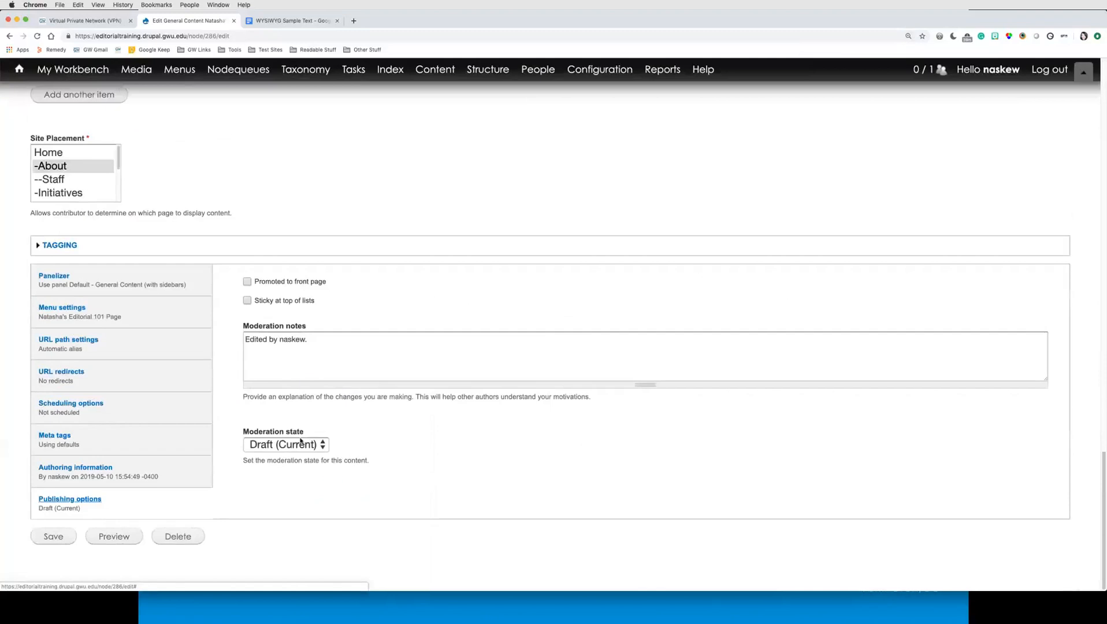
{"action": "left_click", "coordinate": [302, 445]}
{"action": "left_click", "coordinate": [302, 474]}
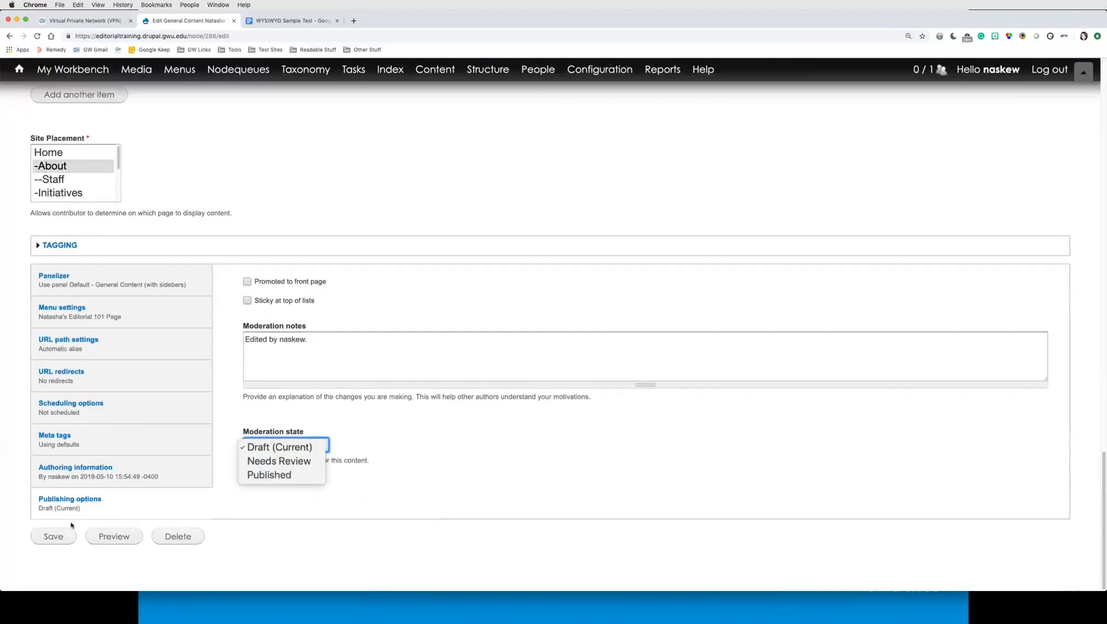
{"action": "left_click", "coordinate": [39, 537]}
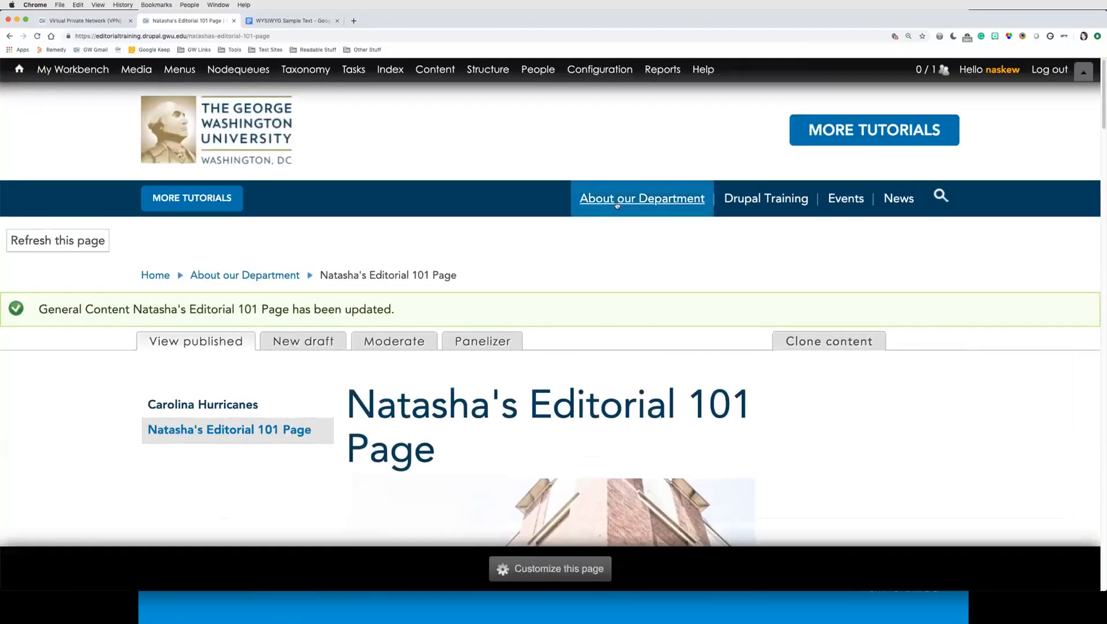
Step: Move Natasha's Editorial 101 Page above Carolina Hurricanes in the Primary Navigation (N-1) menu and save the configuration
{"action": "mouse_move", "coordinate": [601, 200]}
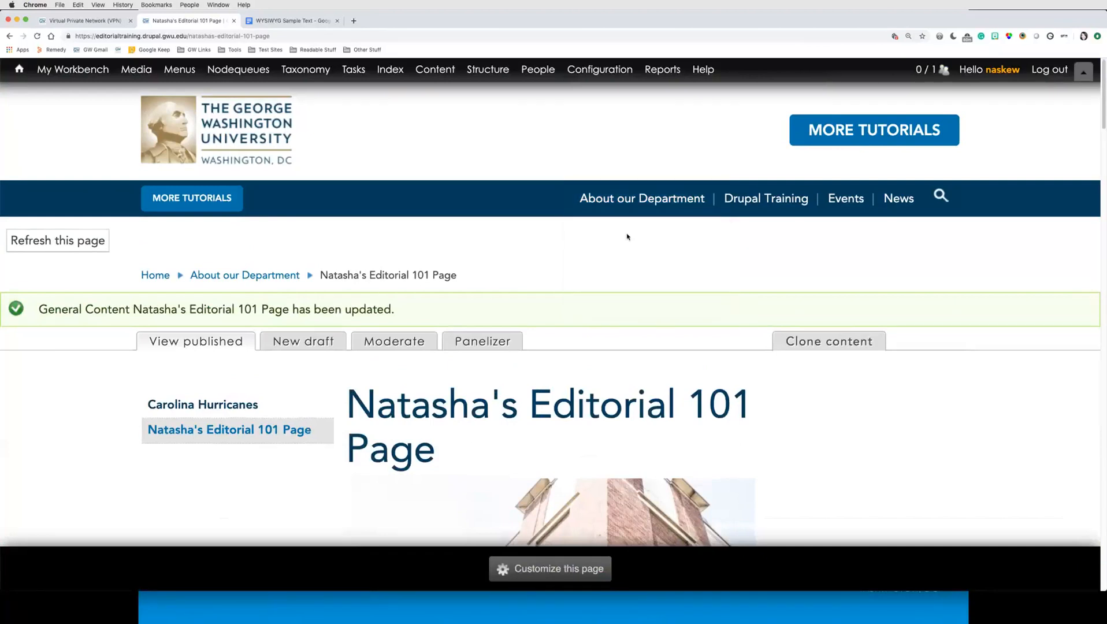
{"action": "mouse_move", "coordinate": [642, 198]}
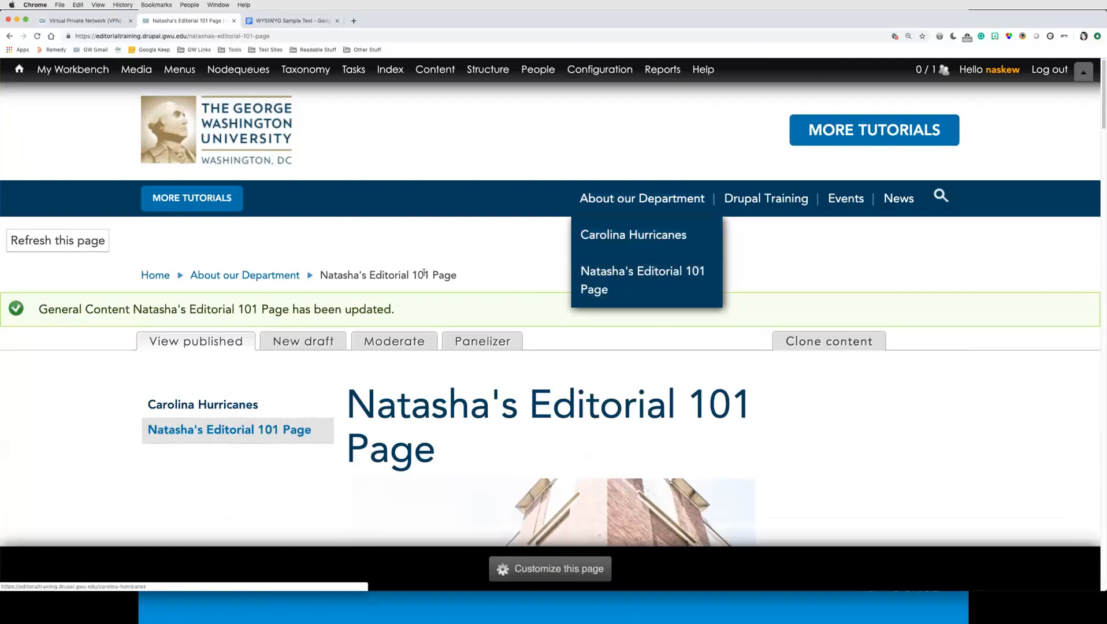
{"action": "mouse_move", "coordinate": [179, 71]}
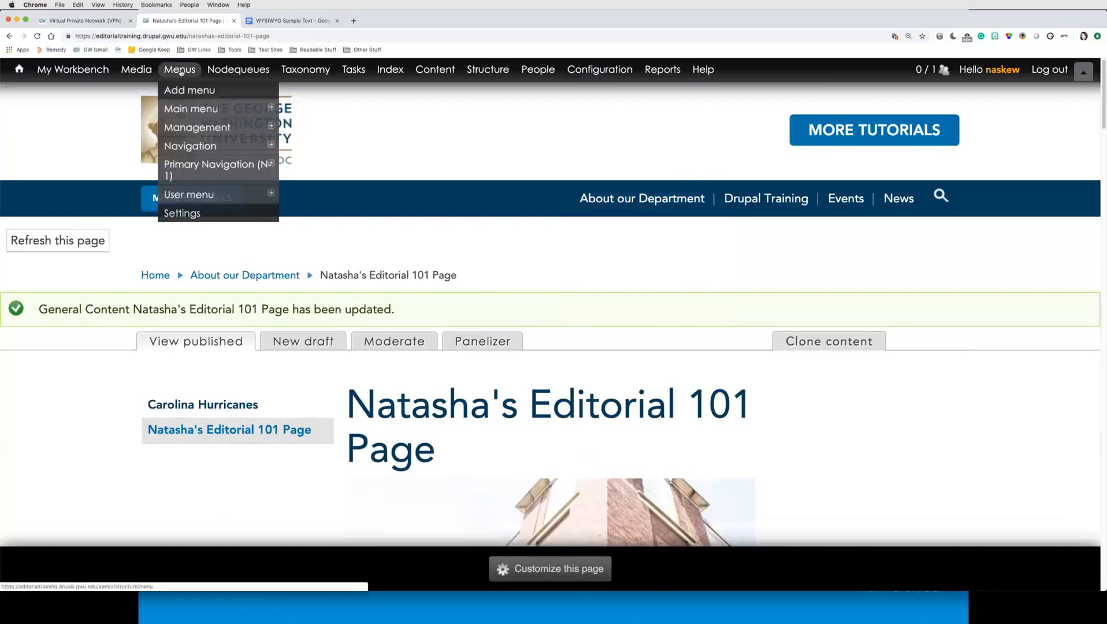
{"action": "left_click", "coordinate": [193, 171]}
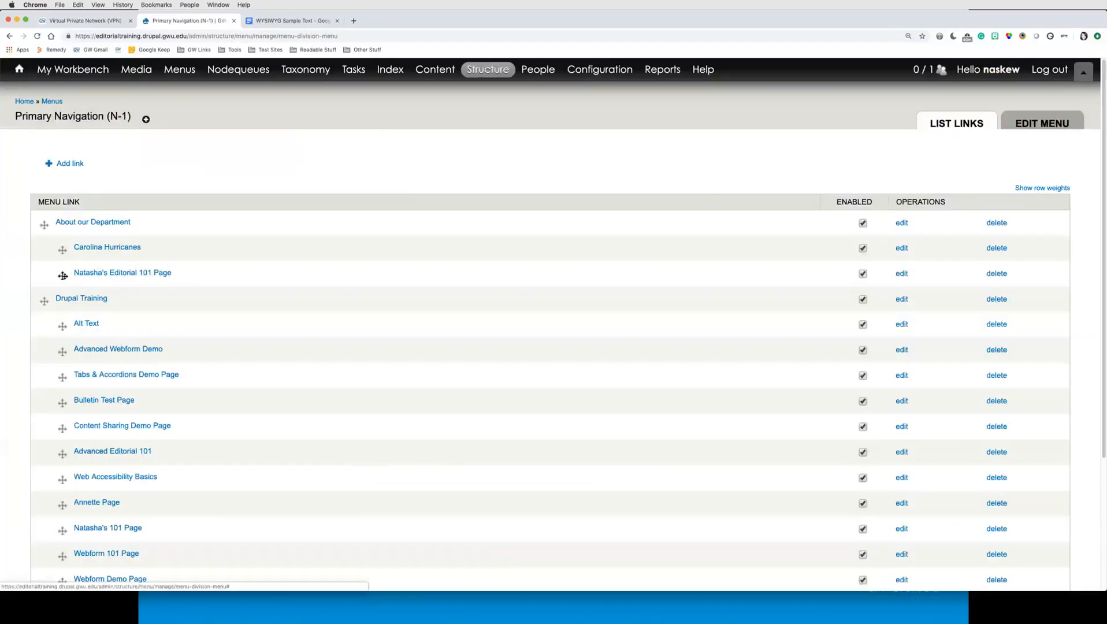
{"action": "left_click_drag", "start_coordinate": [63, 276], "coordinate": [61, 260]}
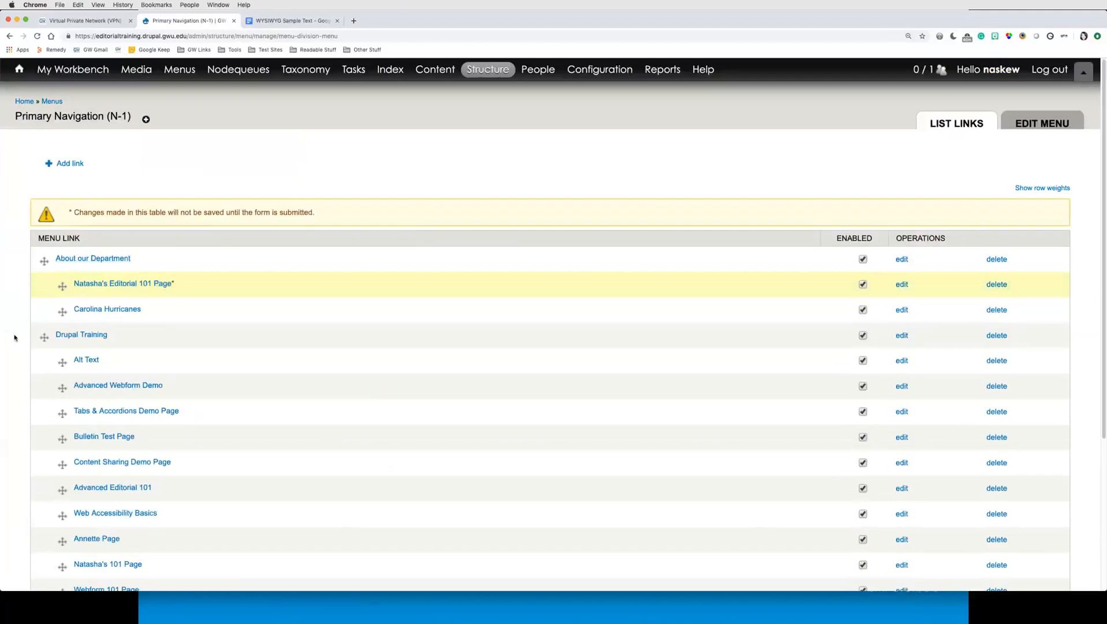
{"action": "scroll", "coordinate": [185, 284], "scroll_direction": "down", "scroll_amount": 3}
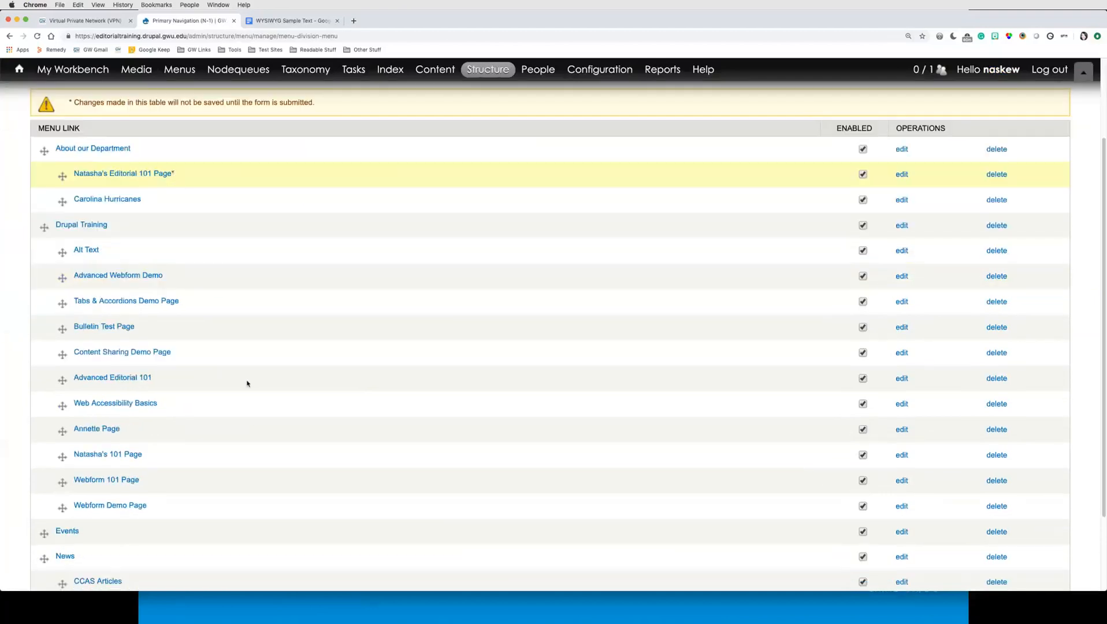
{"action": "scroll", "coordinate": [253, 429], "scroll_direction": "down", "scroll_amount": 3}
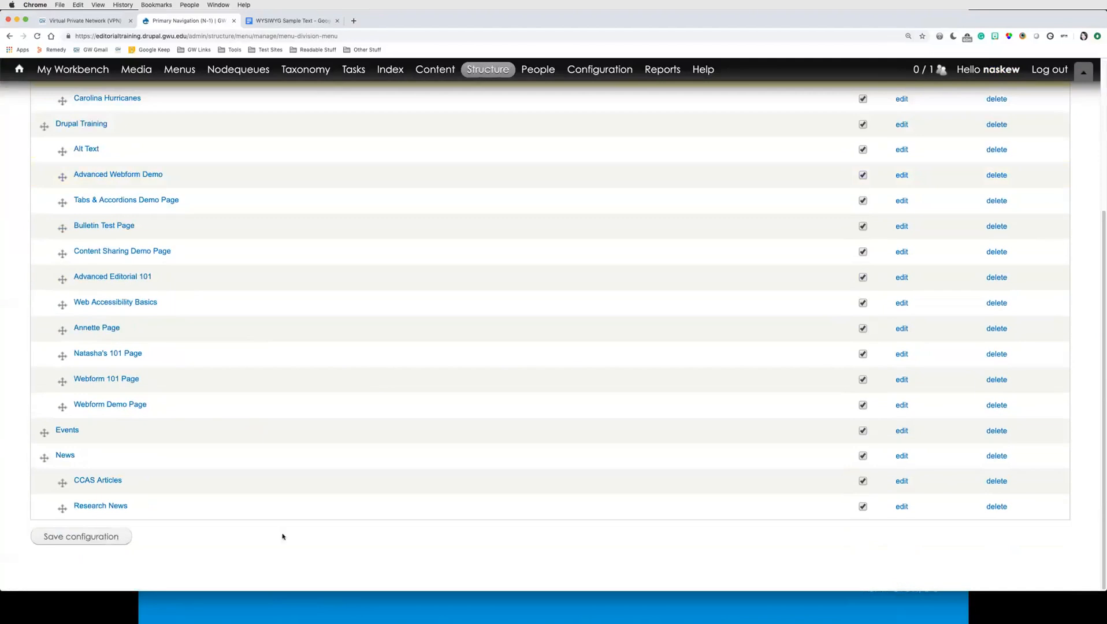
{"action": "left_click", "coordinate": [85, 537]}
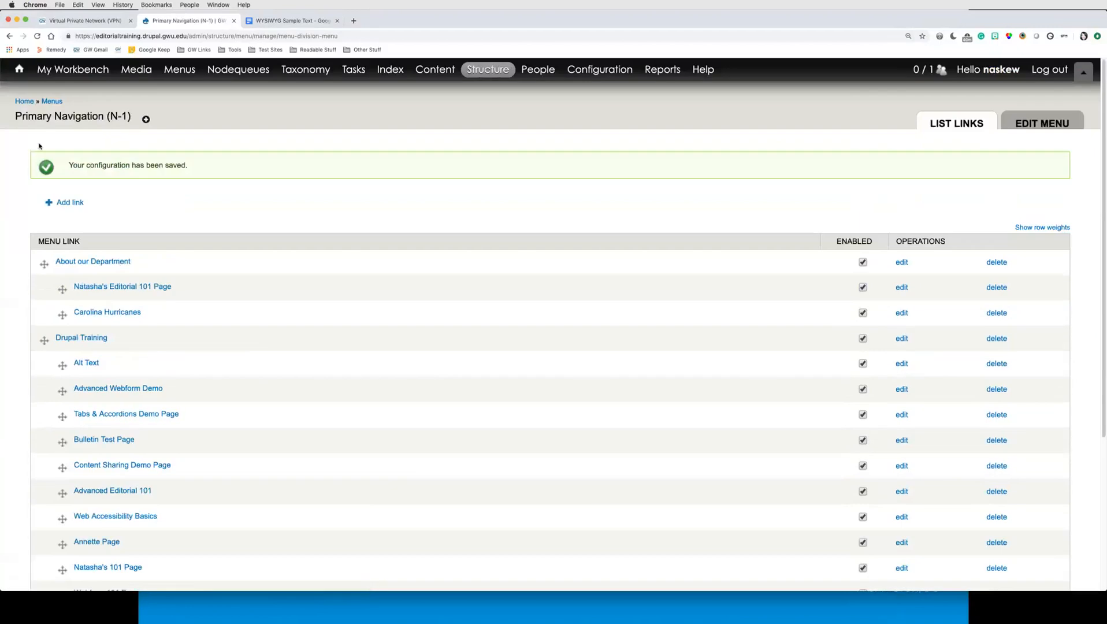
Step: Open onlinestrategy.gwu.edu in a new tab and browse the Virtual Office Hours booking calendar to the next week
{"action": "left_click", "coordinate": [23, 101]}
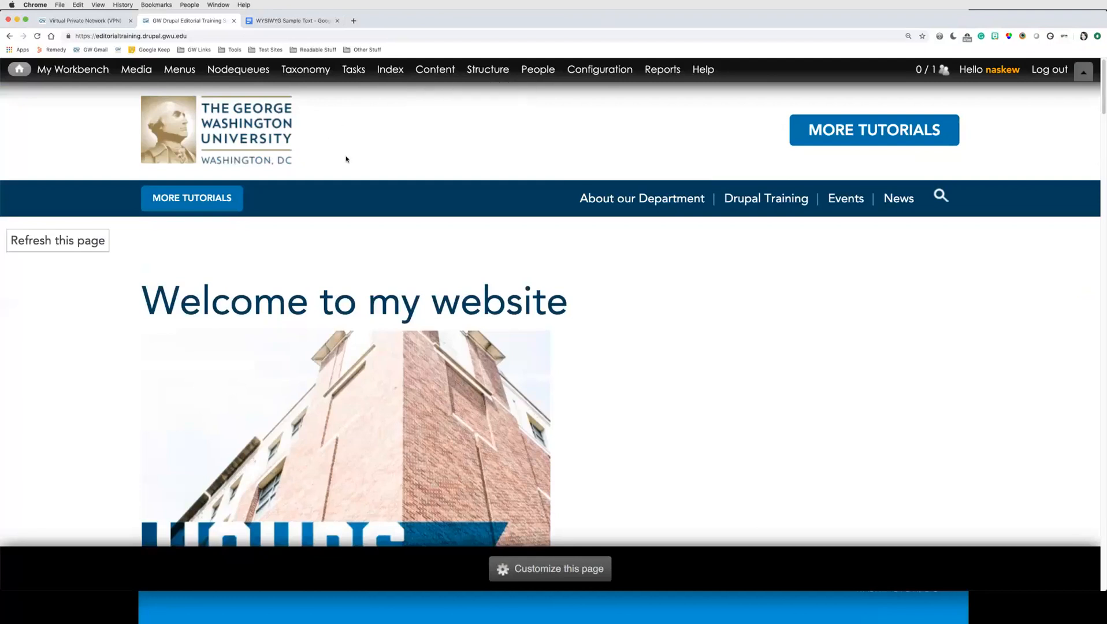
{"action": "left_click", "coordinate": [353, 23]}
{"action": "type", "text": "https://onlinestrategy.gwu.edu"}
{"action": "key", "text": "Return"}
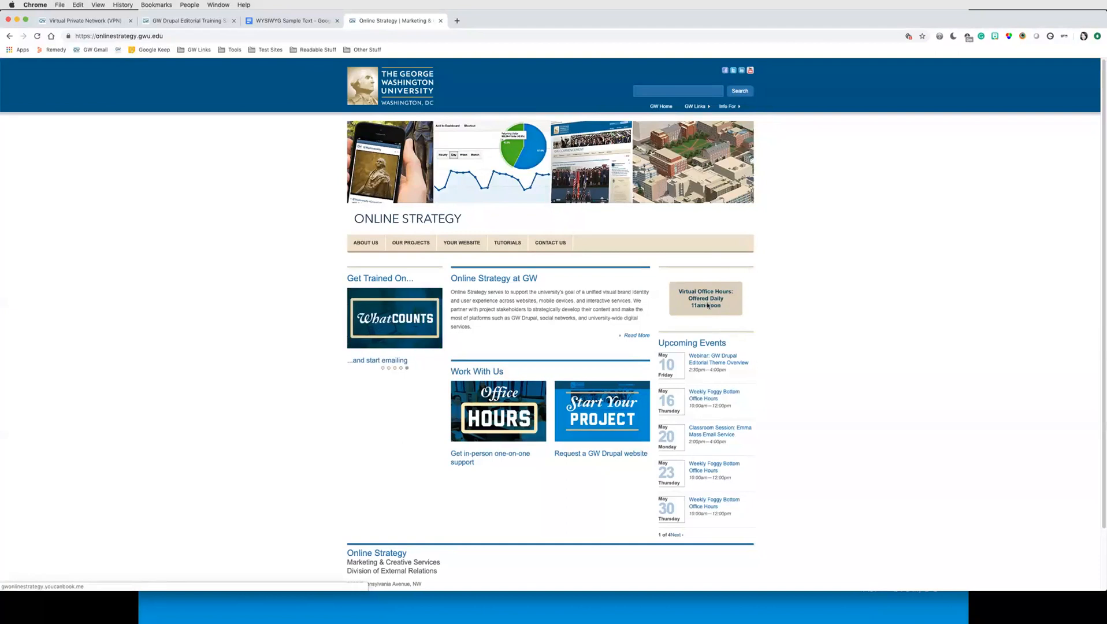
{"action": "left_click", "coordinate": [708, 305]}
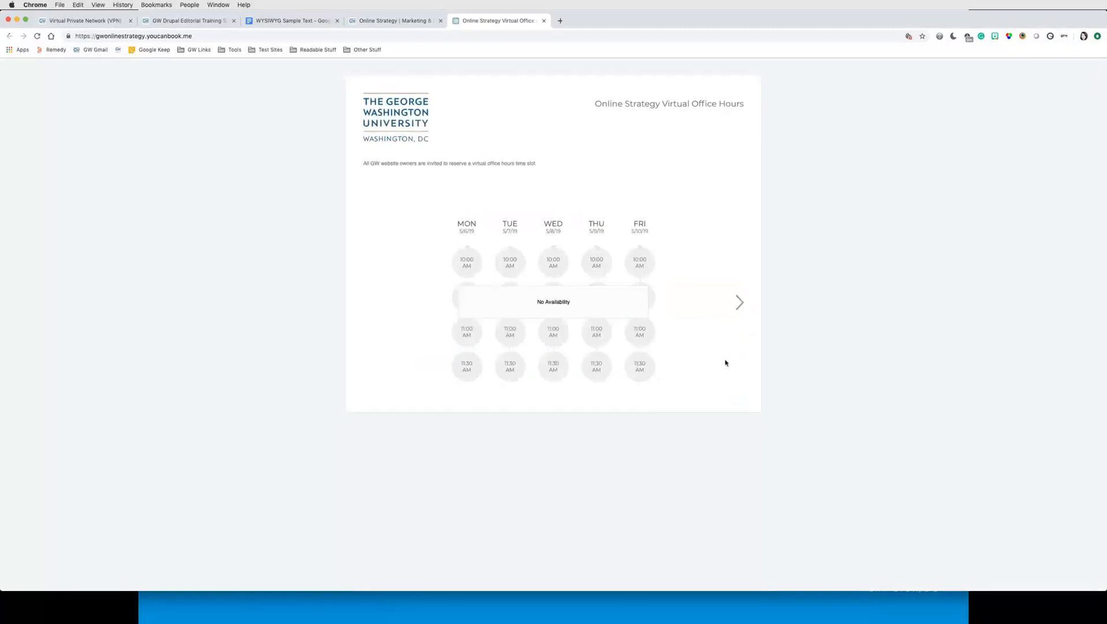
{"action": "left_click", "coordinate": [740, 304]}
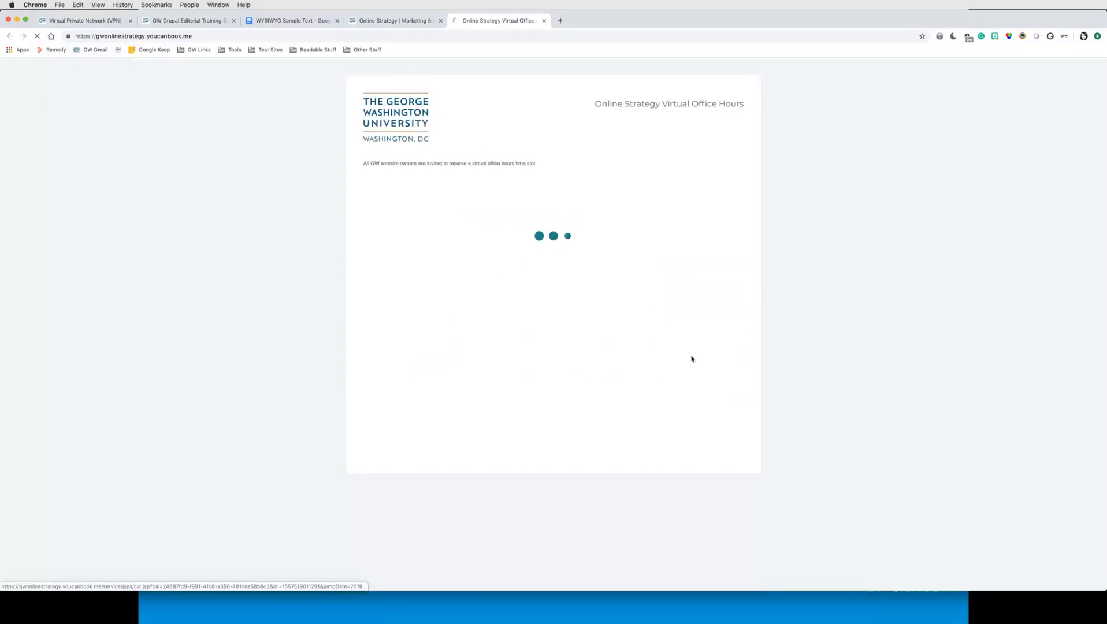